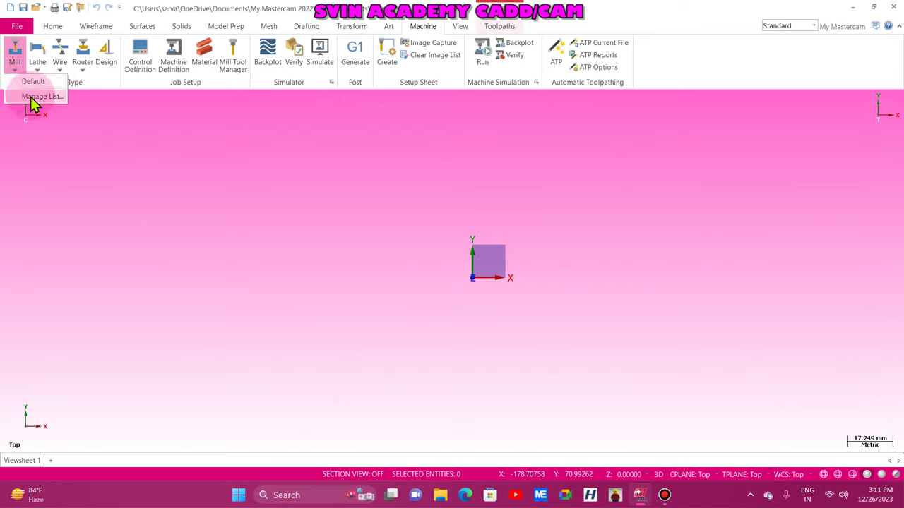
# Examine the available mill machine definitions, from the 3-axis, 4-axis and 5-axis types to the controller-specific ones, without adding any
pyautogui.click(30, 97)
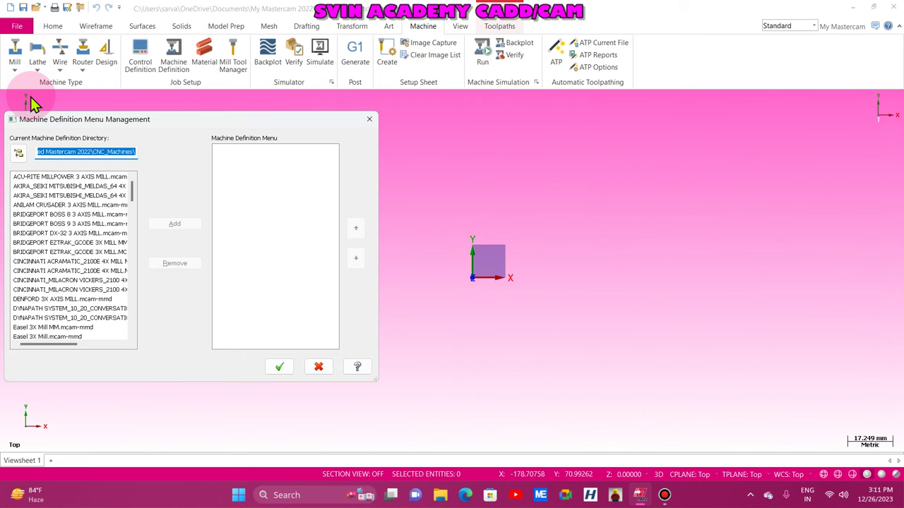
pyautogui.moveTo(177, 121); pyautogui.dragTo(411, 95)
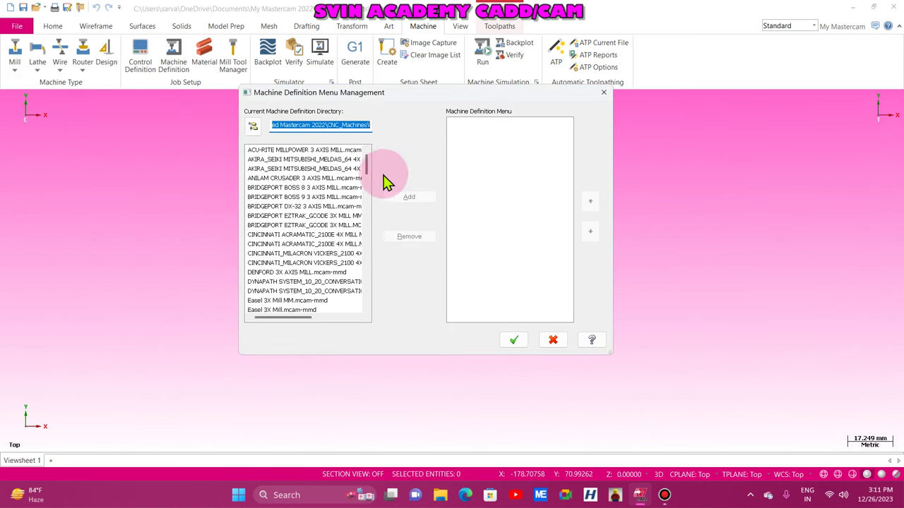
pyautogui.scroll(-20, 301, 200)
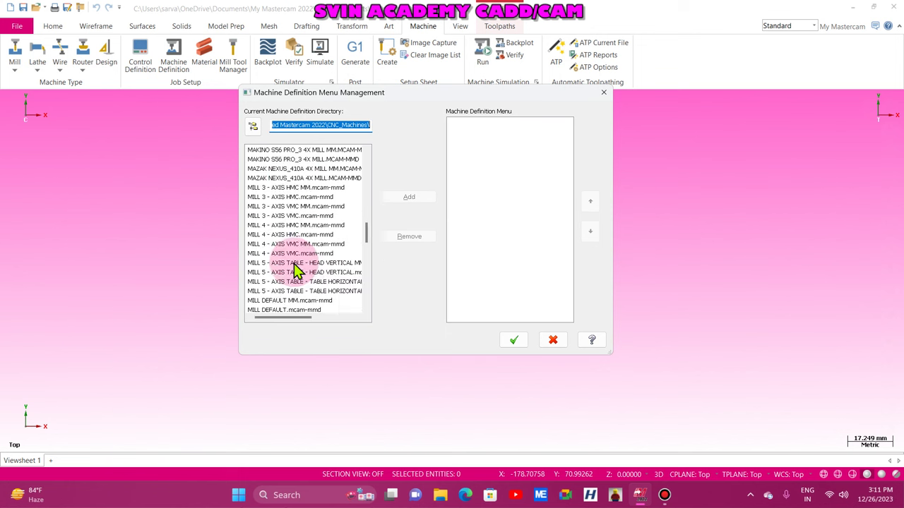
pyautogui.scroll(20, 294, 263)
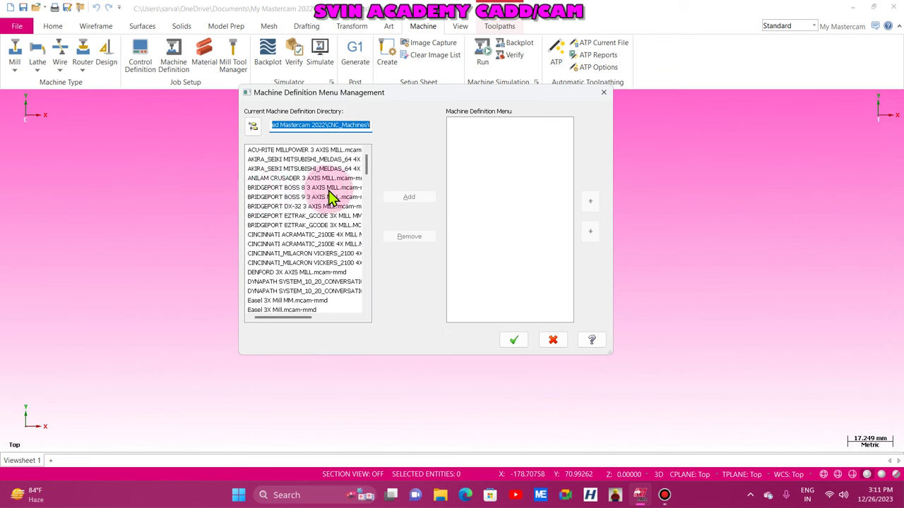
pyautogui.scroll(-10, 319, 236)
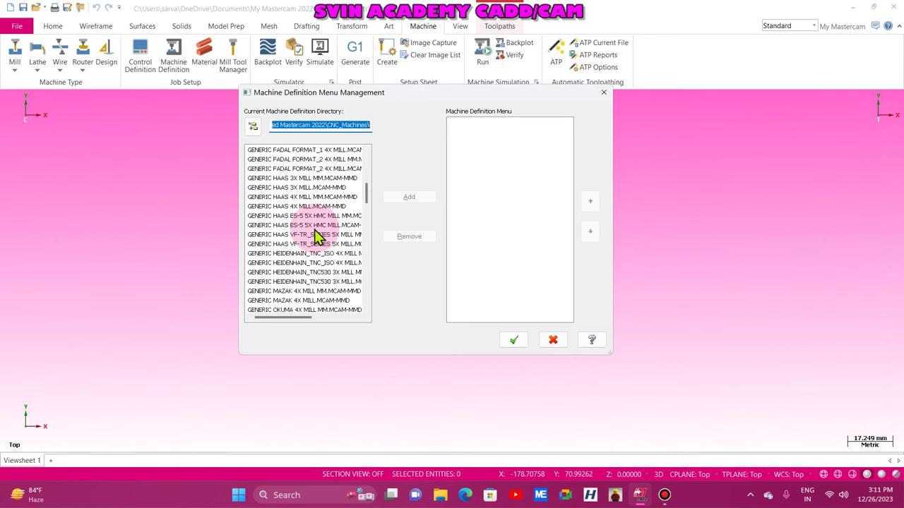
pyautogui.scroll(1, 318, 235)
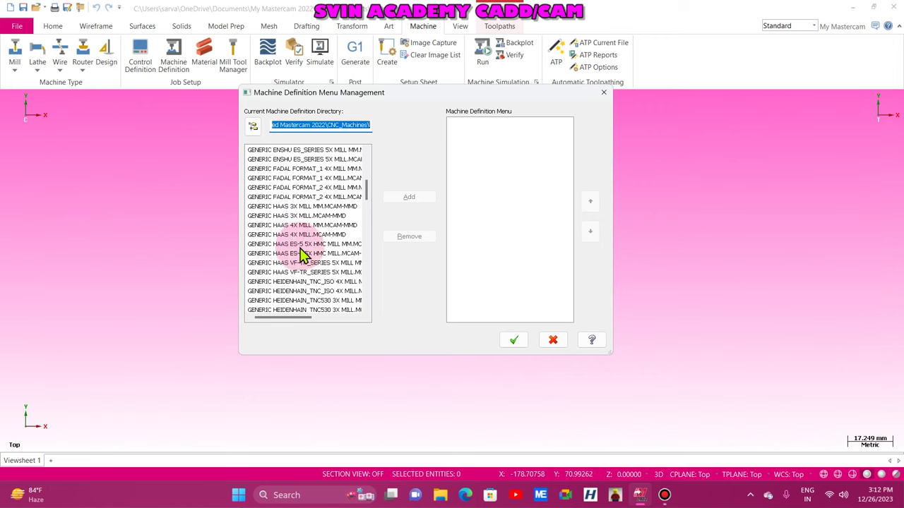
pyautogui.scroll(-4, 302, 254)
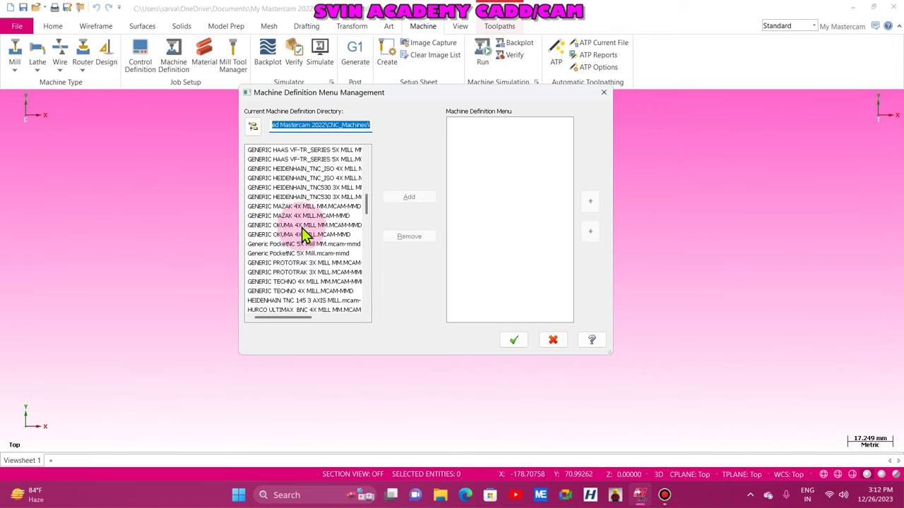
pyautogui.scroll(-3, 300, 254)
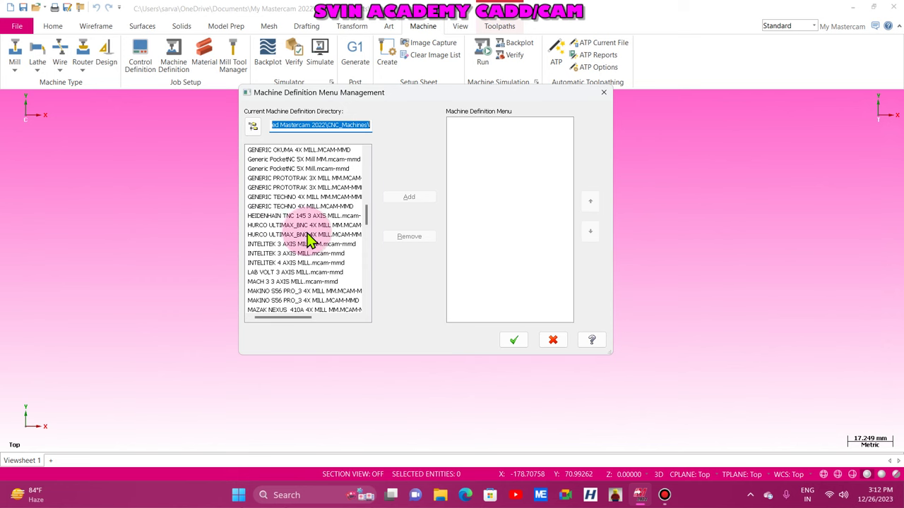
pyautogui.scroll(-4, 305, 252)
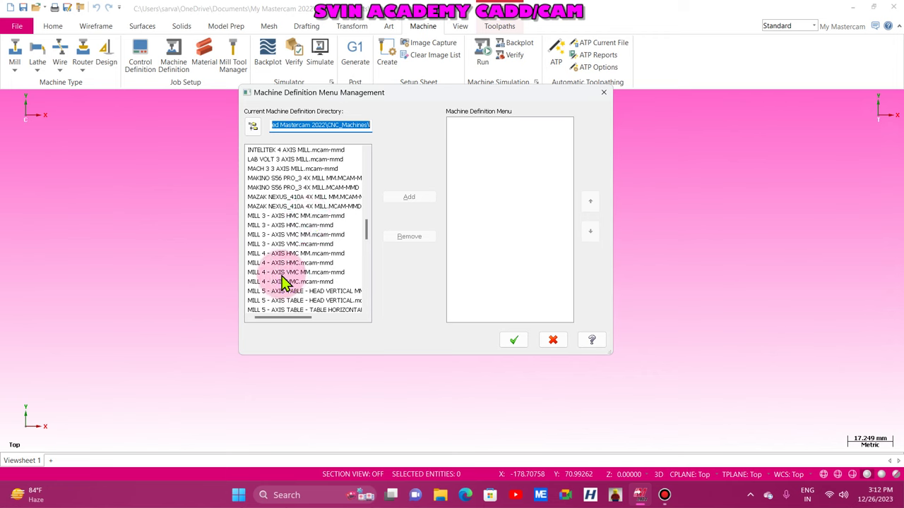
pyautogui.scroll(-1, 283, 275)
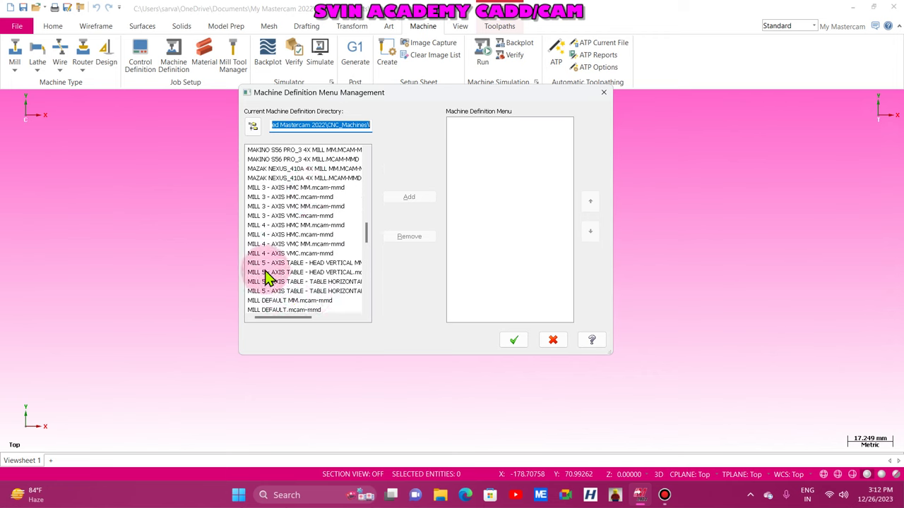
pyautogui.scroll(-5, 308, 280)
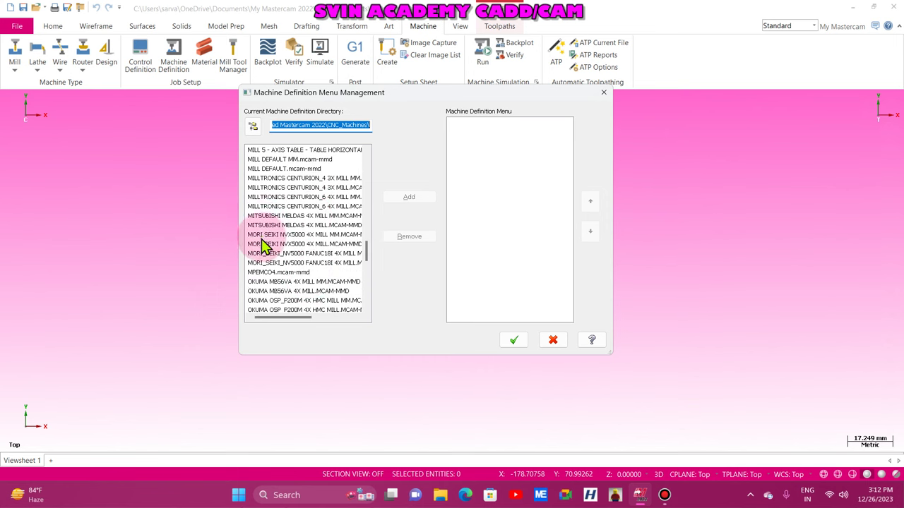
pyautogui.scroll(-4, 272, 252)
pyautogui.scroll(-3, 271, 252)
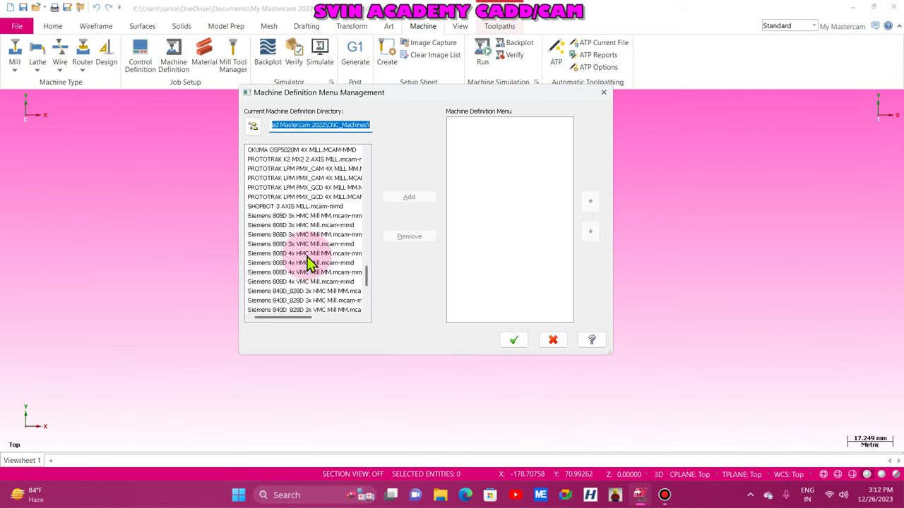
pyautogui.scroll(-4, 311, 289)
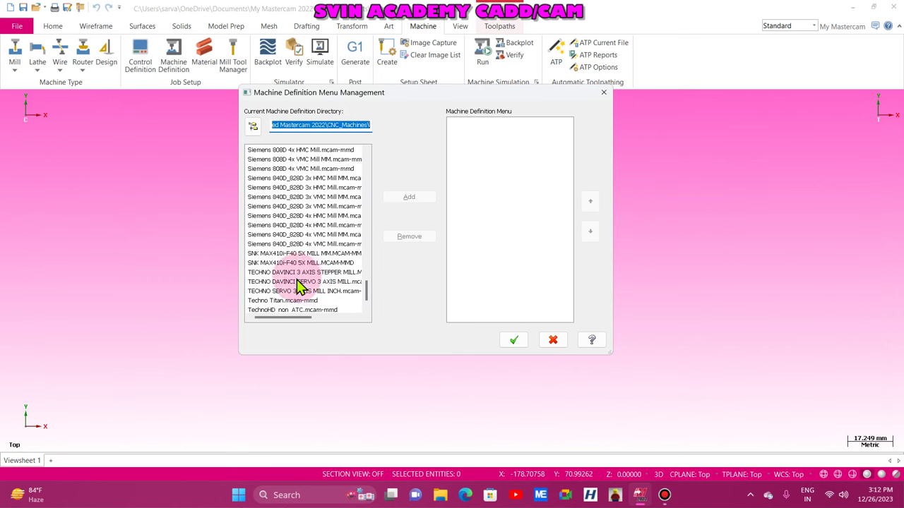
pyautogui.scroll(-1, 298, 281)
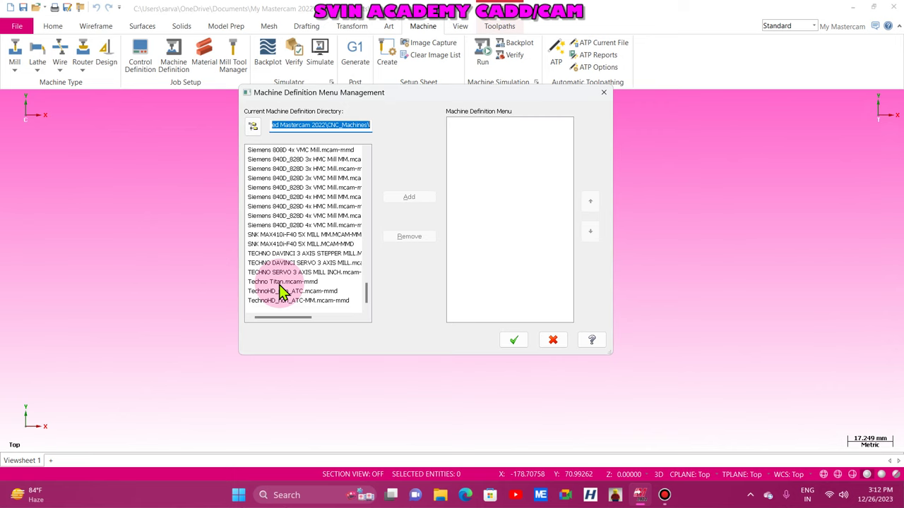
pyautogui.scroll(15, 280, 286)
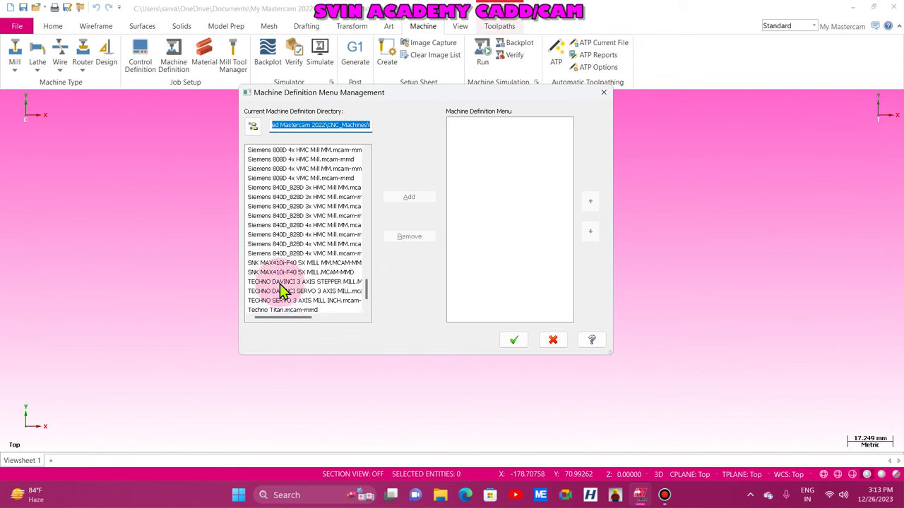
pyautogui.scroll(10, 283, 286)
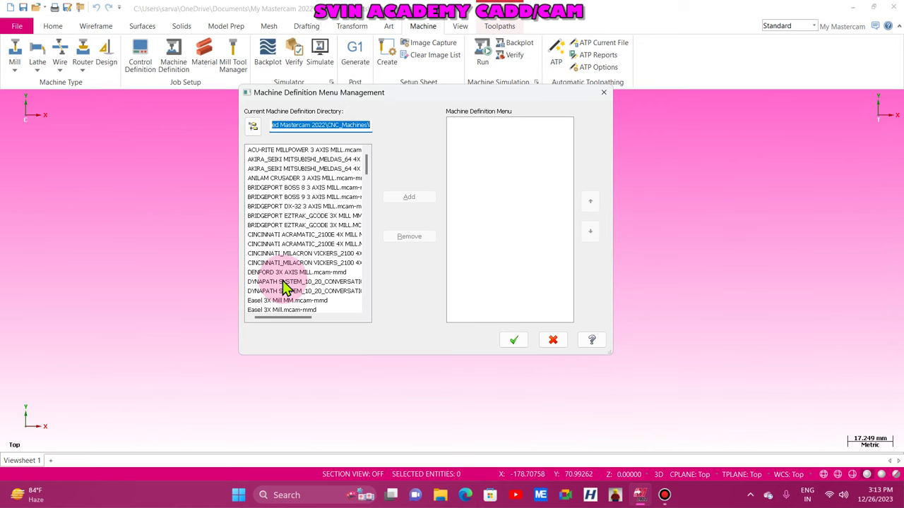
pyautogui.press('Escape')
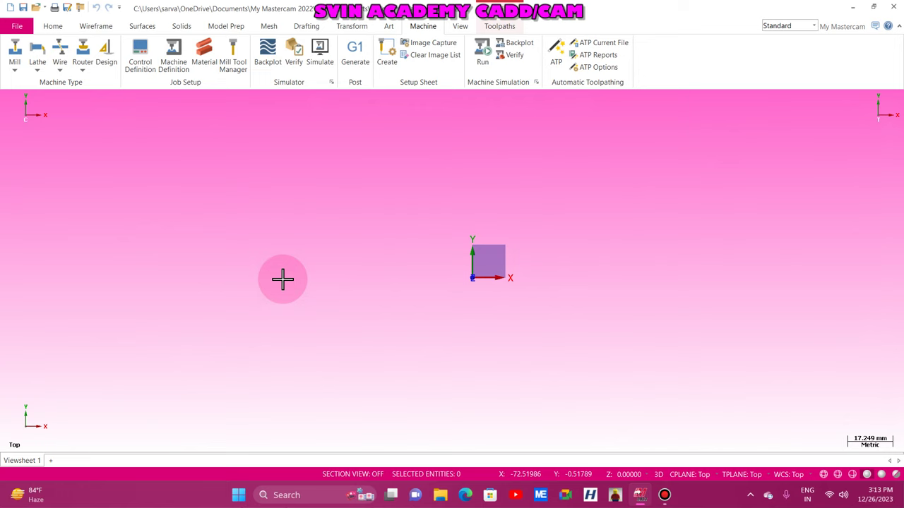
pyautogui.click(15, 70)
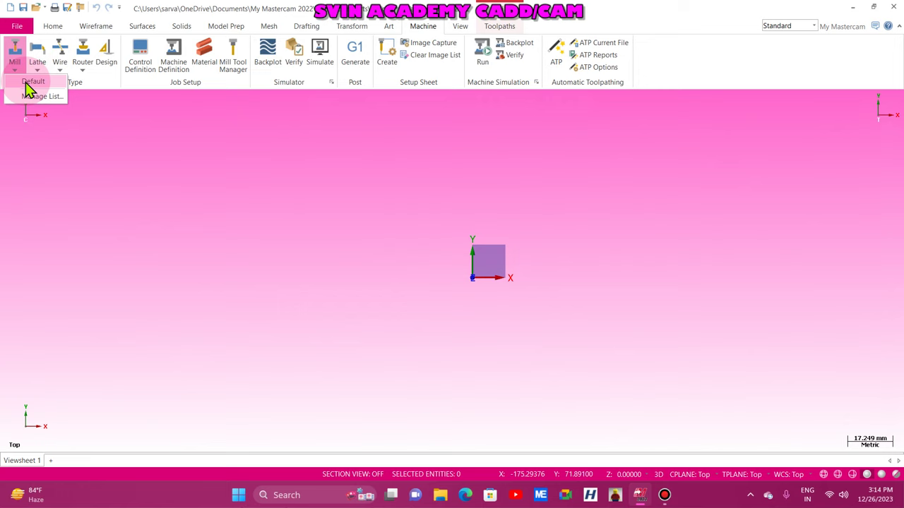
pyautogui.click(89, 28)
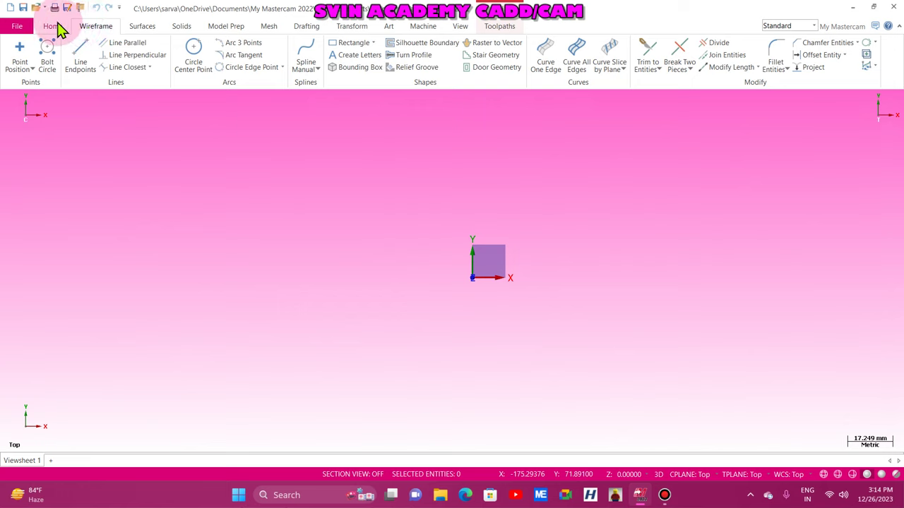
# Start opening a file from the computer and browse to the 2D MACHINING PRACTISING MODELS folder on drive D
pyautogui.click(18, 27)
pyautogui.click(32, 86)
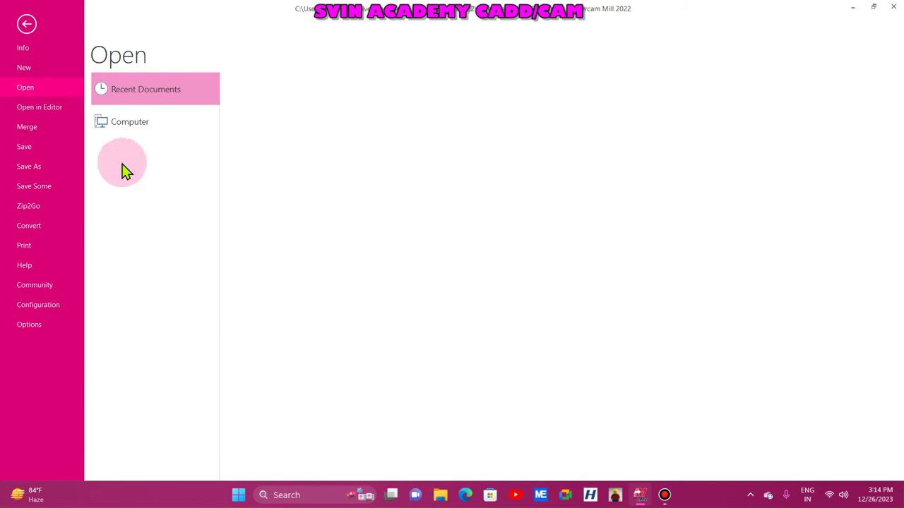
pyautogui.click(162, 130)
pyautogui.click(258, 137)
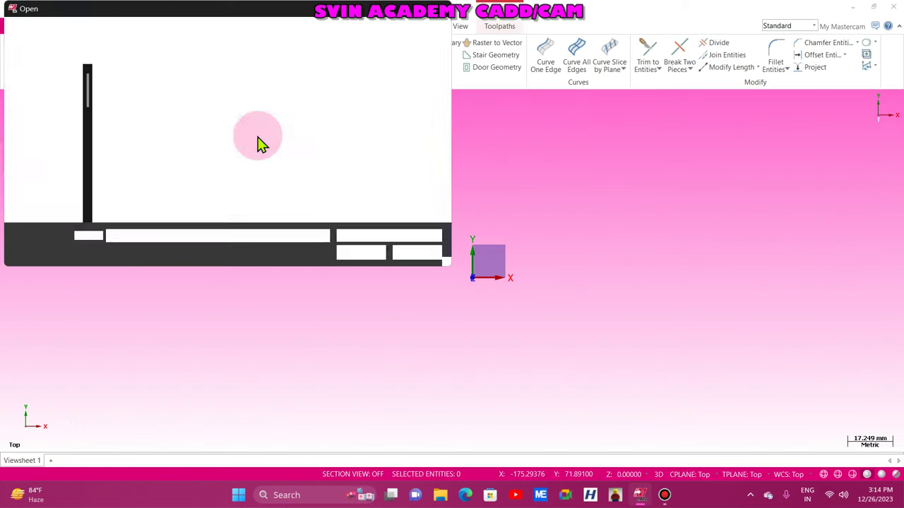
pyautogui.scroll(-3, 42, 201)
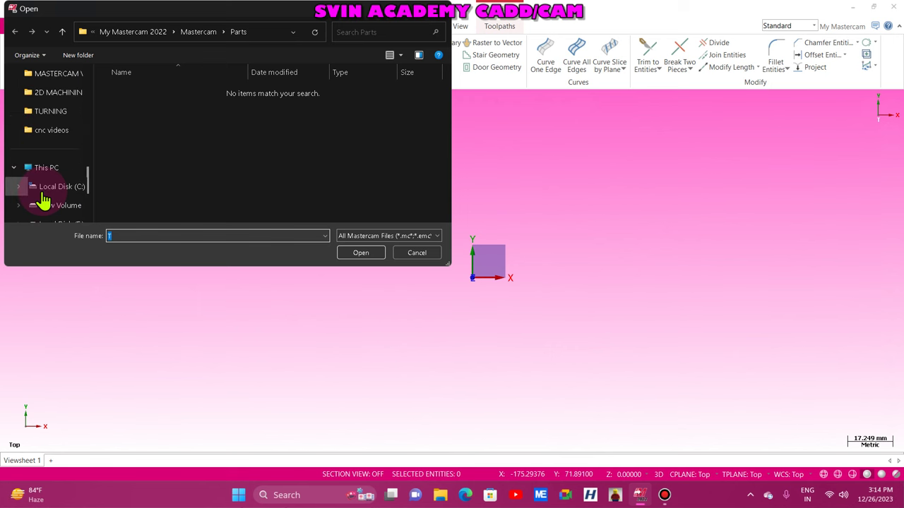
pyautogui.click(62, 167)
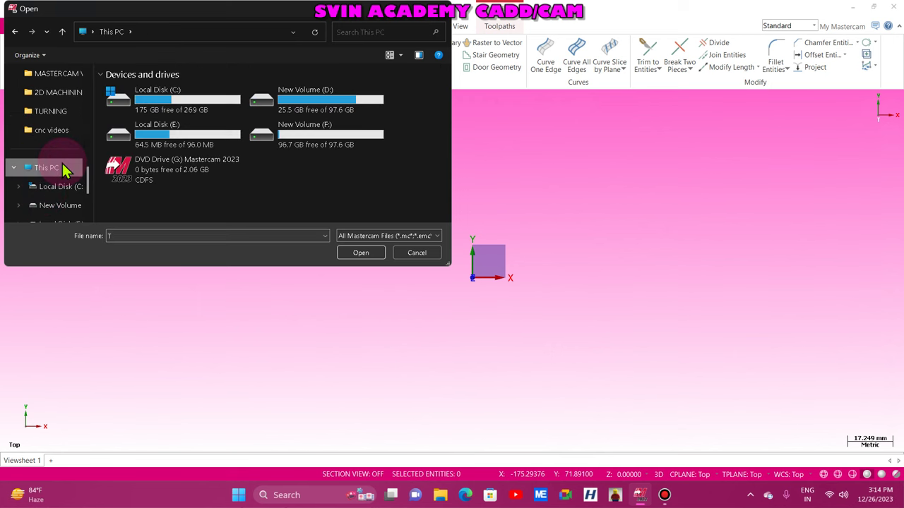
pyautogui.doubleClick(303, 114)
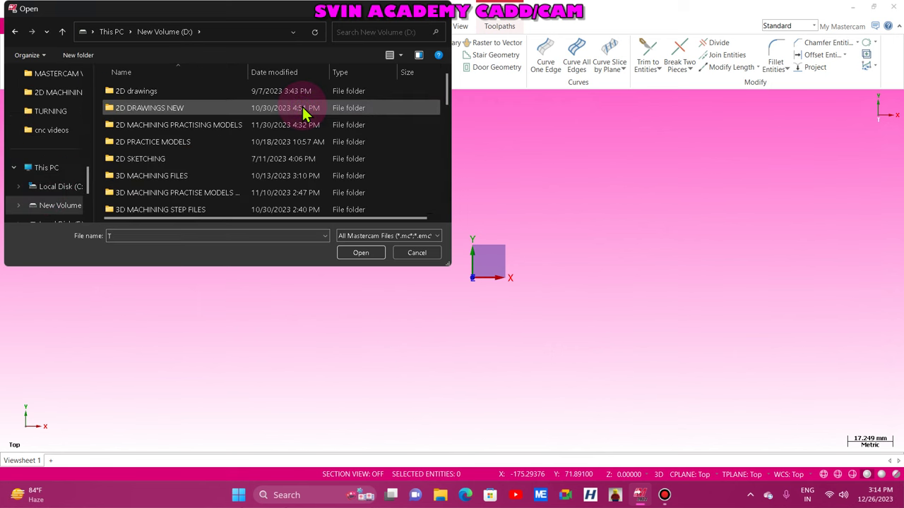
pyautogui.doubleClick(182, 125)
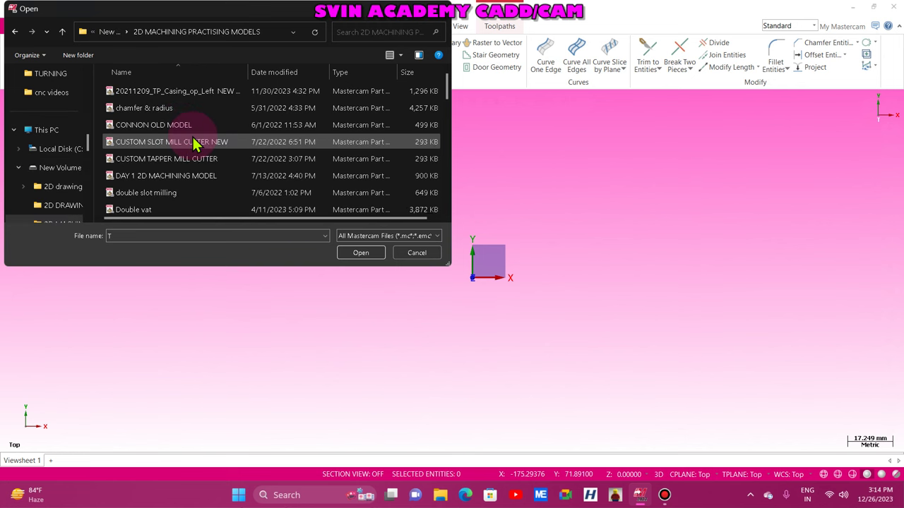
# List all file types in the 2D MACHINING PRACTISING MODELS folder and open the SOLIDWORKS part PART 1.step
pyautogui.click(367, 238)
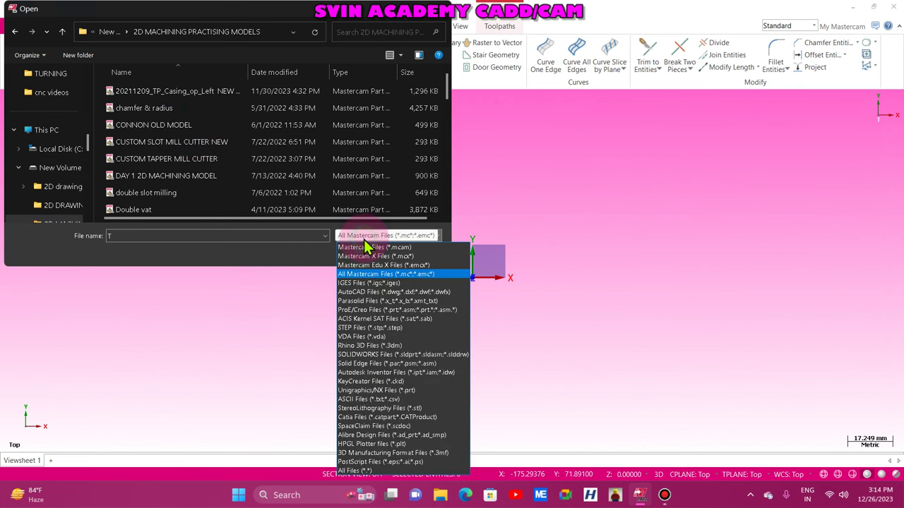
pyautogui.click(356, 469)
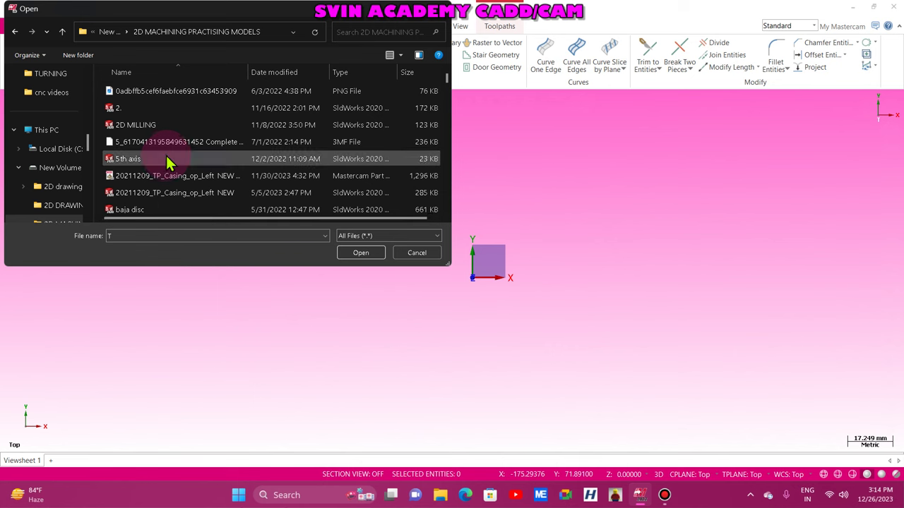
pyautogui.scroll(-1, 168, 160)
pyautogui.scroll(-4, 158, 190)
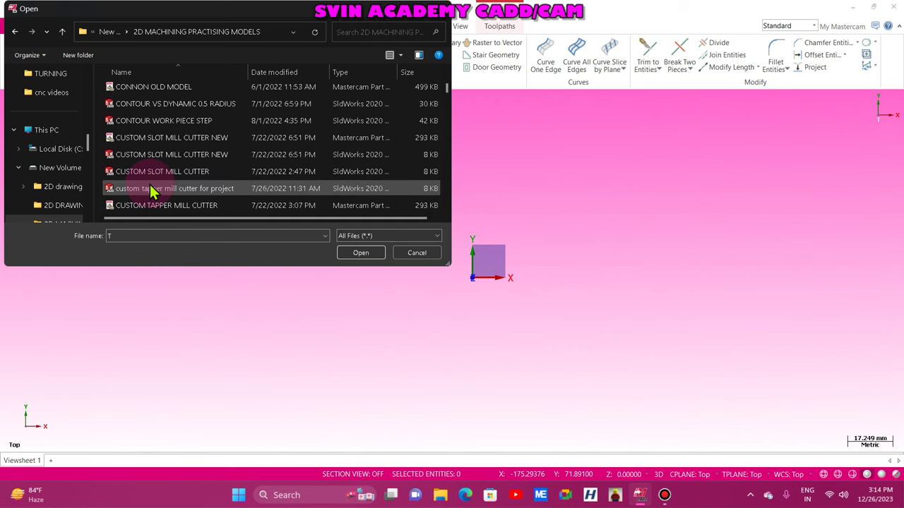
pyautogui.scroll(-7, 151, 190)
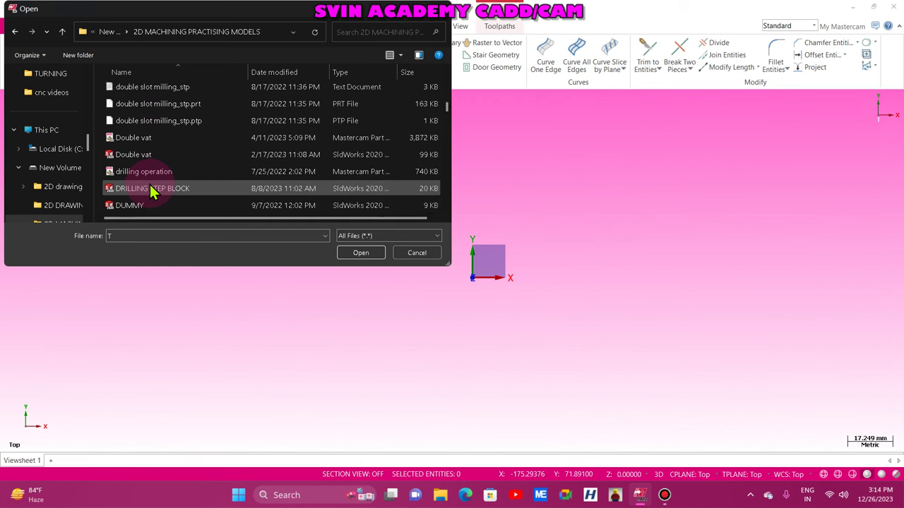
pyautogui.scroll(-1, 150, 191)
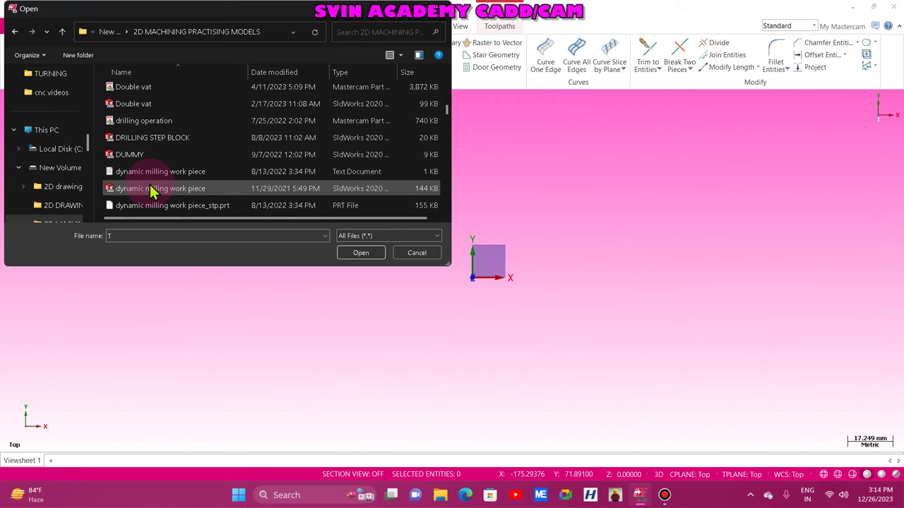
pyautogui.scroll(-10, 151, 190)
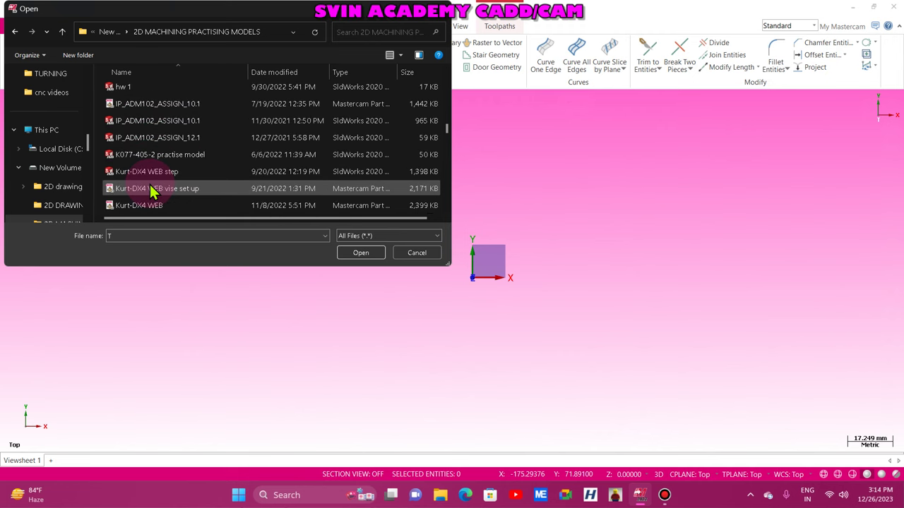
pyautogui.scroll(-10, 151, 190)
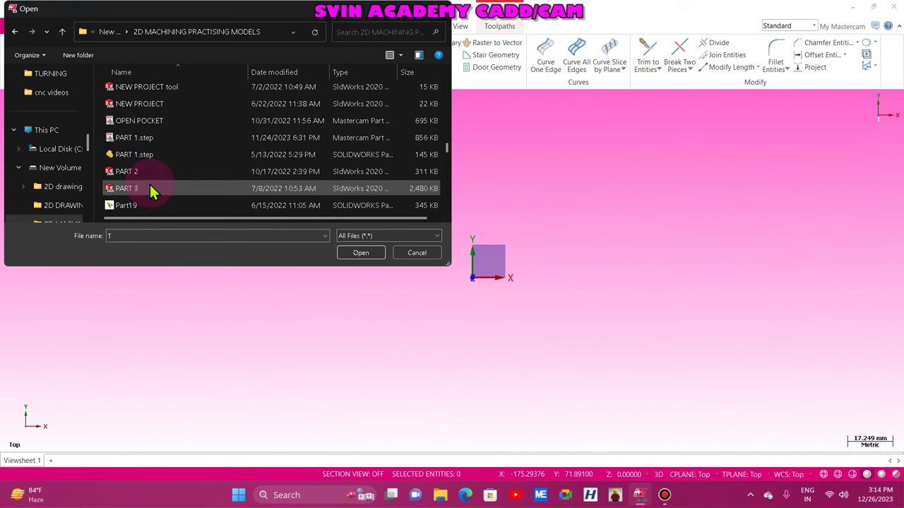
pyautogui.scroll(-10, 150, 191)
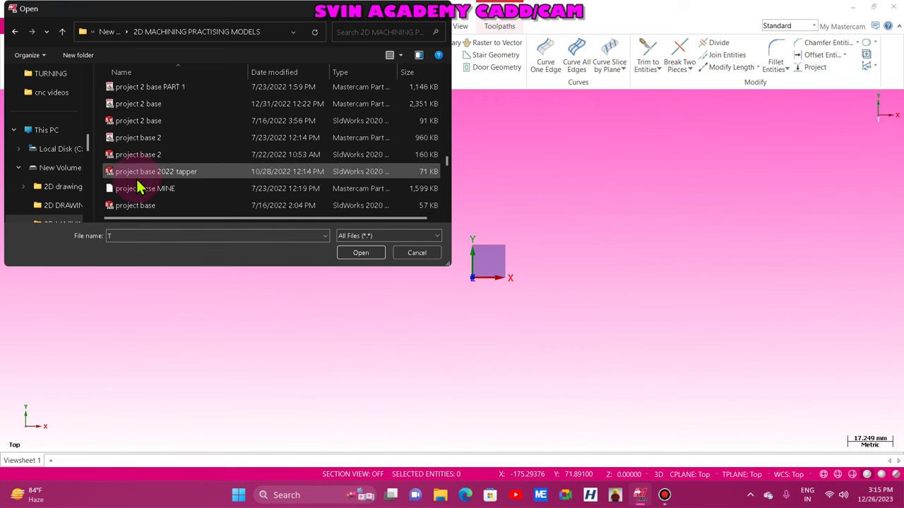
pyautogui.scroll(-1, 141, 188)
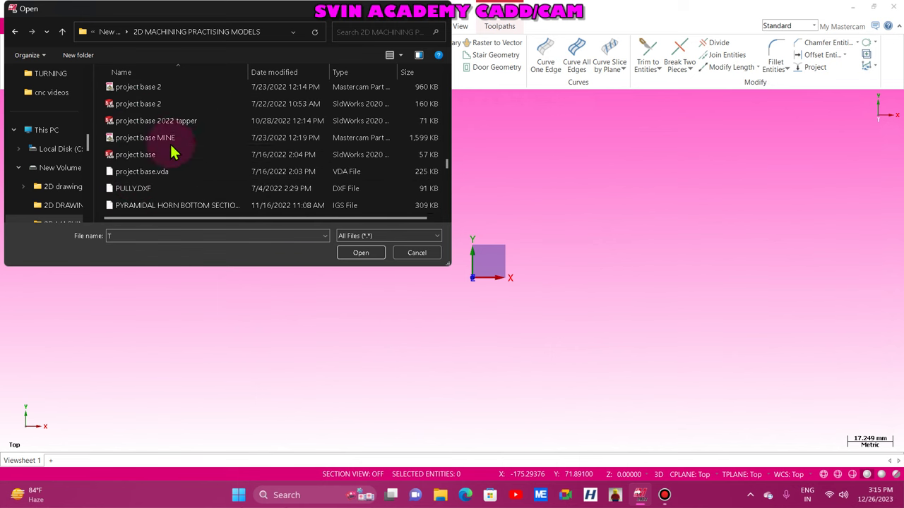
pyautogui.scroll(-3, 146, 176)
pyautogui.scroll(-5, 146, 175)
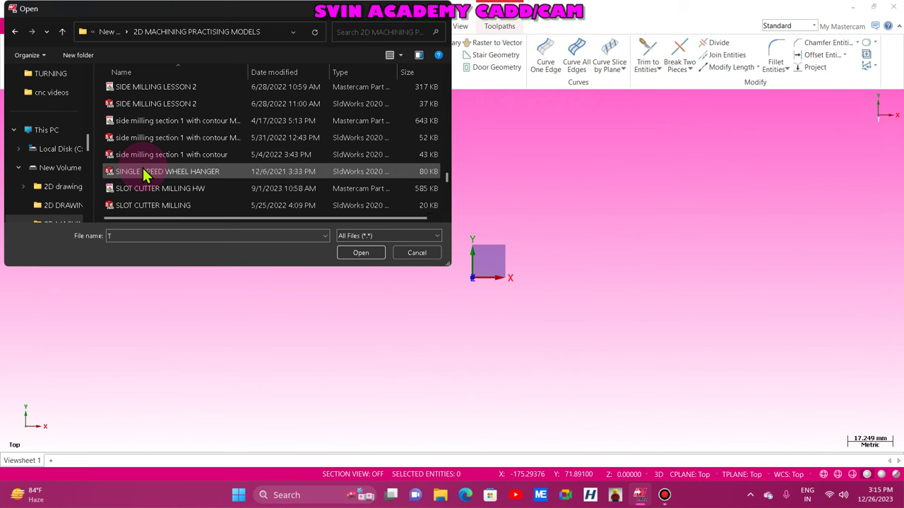
pyautogui.scroll(-5, 144, 175)
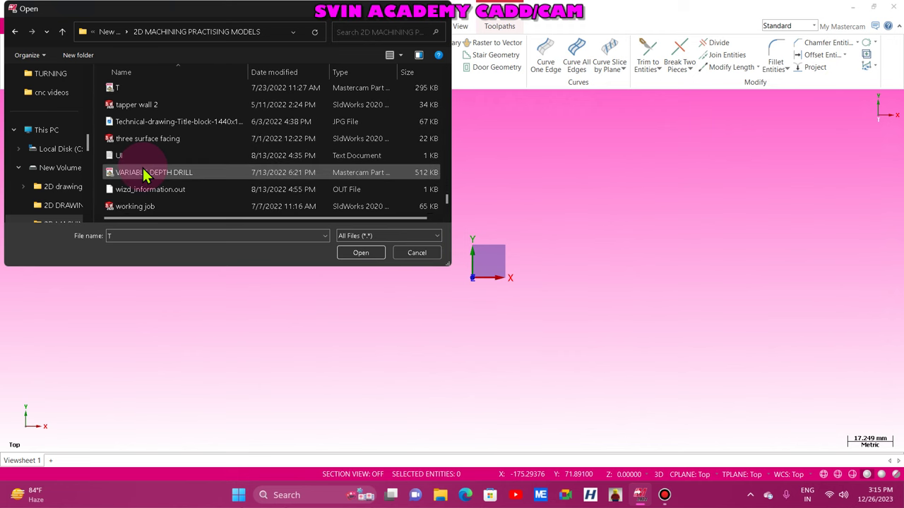
pyautogui.scroll(5, 142, 176)
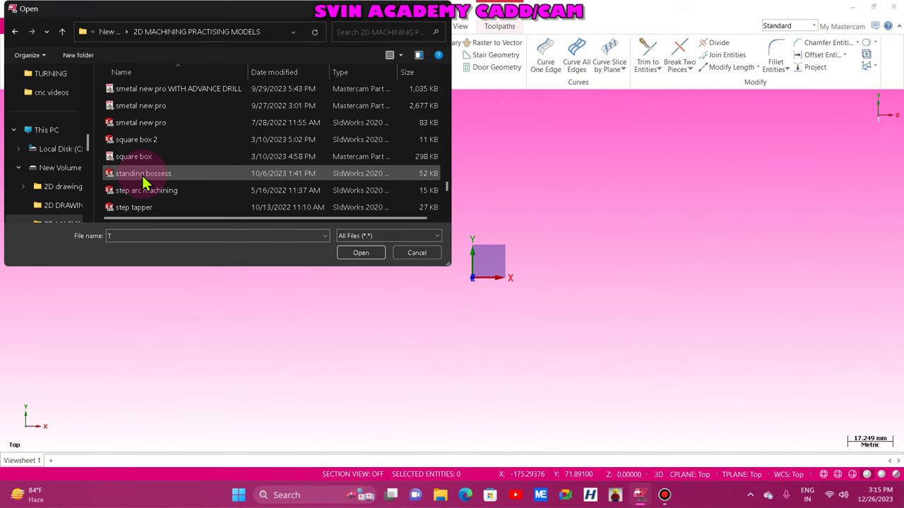
pyautogui.scroll(-3, 142, 178)
pyautogui.scroll(8, 142, 177)
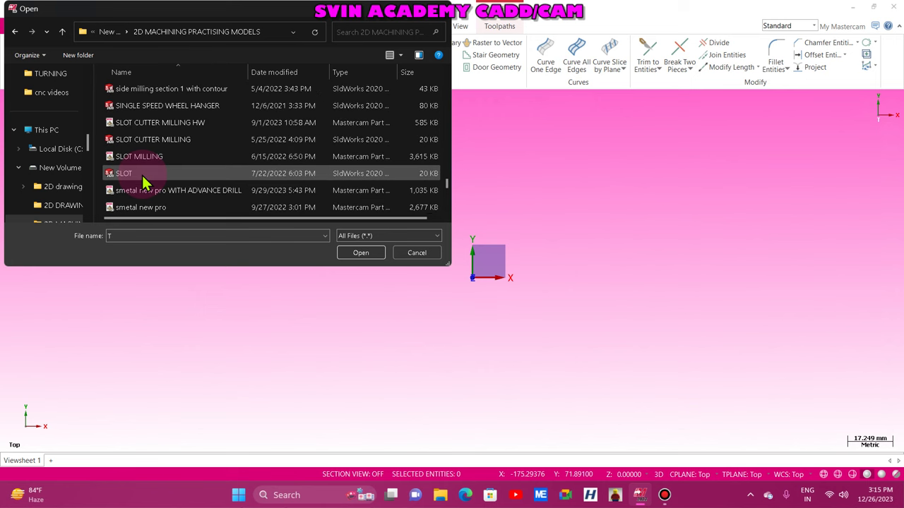
pyautogui.scroll(8, 142, 176)
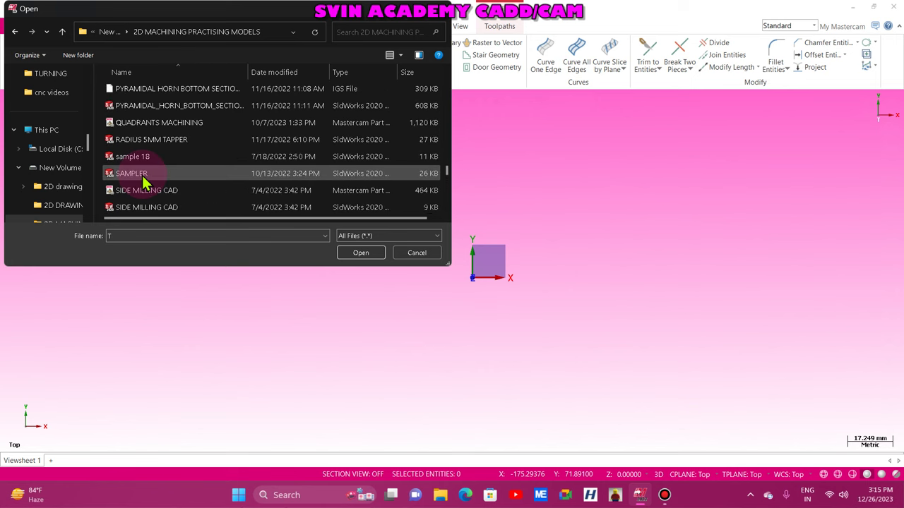
pyautogui.scroll(1, 144, 182)
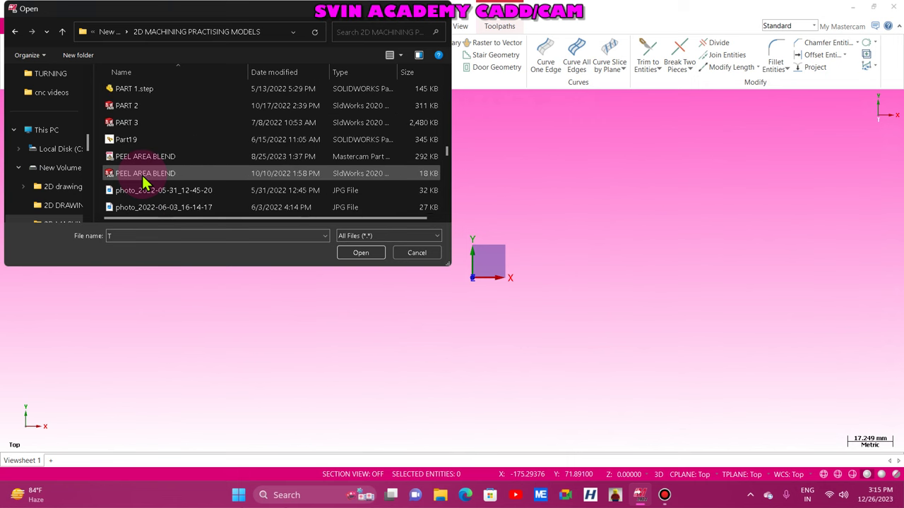
pyautogui.scroll(1, 143, 183)
pyautogui.scroll(1, 143, 183)
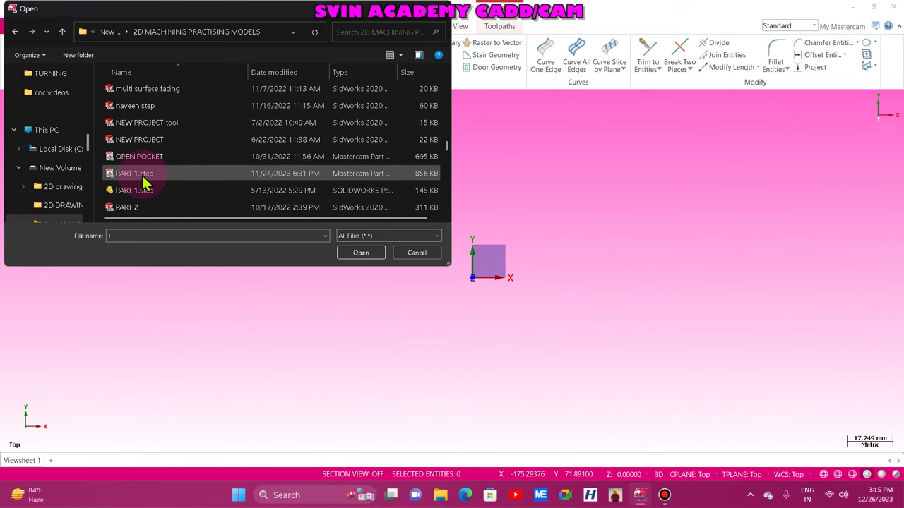
pyautogui.click(144, 191)
pyautogui.click(356, 253)
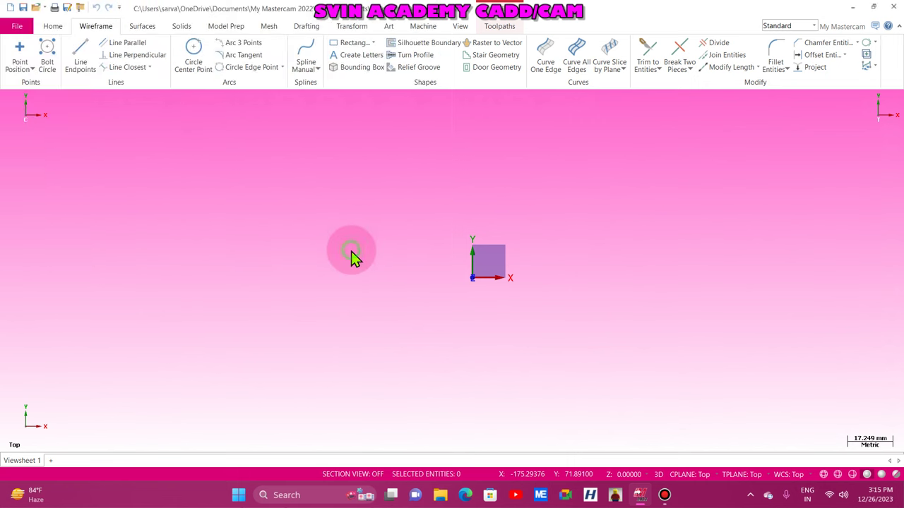
pyautogui.click(483, 266)
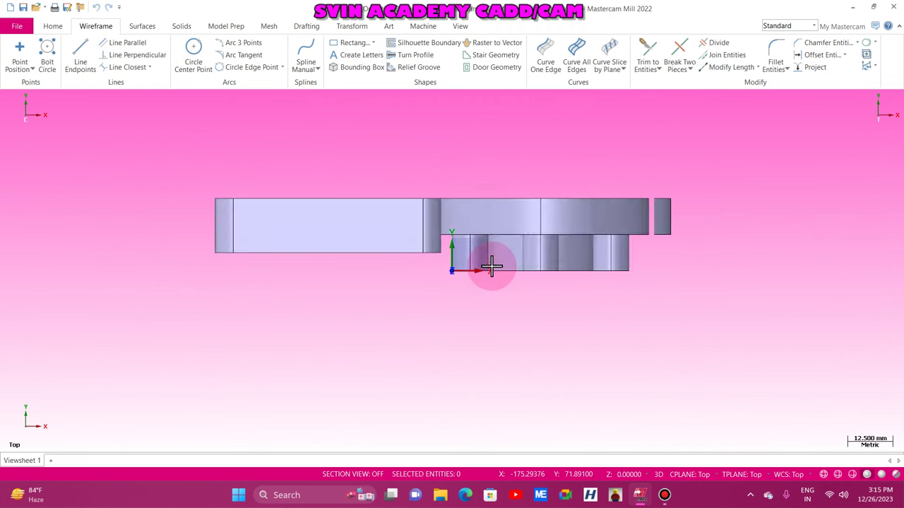
# Show the imported part in isometric view and change the colour of the whole solid to orange
pyautogui.scroll(3, 289, 158)
pyautogui.rightClick(279, 131)
pyautogui.click(316, 227)
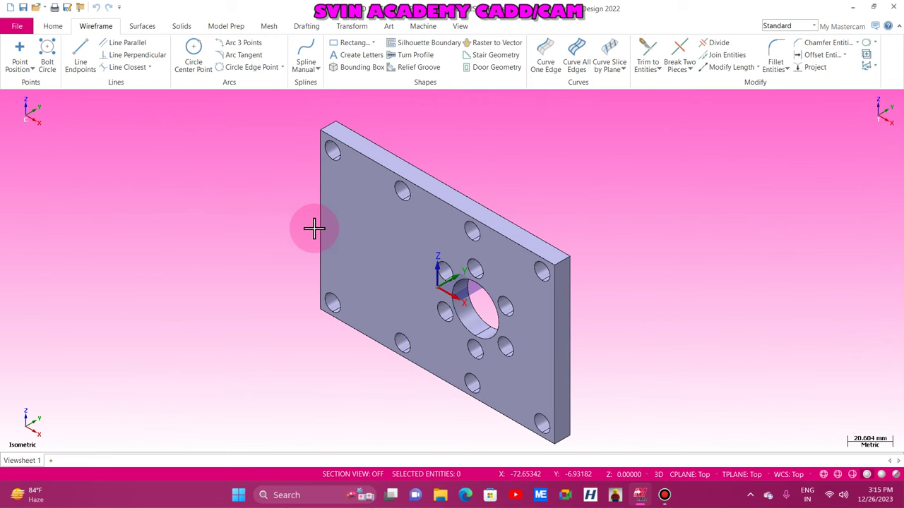
pyautogui.scroll(-2, 250, 175)
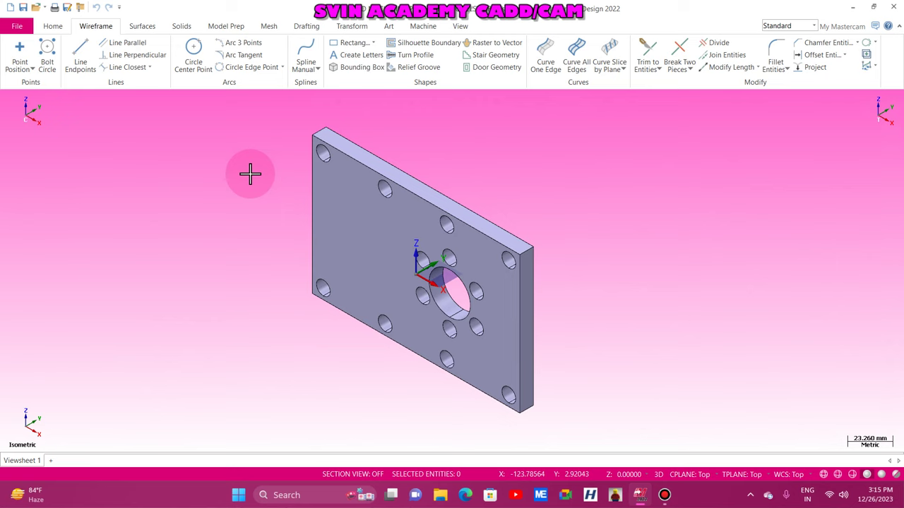
pyautogui.click(364, 236)
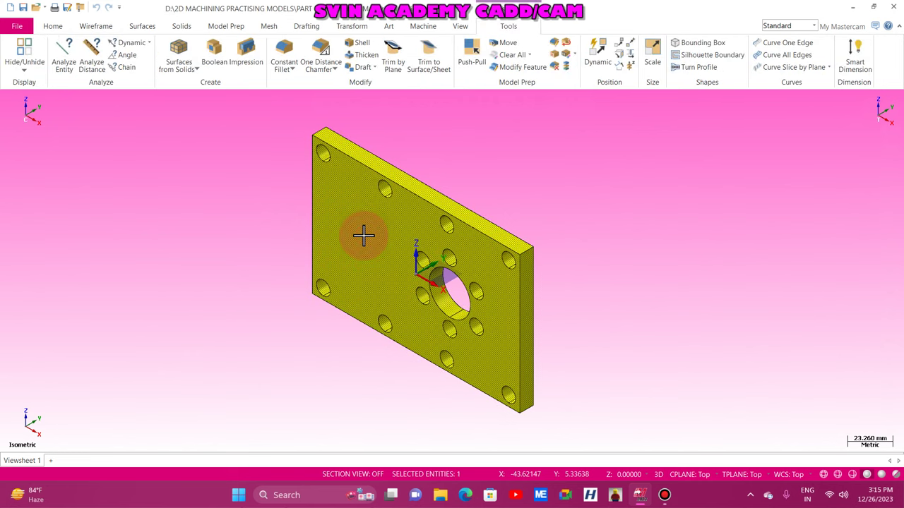
pyautogui.click(49, 29)
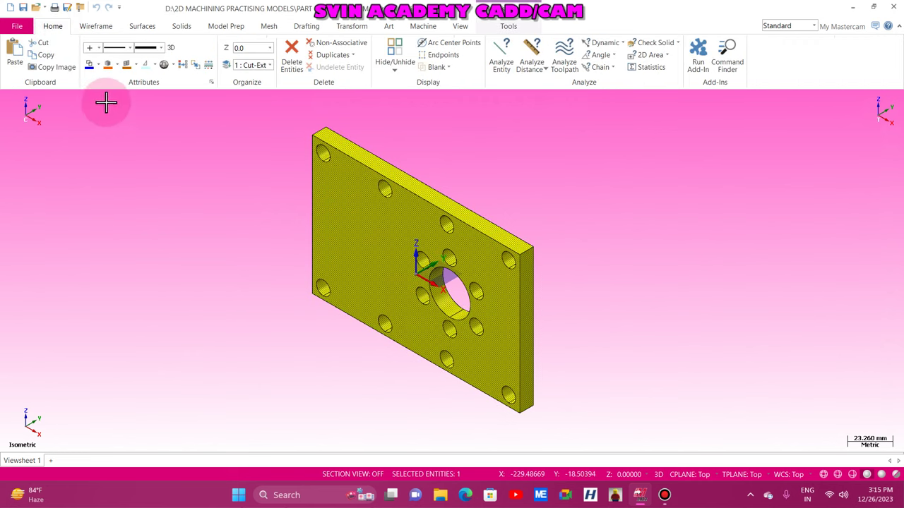
pyautogui.click(109, 67)
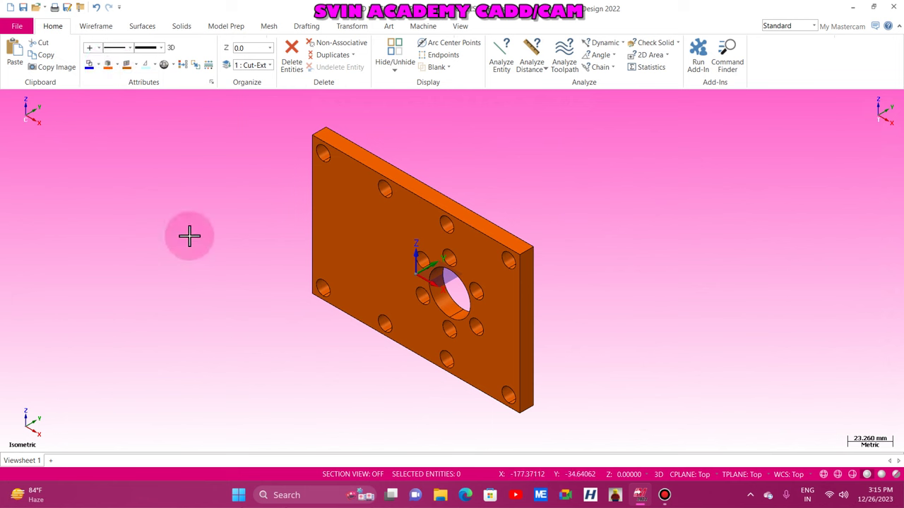
# Examine the part from all sides, including its rectangular pocket, round recess, raised boss and holes, and return to the fitted isometric view
pyautogui.moveTo(518, 276); pyautogui.dragTo(255, 255, button='middle')
pyautogui.rightClick(176, 189)
pyautogui.click(223, 282)
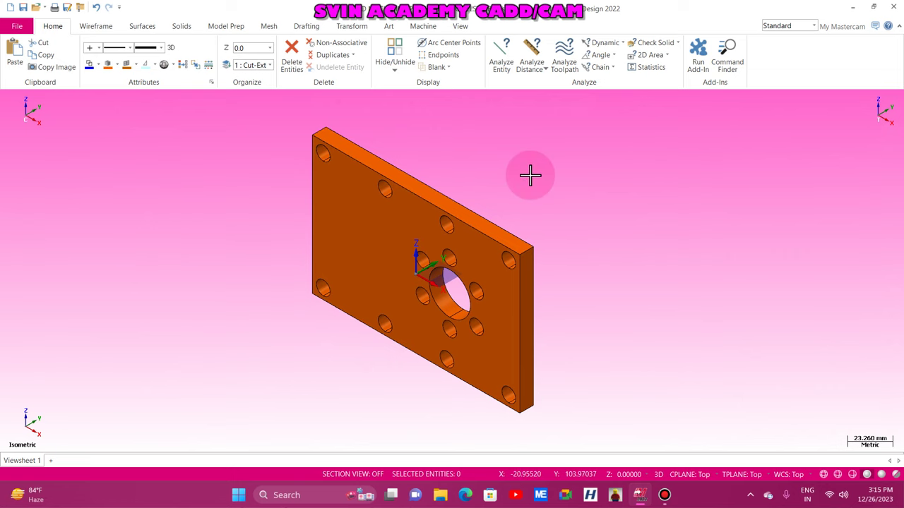
pyautogui.moveTo(531, 175); pyautogui.dragTo(322, 212, button='middle')
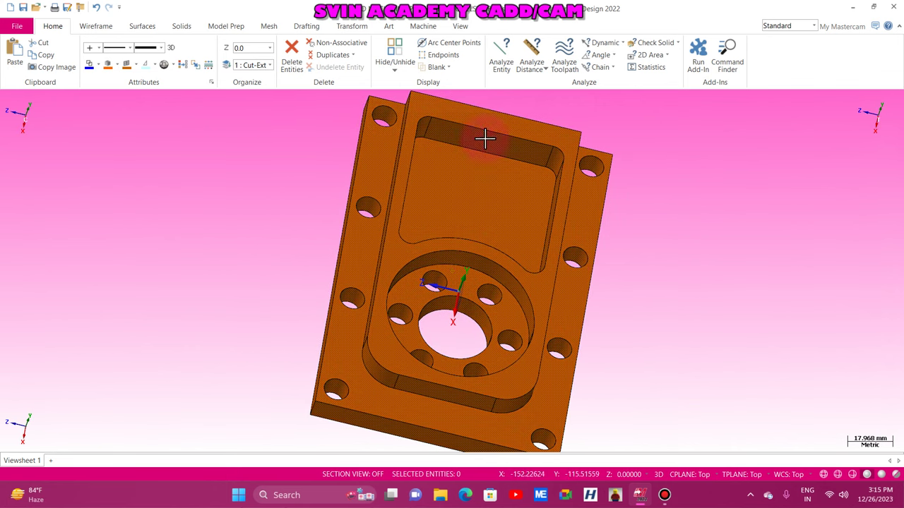
pyautogui.moveTo(649, 342); pyautogui.dragTo(452, 196, button='middle')
pyautogui.moveTo(496, 238); pyautogui.dragTo(492, 276, button='middle')
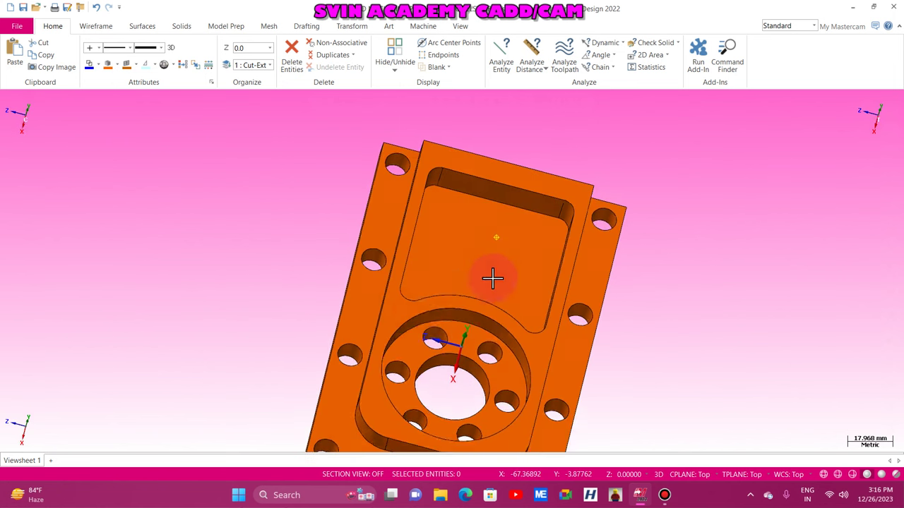
pyautogui.moveTo(614, 285); pyautogui.dragTo(586, 228, button='middle')
pyautogui.scroll(3, 392, 380)
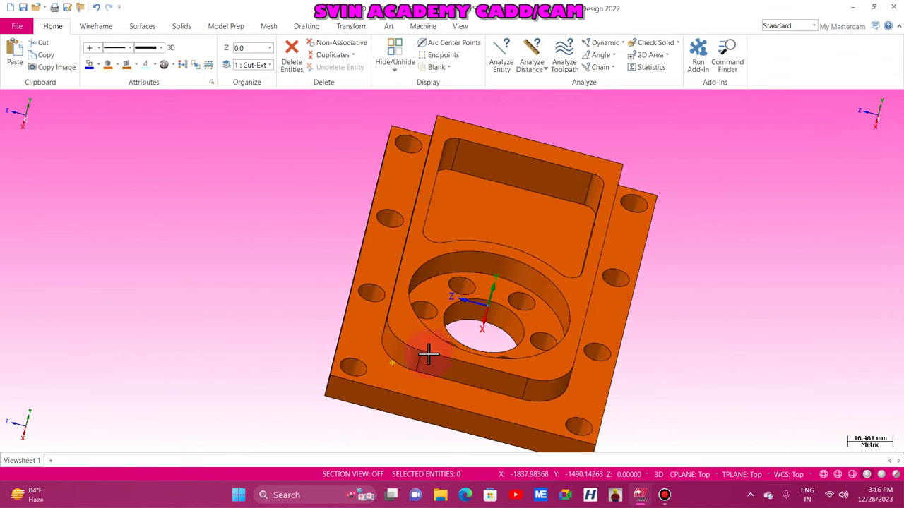
pyautogui.moveTo(428, 353); pyautogui.dragTo(352, 342, button='middle')
pyautogui.scroll(4, 392, 357)
pyautogui.scroll(-6, 266, 370)
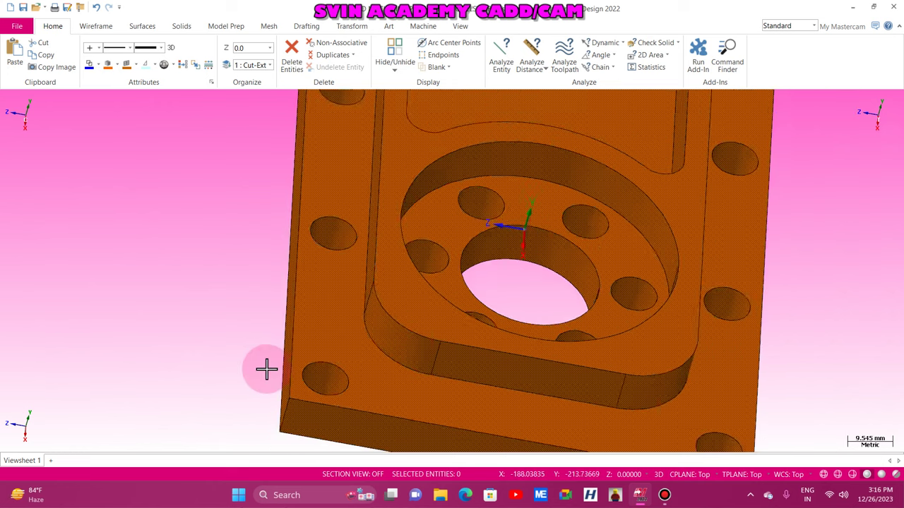
pyautogui.moveTo(468, 193); pyautogui.dragTo(454, 345, button='middle')
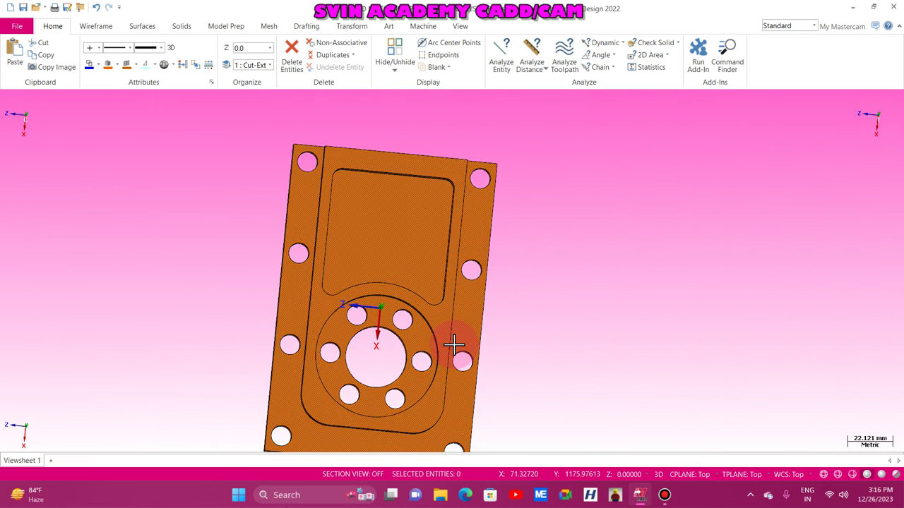
pyautogui.rightClick(202, 206)
pyautogui.click(235, 312)
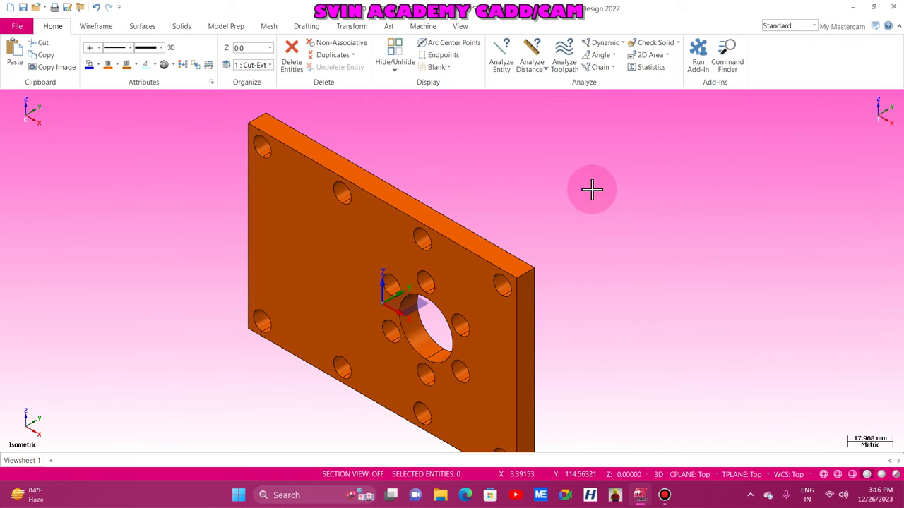
pyautogui.hotkey('alt', 'F1')
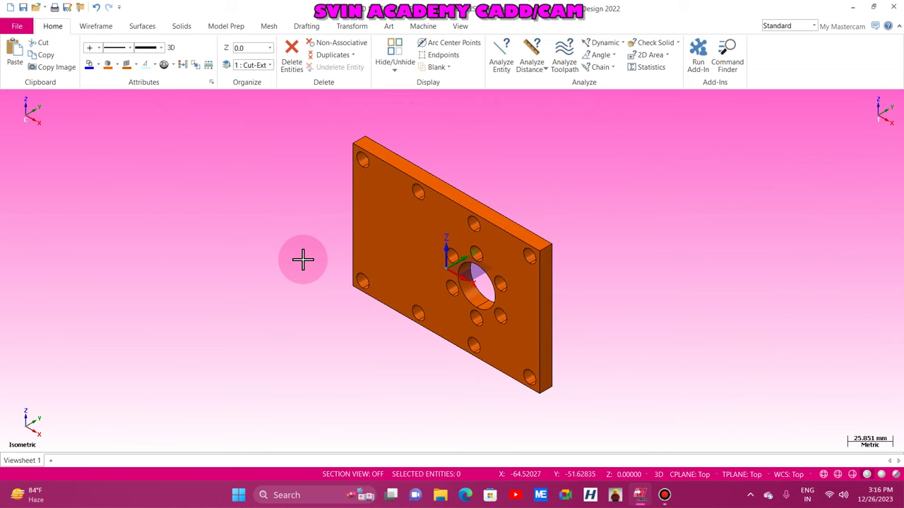
# Move the whole part from the Top plane to the Front plane with Translate to Plane
pyautogui.click(353, 26)
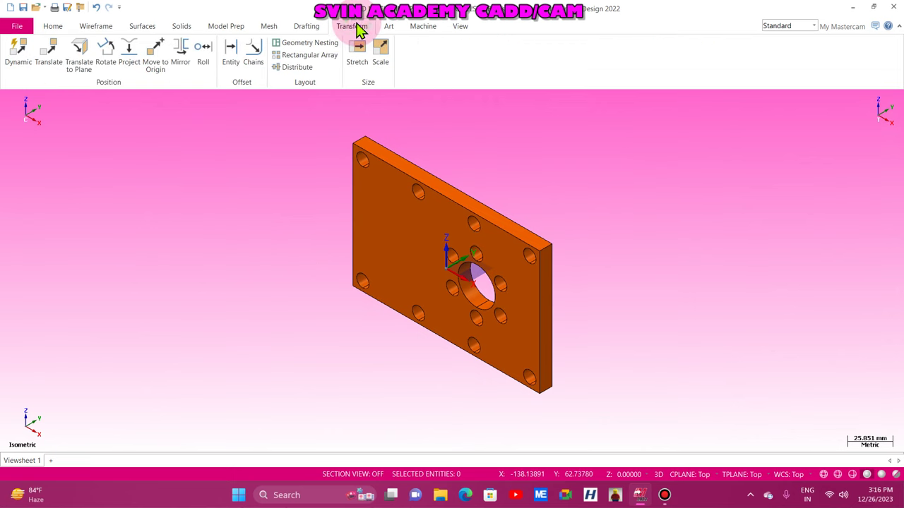
pyautogui.click(83, 62)
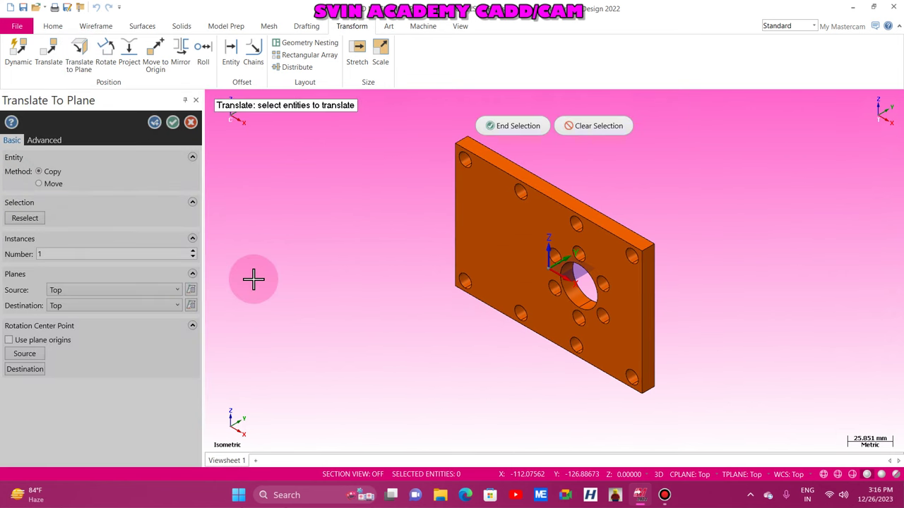
pyautogui.hotkey('ctrl', 'a')
pyautogui.click(514, 126)
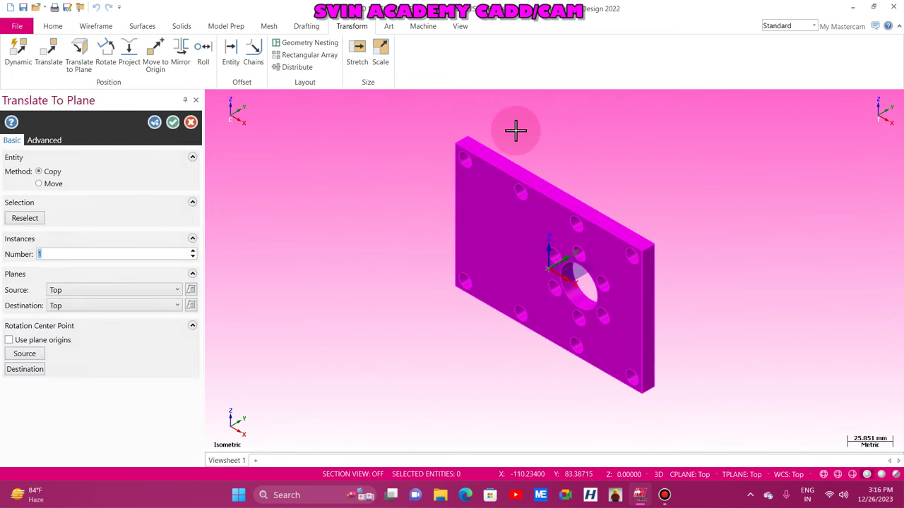
pyautogui.moveTo(135, 101)
pyautogui.mouseDown()
pyautogui.moveTo(247, 75)
pyautogui.moveTo(120, 98)
pyautogui.mouseUp()
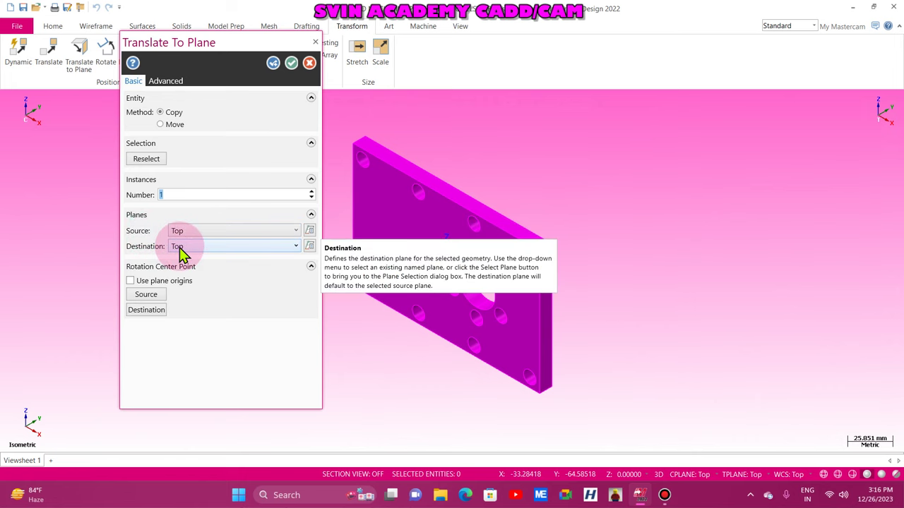
pyautogui.click(180, 247)
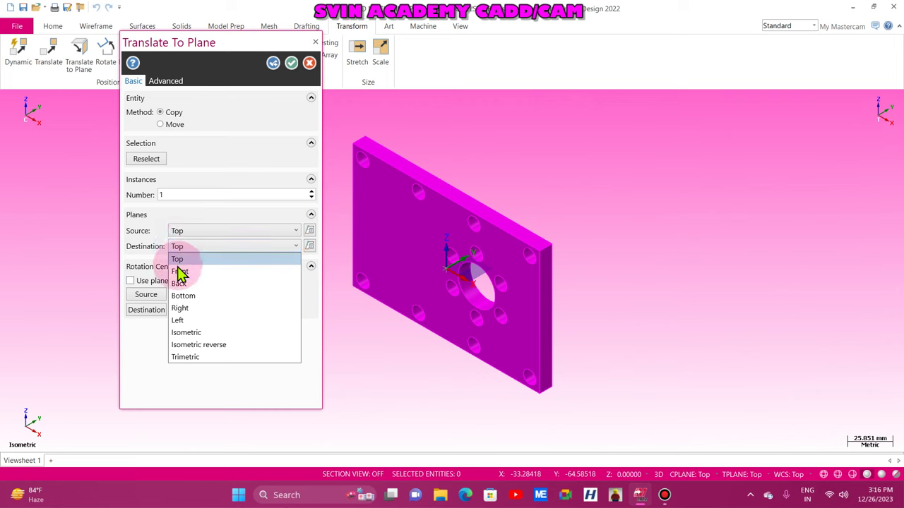
pyautogui.click(179, 272)
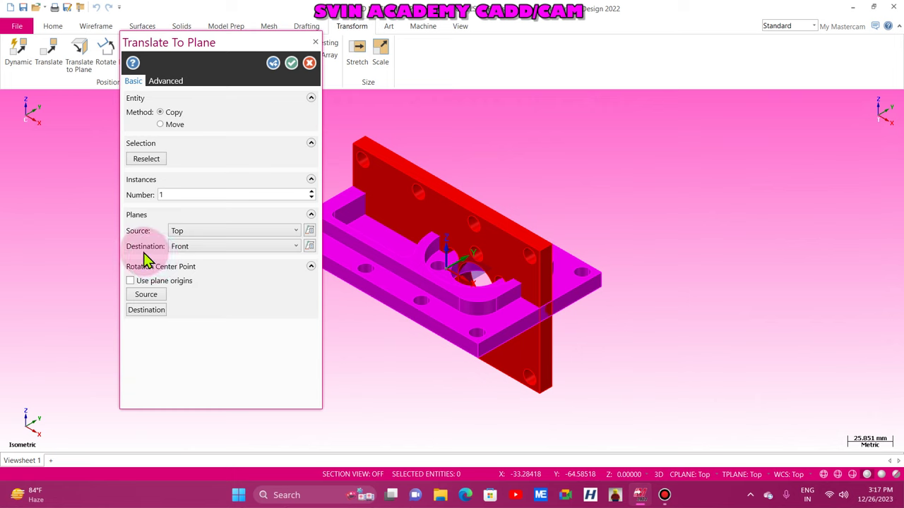
pyautogui.click(189, 252)
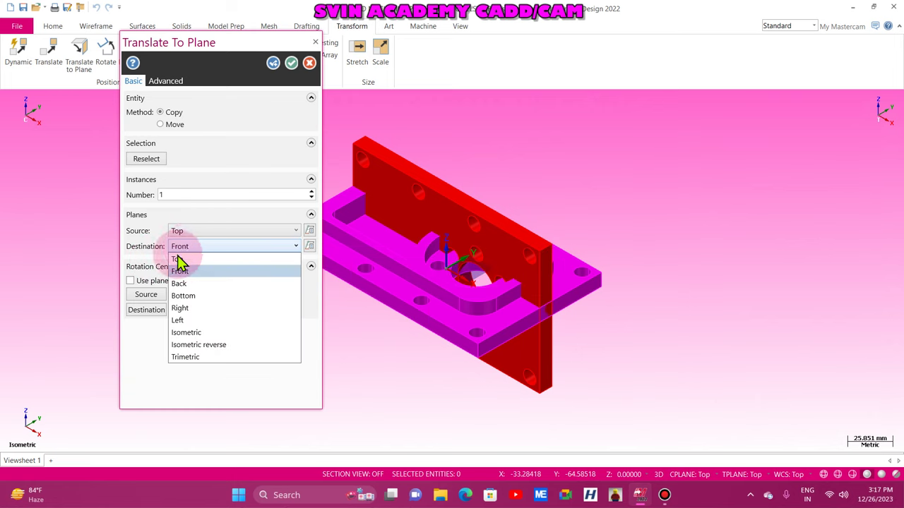
pyautogui.click(180, 270)
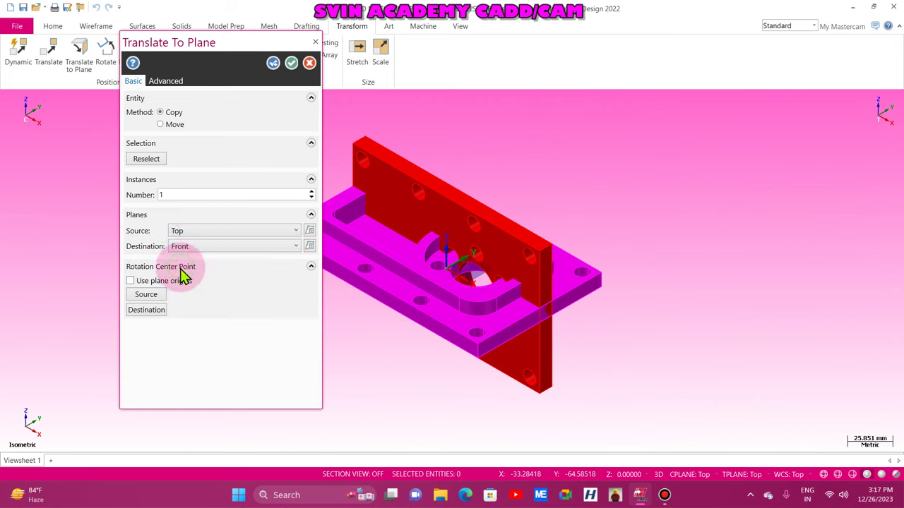
pyautogui.click(170, 124)
pyautogui.click(291, 63)
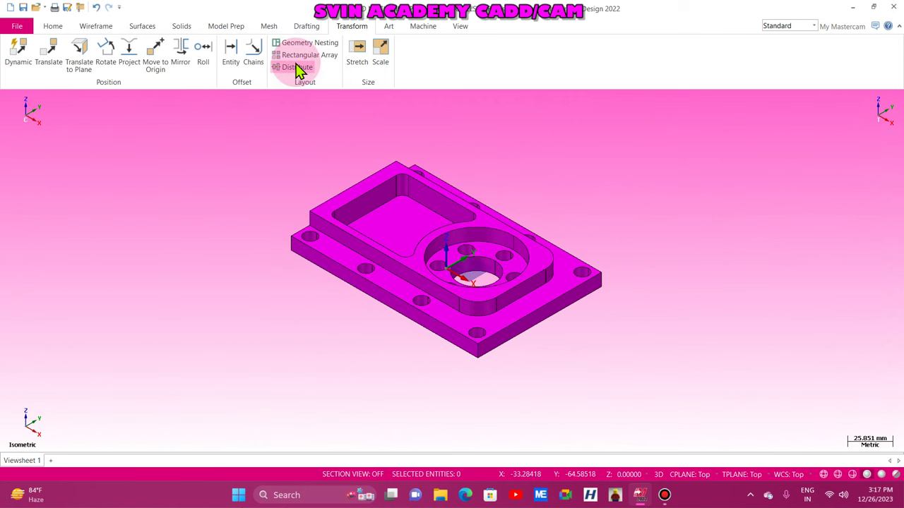
# Clear the transform result colours from the reoriented part
pyautogui.scroll(-2, 259, 323)
pyautogui.rightClick(204, 222)
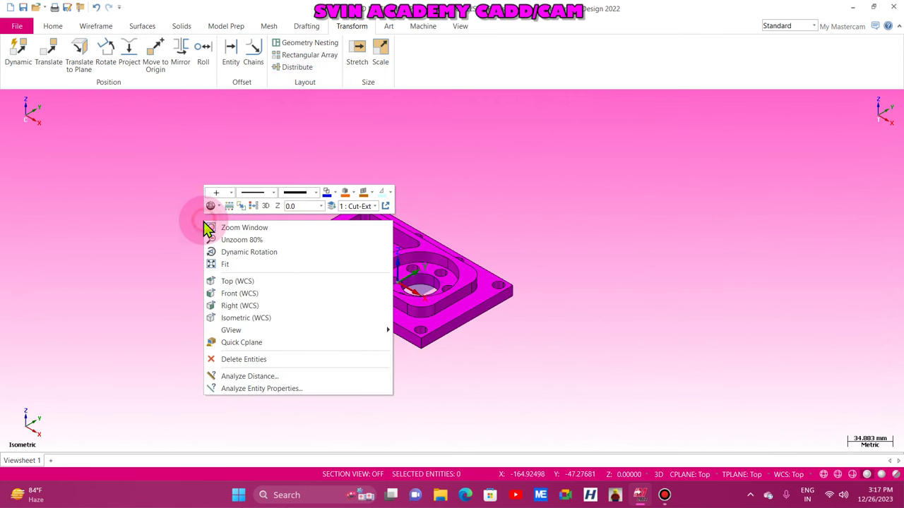
pyautogui.click(254, 211)
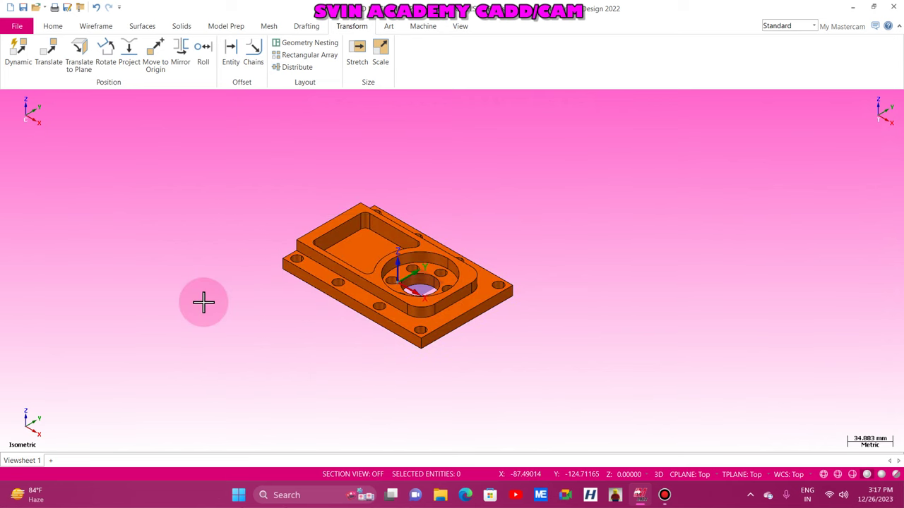
# Examine the origin's height on the reoriented part in the front view and tilted views, and return to isometric view
pyautogui.rightClick(250, 161)
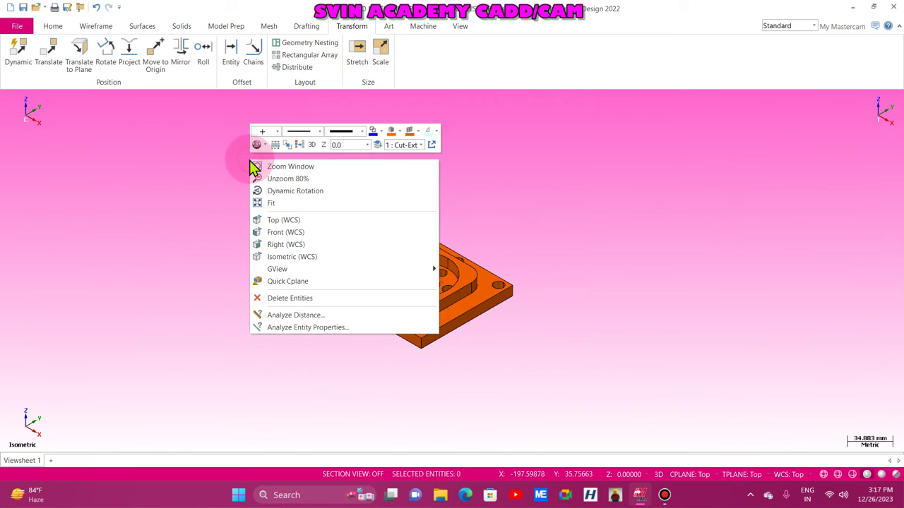
pyautogui.click(283, 232)
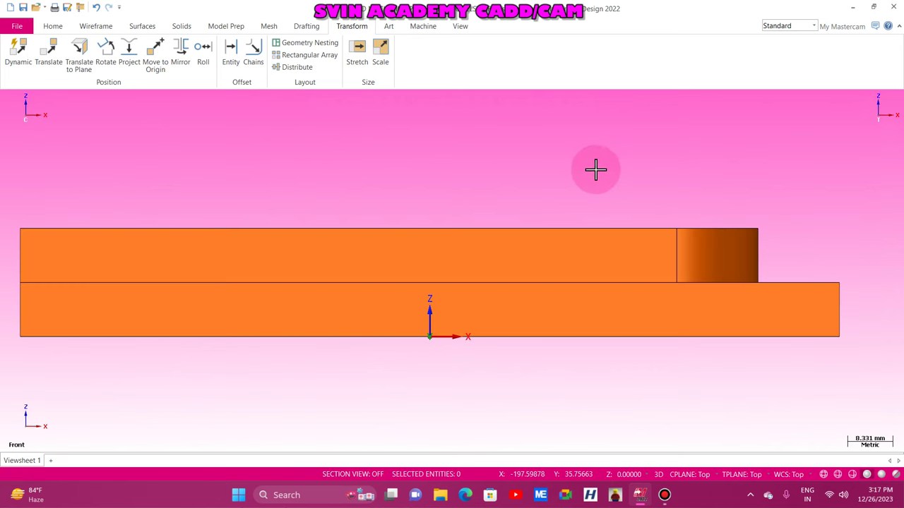
pyautogui.scroll(-4, 550, 180)
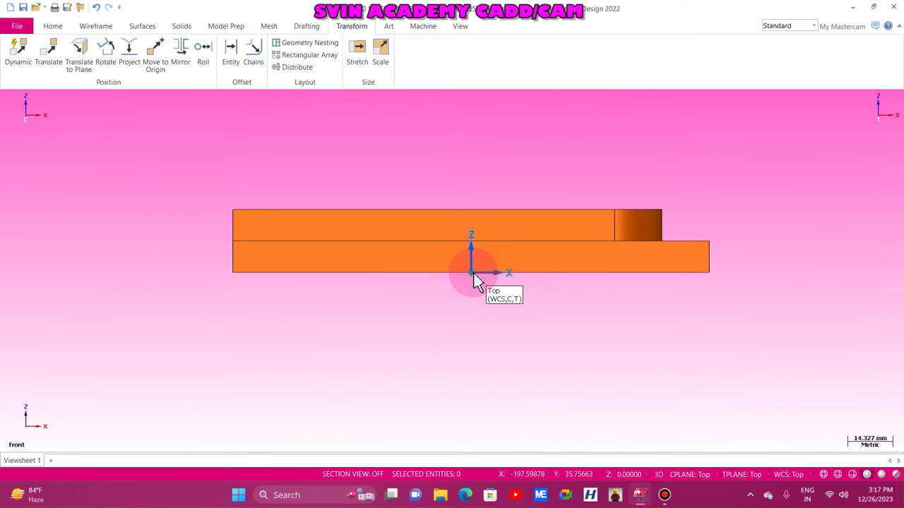
pyautogui.hotkey('alt', 'Up')
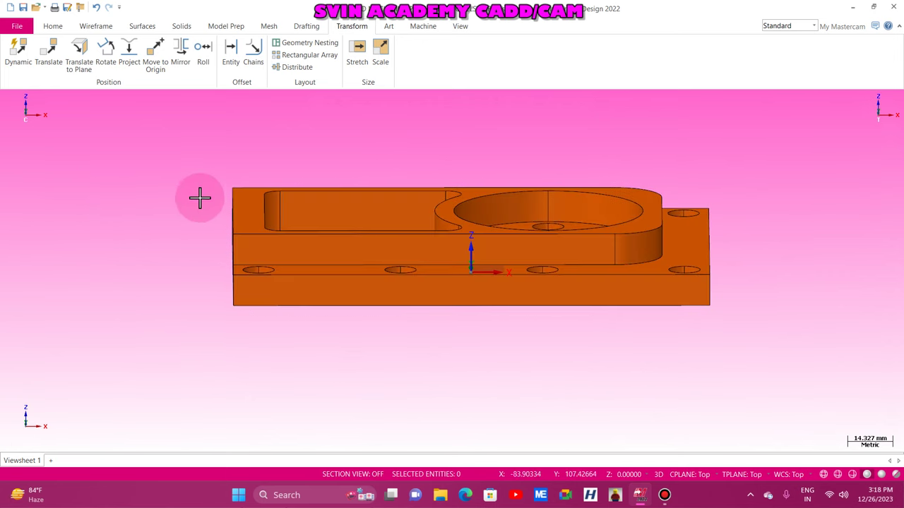
pyautogui.rightClick(145, 182)
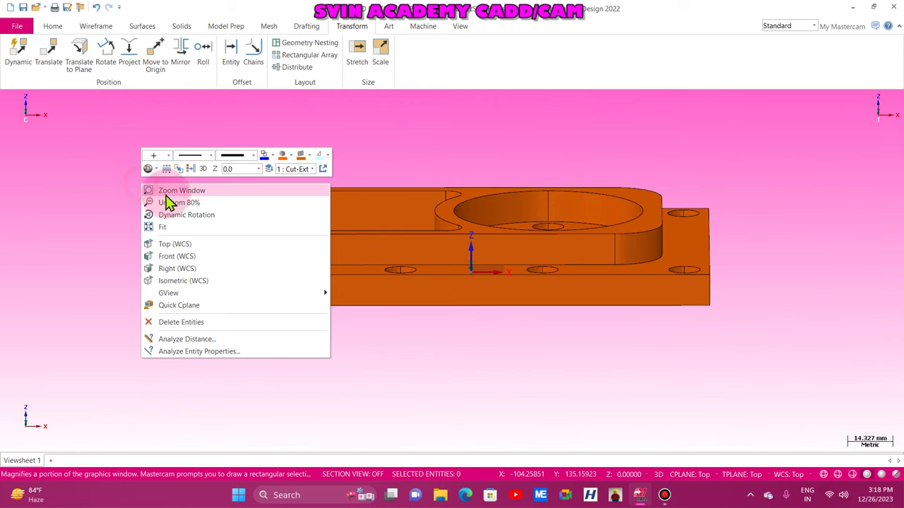
pyautogui.click(101, 223)
pyautogui.hotkey('alt', 'Down')
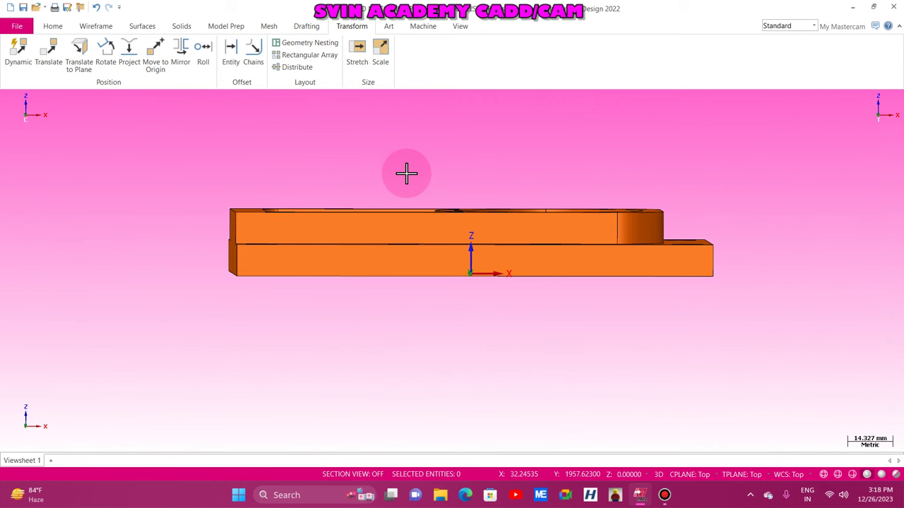
pyautogui.rightClick(114, 233)
pyautogui.click(161, 331)
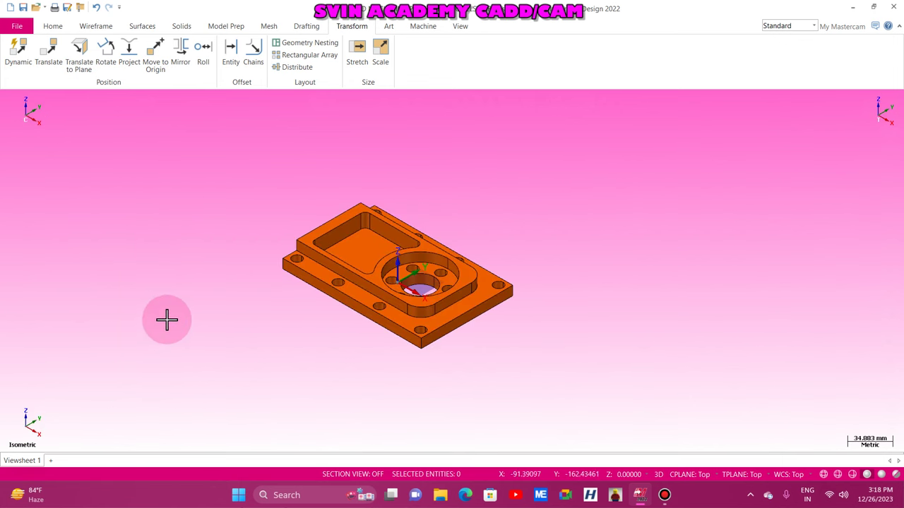
# Open the Levels manager, shrink and reposition it, and add level 2 named boundary as the active level
pyautogui.click(461, 28)
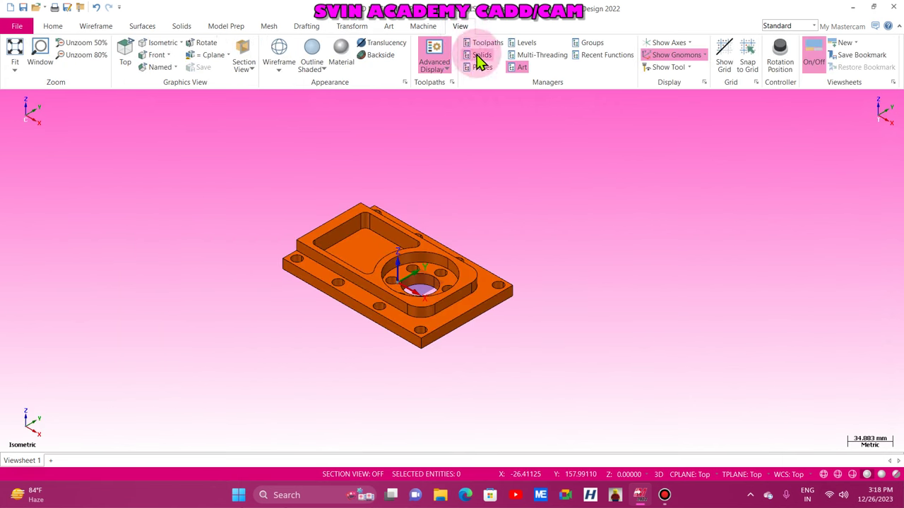
pyautogui.click(526, 42)
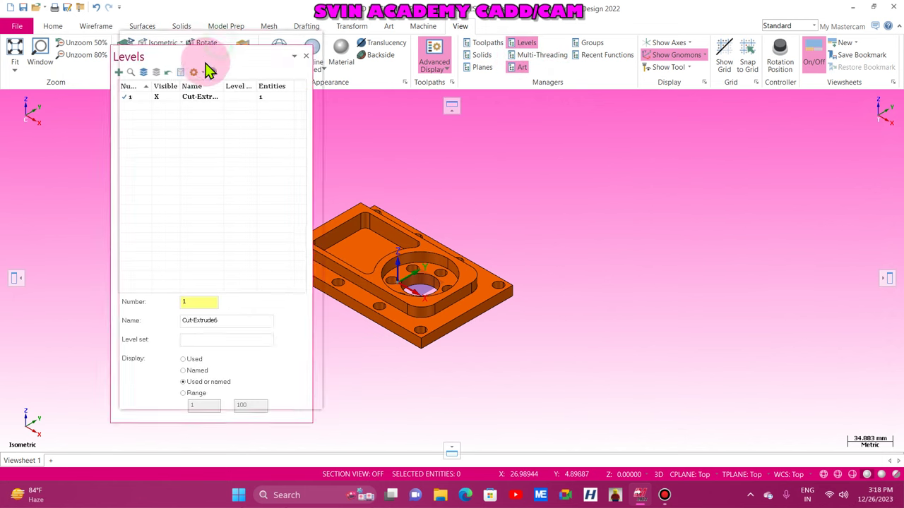
pyautogui.moveTo(209, 68); pyautogui.dragTo(177, 63)
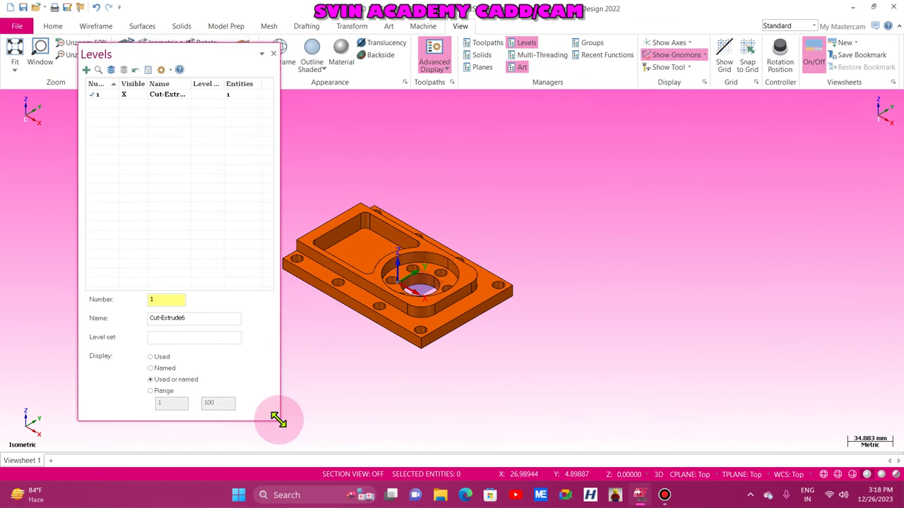
pyautogui.moveTo(278, 419); pyautogui.dragTo(268, 287)
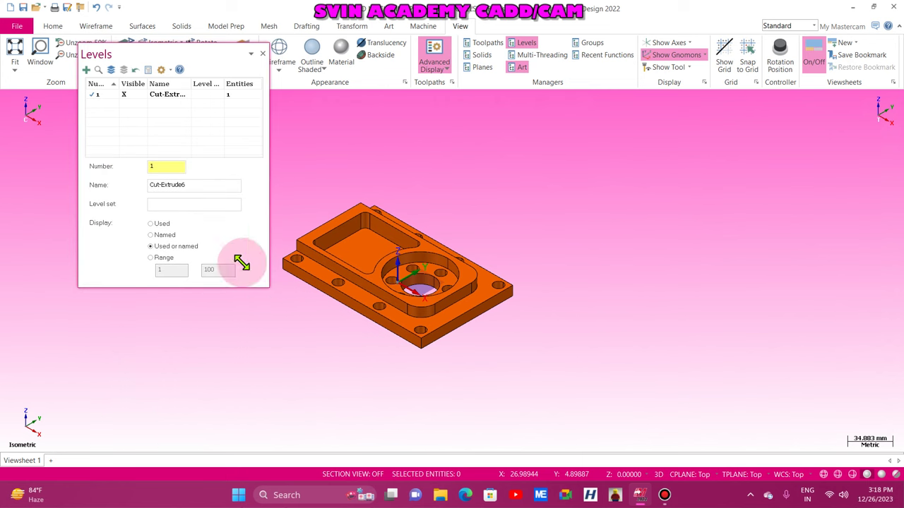
pyautogui.press('super+w')
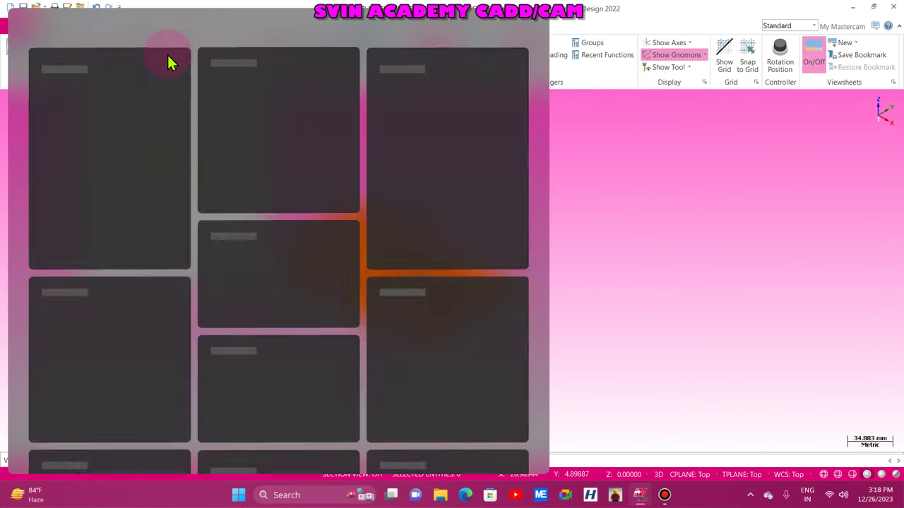
pyautogui.click(631, 169)
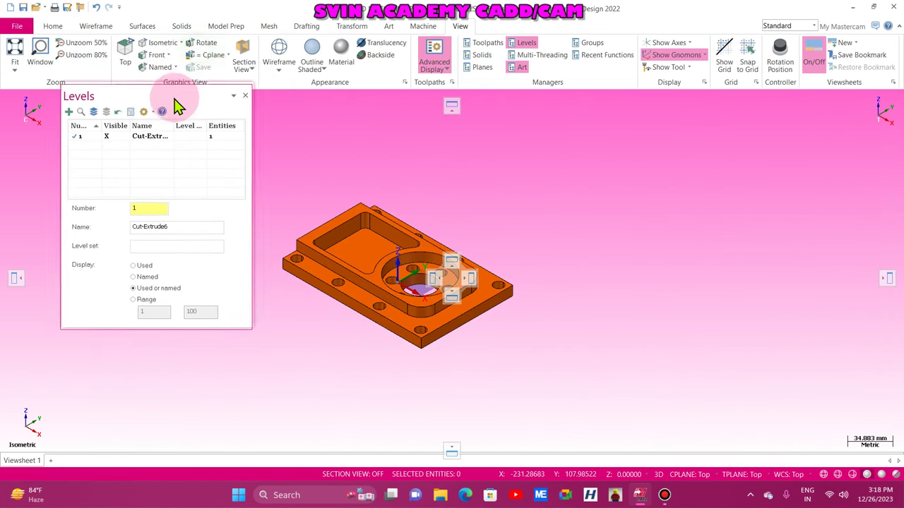
pyautogui.moveTo(175, 99); pyautogui.dragTo(120, 111)
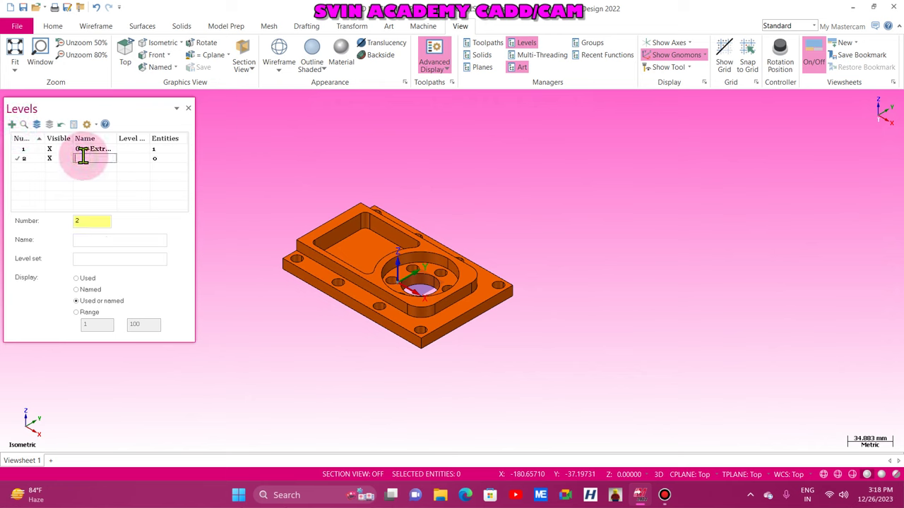
pyautogui.write('boundary')
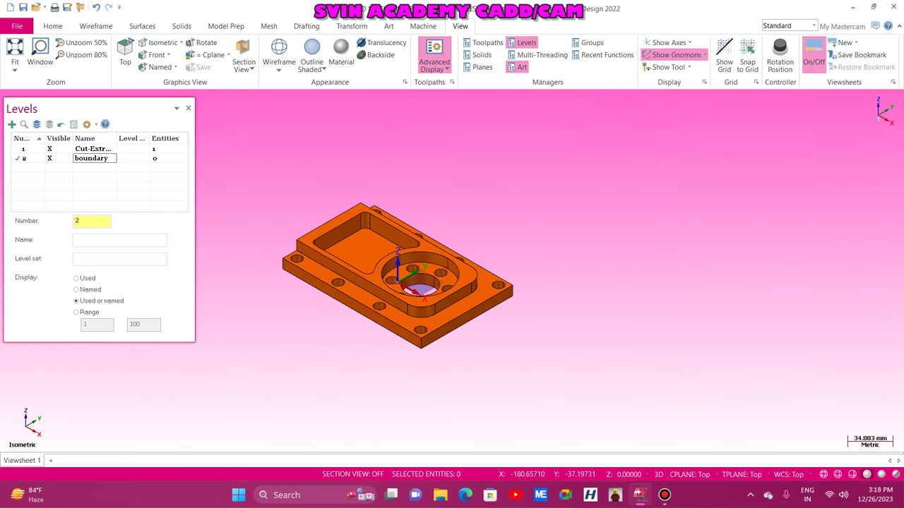
pyautogui.click(177, 178)
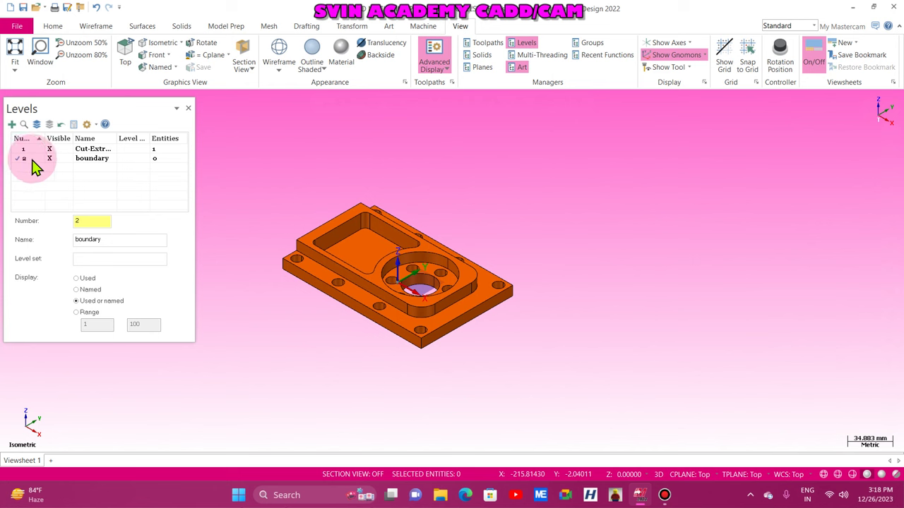
pyautogui.click(94, 26)
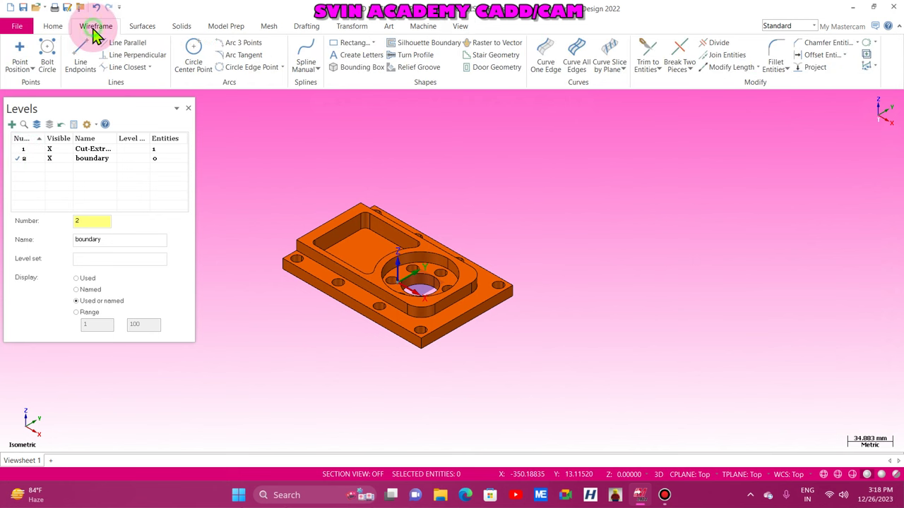
pyautogui.click(375, 70)
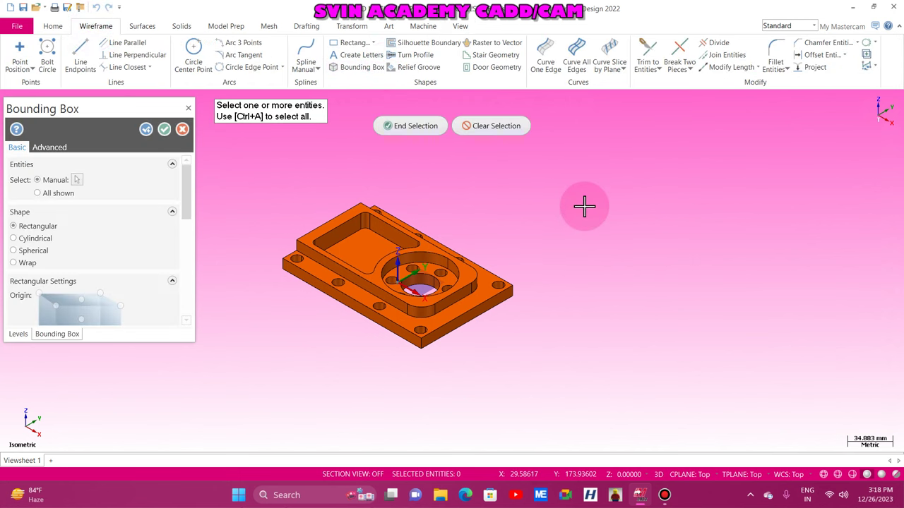
pyautogui.hotkey('ctrl', 'a')
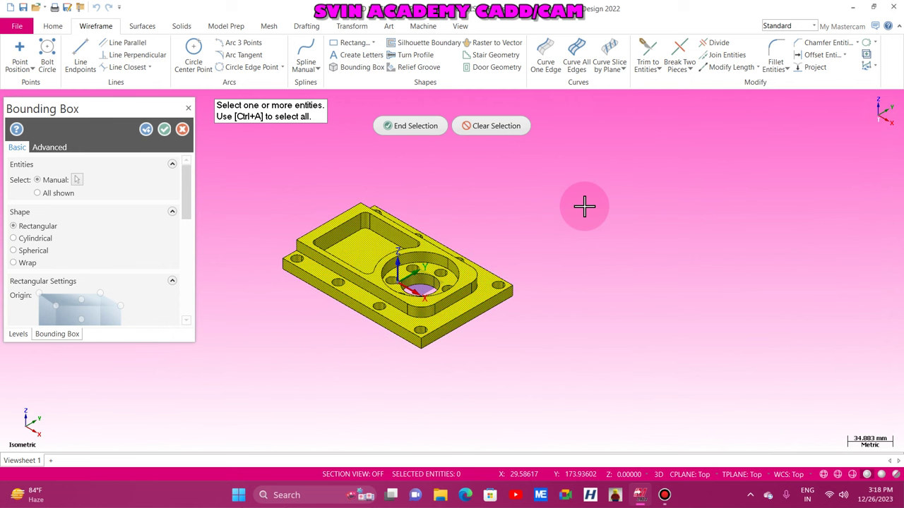
pyautogui.click(414, 125)
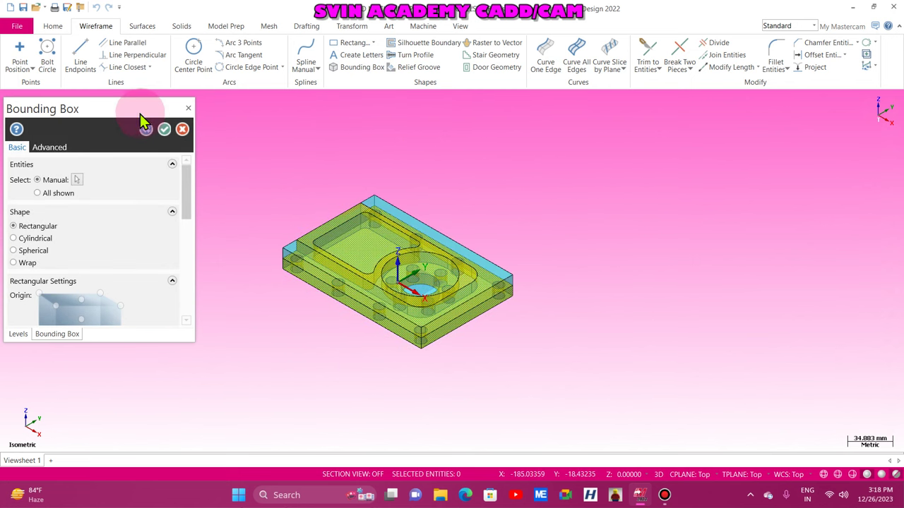
pyautogui.moveTo(347, 85); pyautogui.dragTo(447, 307)
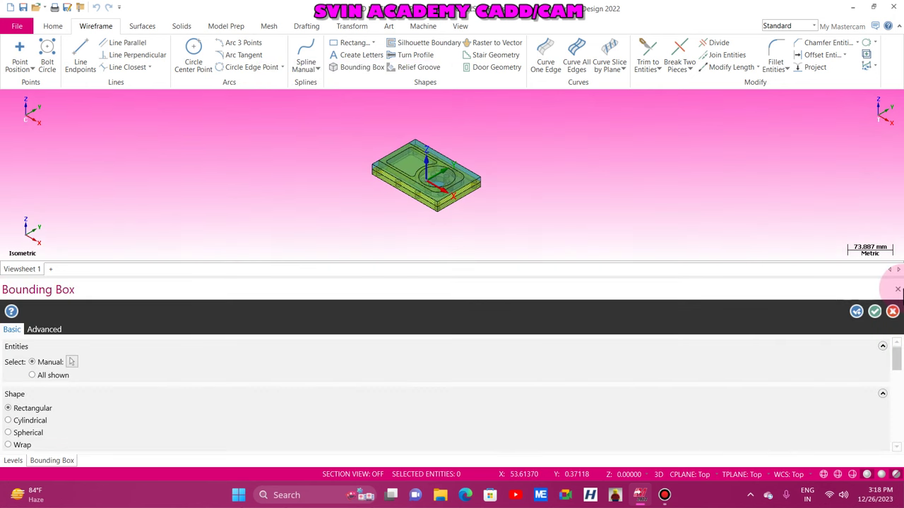
pyautogui.click(897, 291)
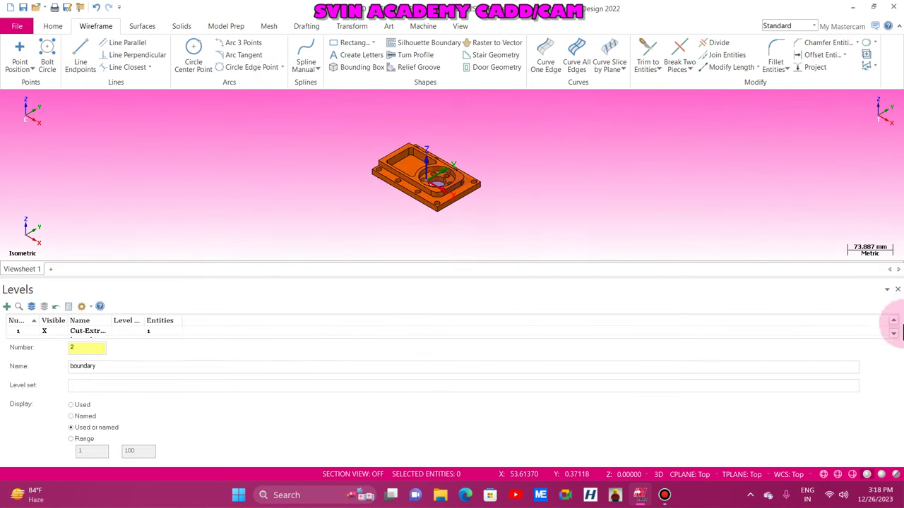
# Restore the Levels manager's default attributes and close the manager
pyautogui.click(887, 290)
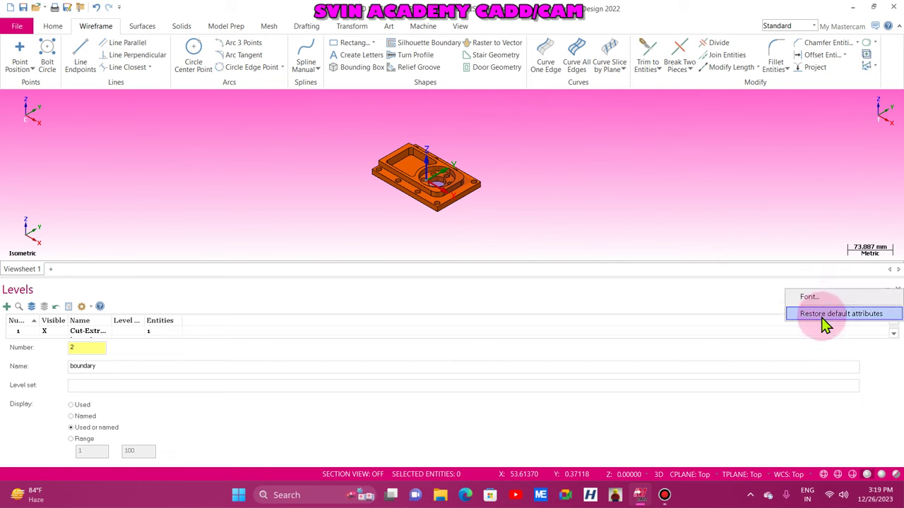
pyautogui.click(821, 317)
pyautogui.click(887, 290)
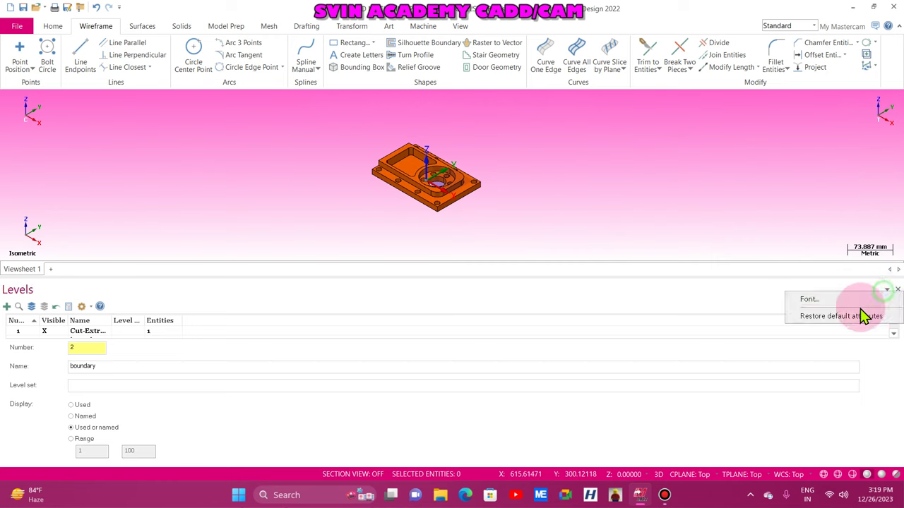
pyautogui.click(854, 315)
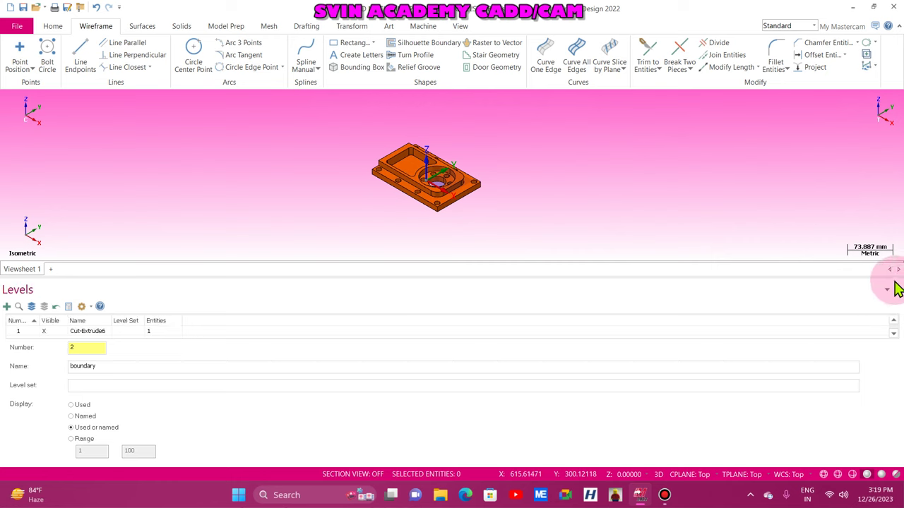
pyautogui.click(887, 290)
pyautogui.click(882, 317)
pyautogui.click(897, 289)
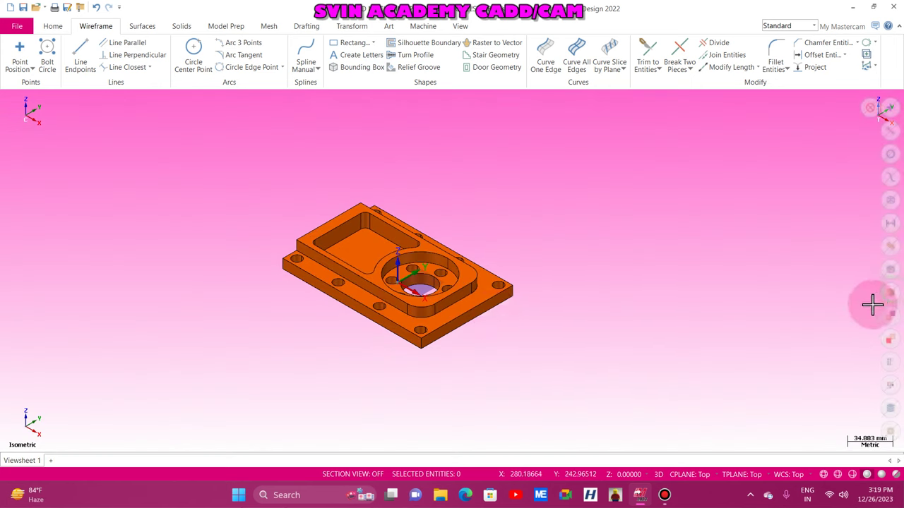
# Reopen the Levels manager as a floating window and return to the wireframe tools
pyautogui.click(460, 27)
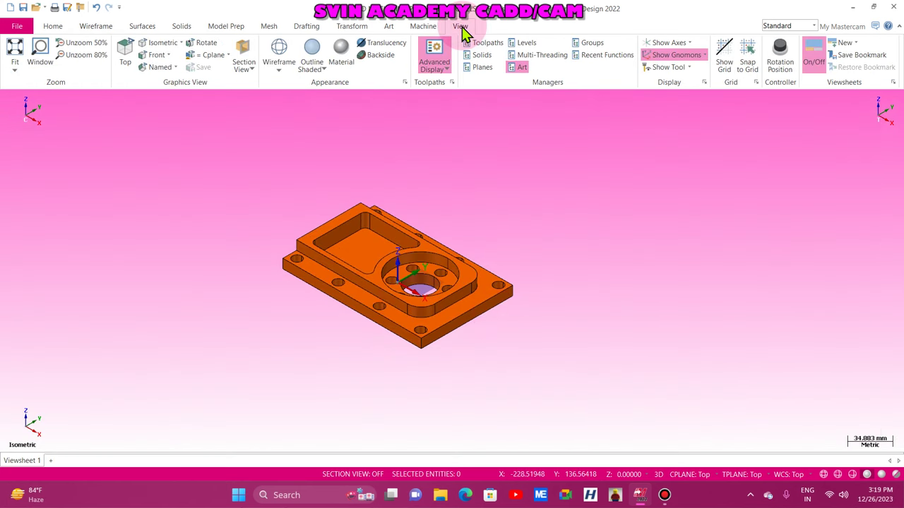
pyautogui.hotkey('alt', 'z')
pyautogui.click(95, 26)
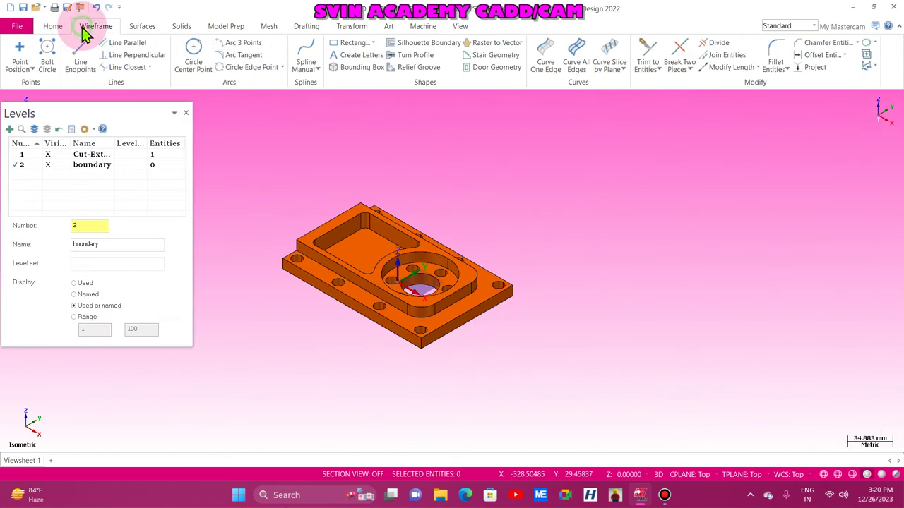
pyautogui.click(357, 67)
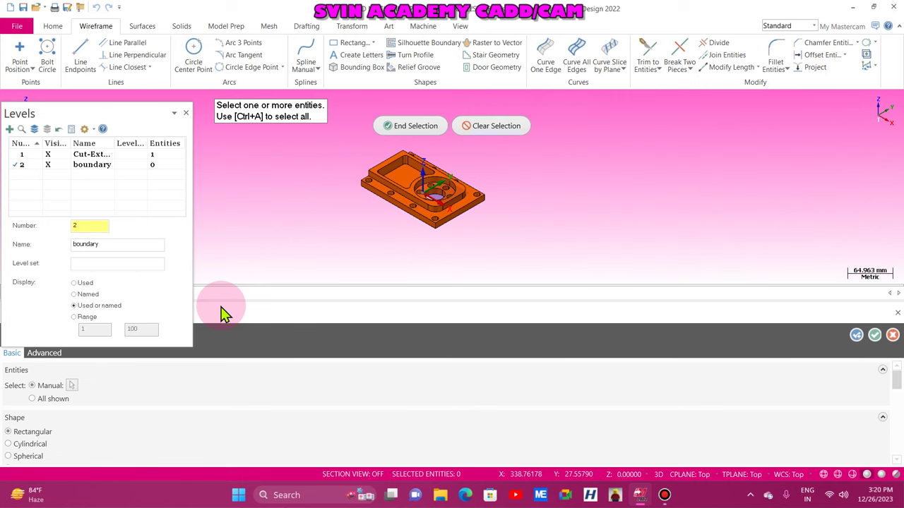
pyautogui.click(352, 26)
pyautogui.click(96, 28)
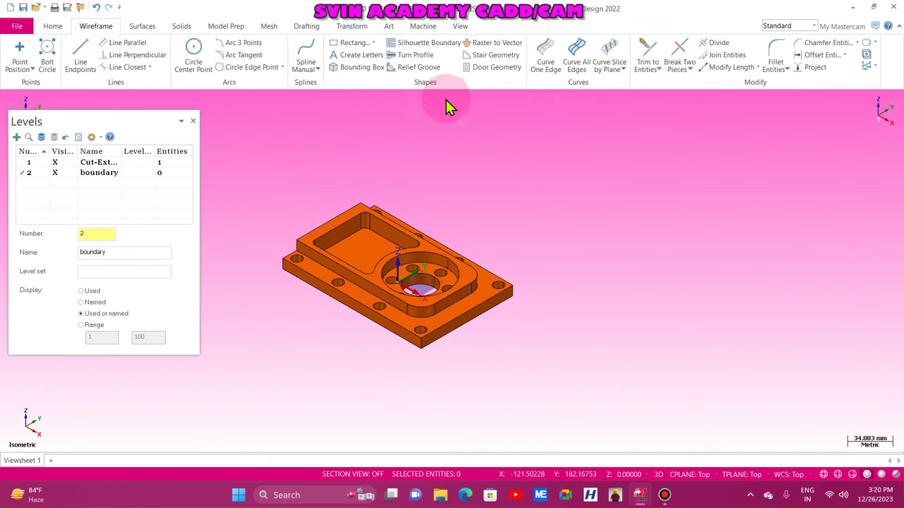
# Start a rectangular Bounding Box, move its panel clear of the part and select the whole solid as its entity
pyautogui.click(374, 69)
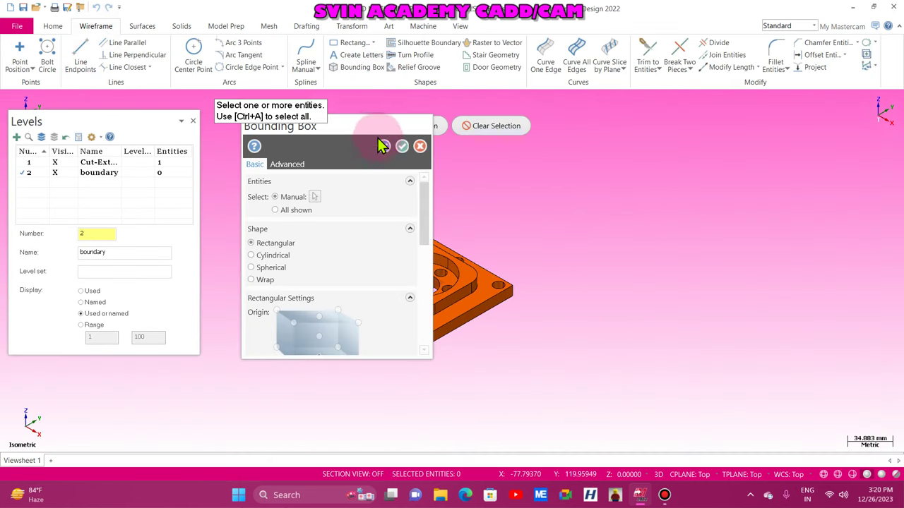
pyautogui.moveTo(378, 144); pyautogui.dragTo(707, 119)
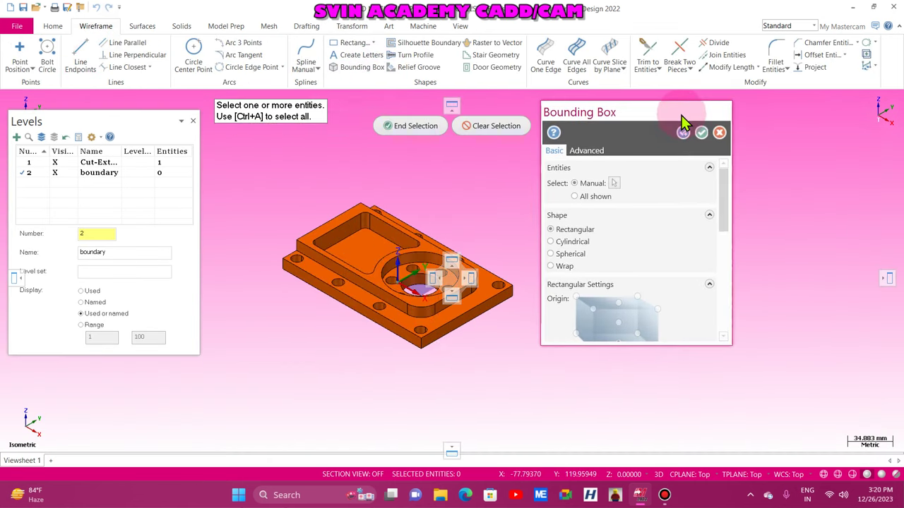
pyautogui.click(452, 338)
pyautogui.click(416, 127)
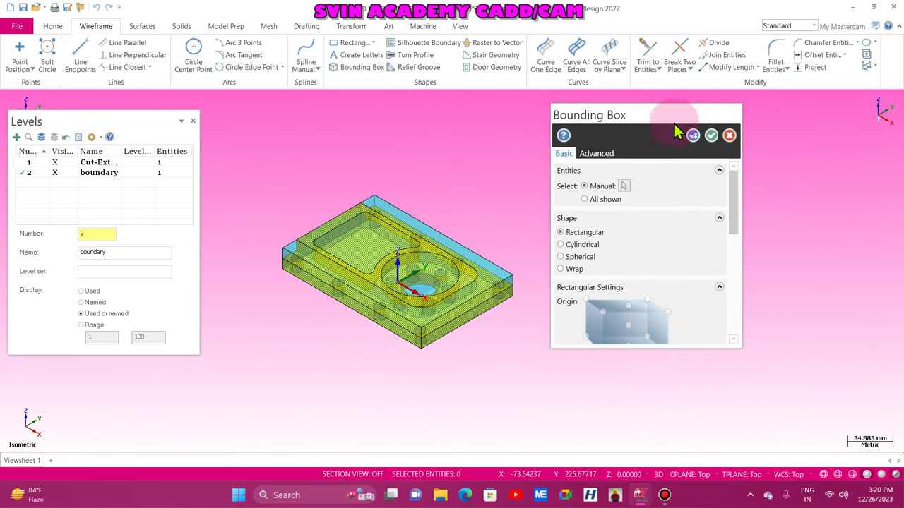
# Enlarge and reposition the Bounding Box panel to inspect the origin and the X, Y and Z sizes
pyautogui.moveTo(660, 116); pyautogui.dragTo(272, 56)
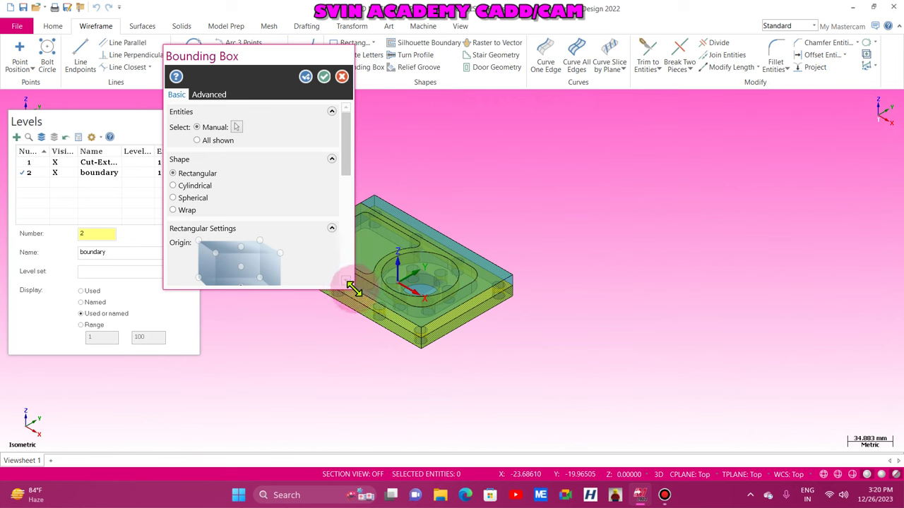
pyautogui.moveTo(353, 288); pyautogui.dragTo(357, 401)
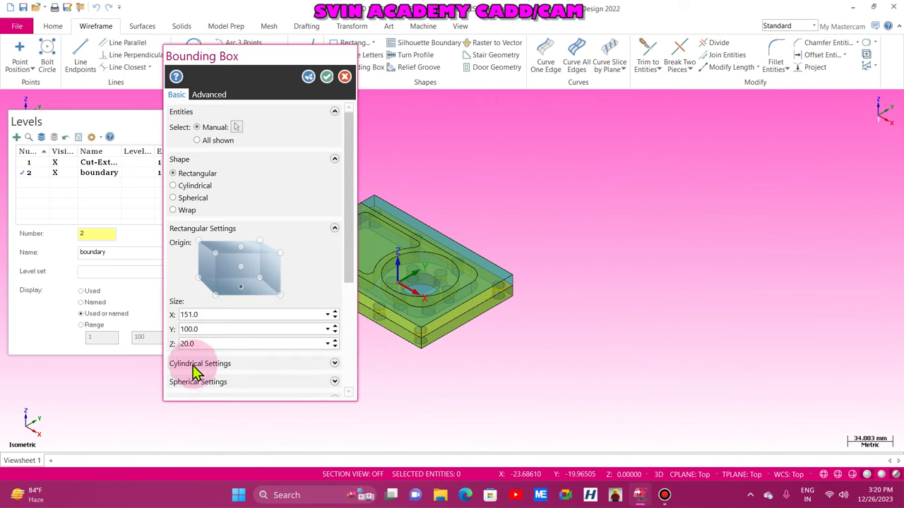
pyautogui.doubleClick(196, 314)
pyautogui.doubleClick(209, 329)
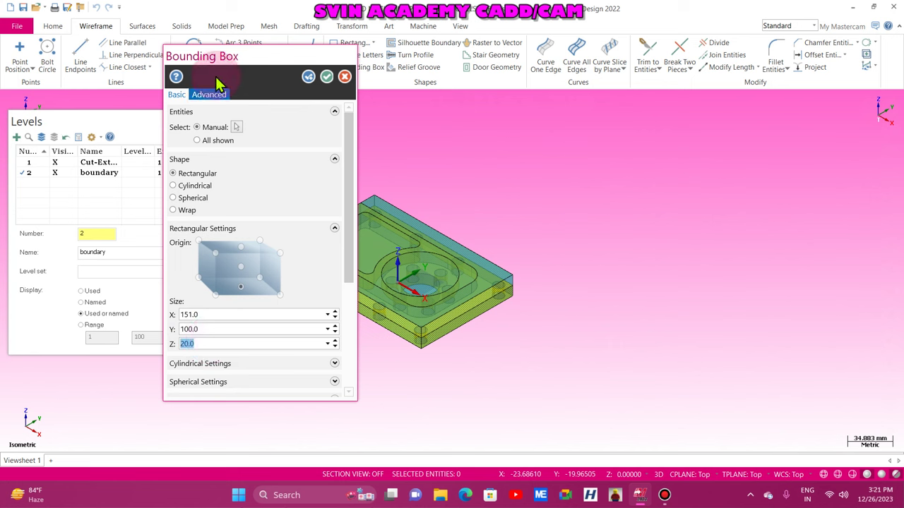
pyautogui.moveTo(223, 53); pyautogui.dragTo(130, 59)
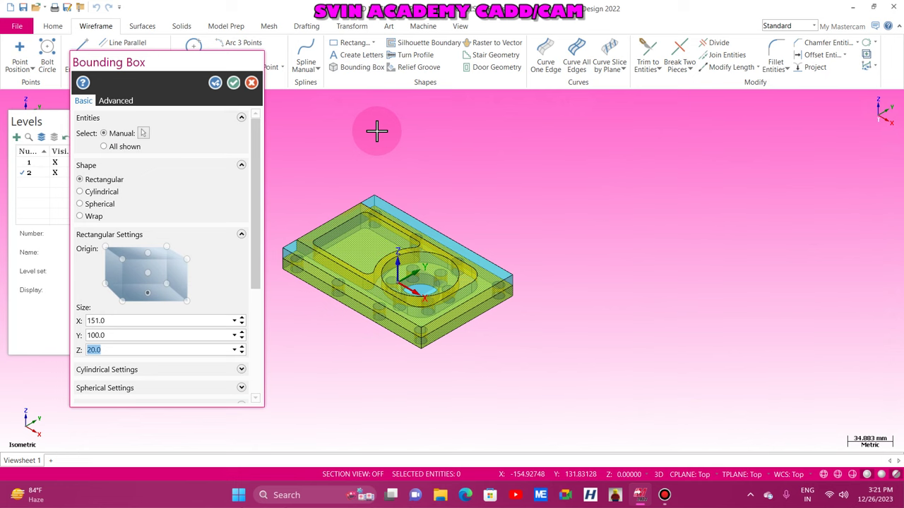
pyautogui.moveTo(153, 63); pyautogui.dragTo(419, 22)
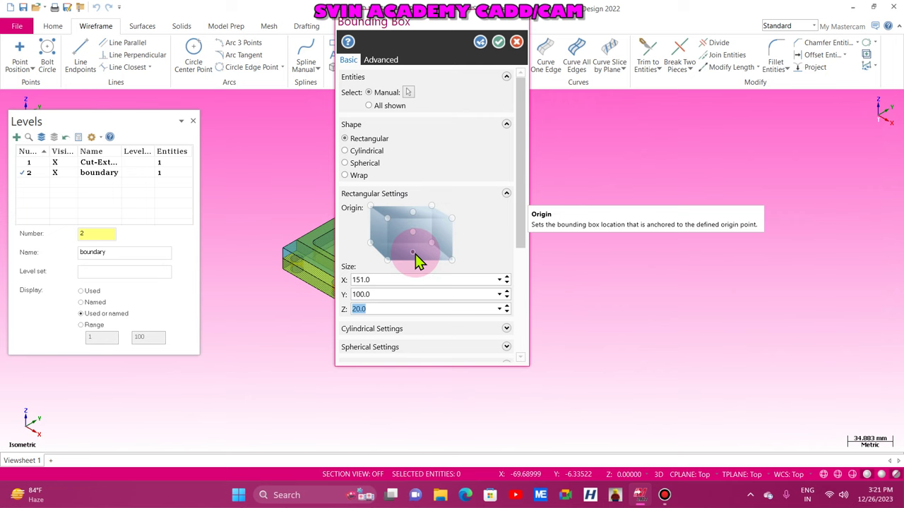
# Add 3 mm to the bounding box's Z size for 23 mm, anchored at the bottom-face centre, and uncover the part
pyautogui.click(391, 308)
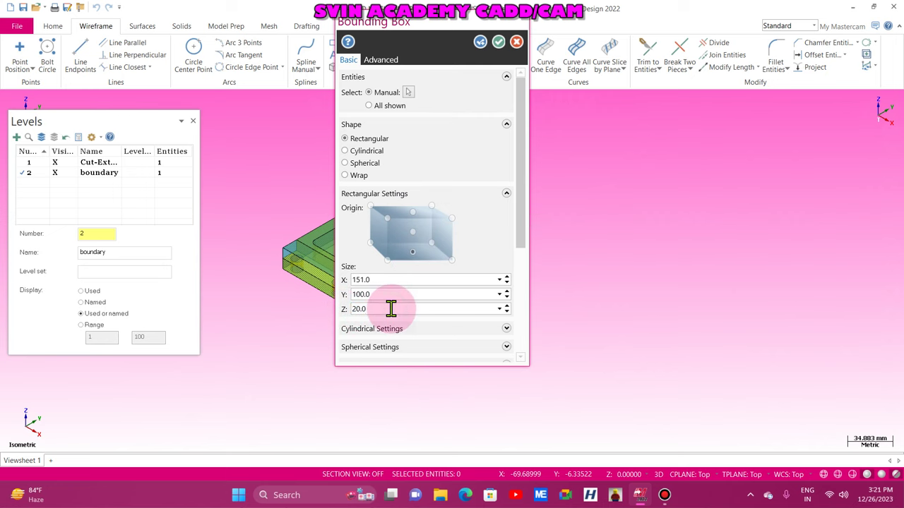
pyautogui.write('+3')
pyautogui.press('Return')
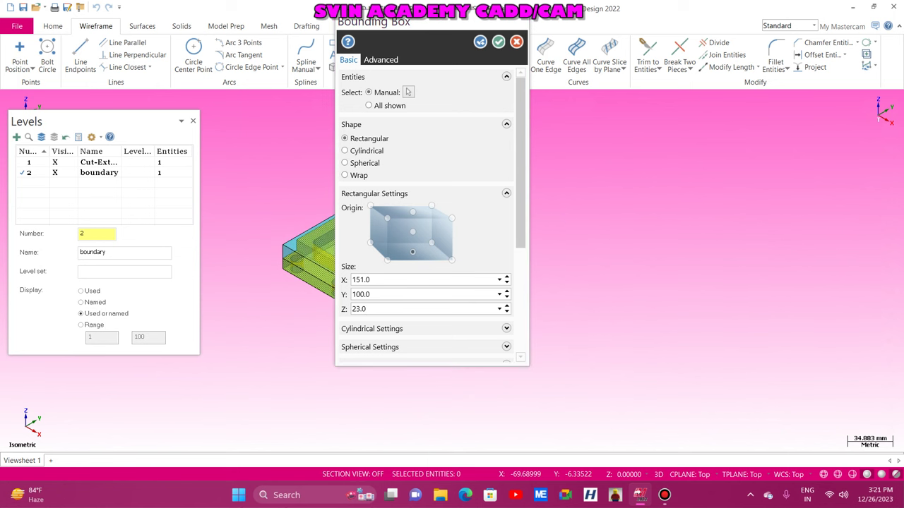
pyautogui.moveTo(431, 50); pyautogui.dragTo(720, 49)
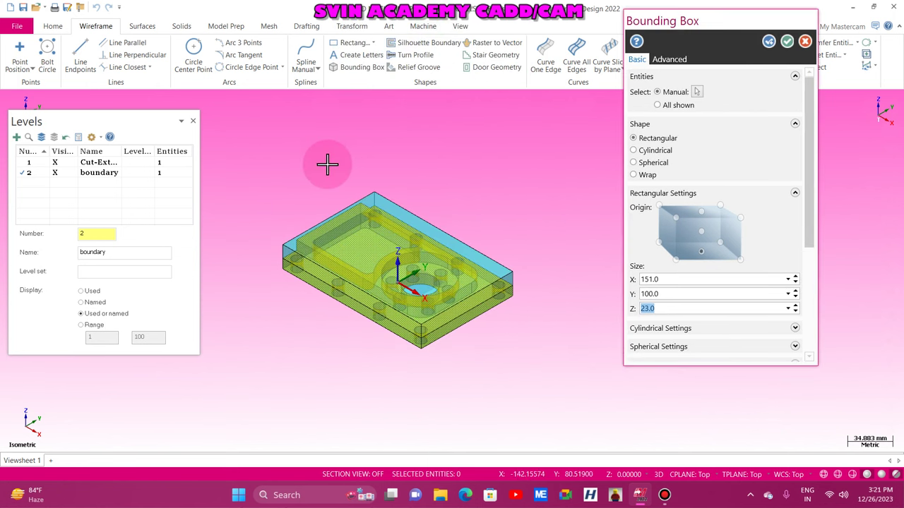
# Examine the bounding box's allowance above and below the part in the front view
pyautogui.rightClick(326, 166)
pyautogui.click(367, 239)
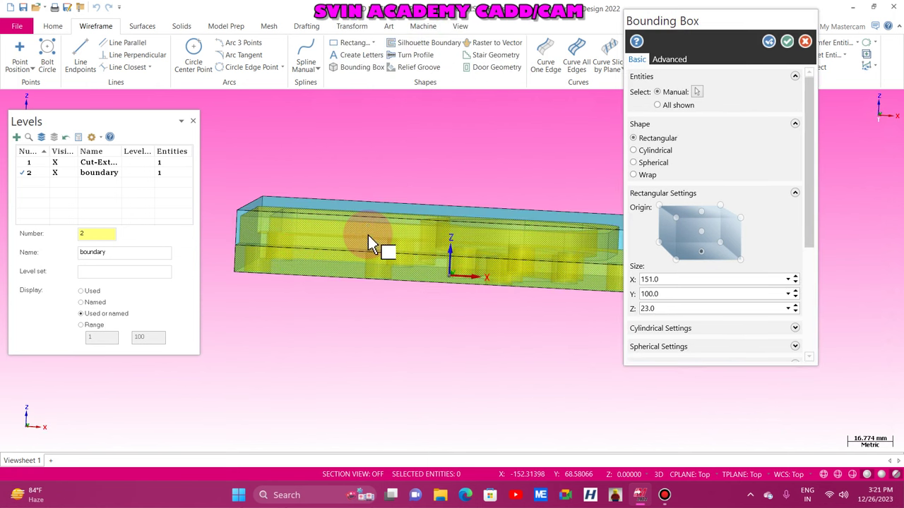
pyautogui.scroll(10, 392, 214)
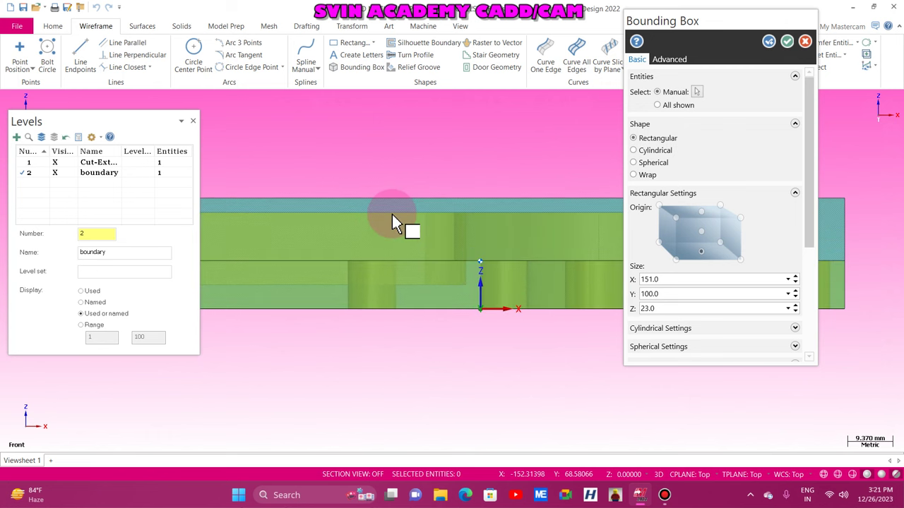
pyautogui.scroll(2, 388, 176)
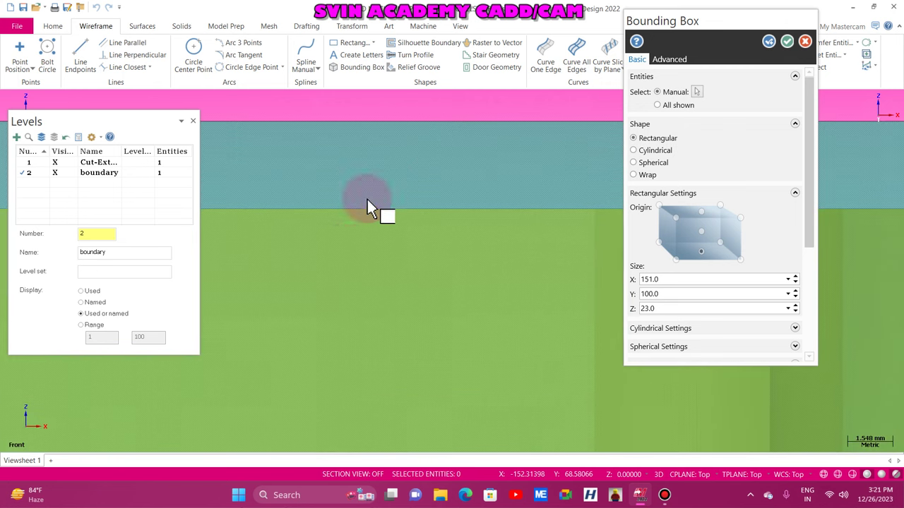
pyautogui.scroll(-15, 348, 249)
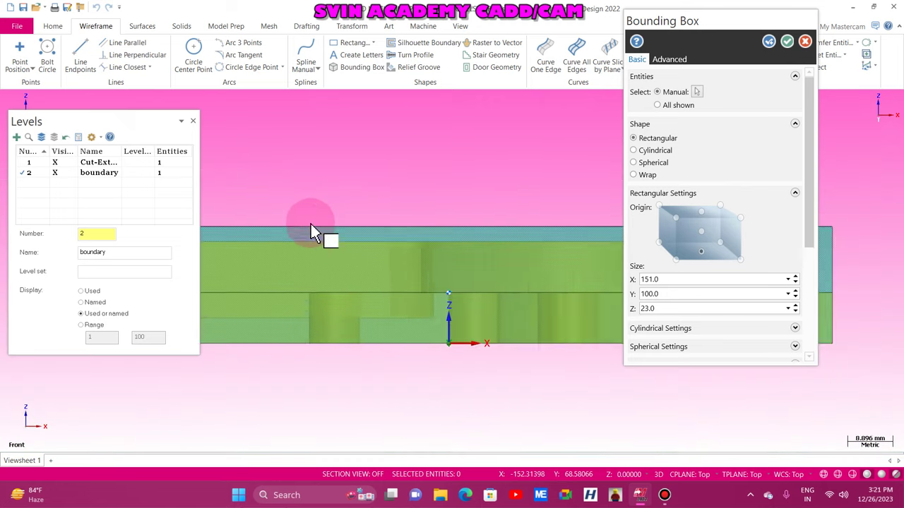
pyautogui.scroll(1, 311, 244)
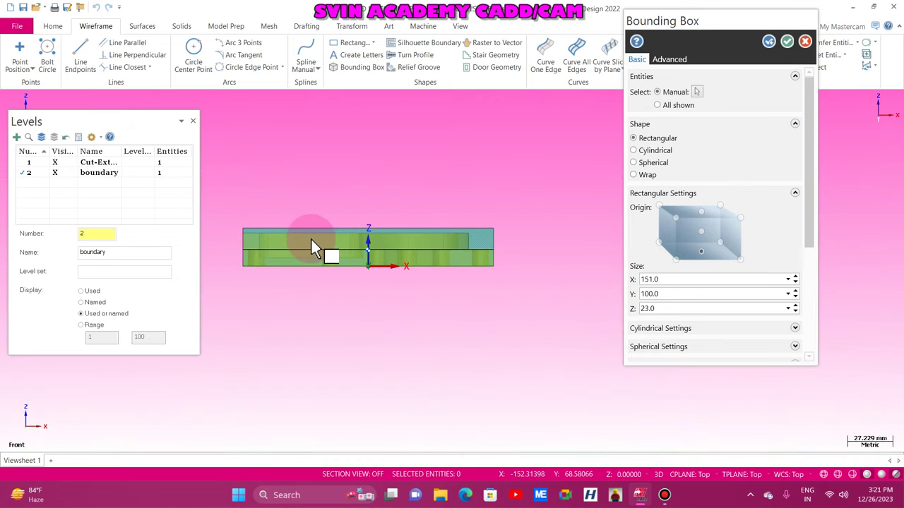
pyautogui.scroll(3, 285, 276)
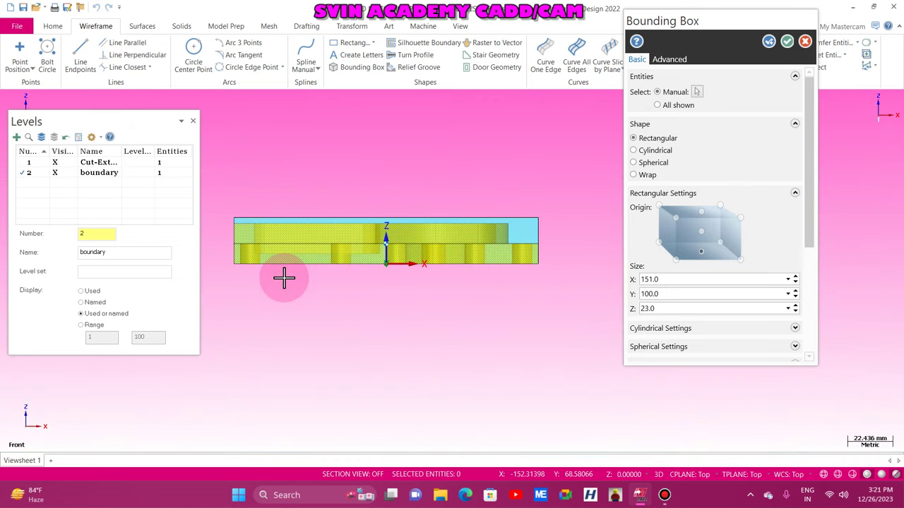
pyautogui.scroll(2, 284, 276)
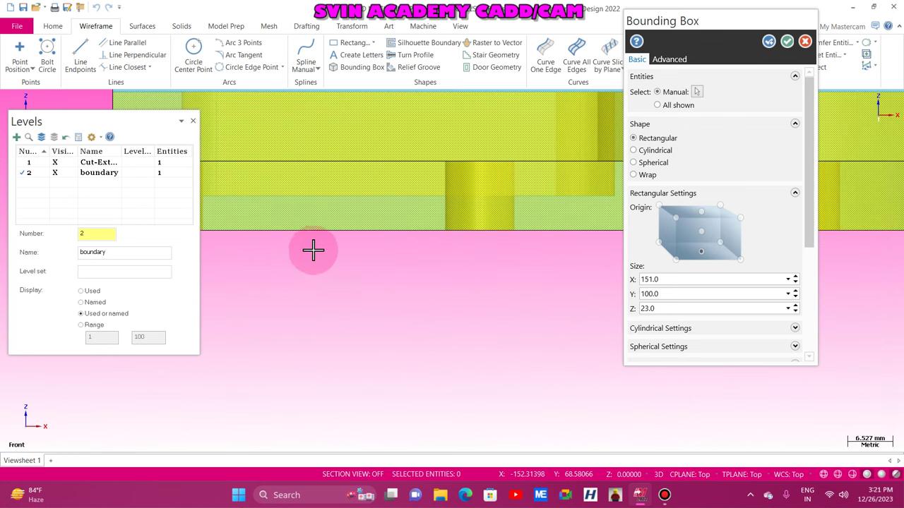
pyautogui.scroll(-6, 299, 276)
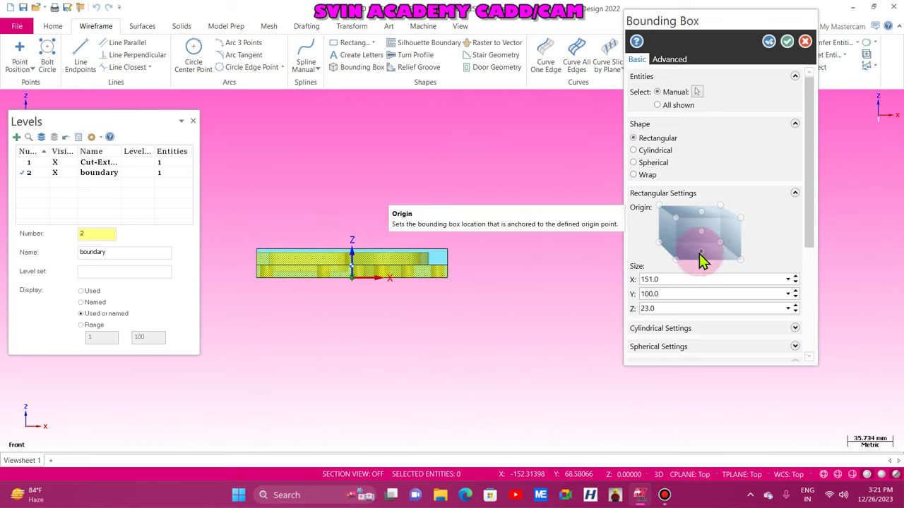
# Anchor the bounding box at its top-face centre and add 3 mm to the Z size for 26 mm, extending it below the part
pyautogui.click(701, 220)
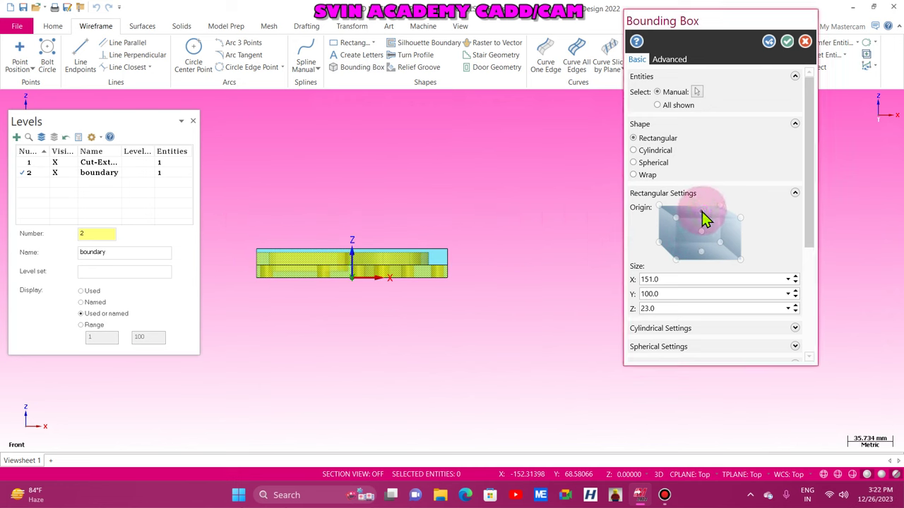
pyautogui.click(685, 309)
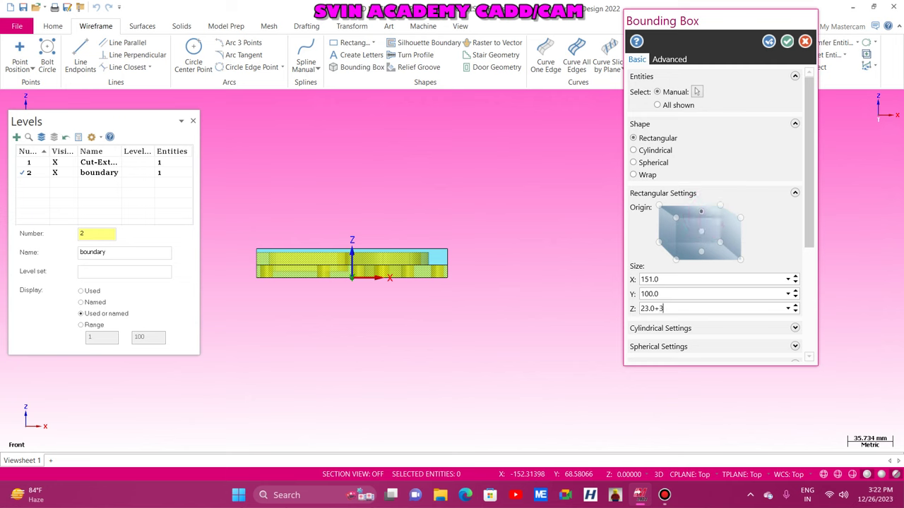
pyautogui.press('Return')
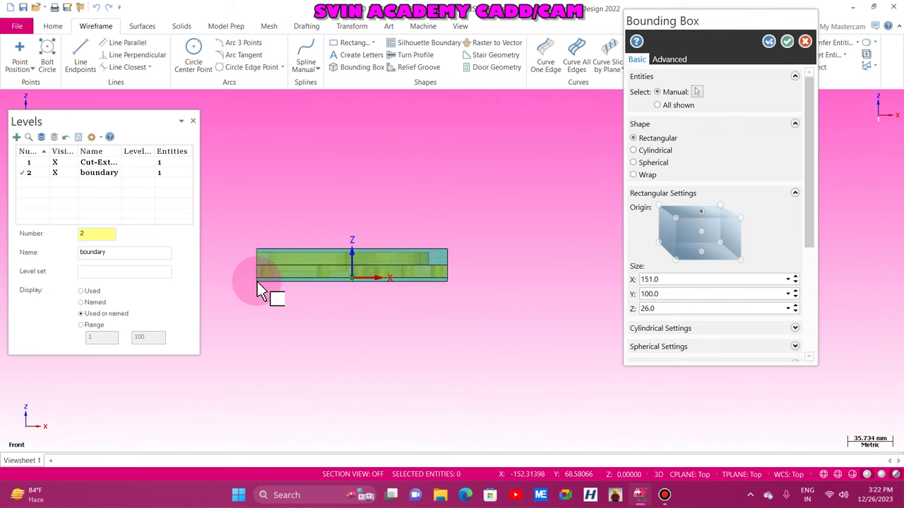
pyautogui.scroll(2, 257, 282)
pyautogui.scroll(10, 258, 281)
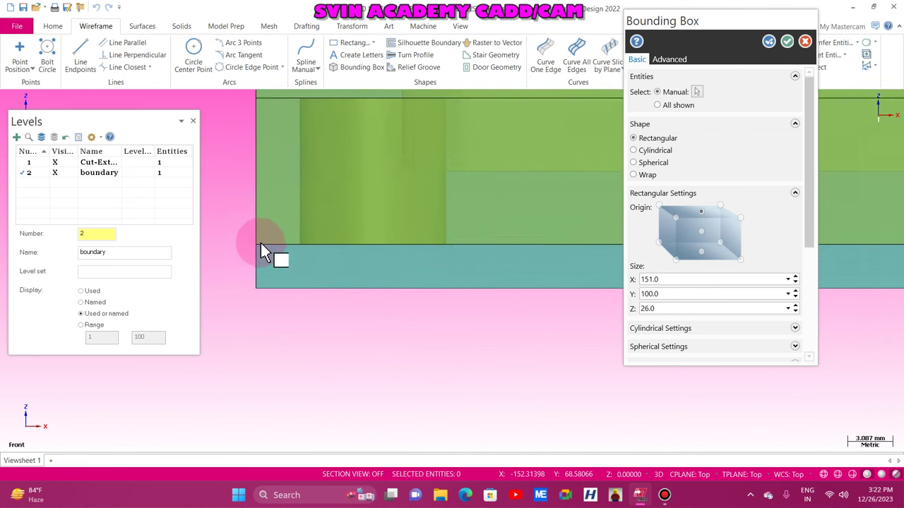
pyautogui.scroll(-7, 238, 357)
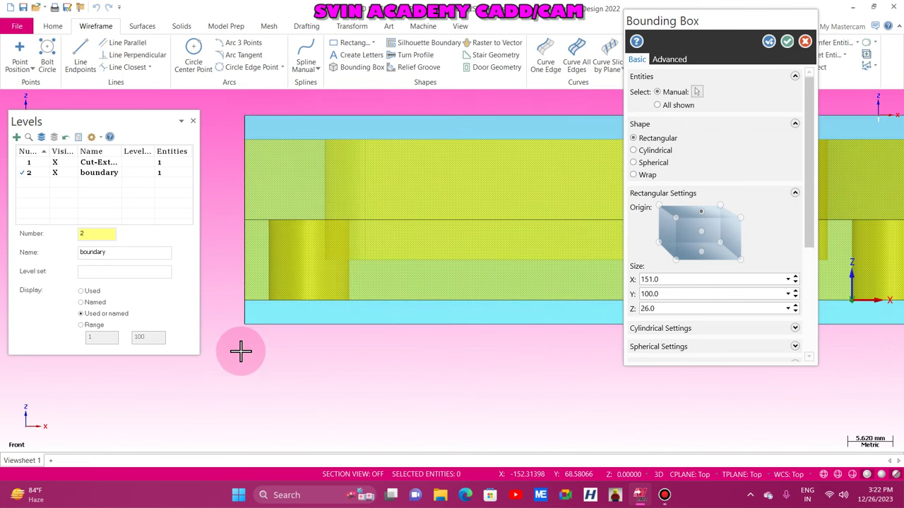
pyautogui.scroll(-4, 284, 337)
# Try anchoring the bounding box at its body centre, inspect the allowance around the part, and cancel the bounding box
pyautogui.click(699, 233)
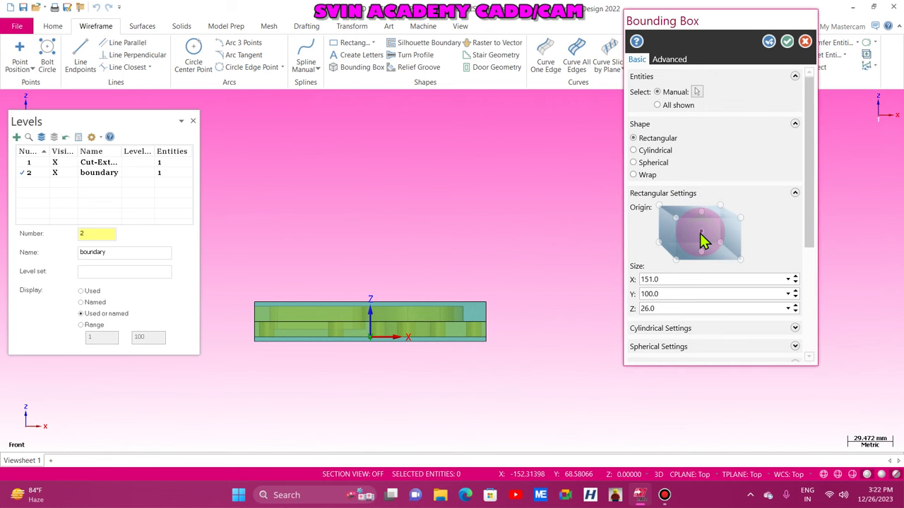
pyautogui.doubleClick(664, 309)
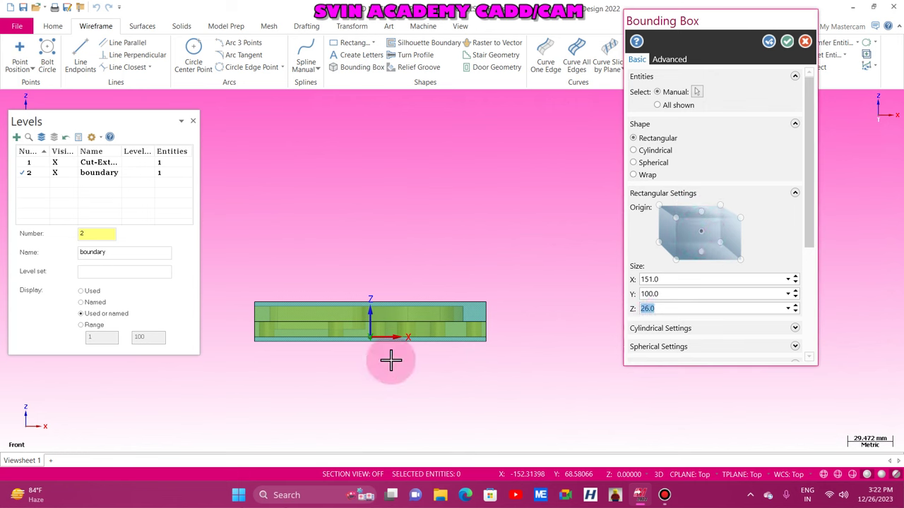
pyautogui.scroll(5, 343, 347)
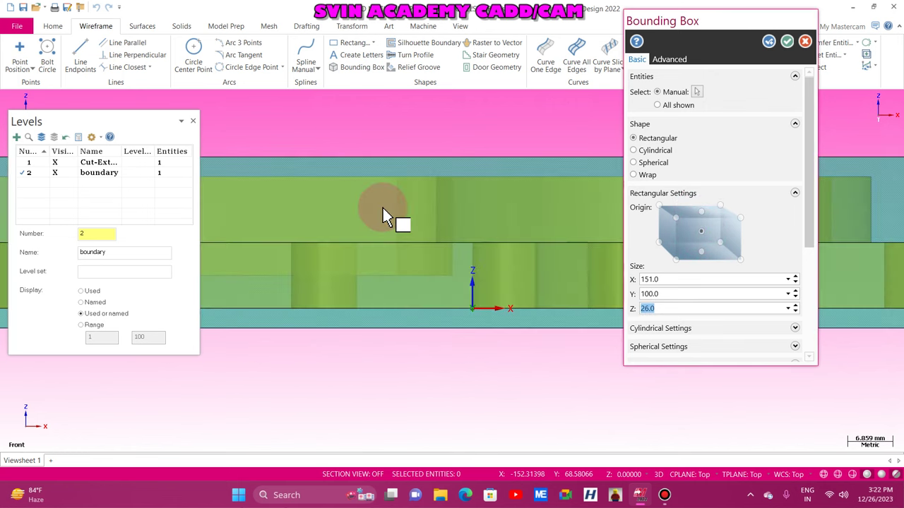
pyautogui.scroll(-2, 393, 333)
pyautogui.scroll(-4, 399, 332)
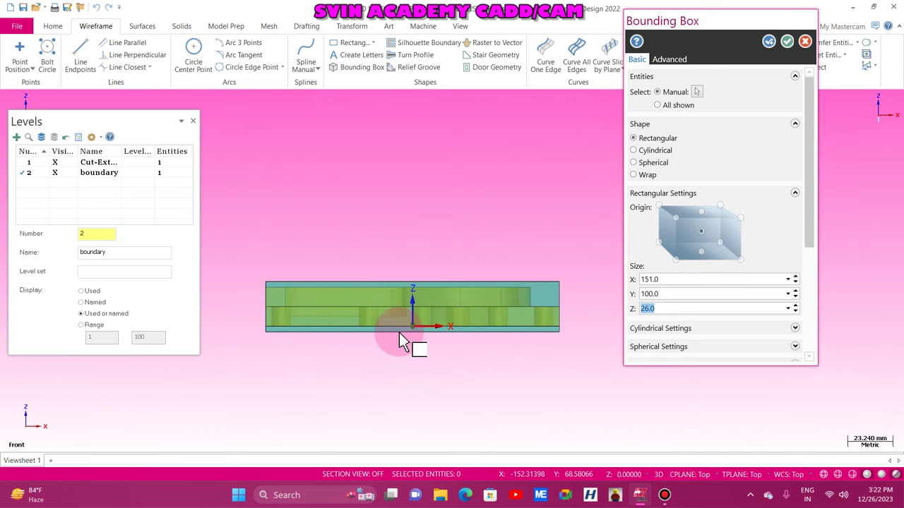
pyautogui.click(807, 44)
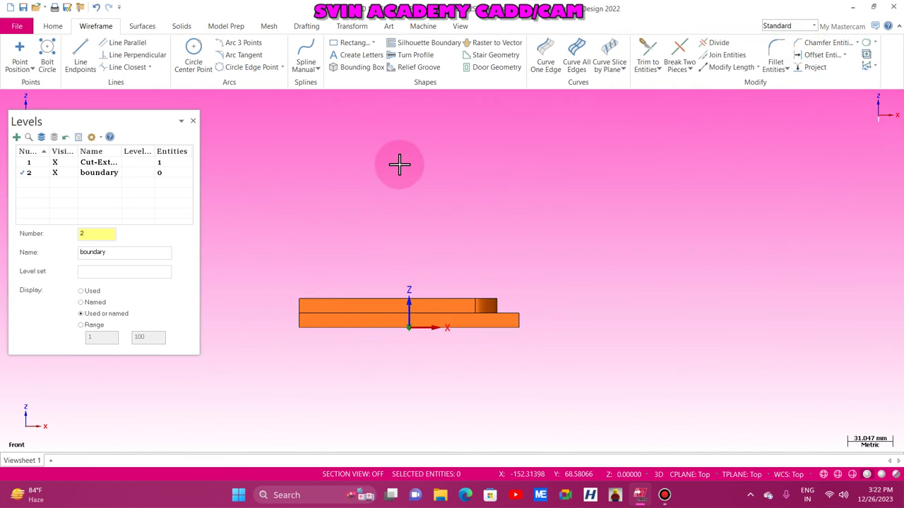
# Create a rectangular bounding box around the whole part with a Z size of 23 mm, anchored at the bottom-face centre
pyautogui.click(355, 67)
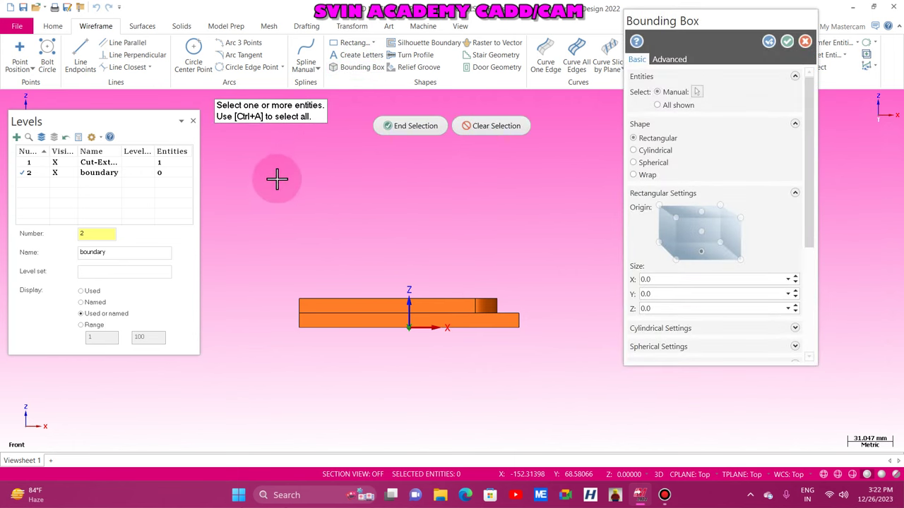
pyautogui.hotkey('ctrl', 'a')
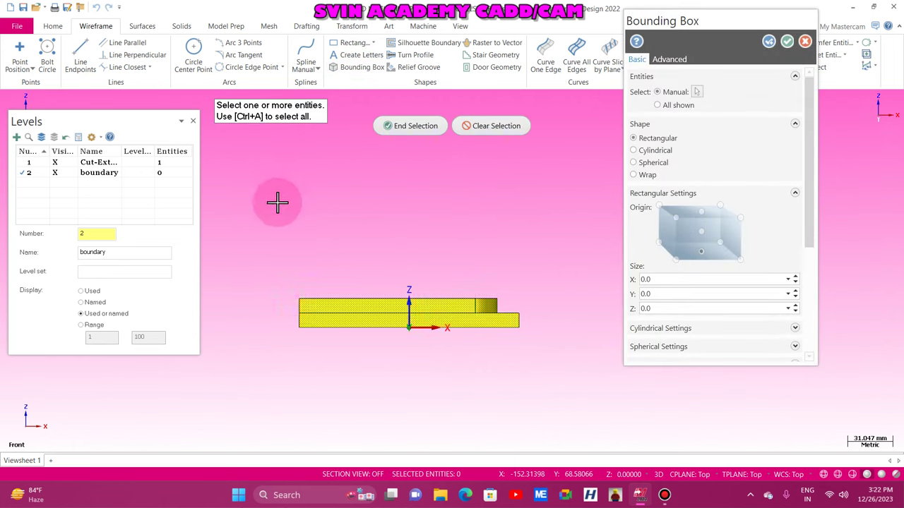
pyautogui.click(426, 130)
pyautogui.click(676, 308)
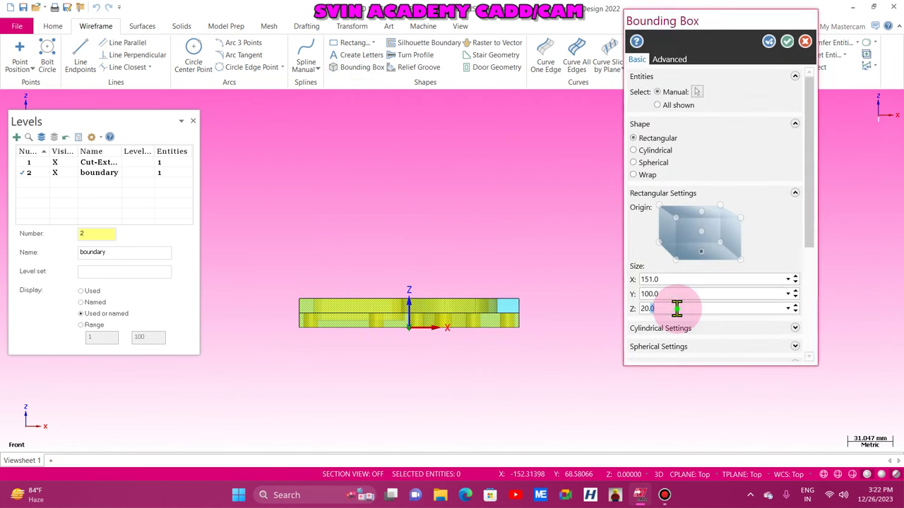
pyautogui.write('23')
pyautogui.click(651, 321)
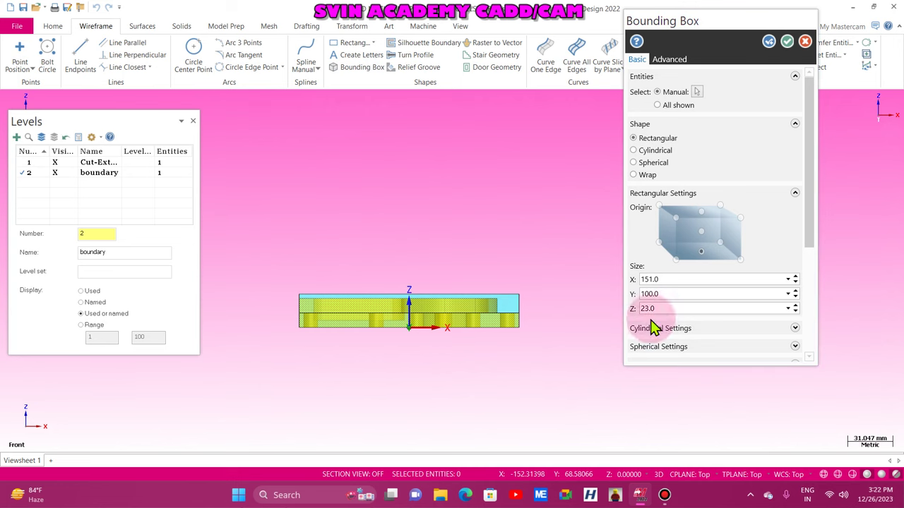
pyautogui.click(841, 46)
pyautogui.click(787, 41)
# In the isometric view, create another bounding box around all entities with Lines and arcs as its created geometry
pyautogui.rightClick(302, 187)
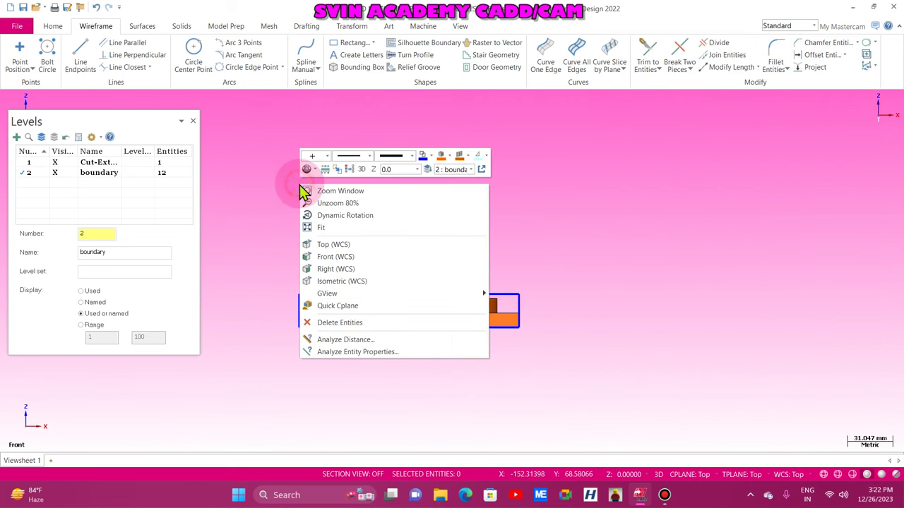
pyautogui.click(327, 282)
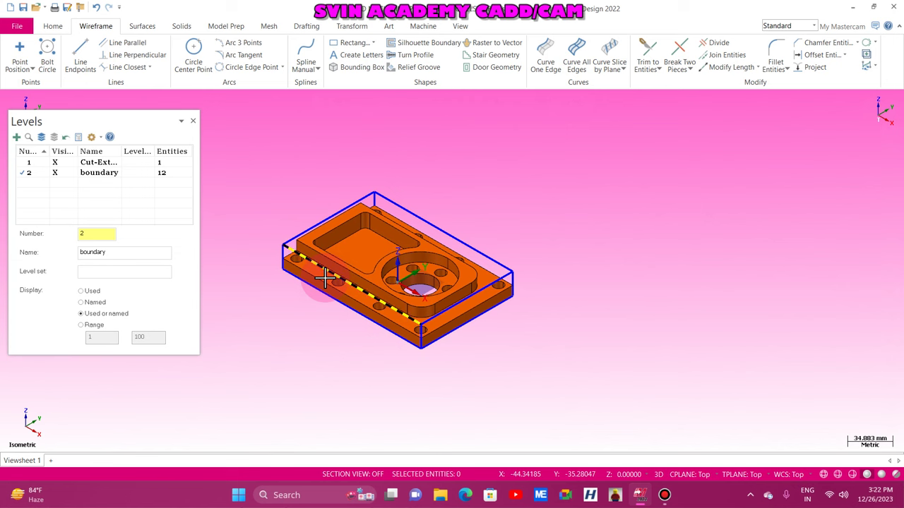
pyautogui.scroll(2, 311, 262)
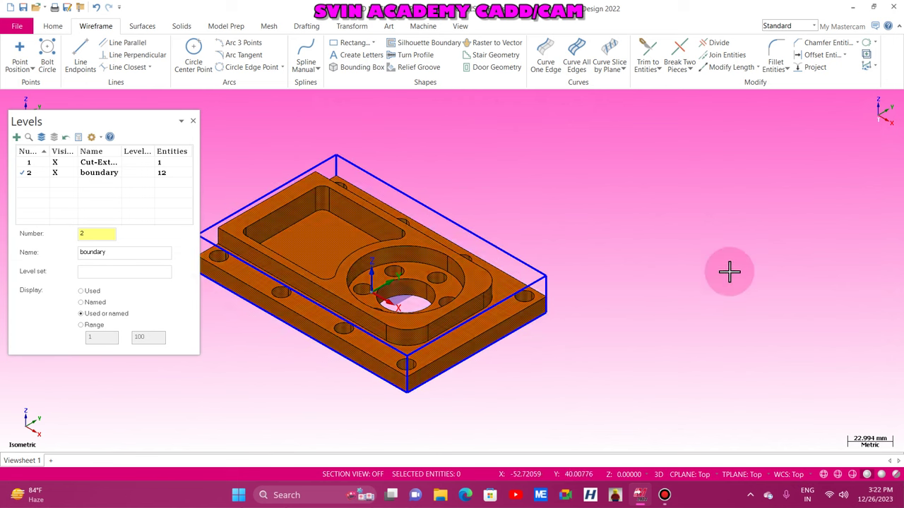
pyautogui.scroll(-1, 625, 265)
pyautogui.scroll(-1, 625, 265)
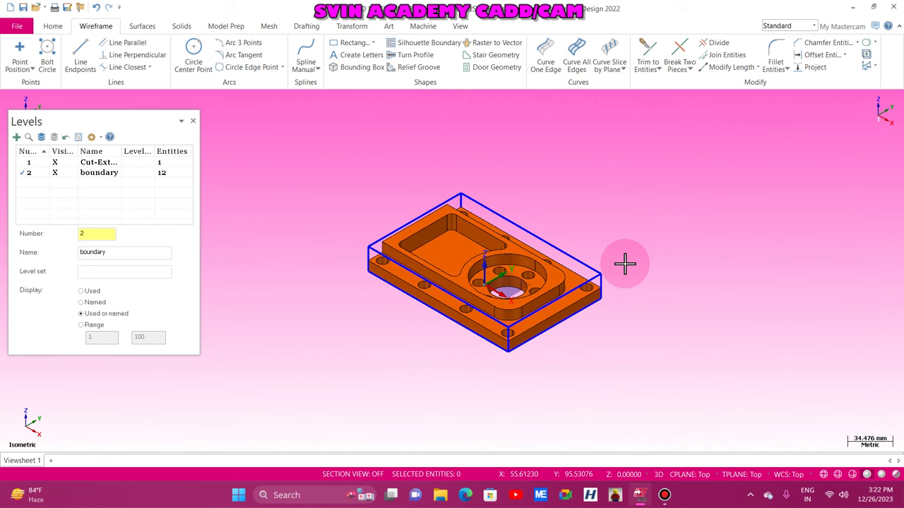
pyautogui.click(366, 73)
pyautogui.hotkey('ctrl', 'a')
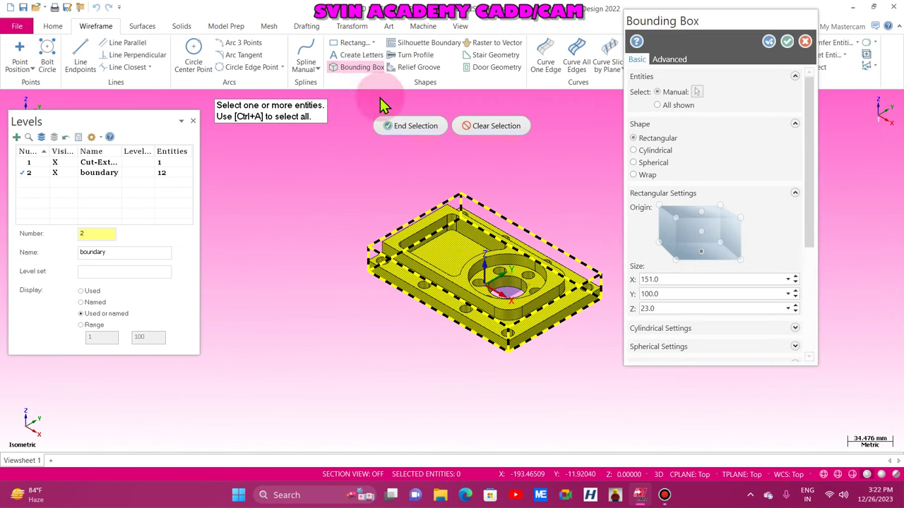
pyautogui.click(417, 126)
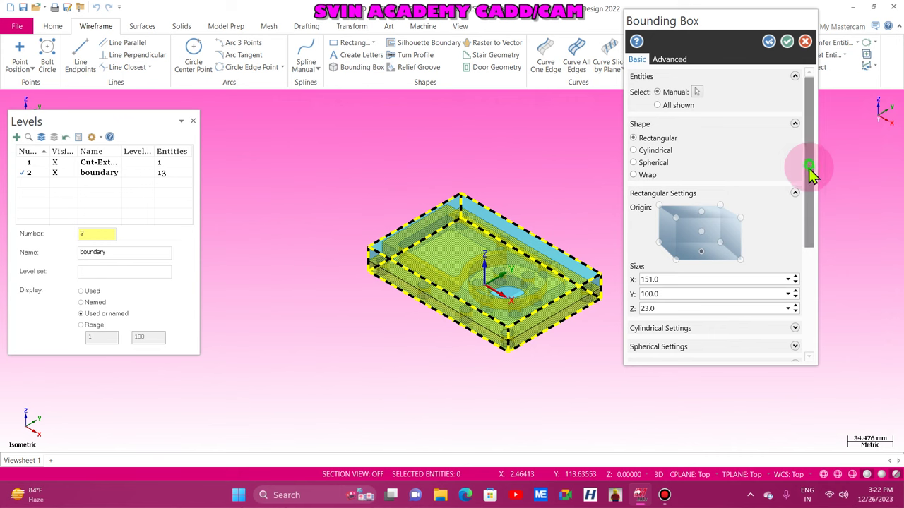
pyautogui.moveTo(812, 169); pyautogui.dragTo(810, 275)
pyautogui.click(634, 293)
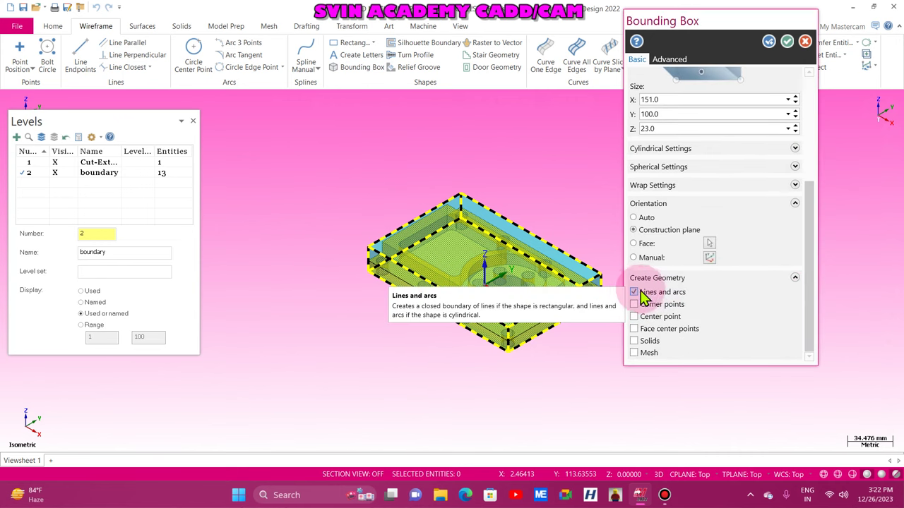
pyautogui.click(787, 41)
# Use Move to Origin to move all geometry so the centre of the bounding box's top face lies on the origin
pyautogui.scroll(2, 526, 169)
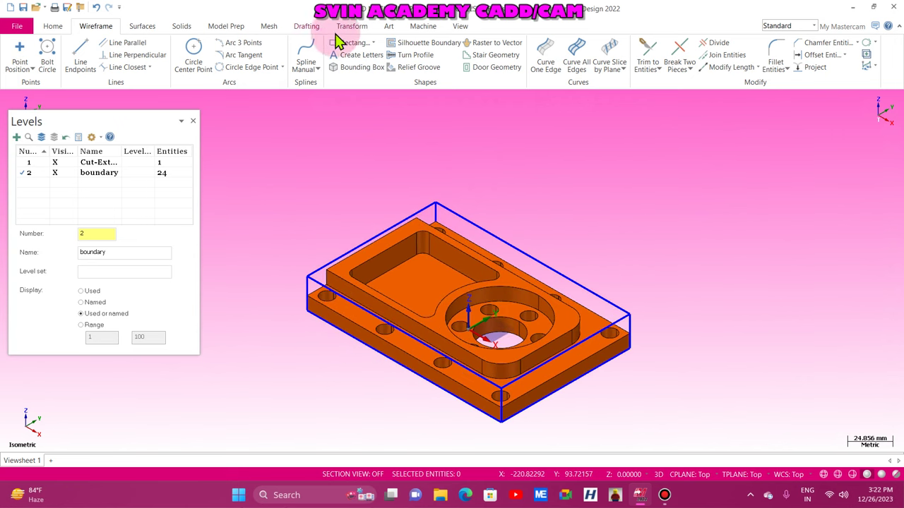
pyautogui.click(357, 28)
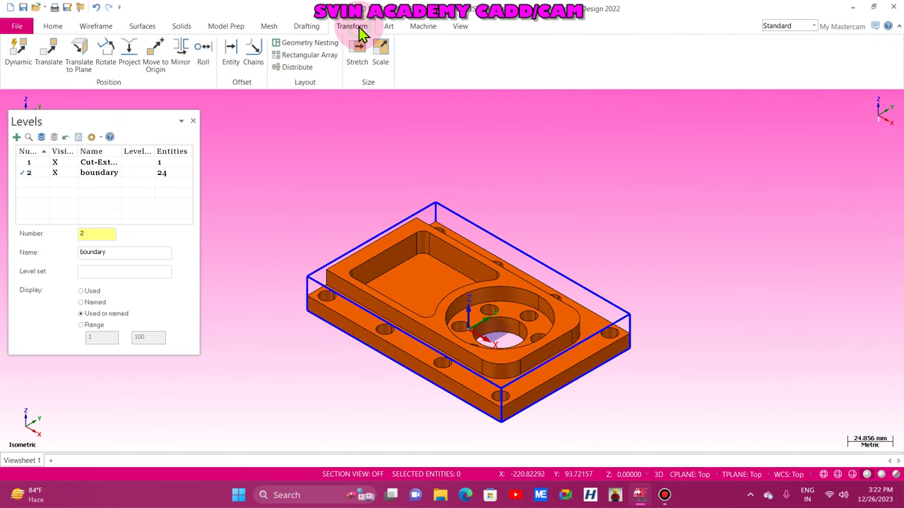
pyautogui.click(152, 59)
pyautogui.scroll(4, 268, 299)
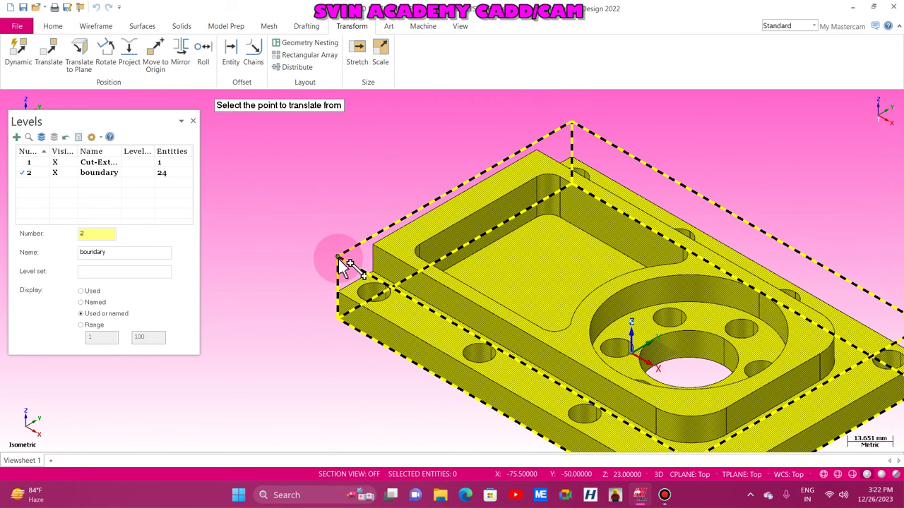
pyautogui.scroll(-3, 238, 177)
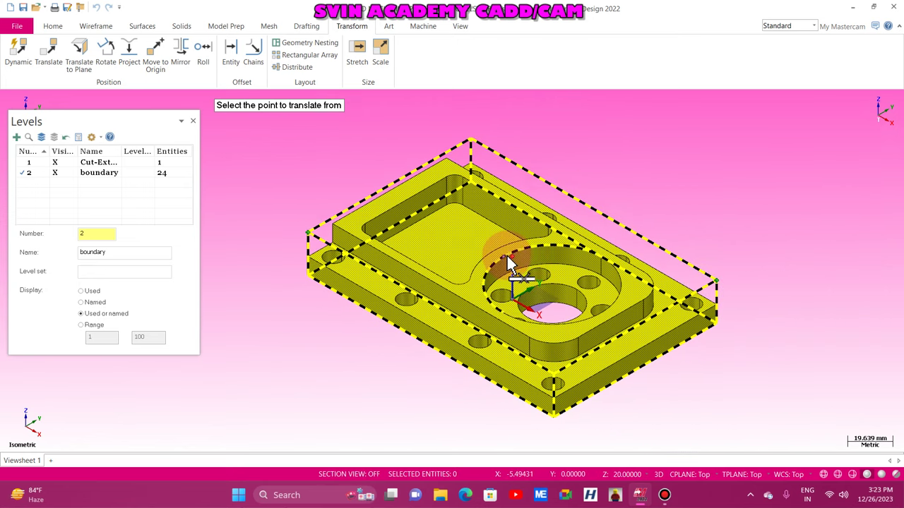
pyautogui.scroll(10, 508, 264)
pyautogui.scroll(6, 526, 268)
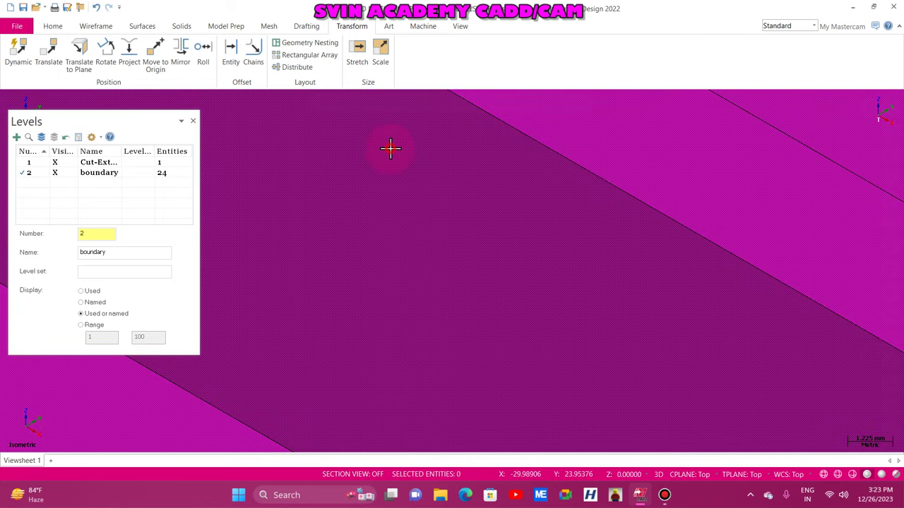
# Check the origin's position on the bounding box's top face in the front view and return to the isometric view
pyautogui.rightClick(391, 148)
pyautogui.click(417, 192)
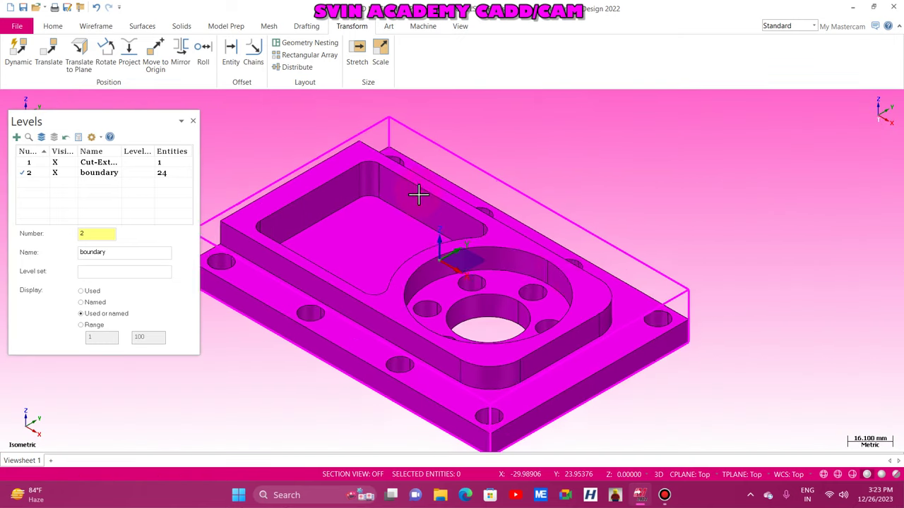
pyautogui.rightClick(324, 212)
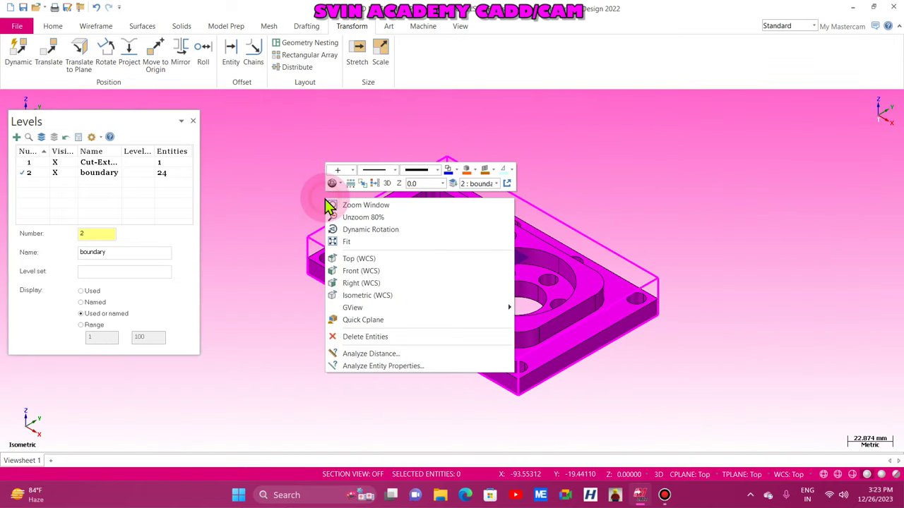
pyautogui.click(351, 266)
pyautogui.scroll(6, 389, 355)
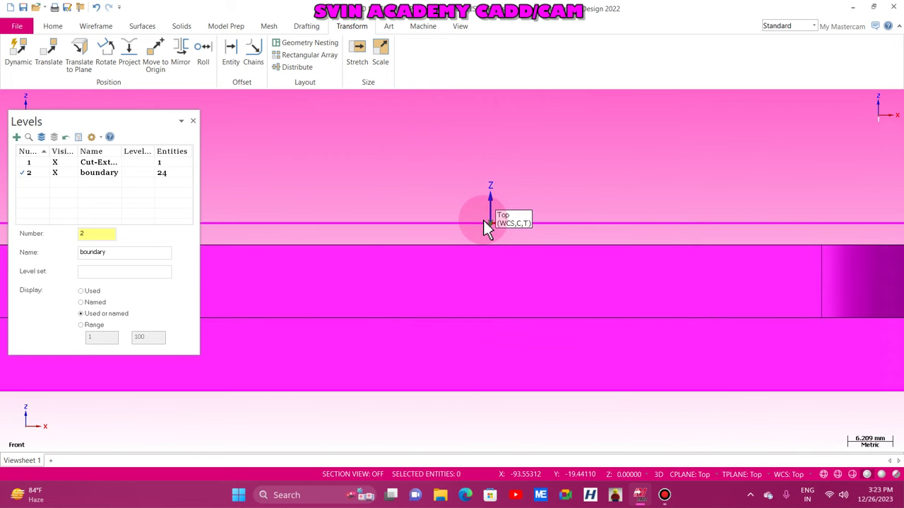
pyautogui.rightClick(411, 159)
pyautogui.click(447, 258)
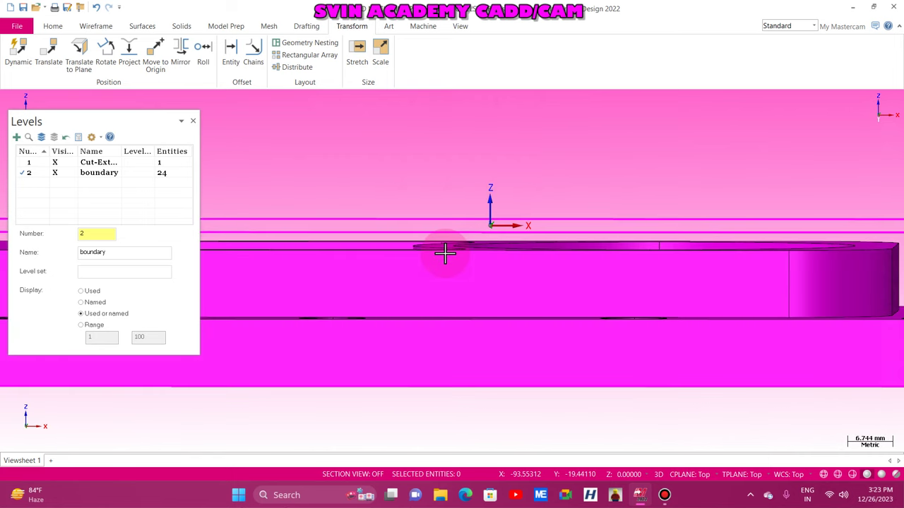
# Make level 1 (Cut-Extrude6) the active level, hide the boundary level, and close the level manager
pyautogui.click(24, 163)
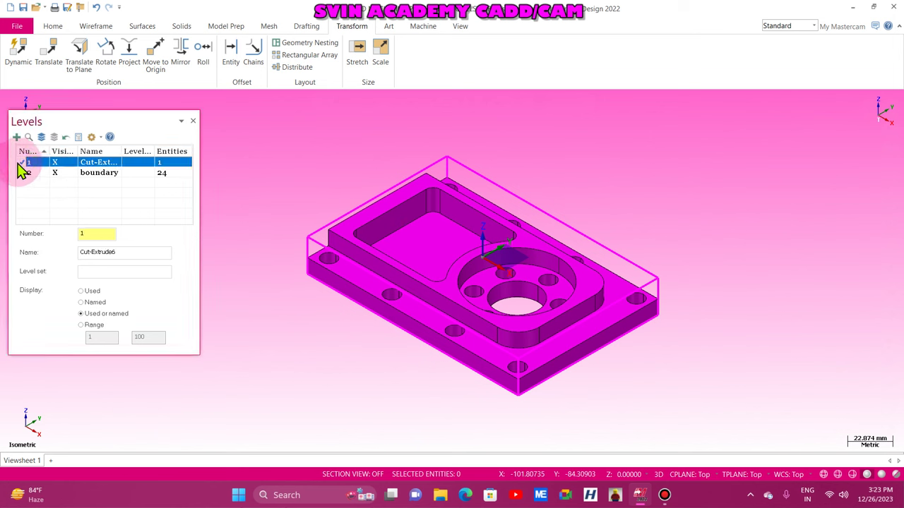
pyautogui.click(56, 174)
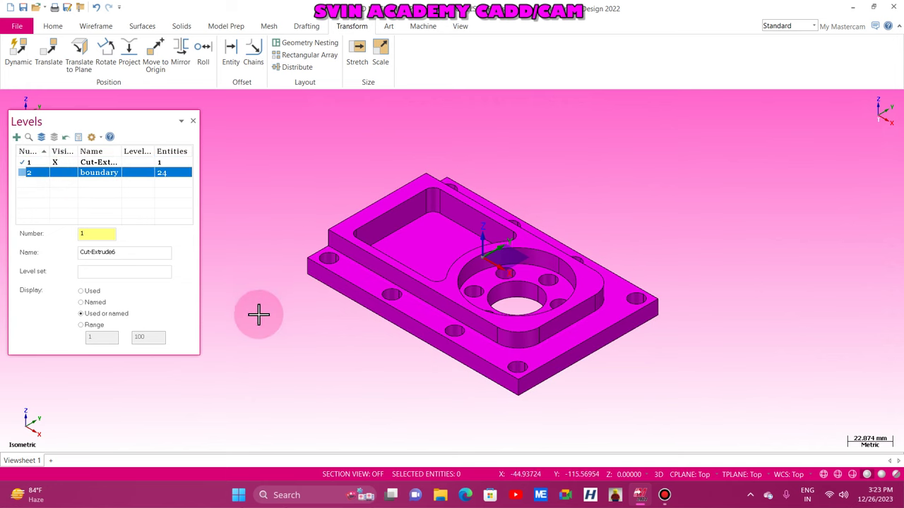
pyautogui.click(193, 121)
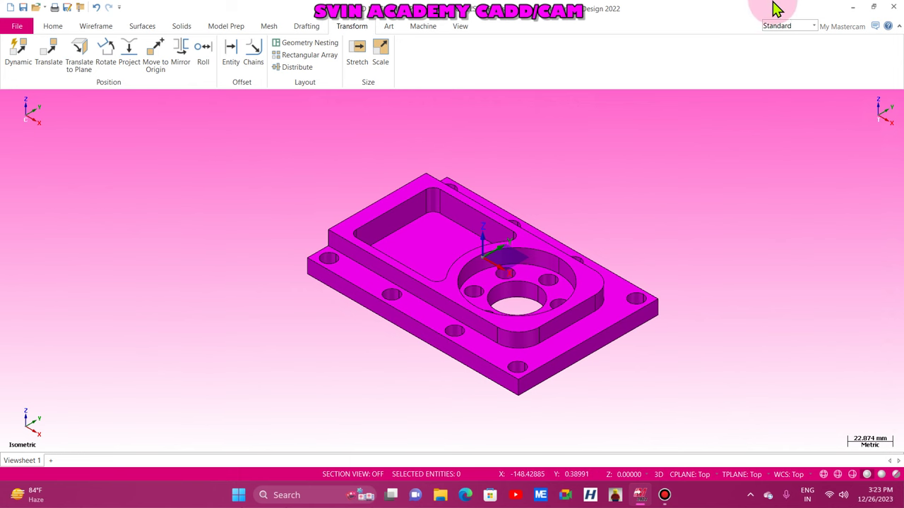
# Minimize Mastercam and open Google Chrome with the user's profile
pyautogui.click(852, 8)
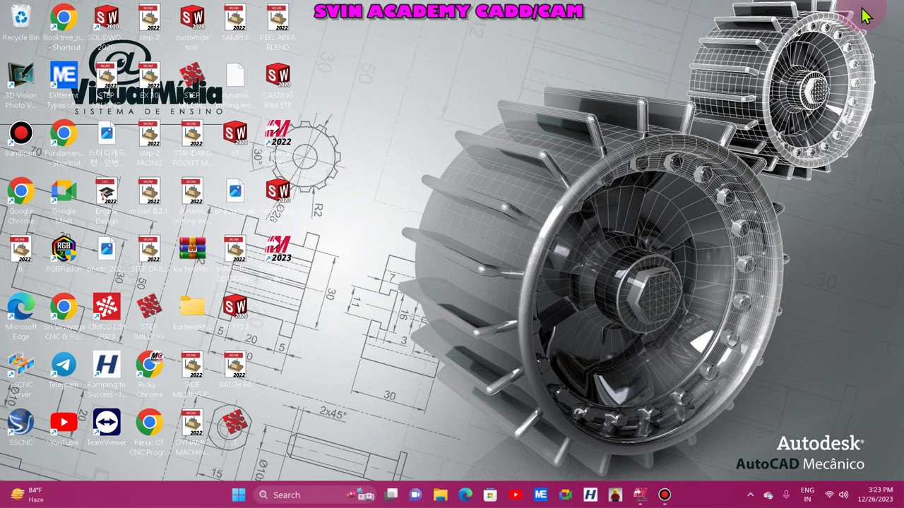
pyautogui.doubleClick(25, 189)
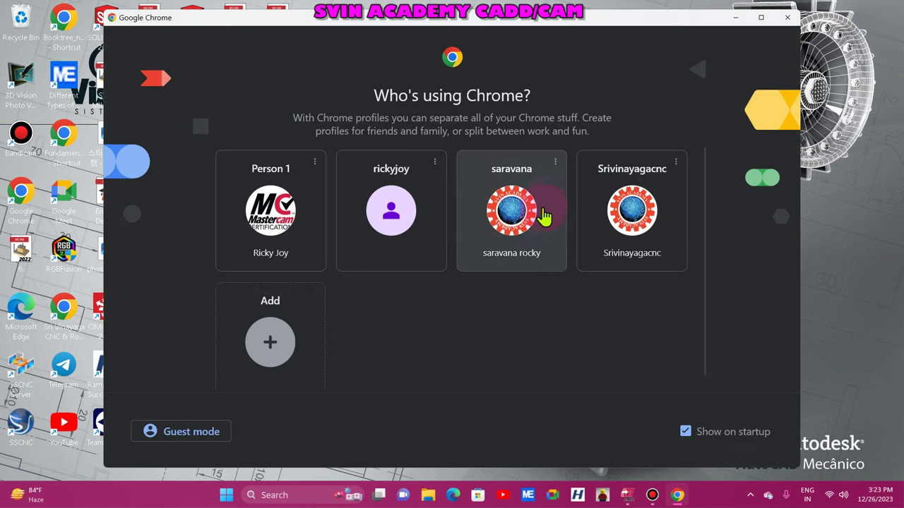
pyautogui.click(536, 212)
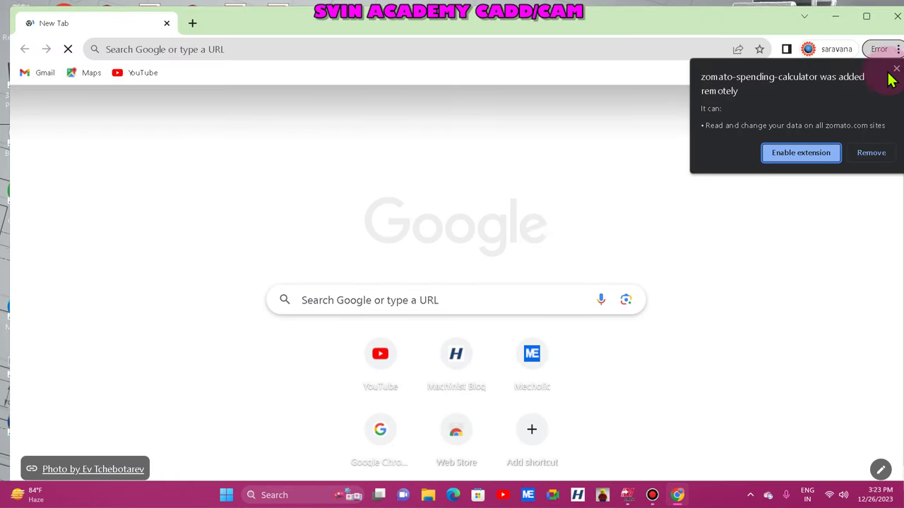
# Search Google for grabcad and open the grabcad.com website
pyautogui.click(430, 291)
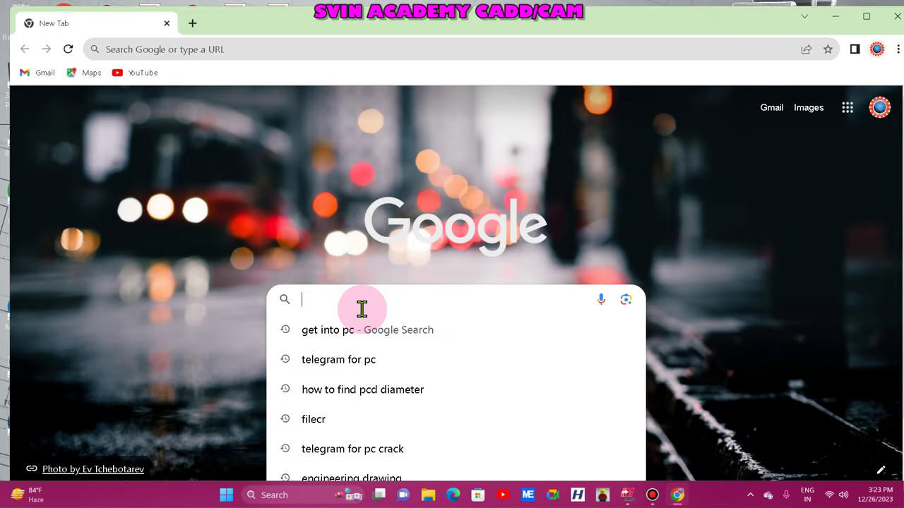
pyautogui.write('grabca')
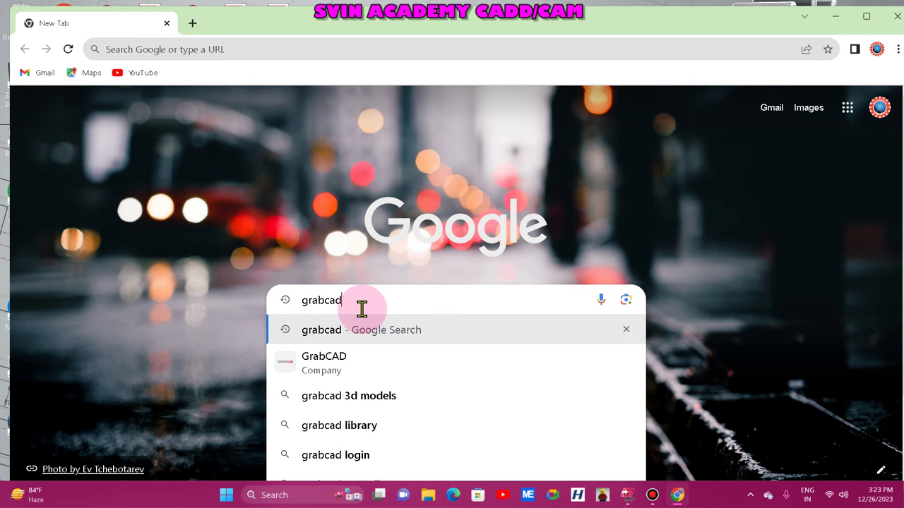
pyautogui.write('d')
pyautogui.click(342, 358)
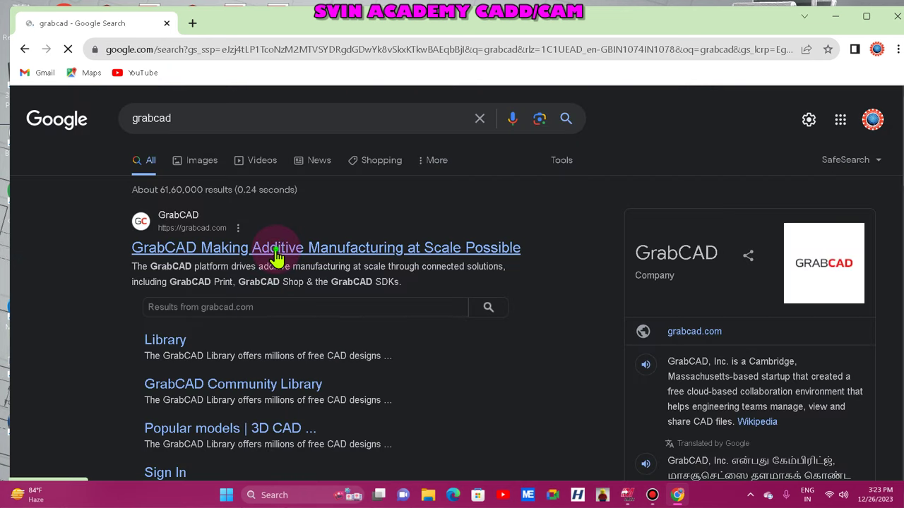
pyautogui.click(276, 251)
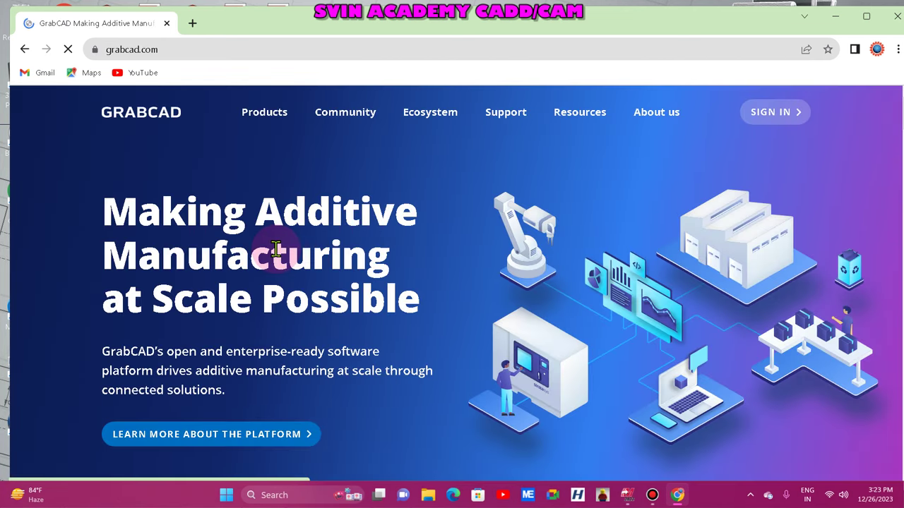
# Sign in to the GrabCAD community account and open its model library
pyautogui.scroll(-7, 333, 274)
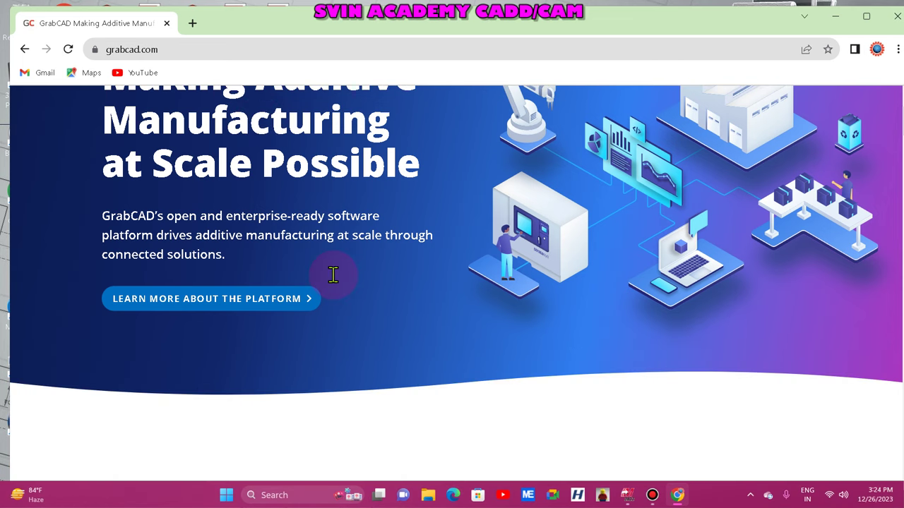
pyautogui.scroll(7, 338, 275)
pyautogui.click(780, 124)
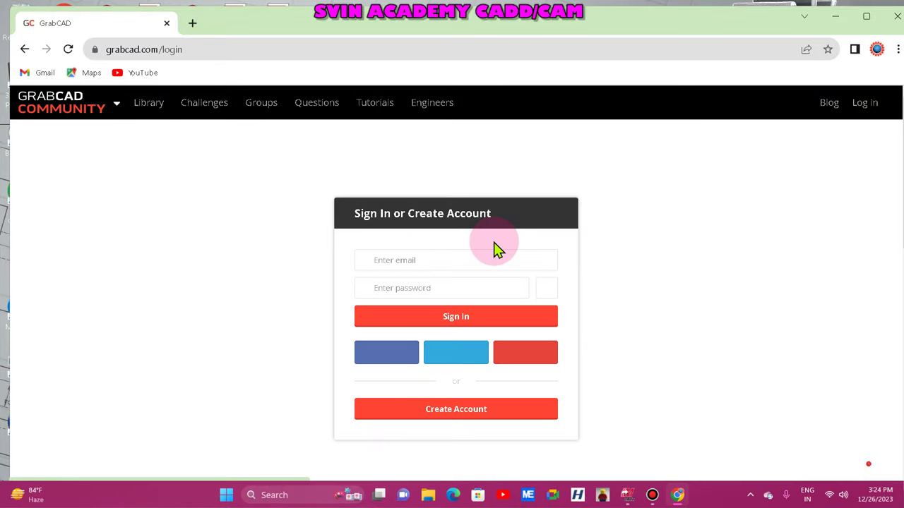
pyautogui.click(467, 322)
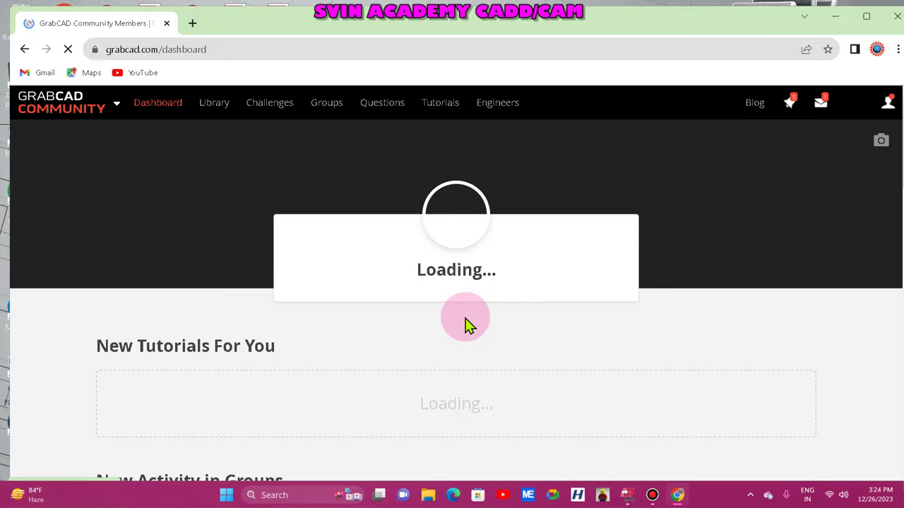
pyautogui.click(202, 104)
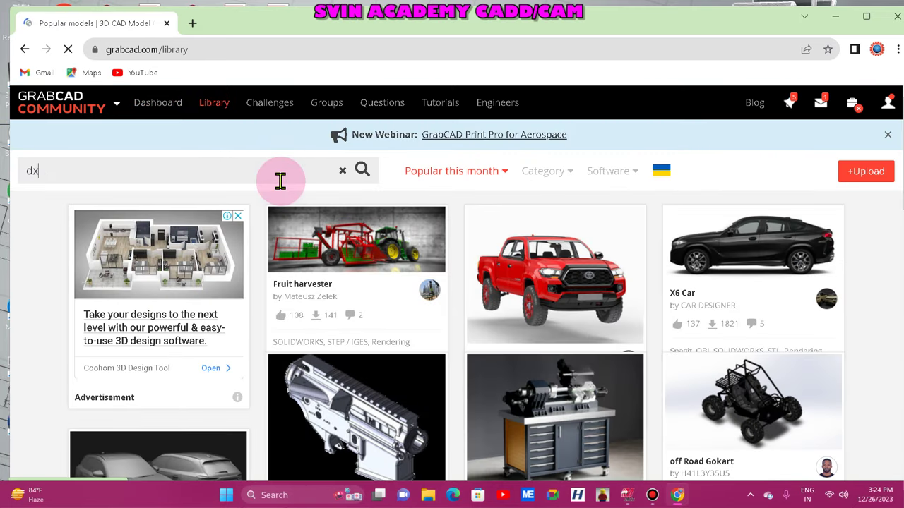
# Search the model library for dx 4 vice
pyautogui.click(280, 180)
pyautogui.write('dx 4 vice')
pyautogui.click(360, 173)
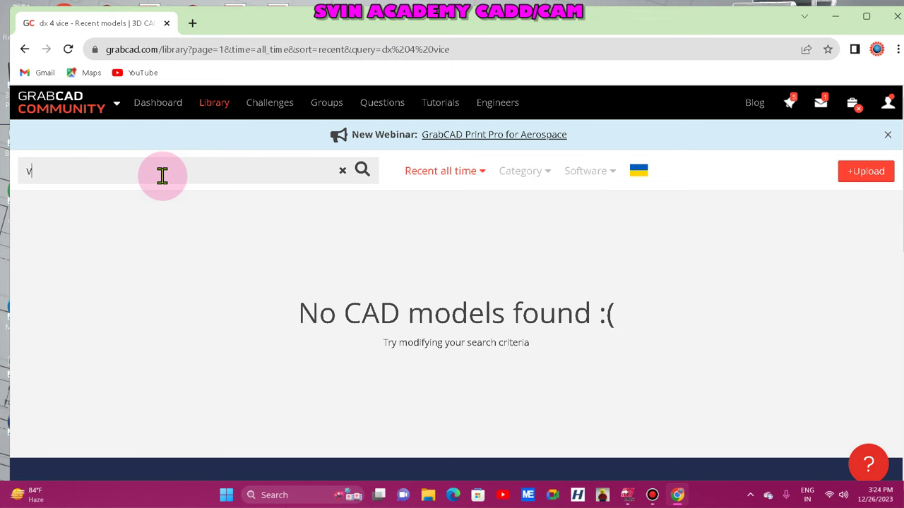
# Search the model library for vice and open the black Vice model near the end of the first results page
pyautogui.click(362, 173)
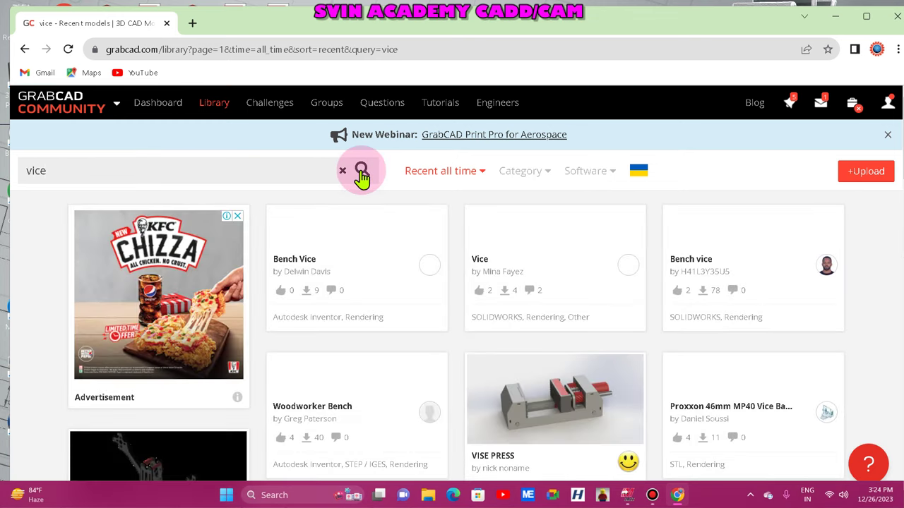
pyautogui.scroll(-3, 385, 280)
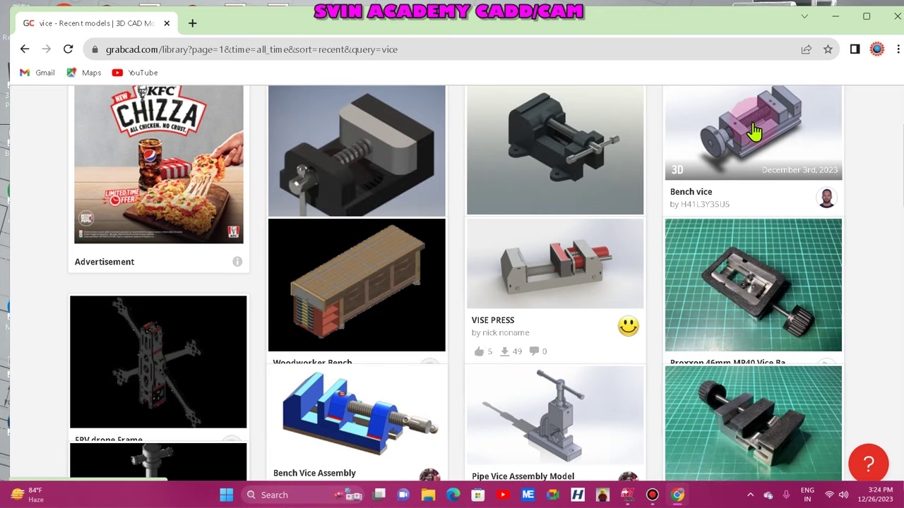
pyautogui.scroll(-4, 460, 295)
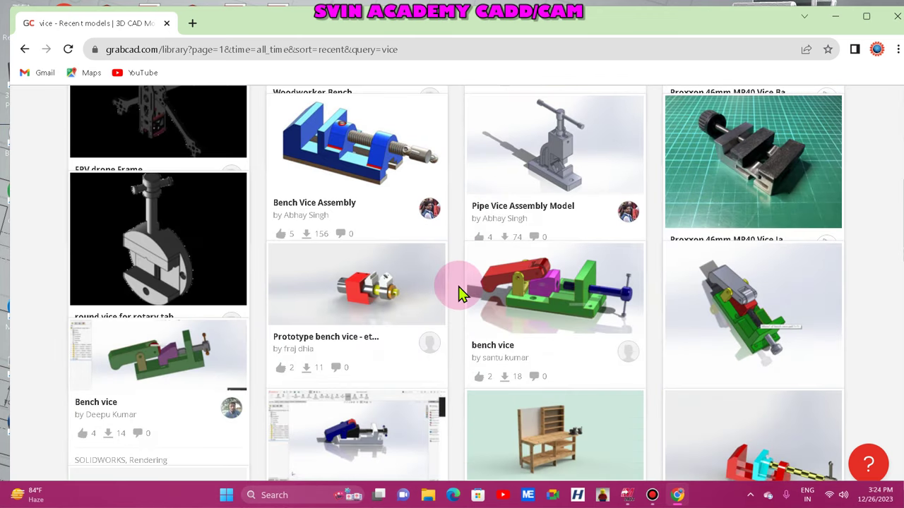
pyautogui.scroll(-4, 460, 295)
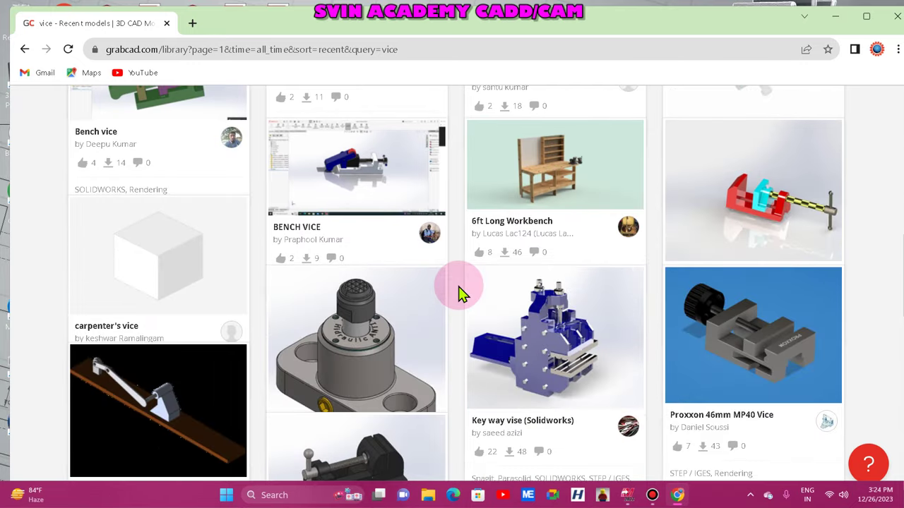
pyautogui.scroll(-3, 460, 294)
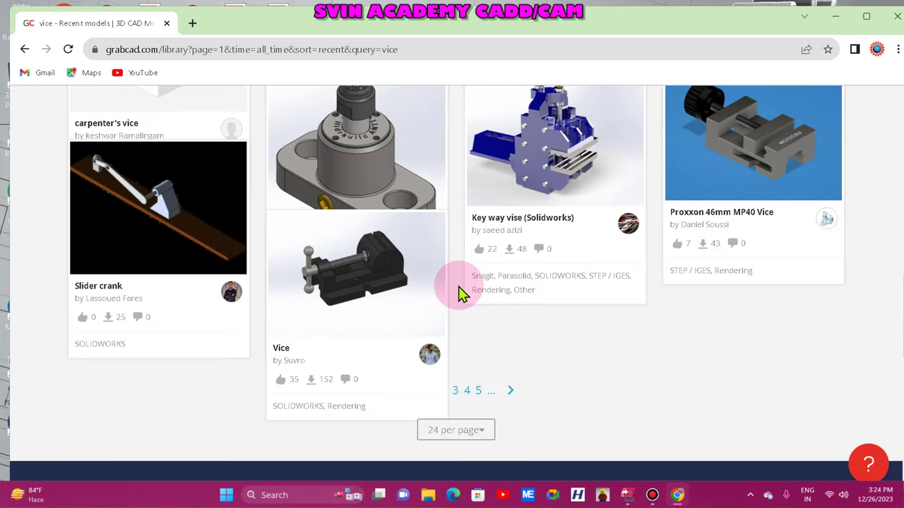
pyautogui.click(370, 244)
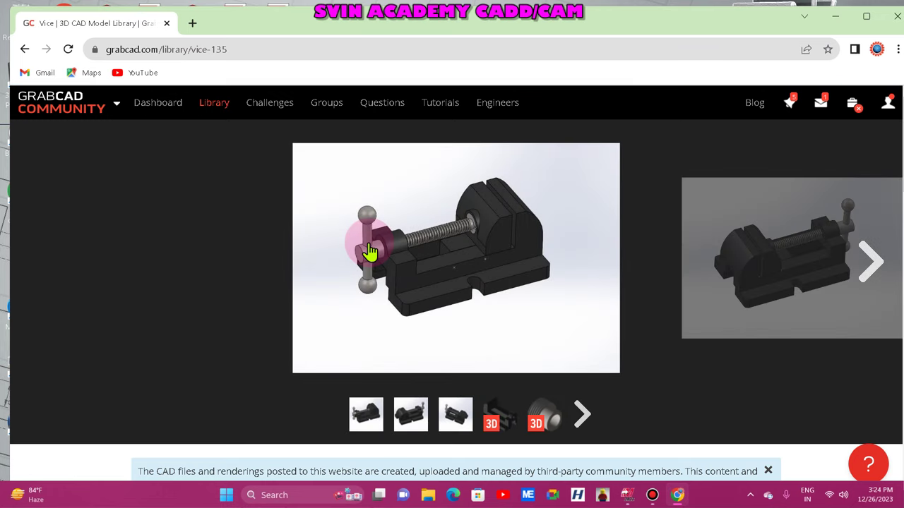
# Examine the Vice model's 3D previews, including the individual parts and the complete assembly
pyautogui.scroll(-4, 371, 249)
pyautogui.scroll(2, 473, 309)
pyautogui.click(495, 279)
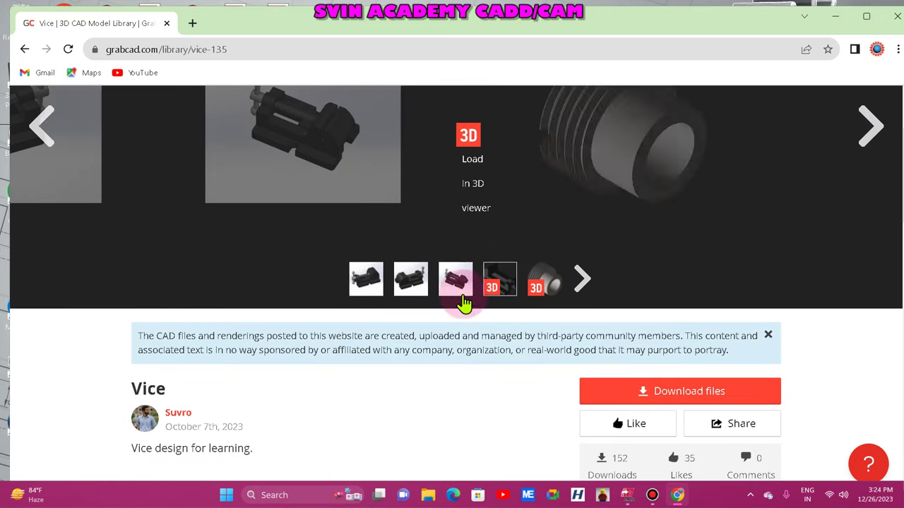
pyautogui.scroll(2, 381, 332)
pyautogui.scroll(-2, 380, 332)
pyautogui.click(582, 280)
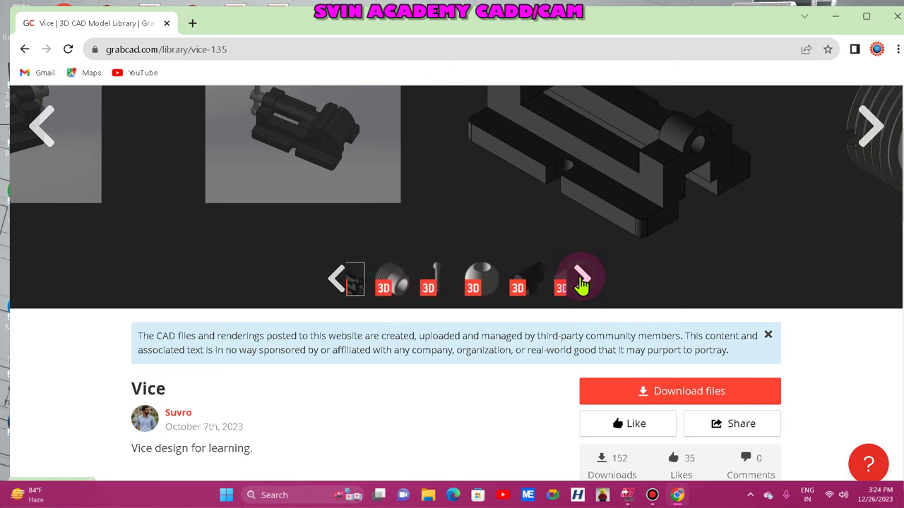
pyautogui.click(500, 281)
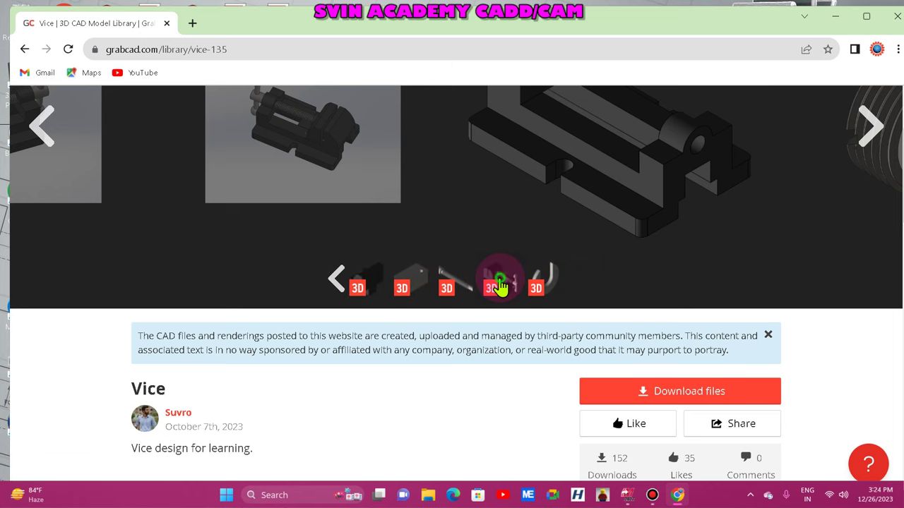
pyautogui.scroll(2, 414, 344)
pyautogui.scroll(-2, 414, 344)
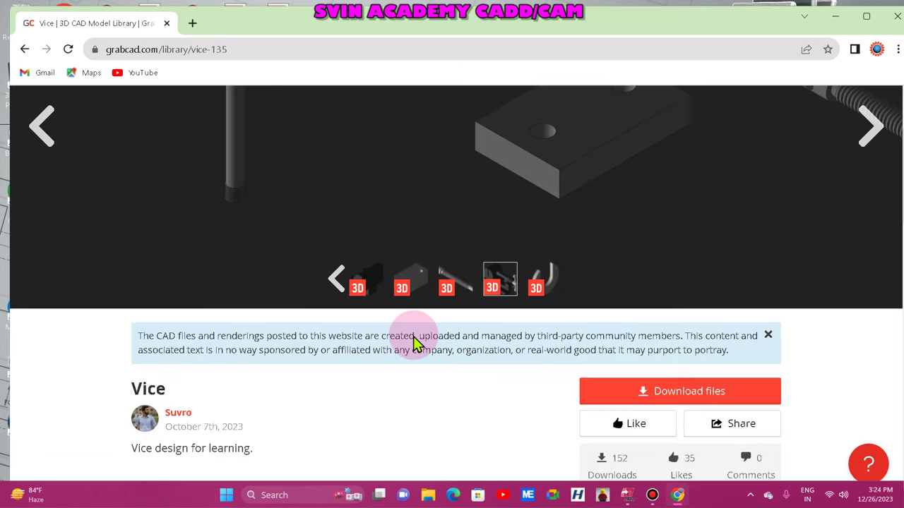
pyautogui.click(557, 289)
pyautogui.scroll(-1, 373, 297)
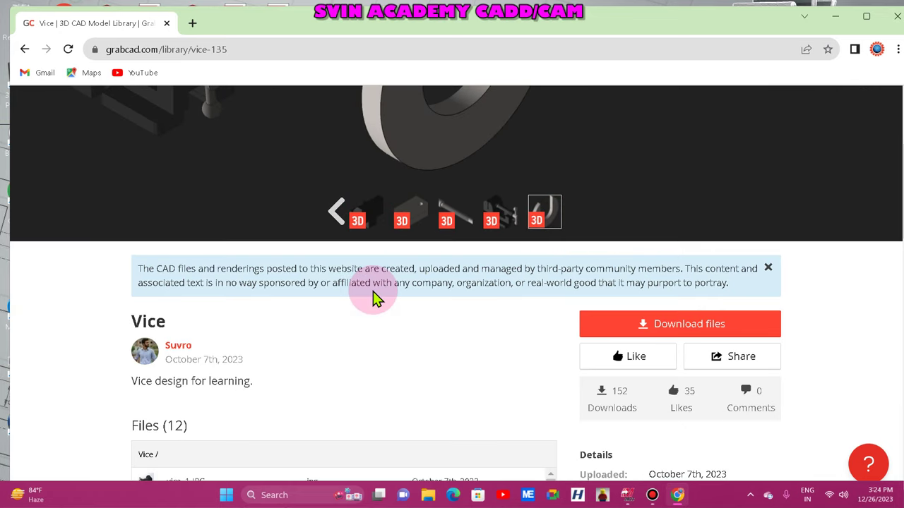
pyautogui.scroll(3, 373, 297)
pyautogui.click(497, 409)
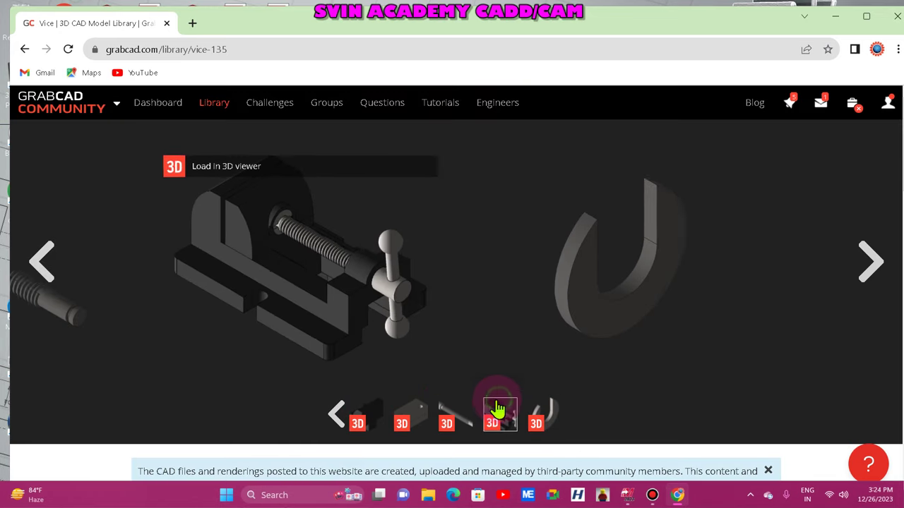
pyautogui.scroll(-2, 351, 240)
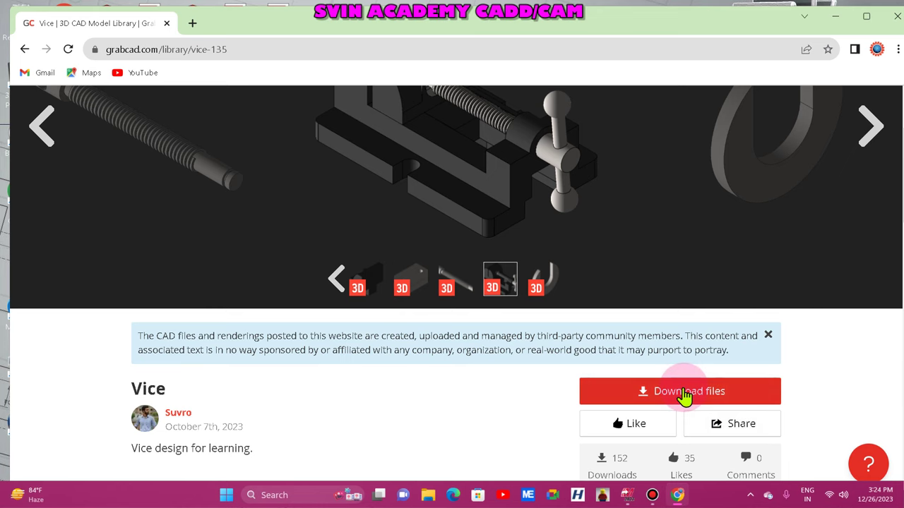
# Return to the library's search results and search for gmt vice
pyautogui.click(25, 50)
pyautogui.scroll(15, 251, 257)
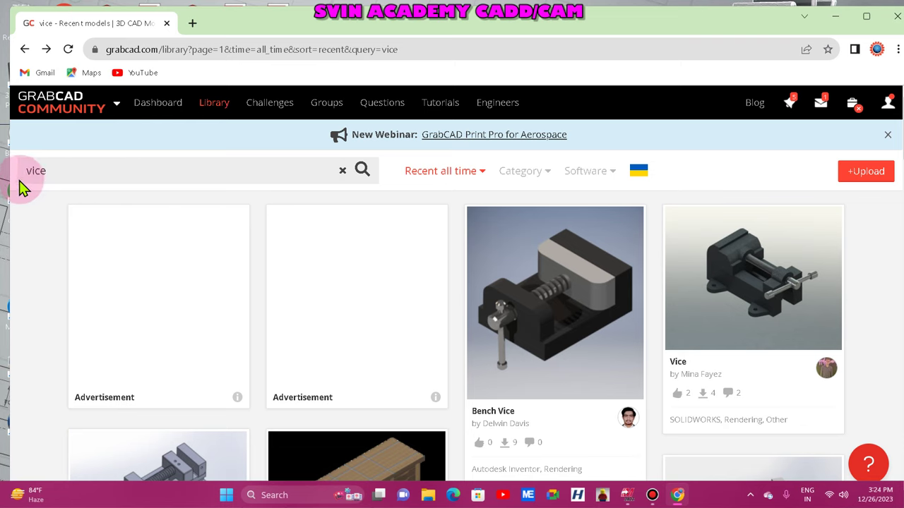
pyautogui.click(24, 176)
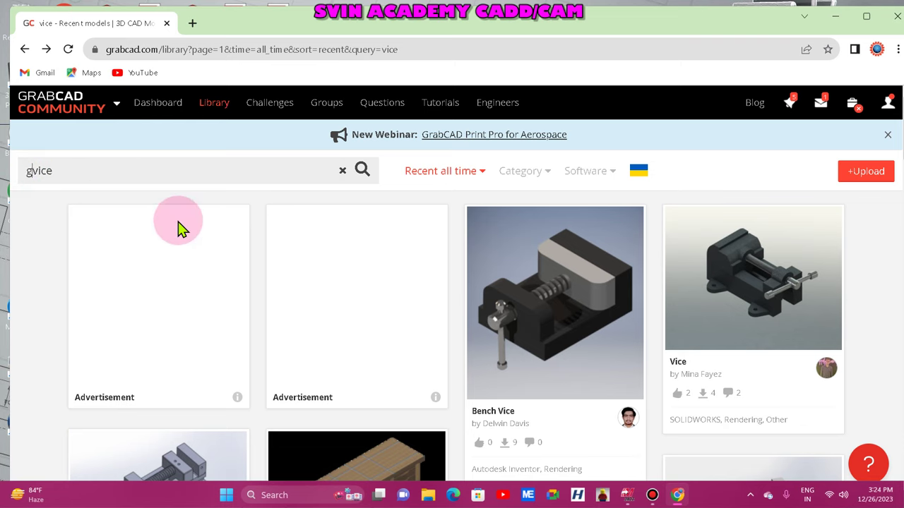
pyautogui.click(362, 173)
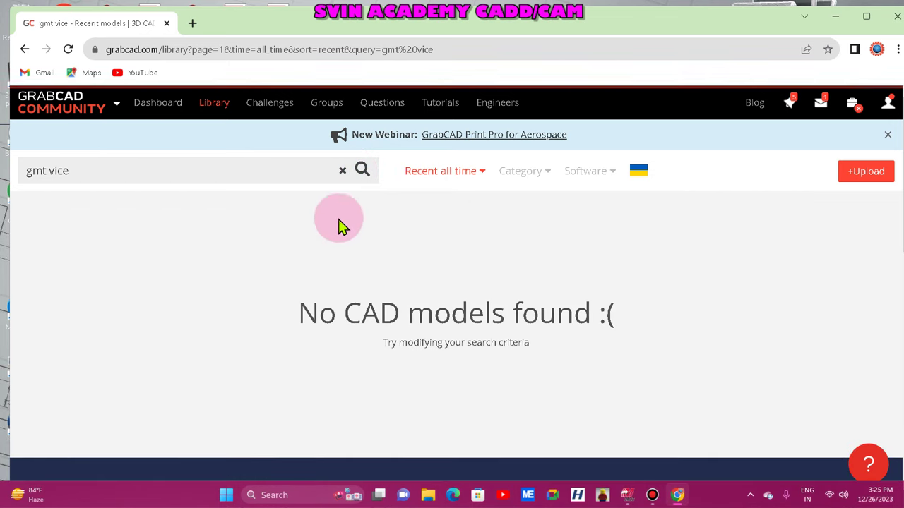
# Search the model library for vmc vice and close the browser
pyautogui.click(158, 175)
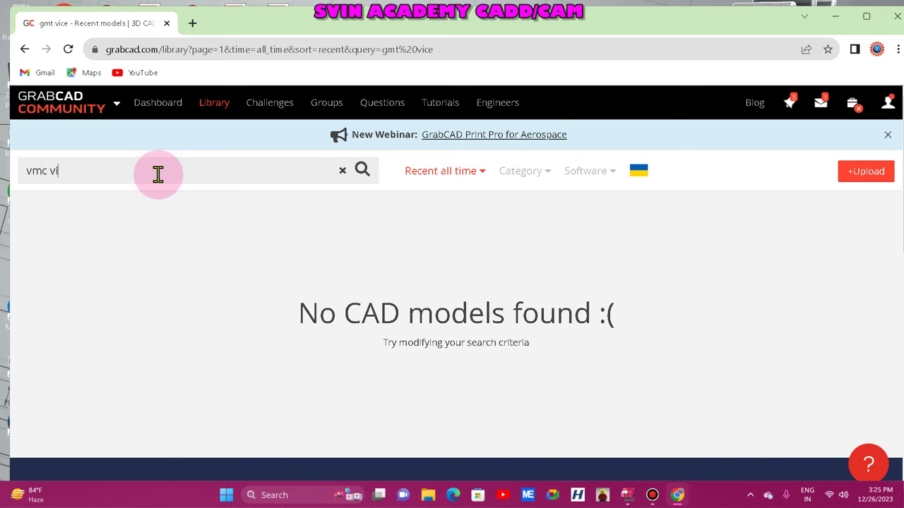
pyautogui.click(361, 171)
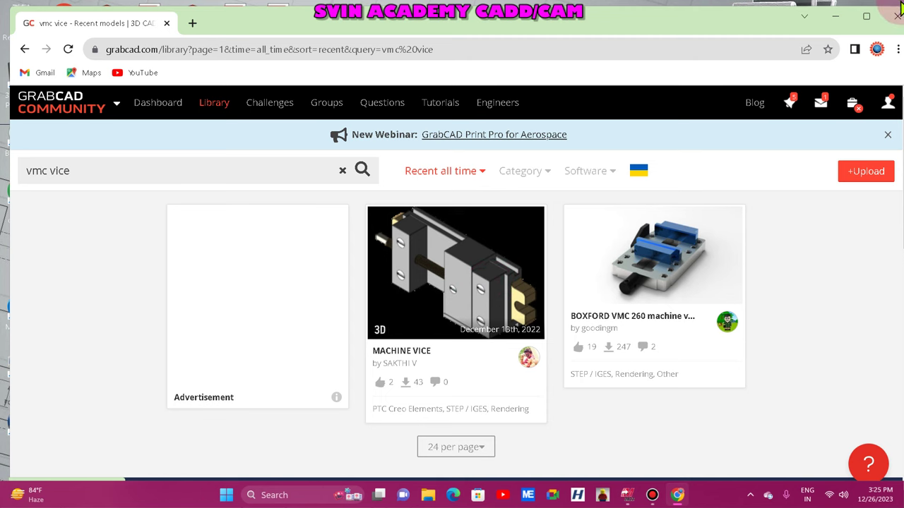
pyautogui.click(893, 19)
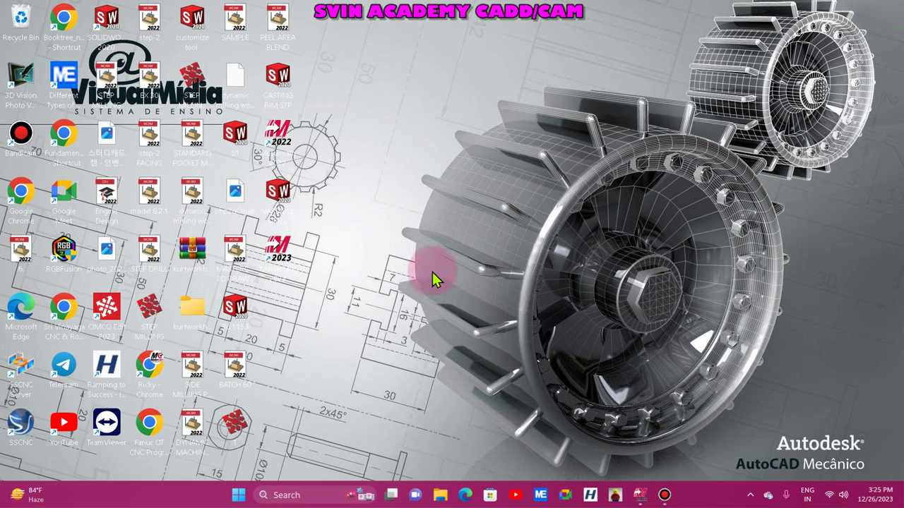
# Switch back to Mastercam, open the level manager and enlarge it downwards
pyautogui.click(640, 496)
pyautogui.click(460, 26)
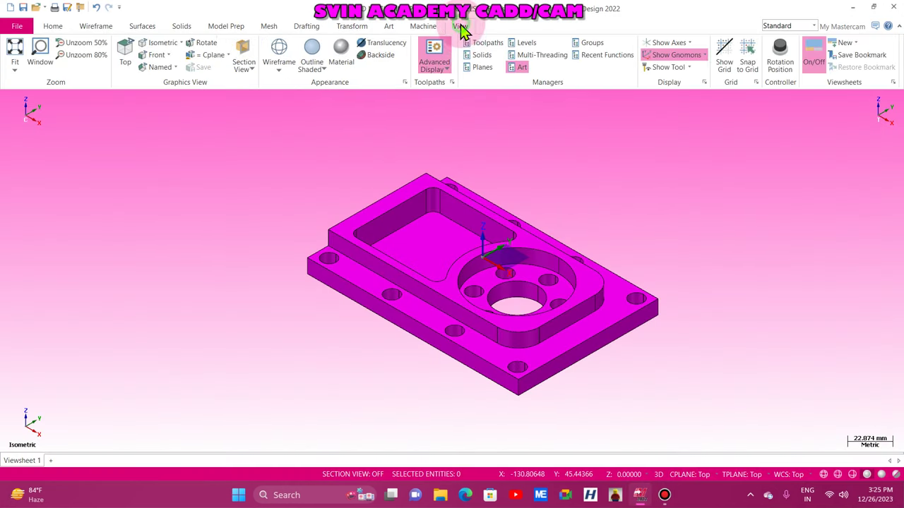
pyautogui.click(525, 43)
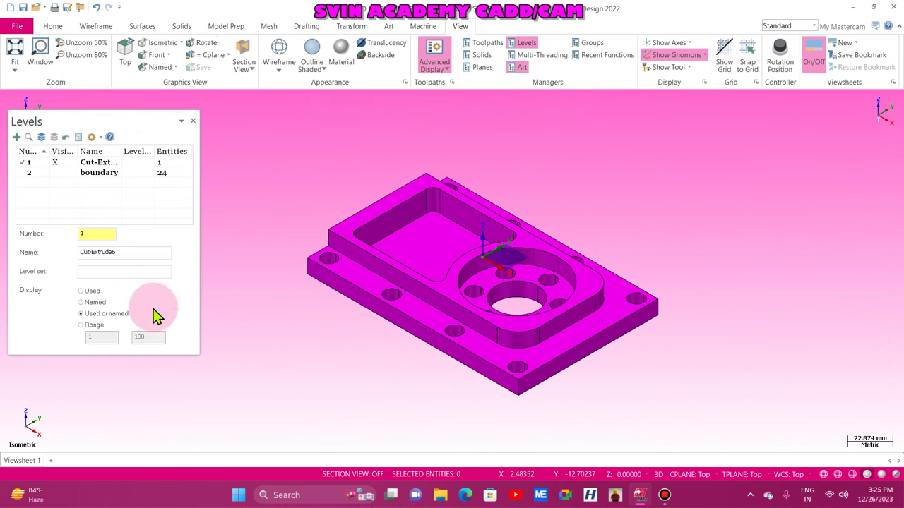
pyautogui.click(198, 364)
pyautogui.moveTo(198, 361); pyautogui.dragTo(195, 427)
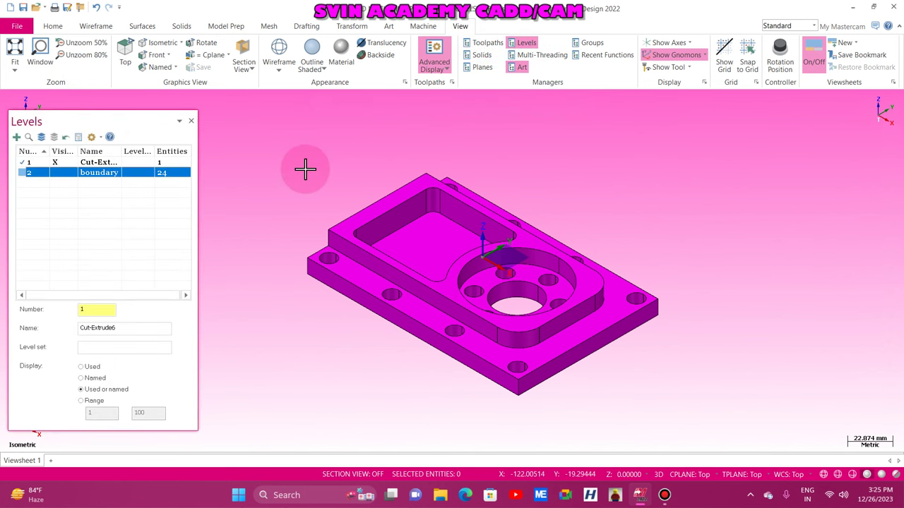
pyautogui.scroll(-2, 469, 157)
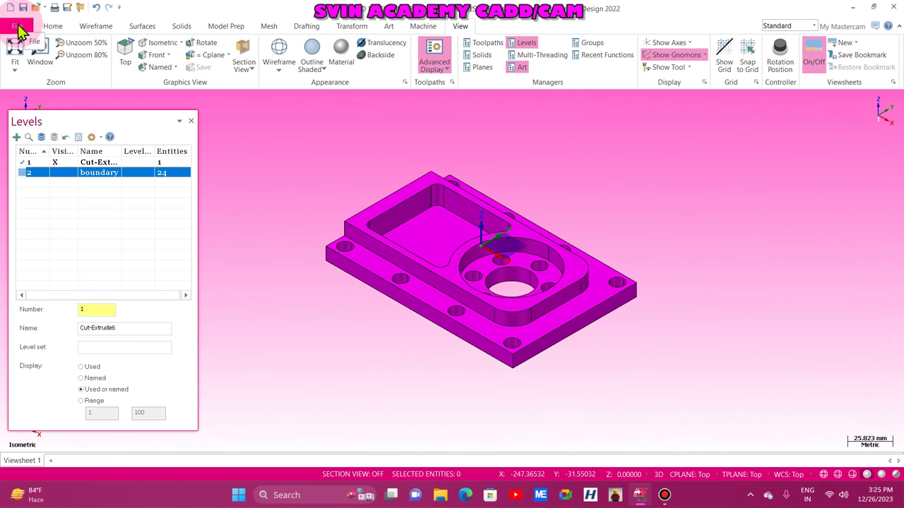
# Start merging a file into the current part and browse to the New Volume (D:) drive
pyautogui.click(20, 30)
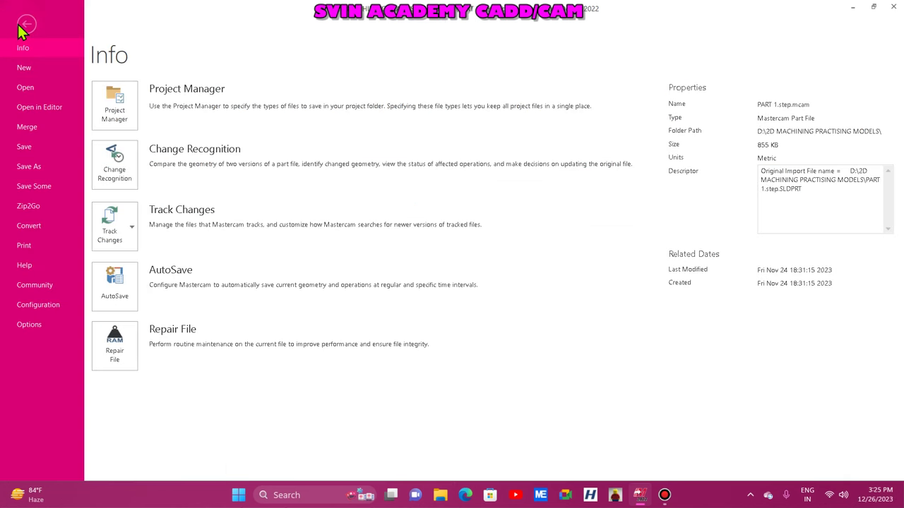
pyautogui.click(25, 127)
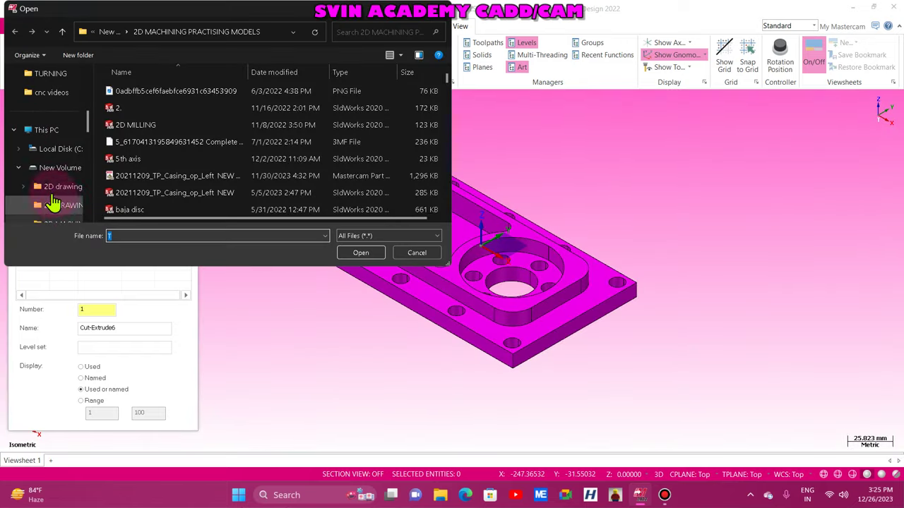
pyautogui.scroll(-2, 41, 184)
pyautogui.scroll(2, 49, 198)
pyautogui.scroll(1, 58, 170)
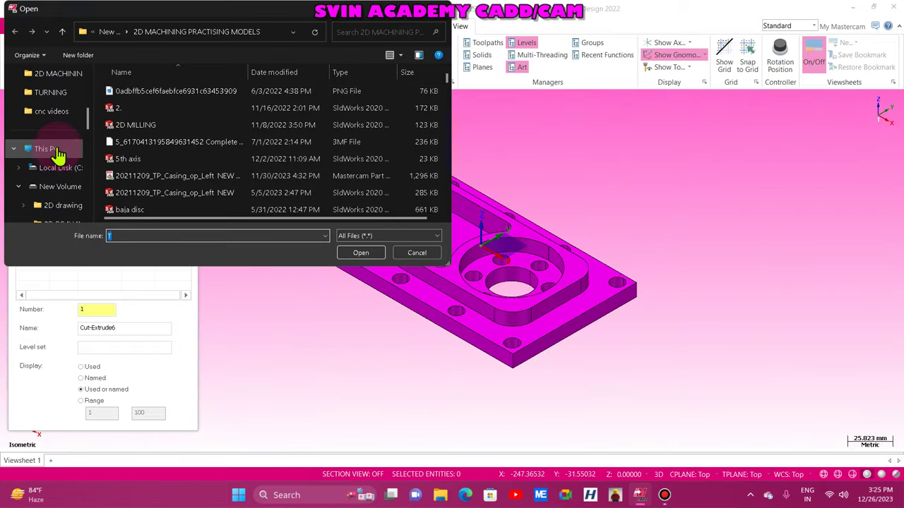
pyautogui.click(61, 151)
pyautogui.doubleClick(334, 86)
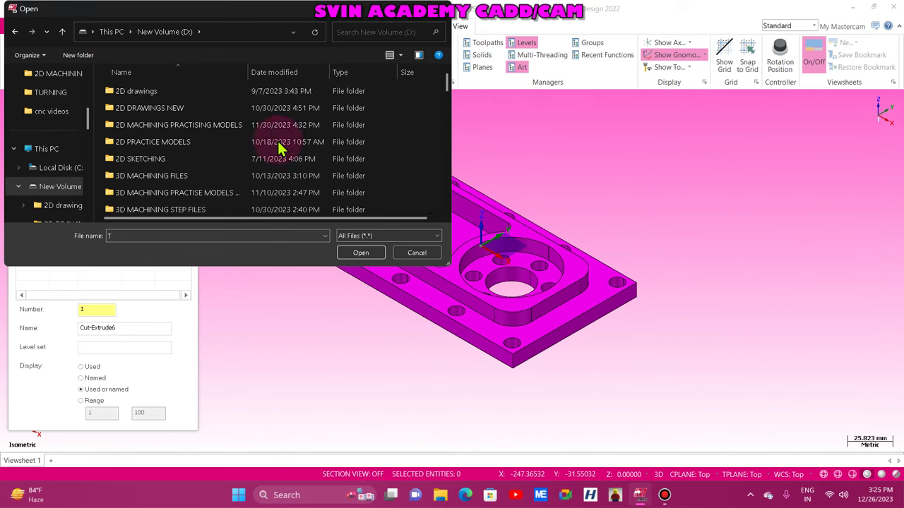
# Browse to the Kurt-DX4 WEB folder inside the cutter folder on the New Volume (D:) drive
pyautogui.scroll(-3, 149, 170)
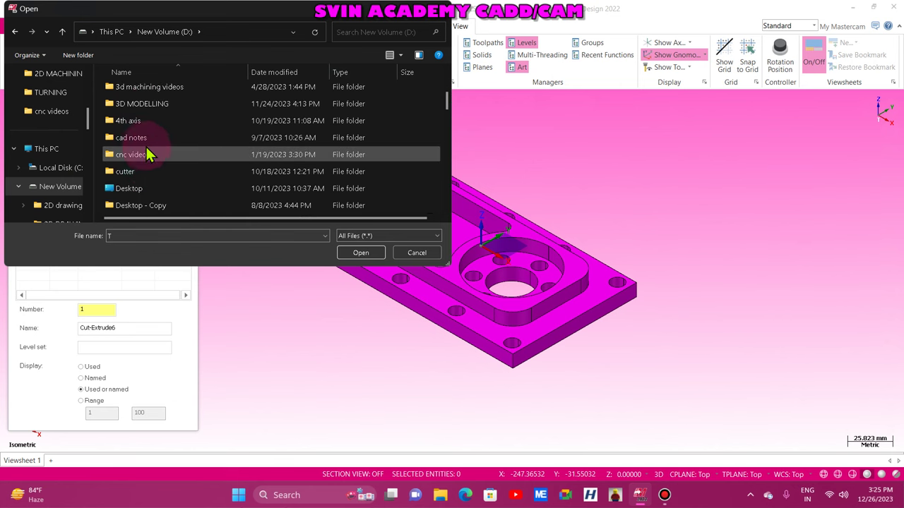
pyautogui.doubleClick(139, 155)
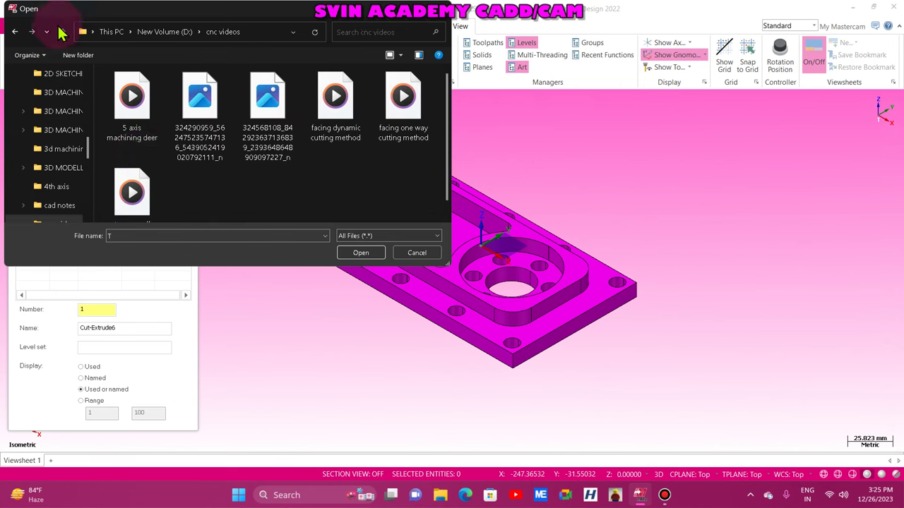
pyautogui.click(62, 31)
pyautogui.scroll(-2, 130, 143)
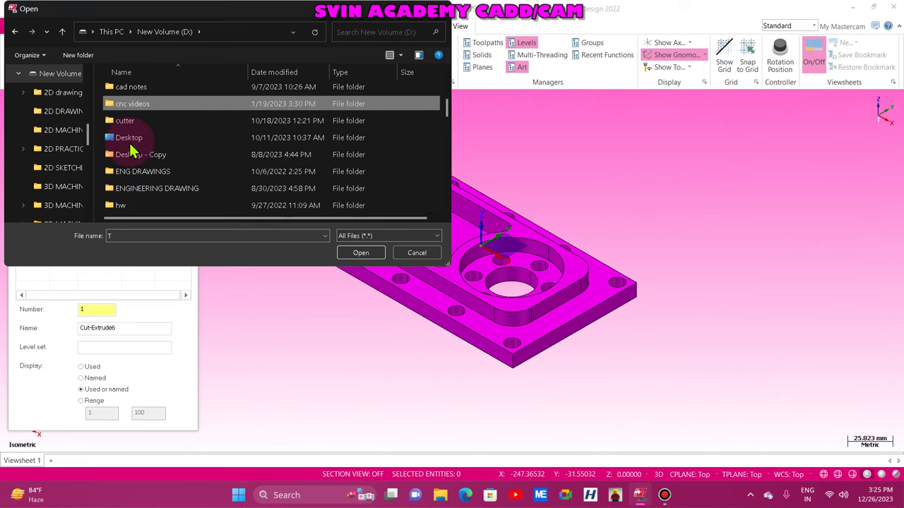
pyautogui.doubleClick(129, 124)
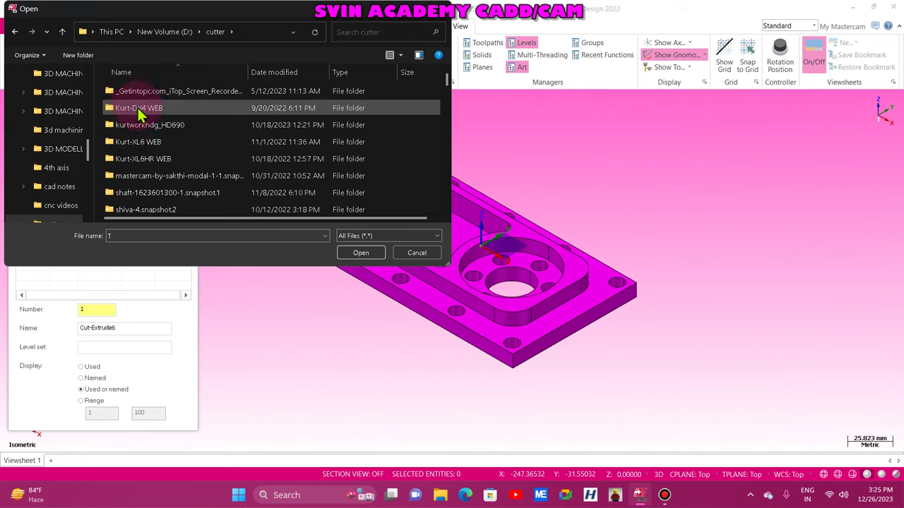
pyautogui.doubleClick(139, 112)
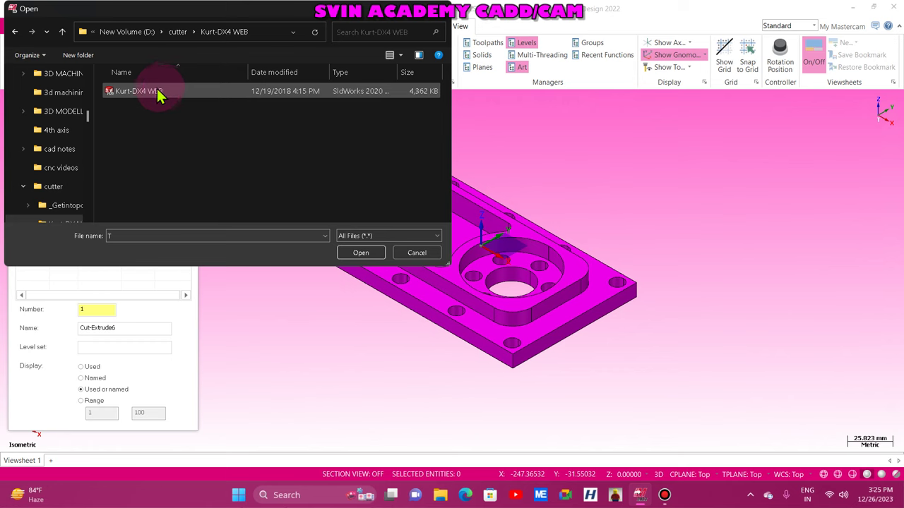
# Merge the Kurt-DX4 WEB vice model into the part at its default position, using the merged file levels
pyautogui.moveTo(138, 97); pyautogui.dragTo(585, 190)
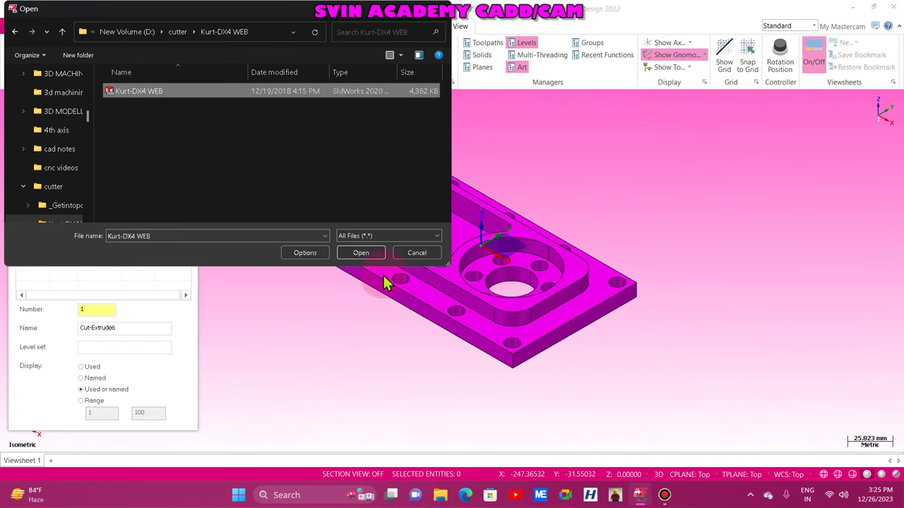
pyautogui.click(364, 252)
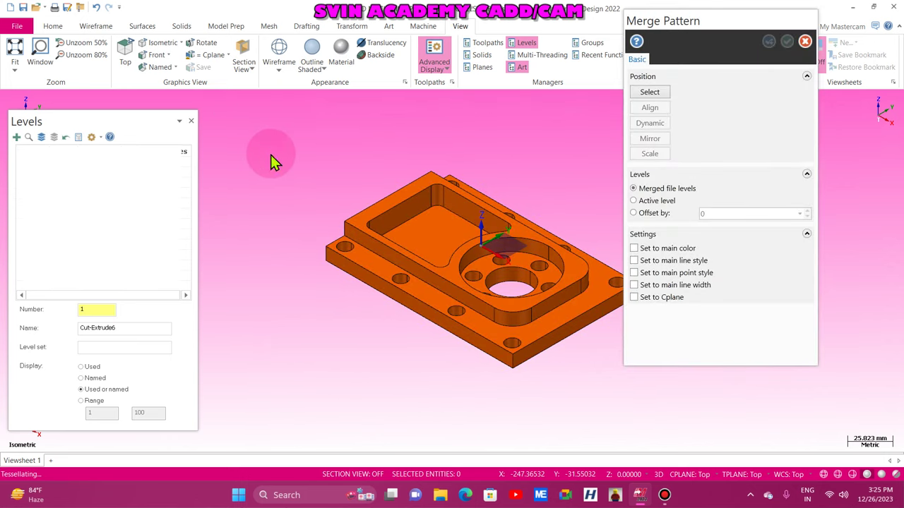
pyautogui.scroll(-5, 294, 358)
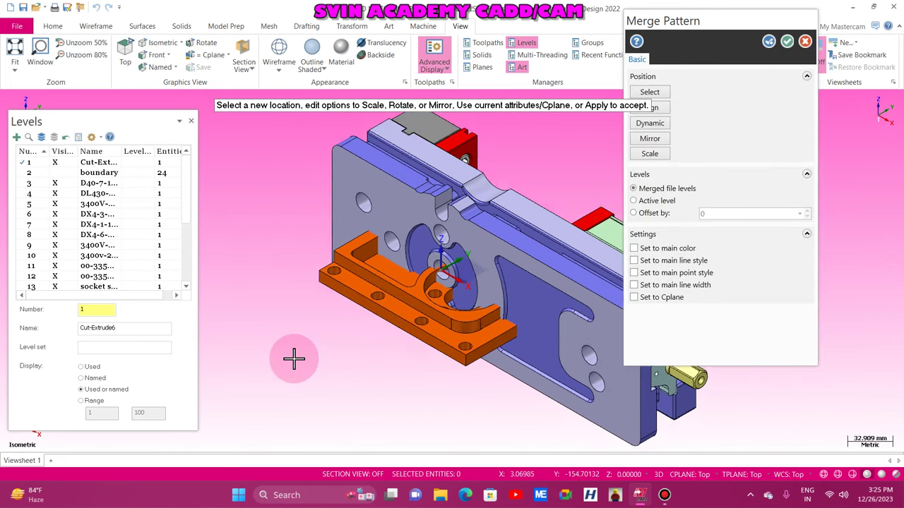
pyautogui.click(788, 43)
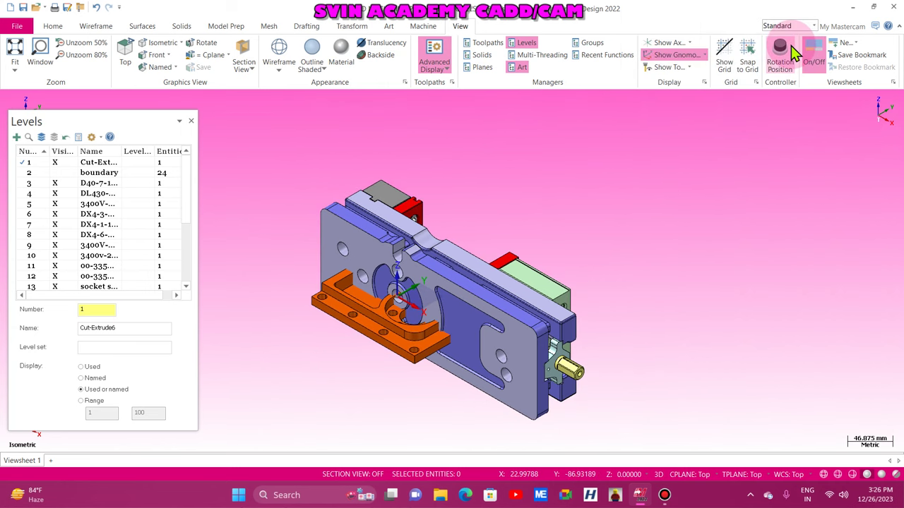
# Inspect the merged vice and its placement relative to the part from several angles, ending in the isometric view
pyautogui.scroll(4, 426, 179)
pyautogui.moveTo(426, 178); pyautogui.dragTo(407, 269, button='middle')
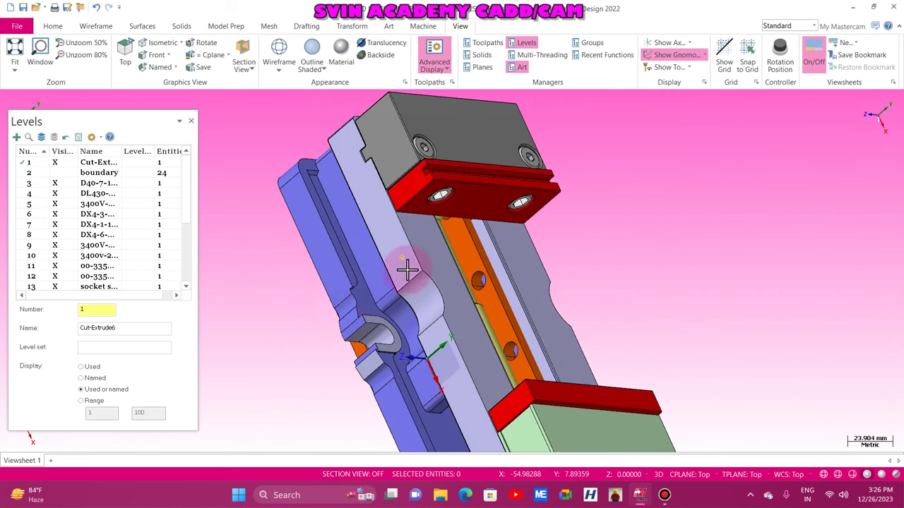
pyautogui.scroll(-3, 343, 295)
pyautogui.moveTo(343, 295); pyautogui.dragTo(414, 342, button='middle')
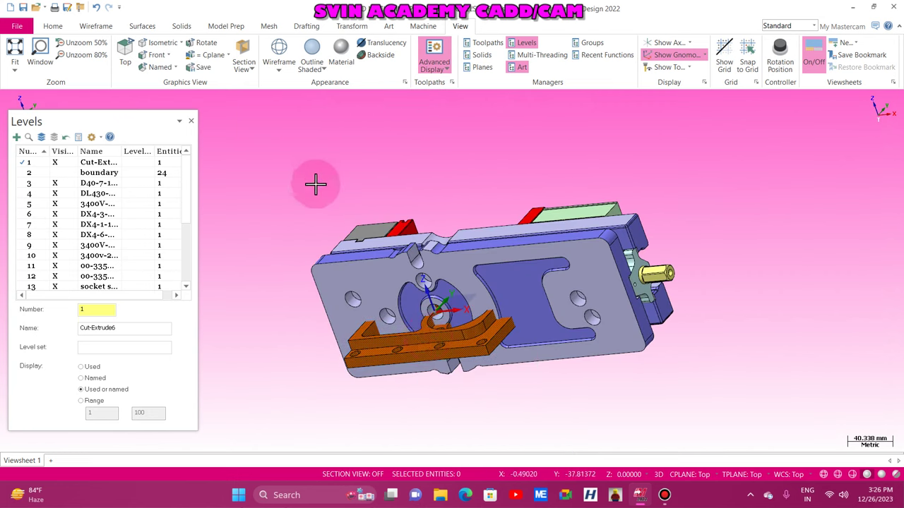
pyautogui.rightClick(318, 182)
pyautogui.click(348, 280)
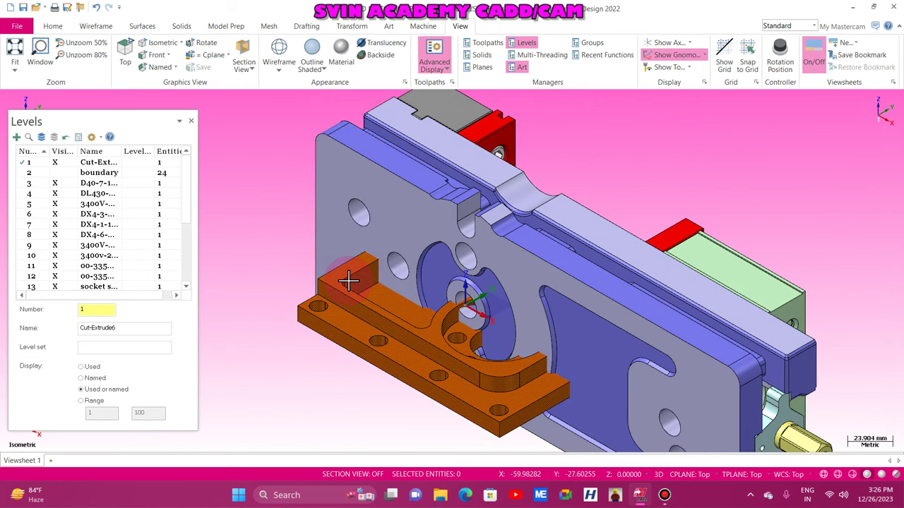
pyautogui.scroll(-3, 367, 228)
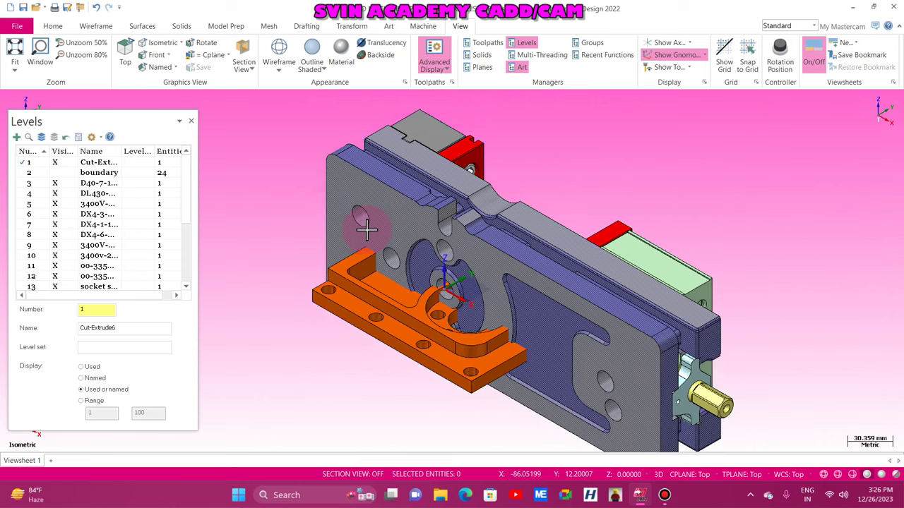
# Add a new active level 23 after the vice levels and hide level 1, which holds the machined part
pyautogui.moveTo(188, 198); pyautogui.dragTo(188, 289)
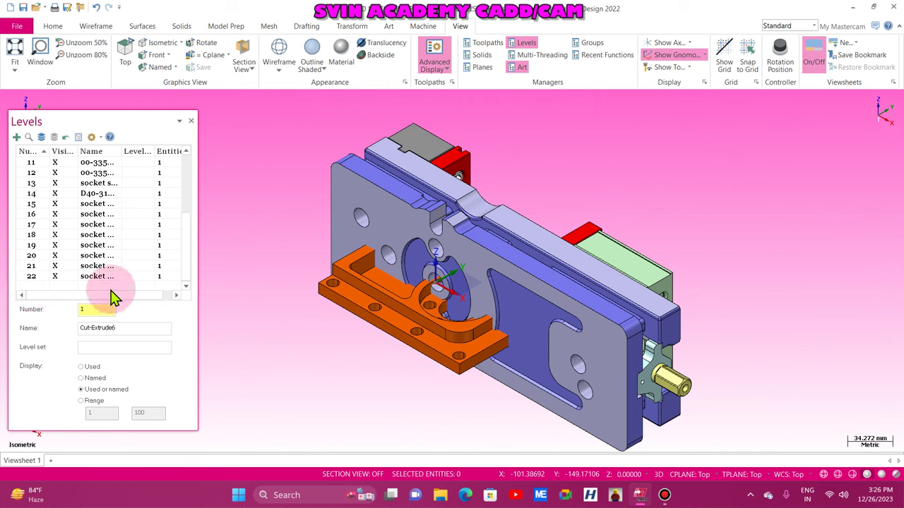
pyautogui.scroll(3, 148, 240)
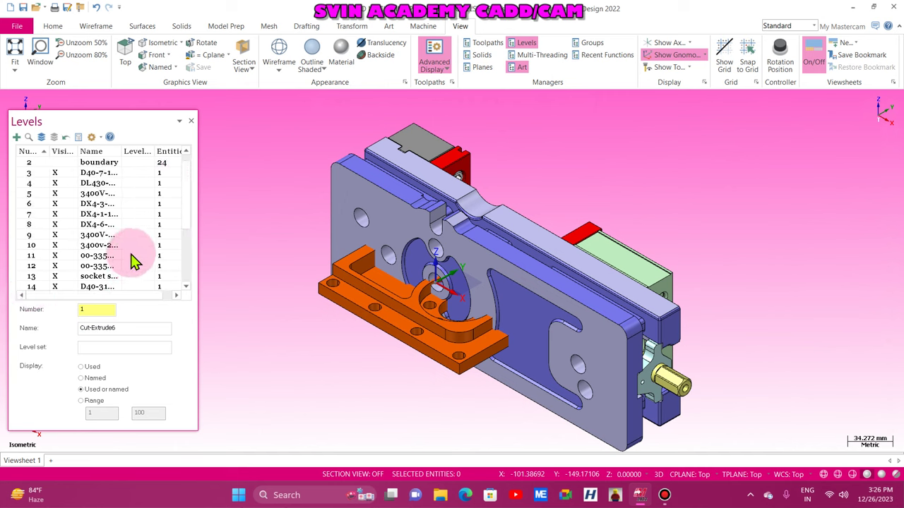
pyautogui.scroll(-3, 134, 262)
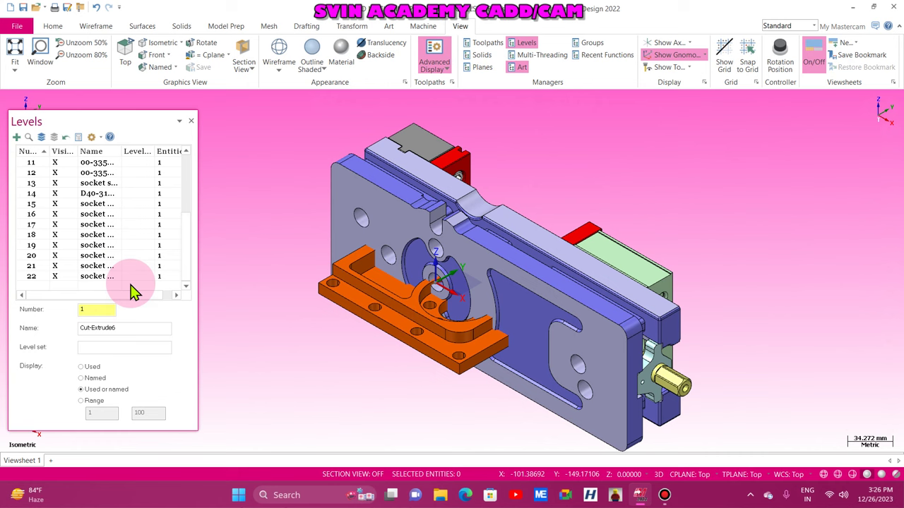
pyautogui.click(16, 136)
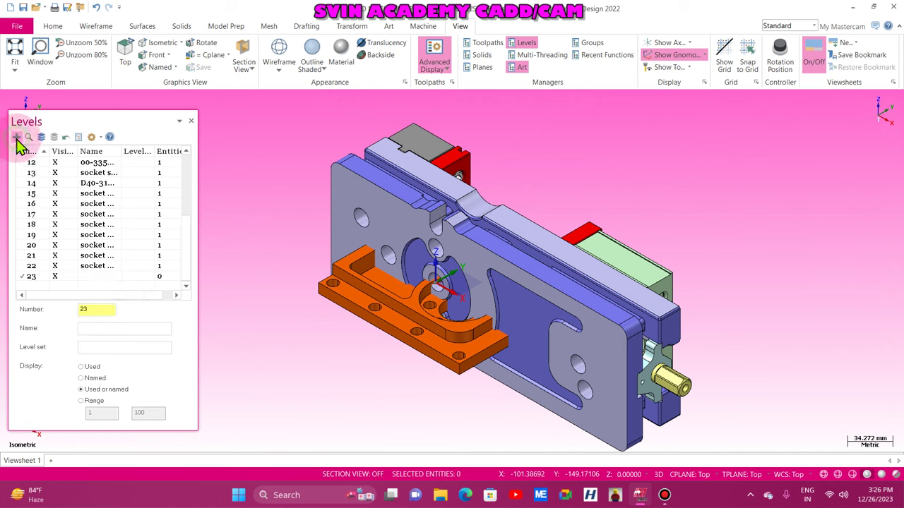
pyautogui.click(52, 276)
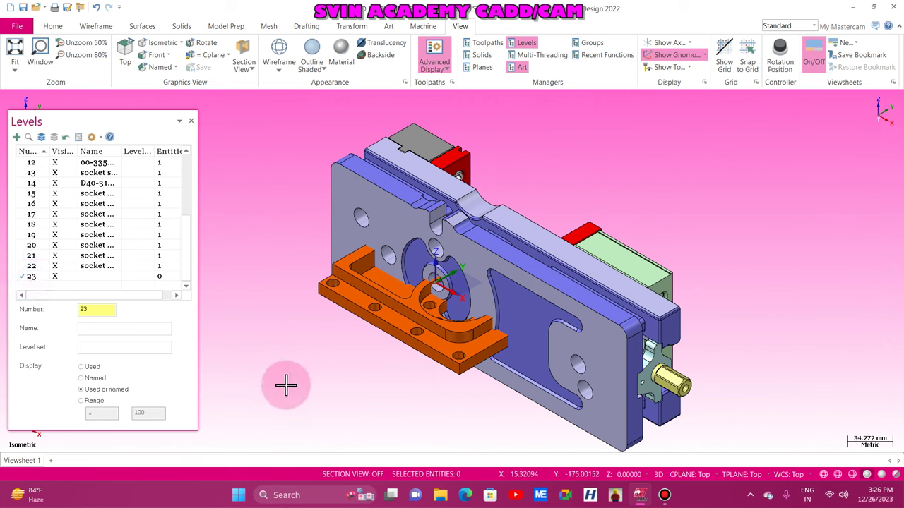
pyautogui.moveTo(186, 266); pyautogui.dragTo(187, 194)
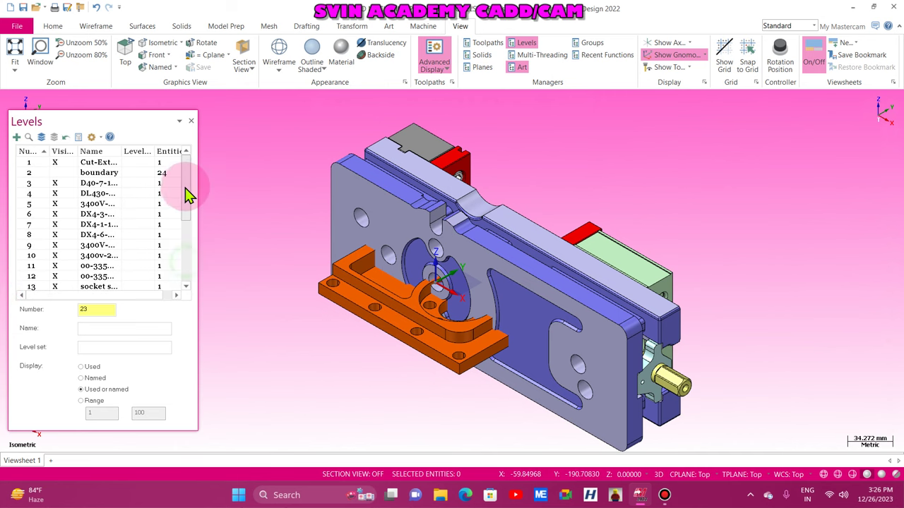
pyautogui.click(54, 162)
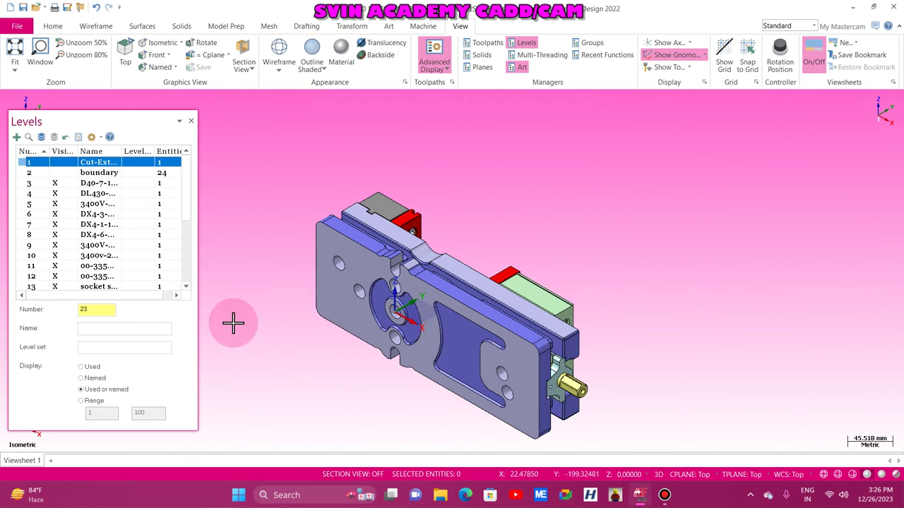
# Select all the vice solids and move them to the active level 23
pyautogui.scroll(-3, 234, 323)
pyautogui.scroll(-4, 190, 218)
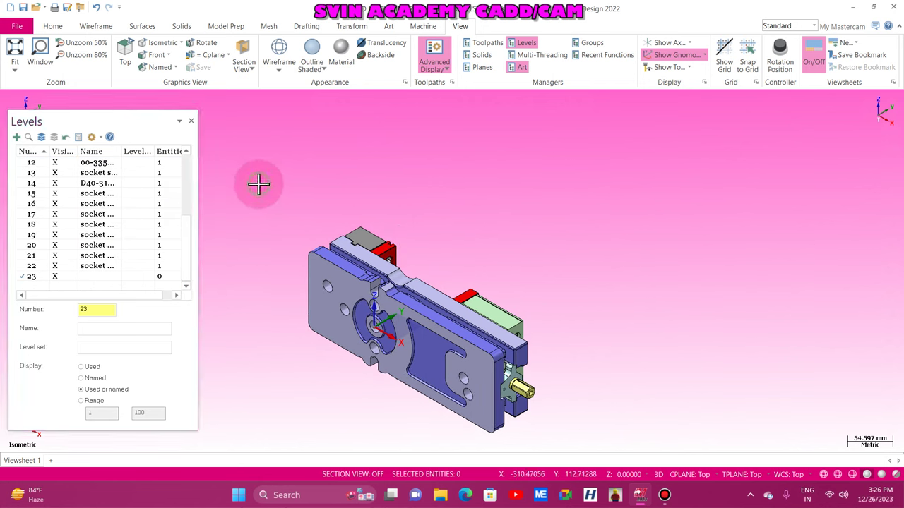
pyautogui.moveTo(258, 185); pyautogui.dragTo(528, 237)
pyautogui.moveTo(589, 342); pyautogui.dragTo(606, 442)
pyautogui.rightClick(452, 205)
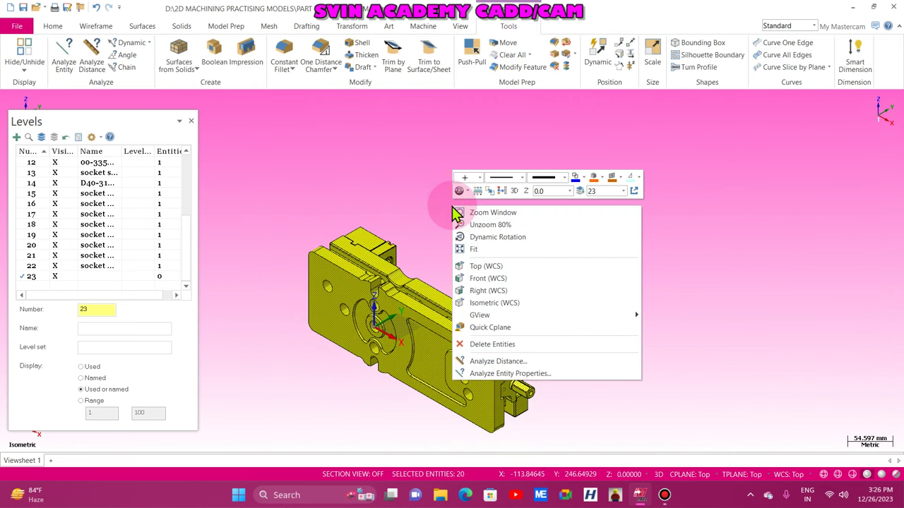
pyautogui.click(578, 191)
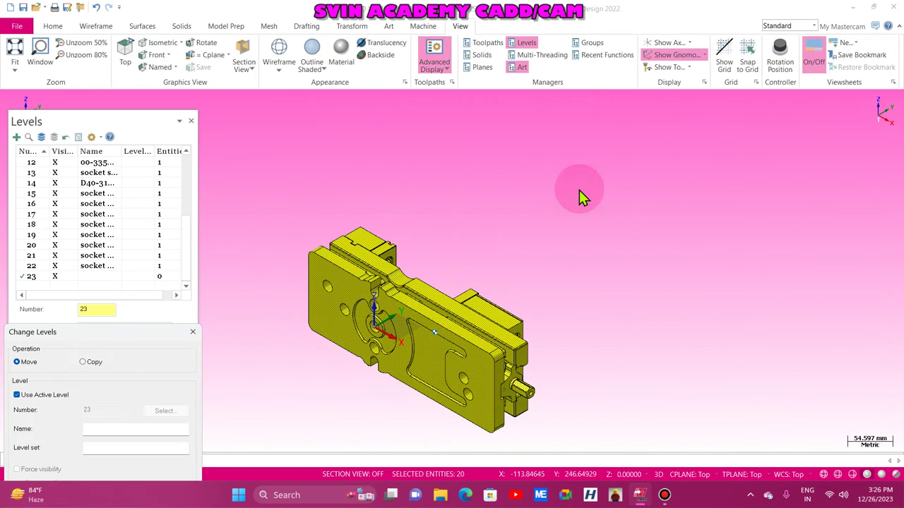
pyautogui.moveTo(40, 339); pyautogui.dragTo(565, 103)
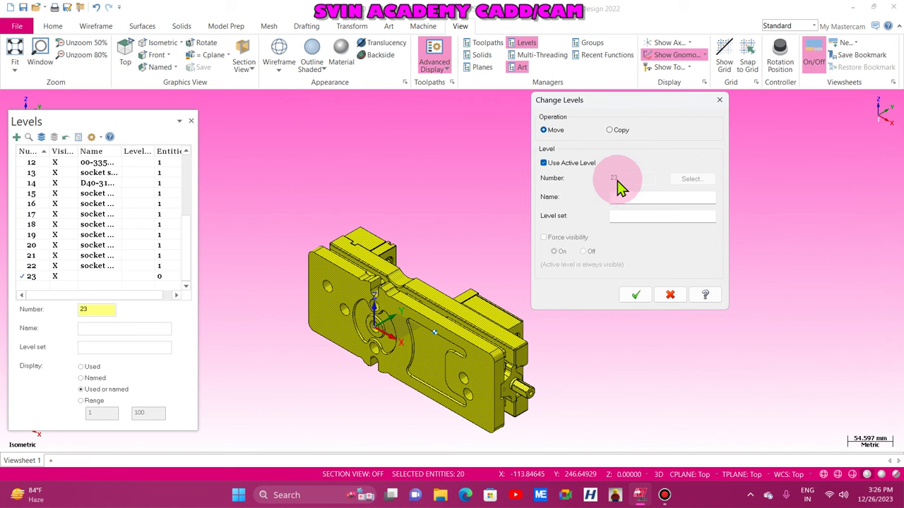
pyautogui.click(636, 294)
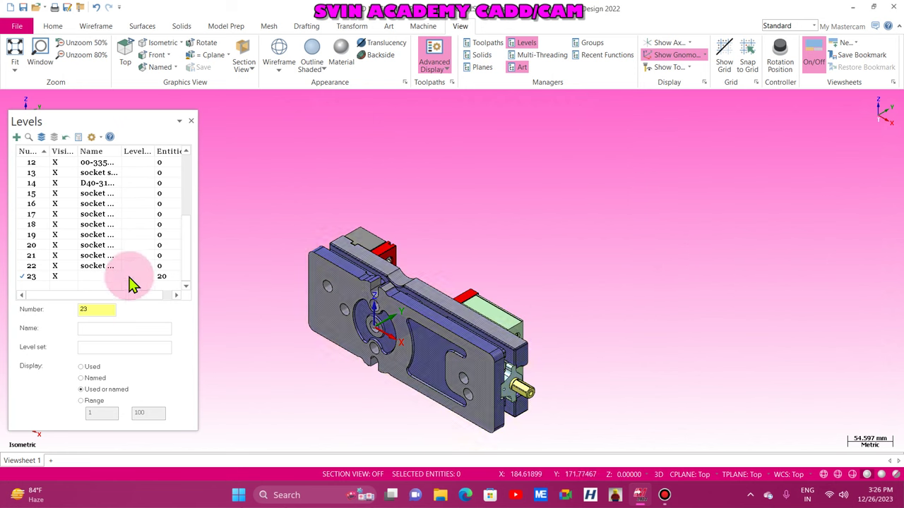
# Check the entity counts throughout the level list and view the vice on level 23
pyautogui.moveTo(185, 236); pyautogui.dragTo(191, 177)
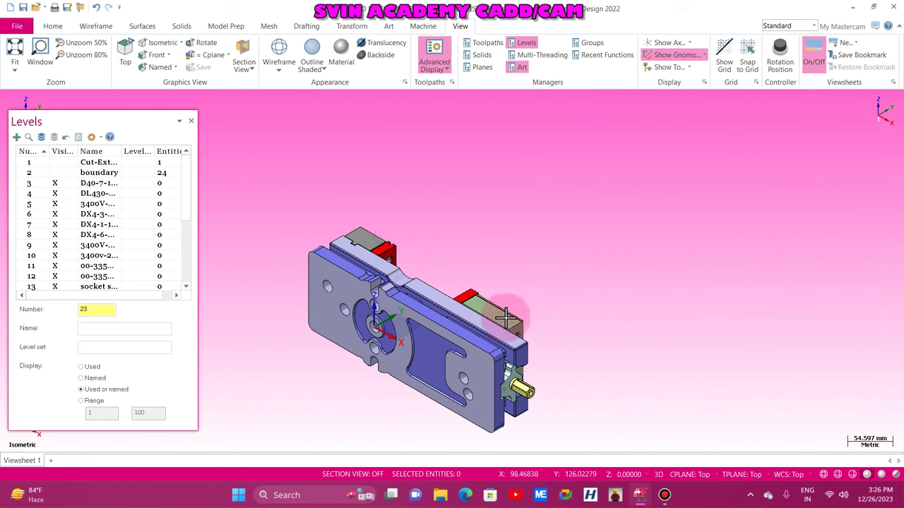
pyautogui.scroll(4, 506, 319)
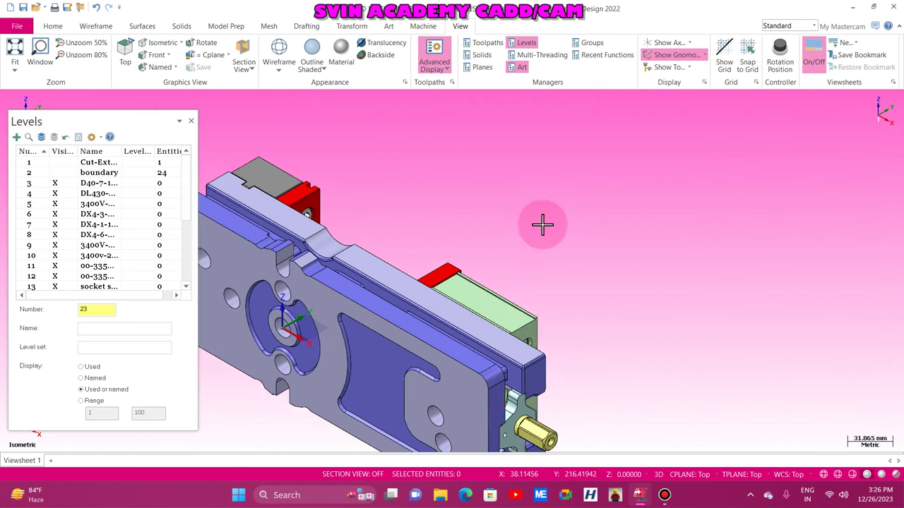
pyautogui.scroll(-4, 542, 225)
pyautogui.scroll(-4, 141, 247)
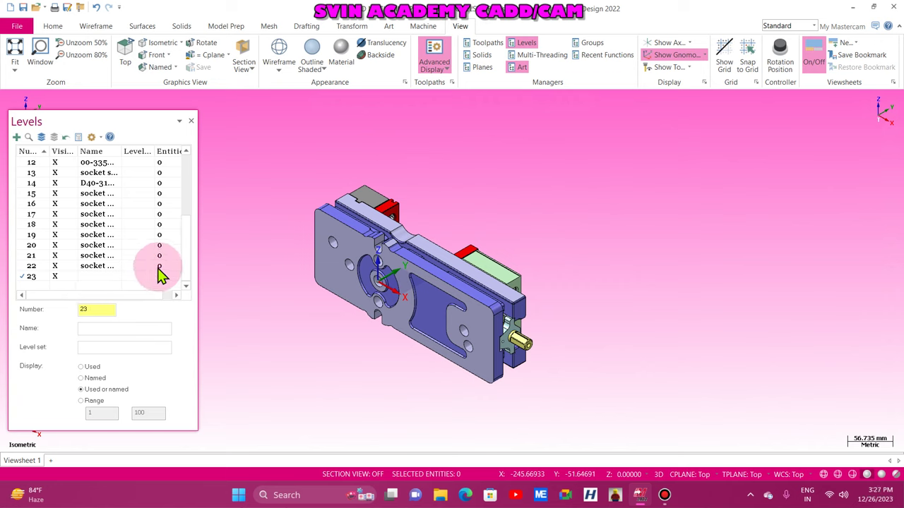
# Clear all empty levels from the levels list
pyautogui.rightClick(131, 203)
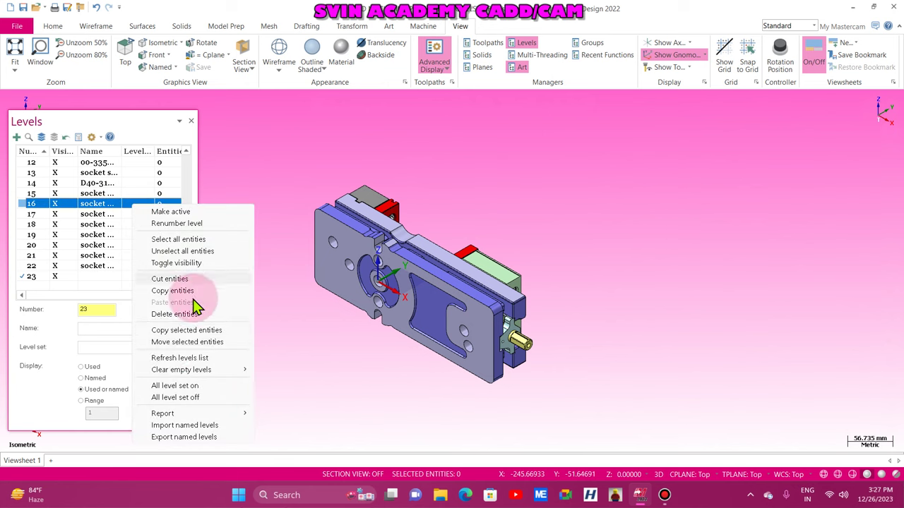
pyautogui.moveTo(169, 374)
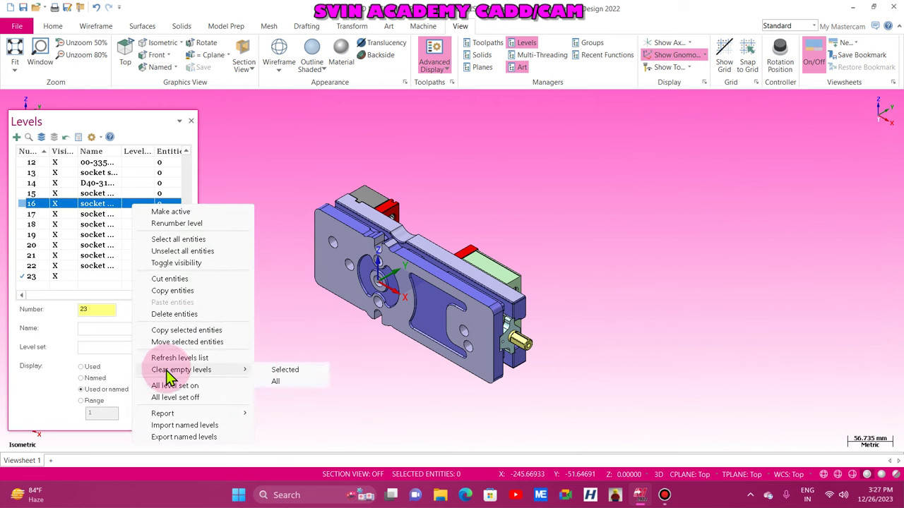
pyautogui.click(275, 381)
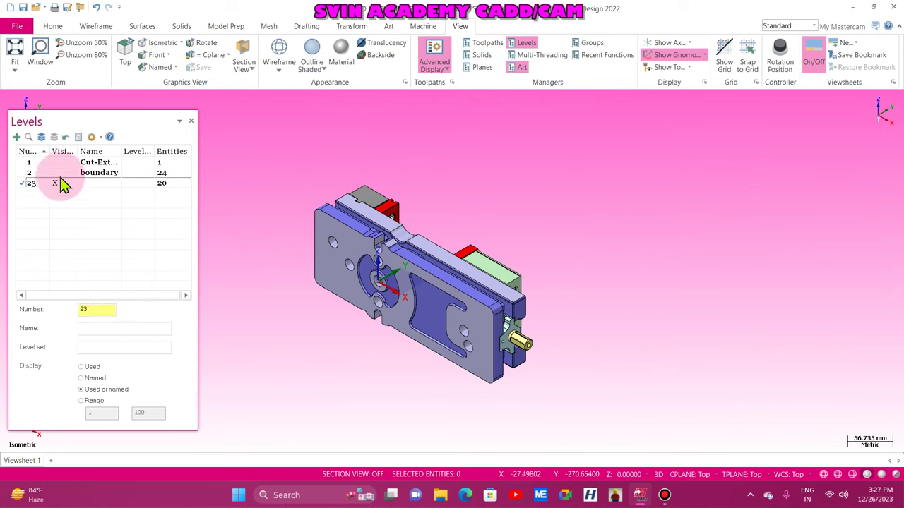
# Name level 23 "vice setup" and close the levels manager
pyautogui.click(93, 185)
pyautogui.click(92, 183)
pyautogui.write('vice setup')
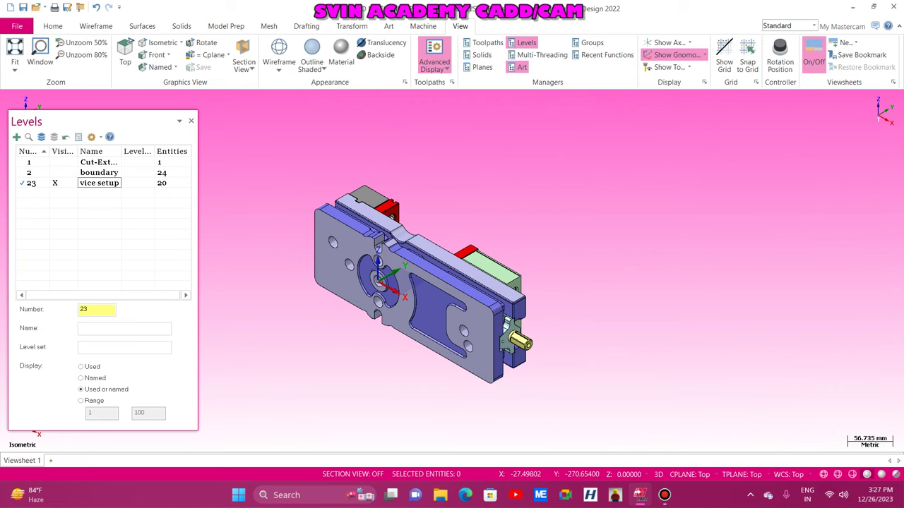
pyautogui.click(97, 194)
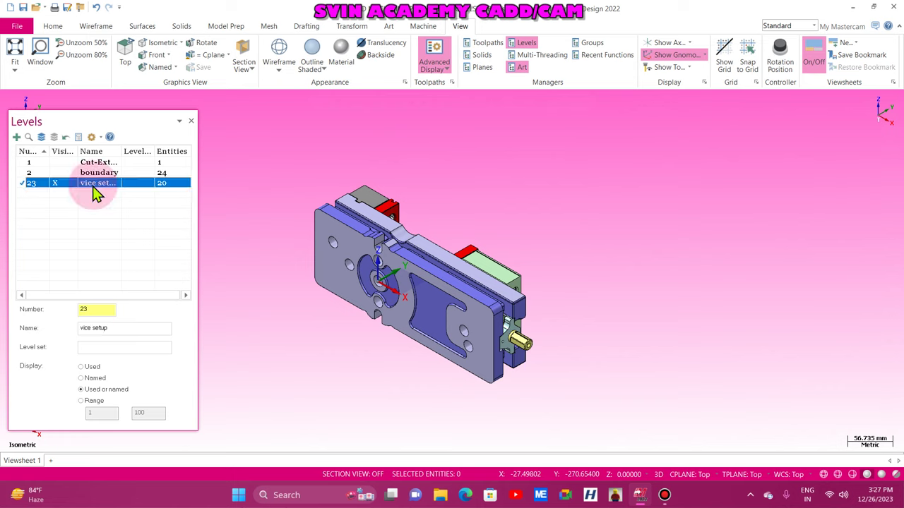
pyautogui.click(191, 121)
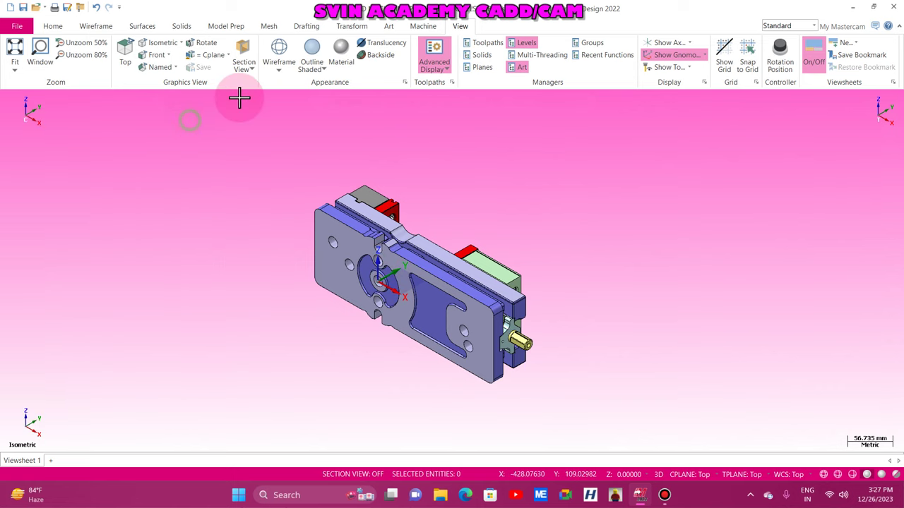
# Move the whole vice from the Top plane to the Front plane with Translate to Plane
pyautogui.click(345, 28)
pyautogui.click(79, 54)
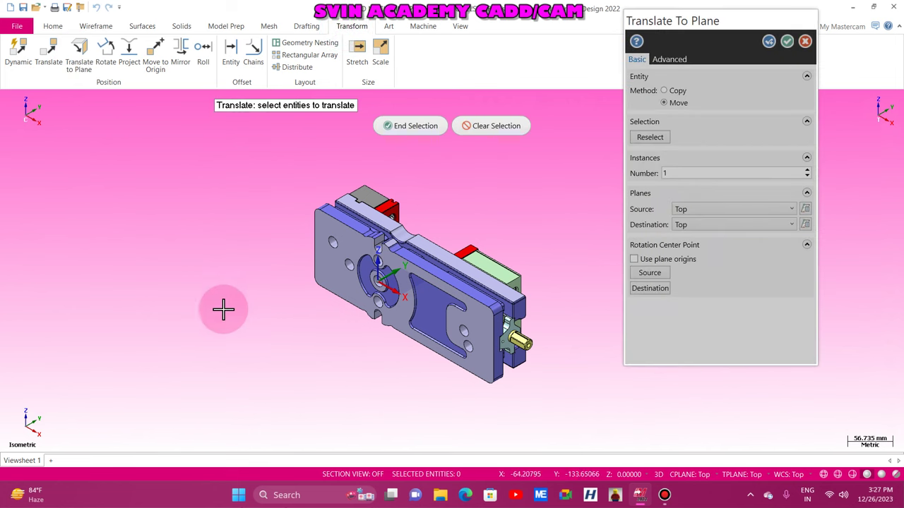
pyautogui.scroll(-1, 223, 309)
pyautogui.moveTo(246, 170); pyautogui.dragTo(515, 386)
pyautogui.click(417, 125)
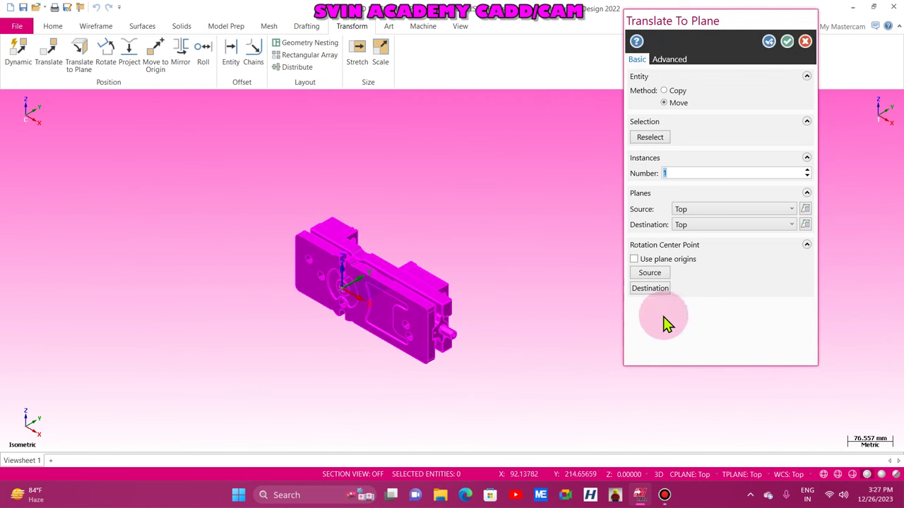
pyautogui.click(705, 226)
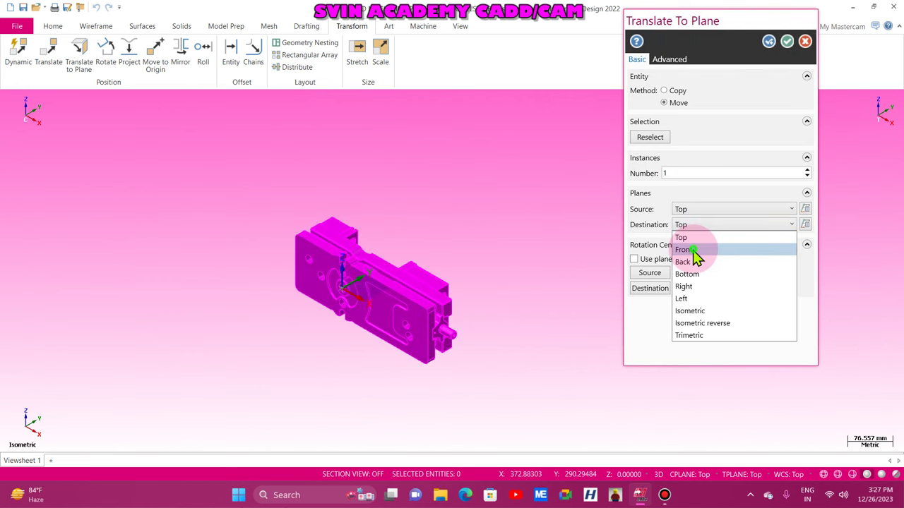
pyautogui.click(693, 251)
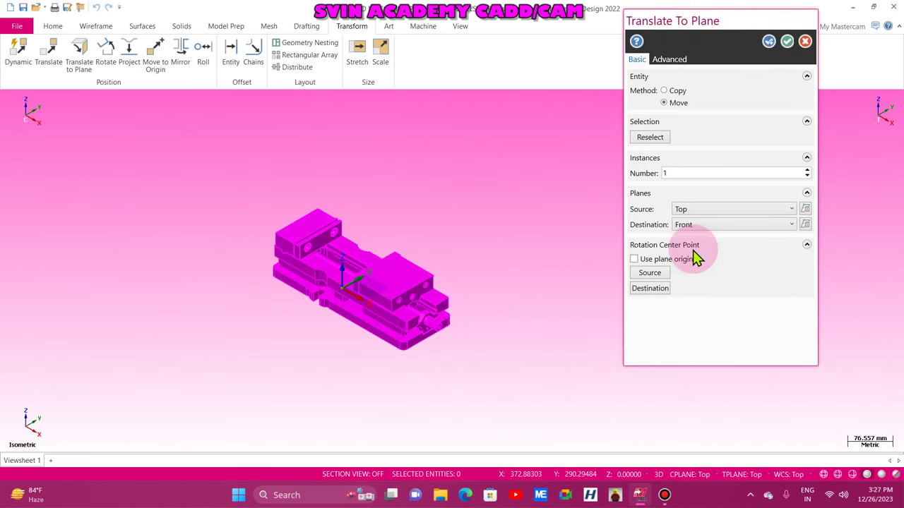
pyautogui.click(788, 41)
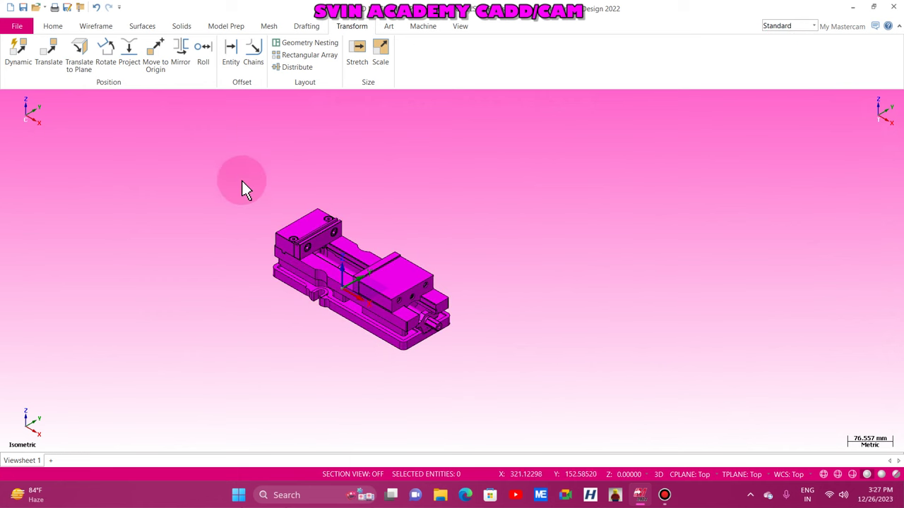
# Clear the transform result colours from the vice
pyautogui.rightClick(245, 149)
pyautogui.click(293, 137)
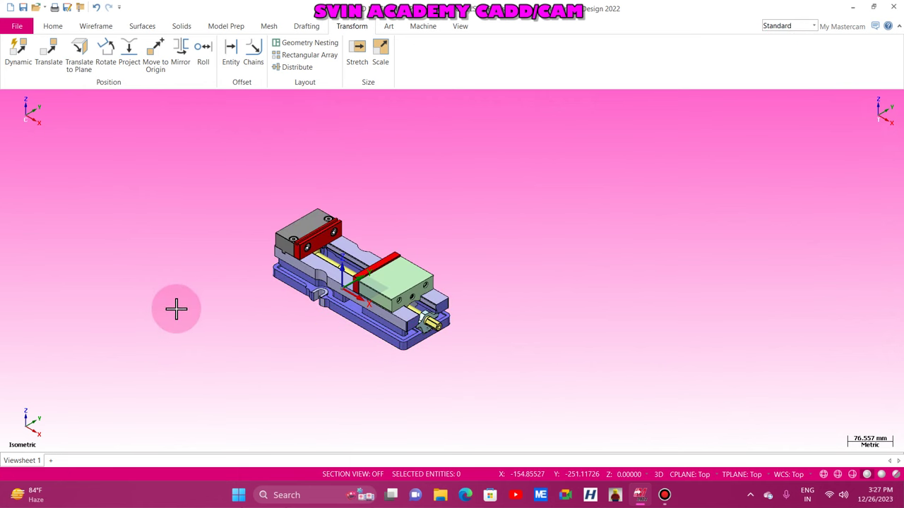
pyautogui.scroll(2, 180, 302)
pyautogui.scroll(-1, 283, 346)
pyautogui.scroll(3, 275, 337)
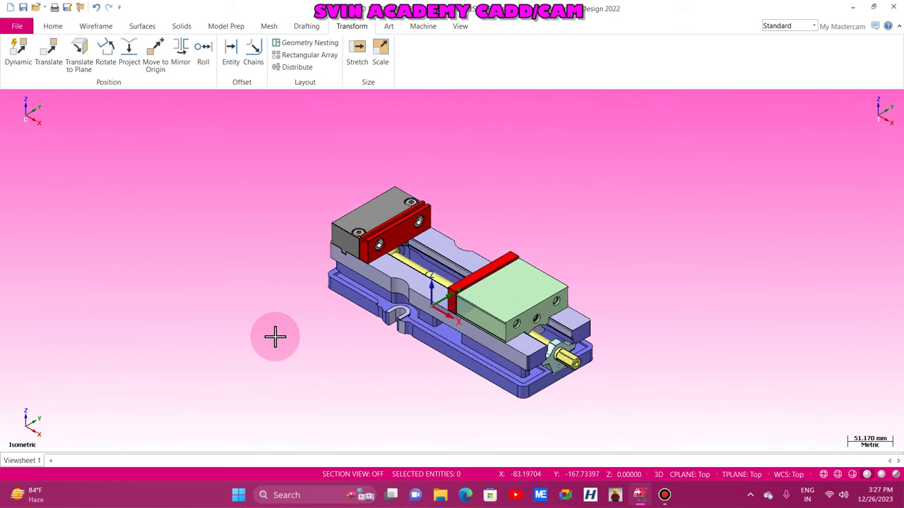
# Make level 1 with the plate solid visible and close the levels manager
pyautogui.click(459, 26)
pyautogui.click(526, 43)
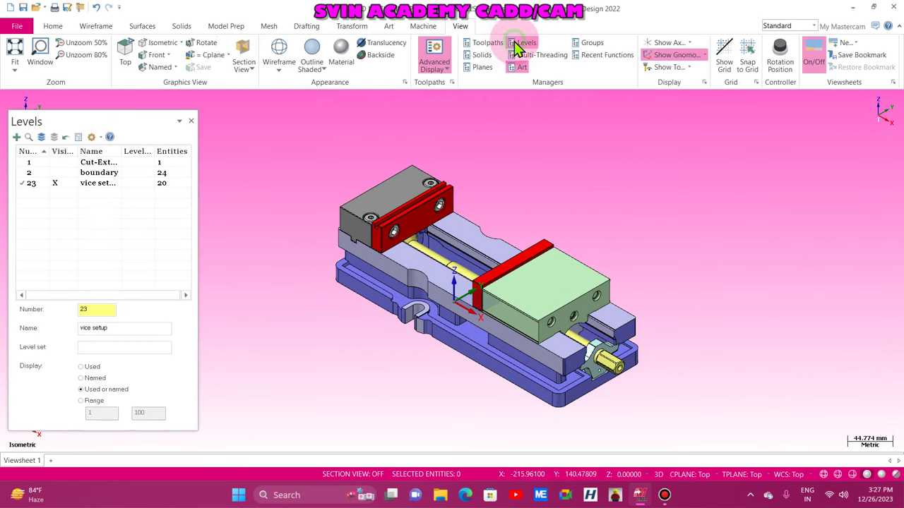
pyautogui.click(39, 163)
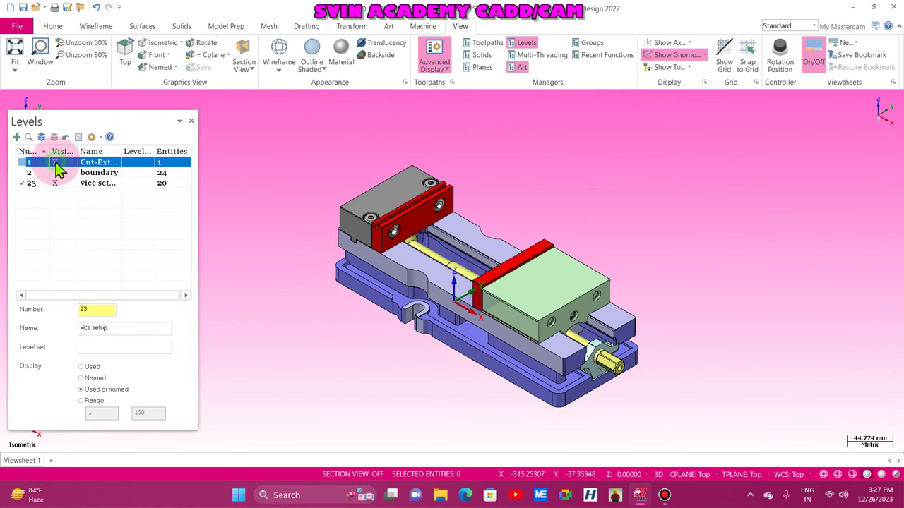
pyautogui.click(191, 120)
# In the front view, select the orange plate for a Dynamic move and set the gnomon origin at its flange edge midpoint, X0 Y-50 Z-13
pyautogui.rightClick(178, 219)
pyautogui.click(216, 287)
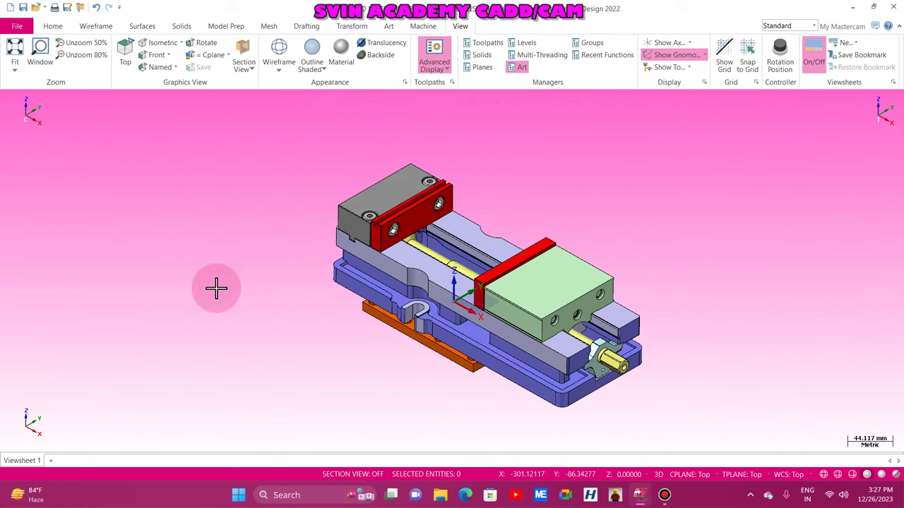
pyautogui.scroll(-8, 485, 278)
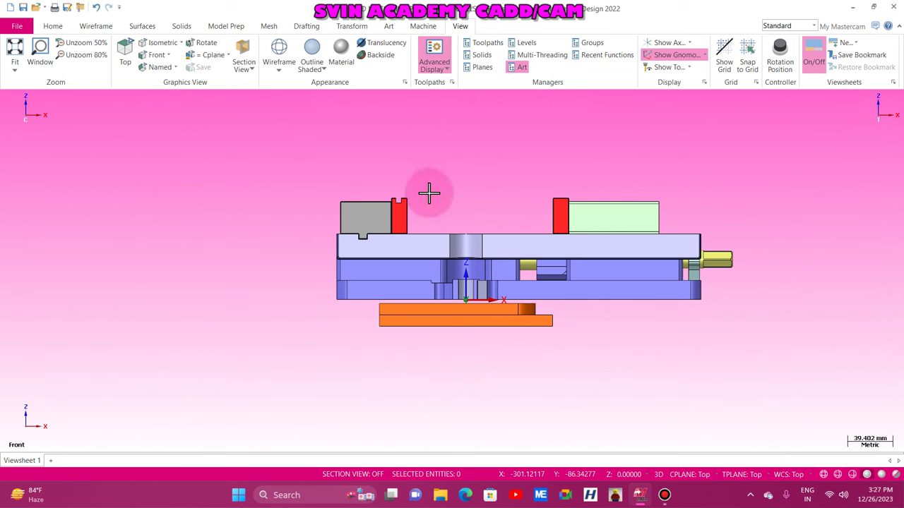
pyautogui.click(352, 26)
pyautogui.click(10, 68)
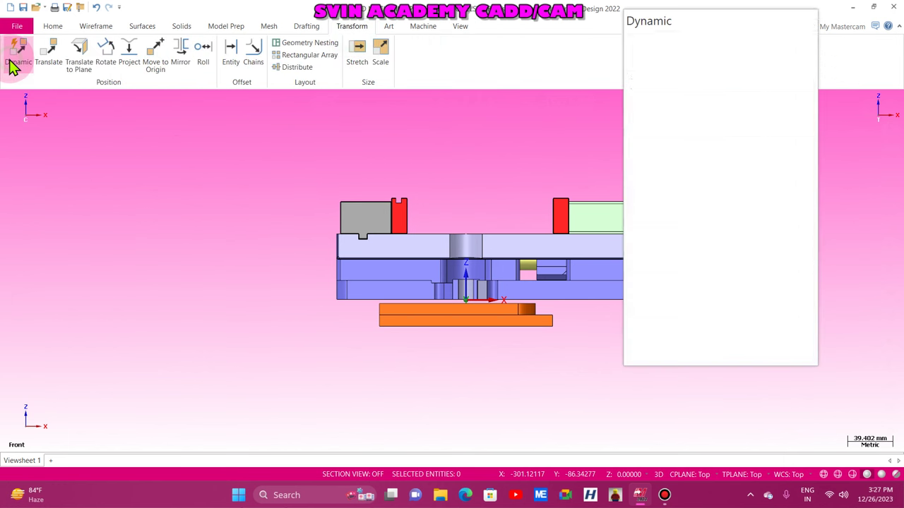
pyautogui.click(470, 313)
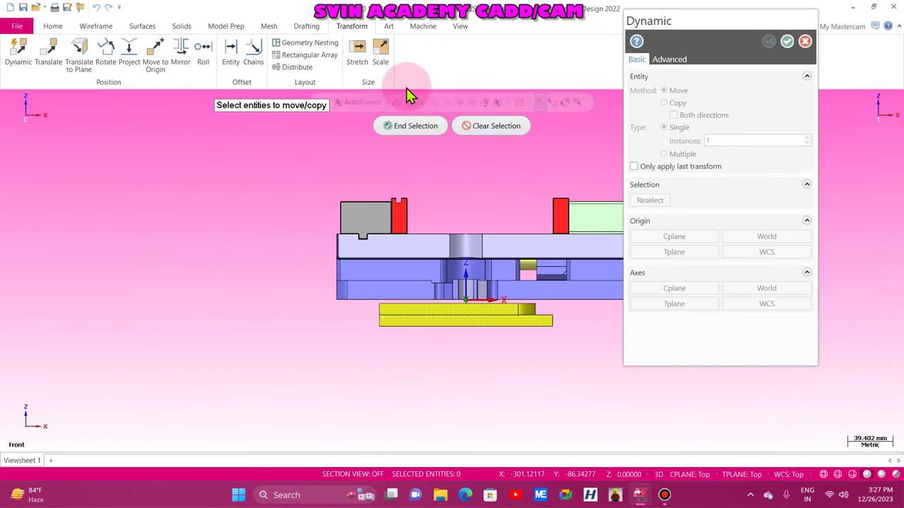
pyautogui.click(424, 127)
pyautogui.scroll(1, 374, 205)
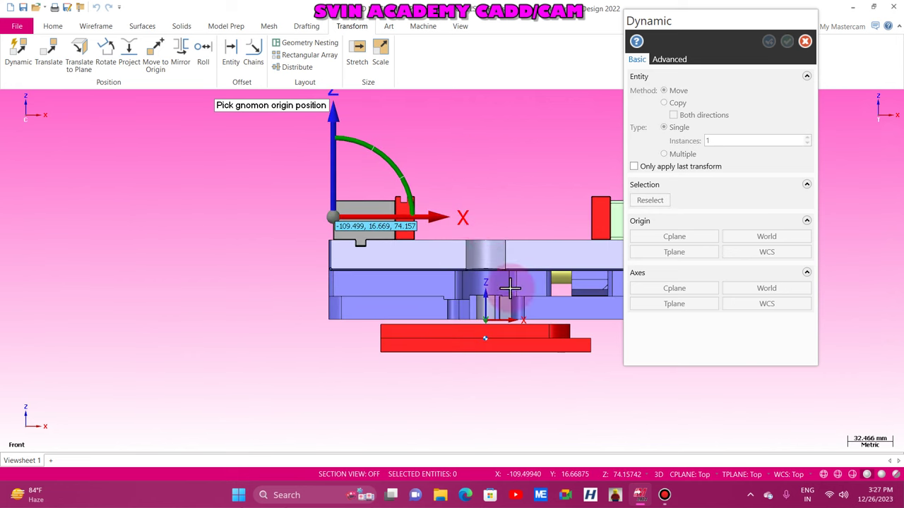
pyautogui.scroll(4, 510, 358)
pyautogui.scroll(1, 466, 311)
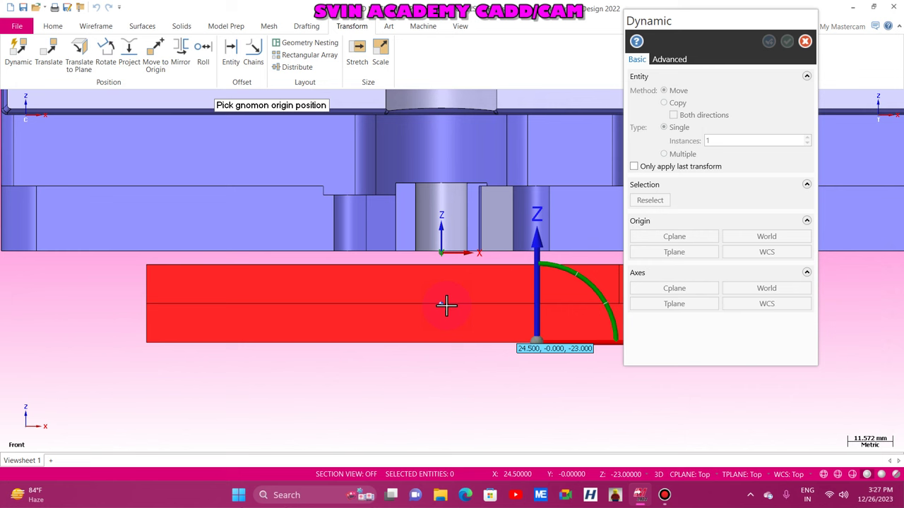
pyautogui.click(440, 315)
pyautogui.scroll(-6, 435, 409)
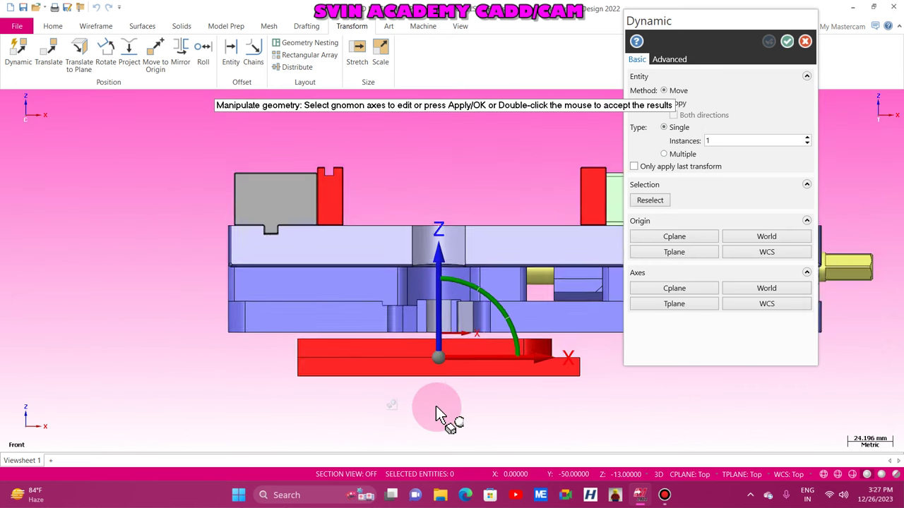
# Move the plate straight up along Z to float above the vice jaws, accept the move, and return to the isometric view
pyautogui.click(439, 381)
pyautogui.click(439, 382)
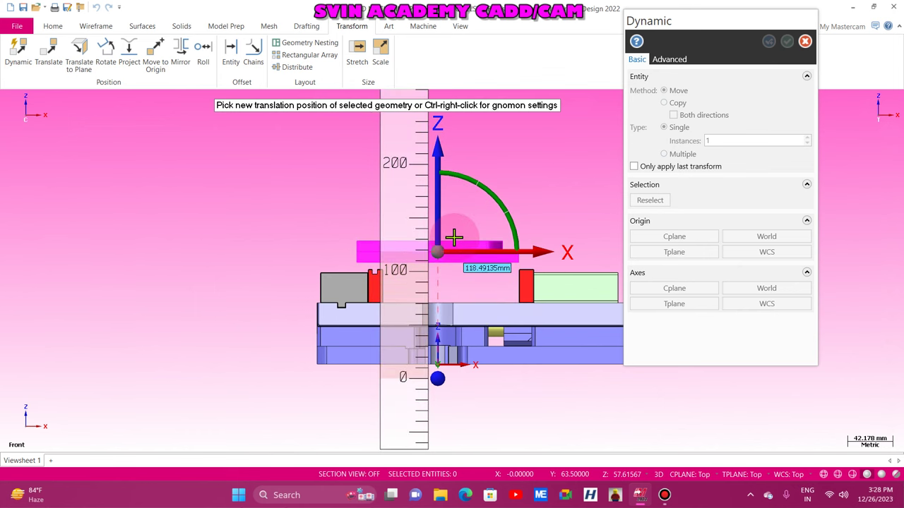
pyautogui.click(456, 233)
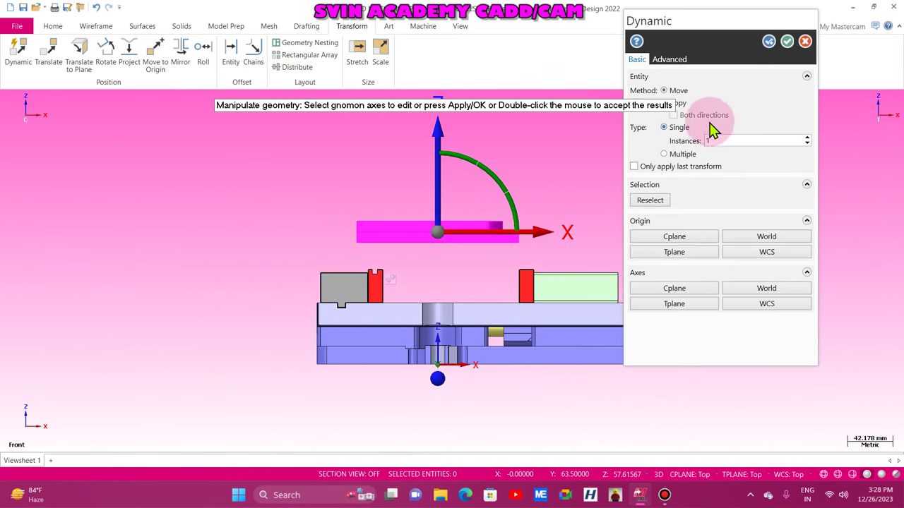
pyautogui.click(786, 41)
pyautogui.rightClick(178, 177)
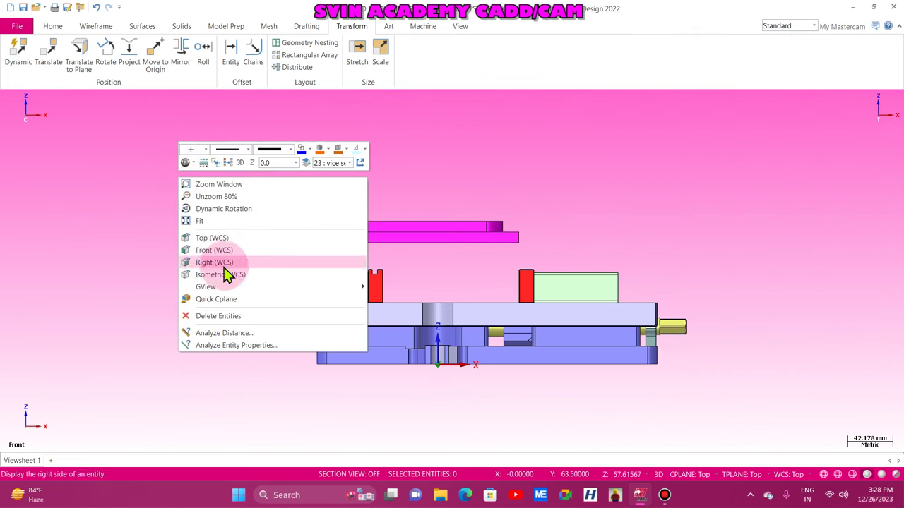
pyautogui.click(226, 274)
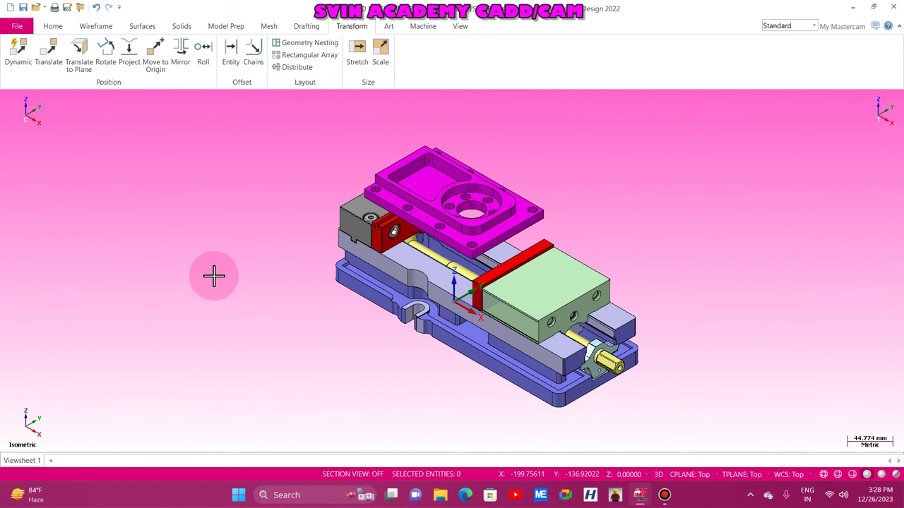
pyautogui.scroll(5, 212, 297)
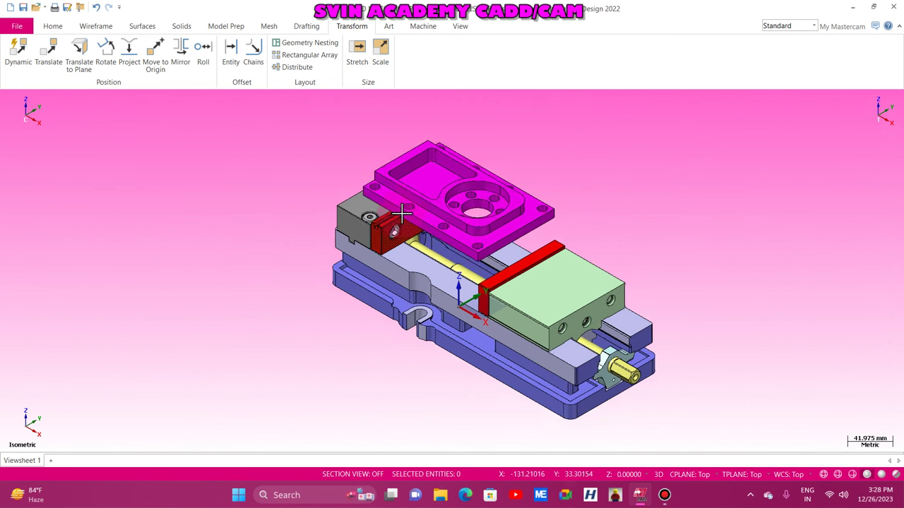
pyautogui.scroll(-2, 248, 315)
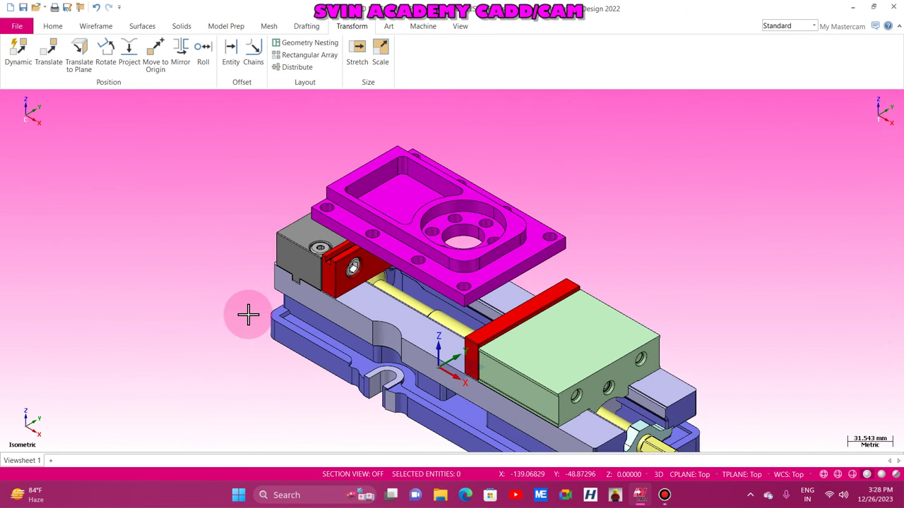
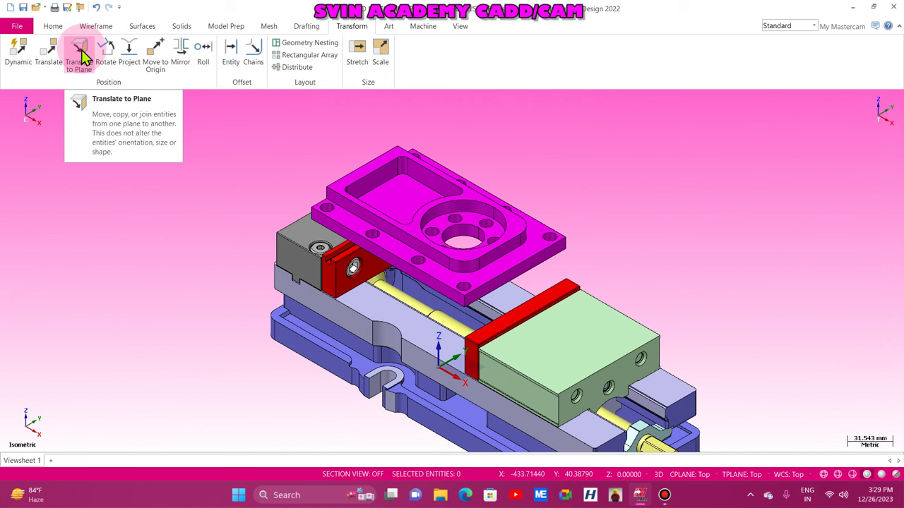
pyautogui.scroll(-2, 236, 196)
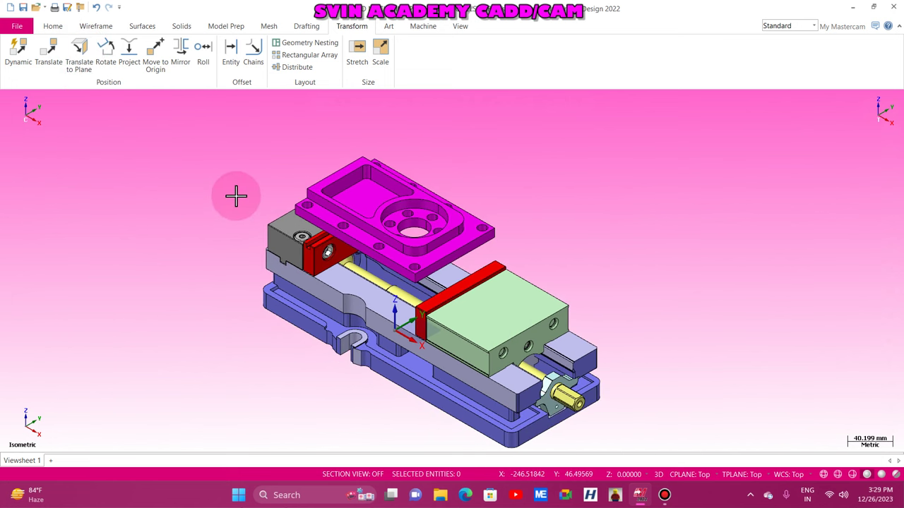
pyautogui.scroll(1, 236, 196)
pyautogui.scroll(-1, 236, 196)
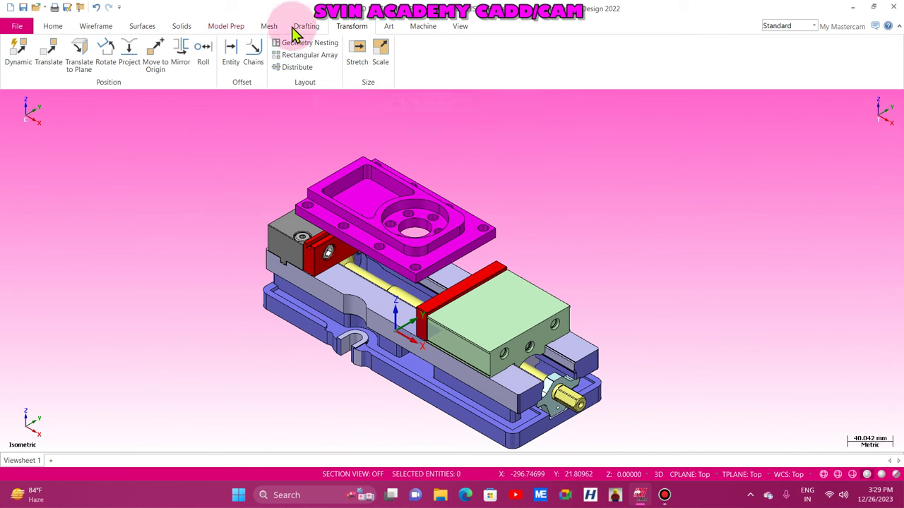
# Start a Translate of the plate and set its from-point at the midpoint of the lower edge facing the fixed jaw
pyautogui.click(55, 56)
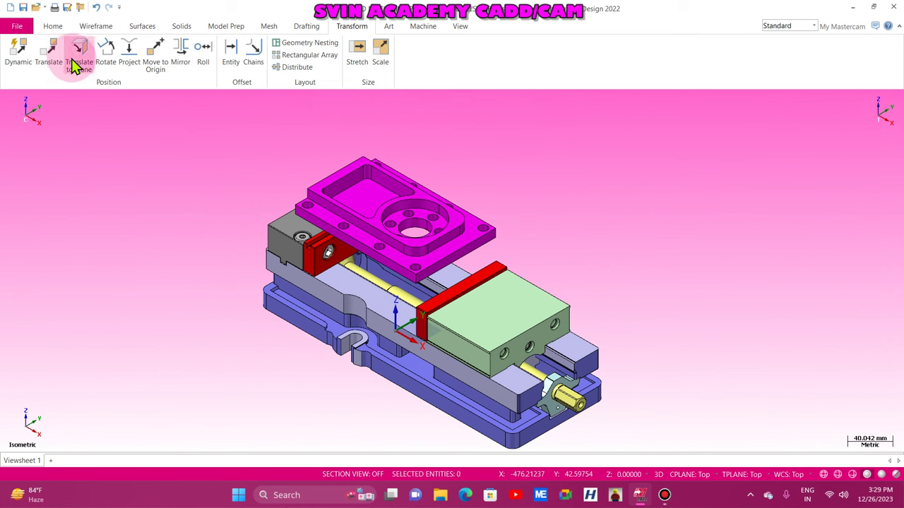
pyautogui.click(378, 258)
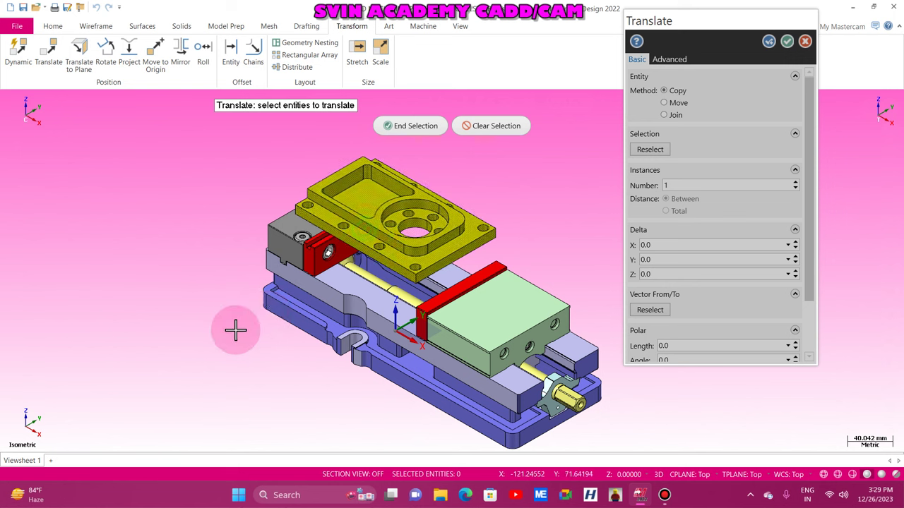
pyautogui.press('Return')
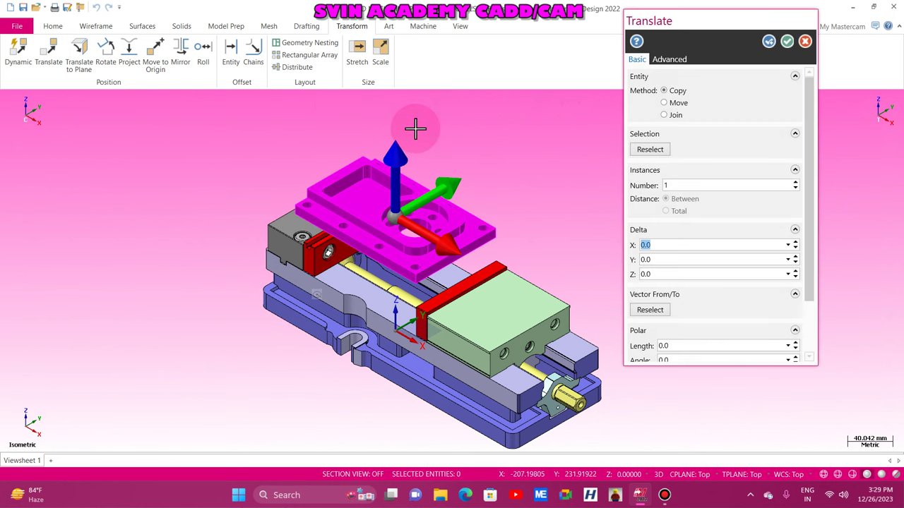
pyautogui.click(648, 314)
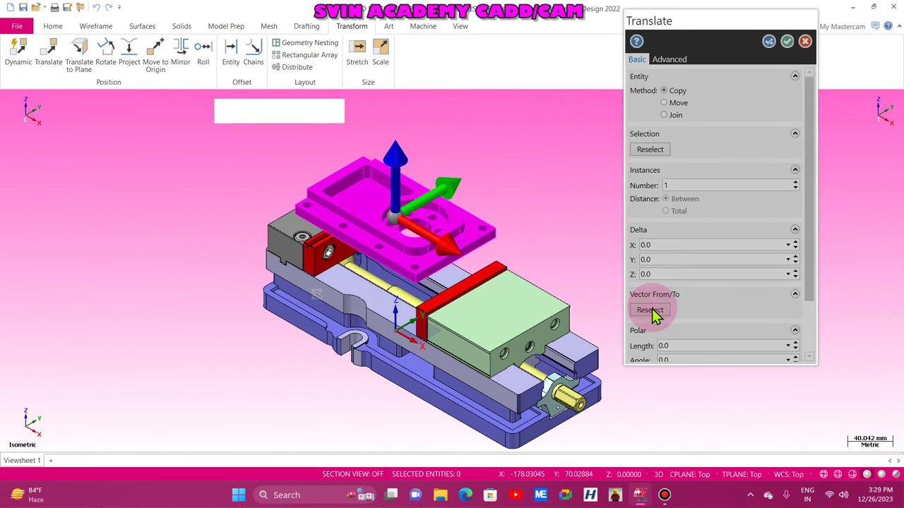
pyautogui.scroll(4, 262, 152)
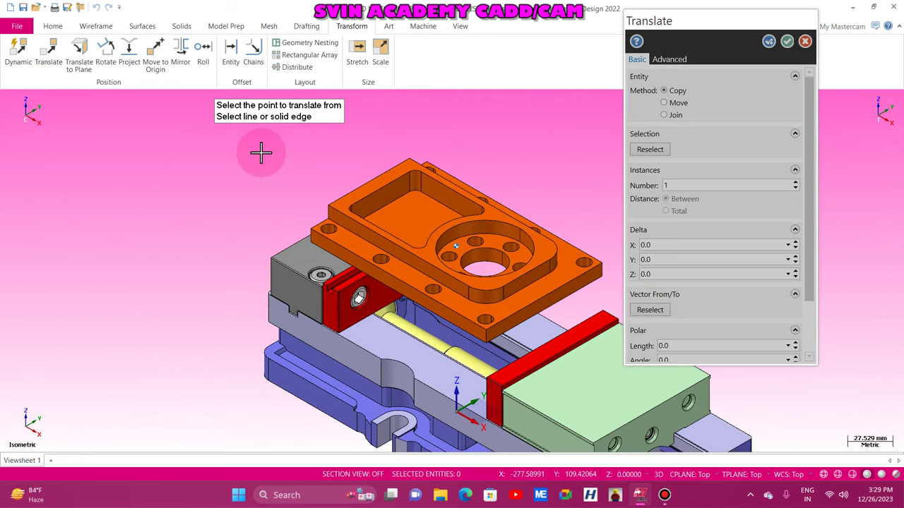
pyautogui.moveTo(222, 181)
pyautogui.mouseDown(button='middle')
pyautogui.moveTo(360, 184)
pyautogui.moveTo(269, 212)
pyautogui.mouseUp(button='middle')
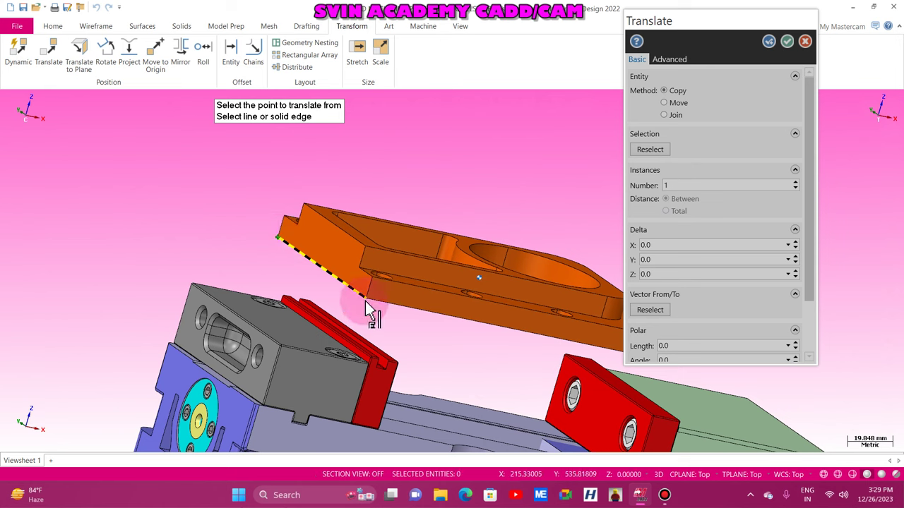
pyautogui.click(323, 271)
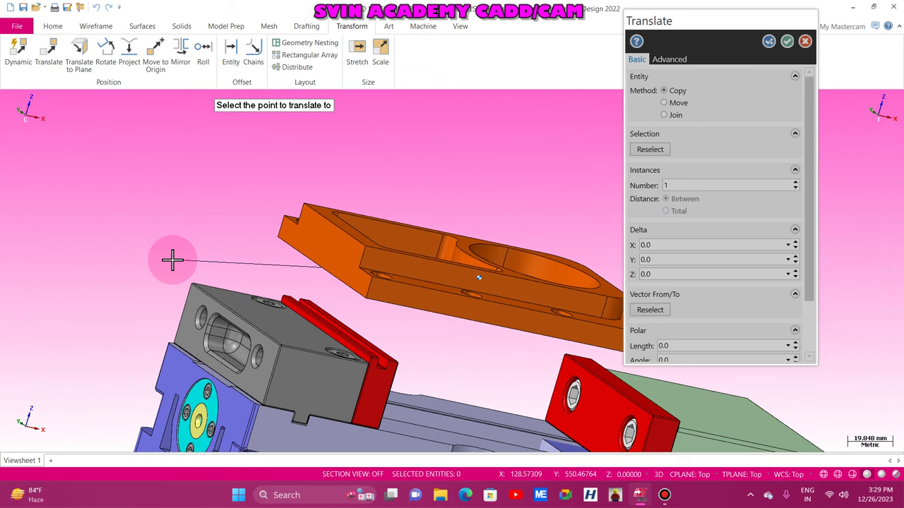
# Set the translation's destination at the midpoint of the red fixed jaw plate's upper inner edge
pyautogui.moveTo(121, 265); pyautogui.dragTo(202, 293, button='middle')
pyautogui.scroll(2, 198, 302)
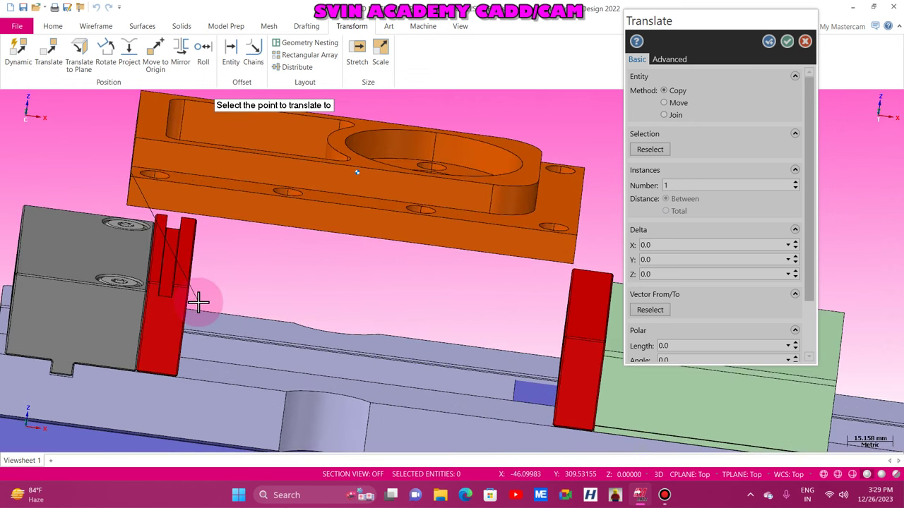
pyautogui.scroll(5, 199, 302)
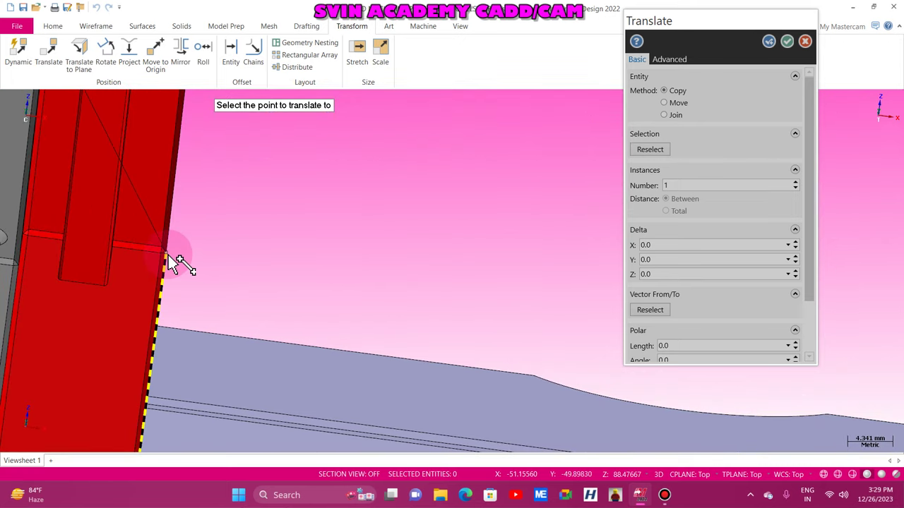
pyautogui.scroll(-3, 301, 281)
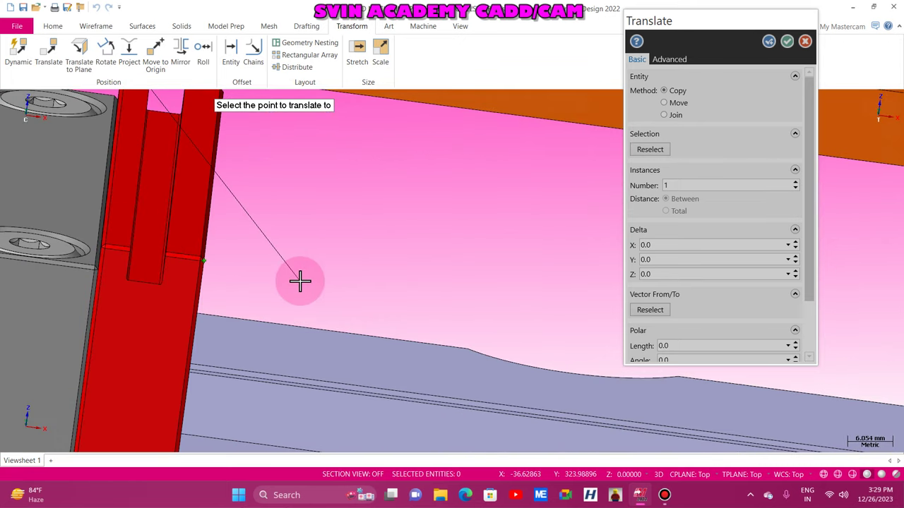
pyautogui.scroll(-1, 291, 265)
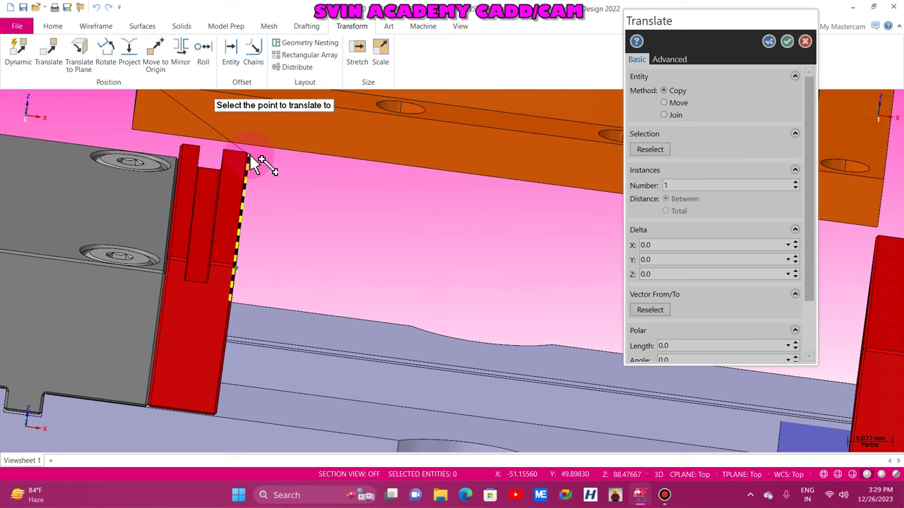
pyautogui.click(243, 213)
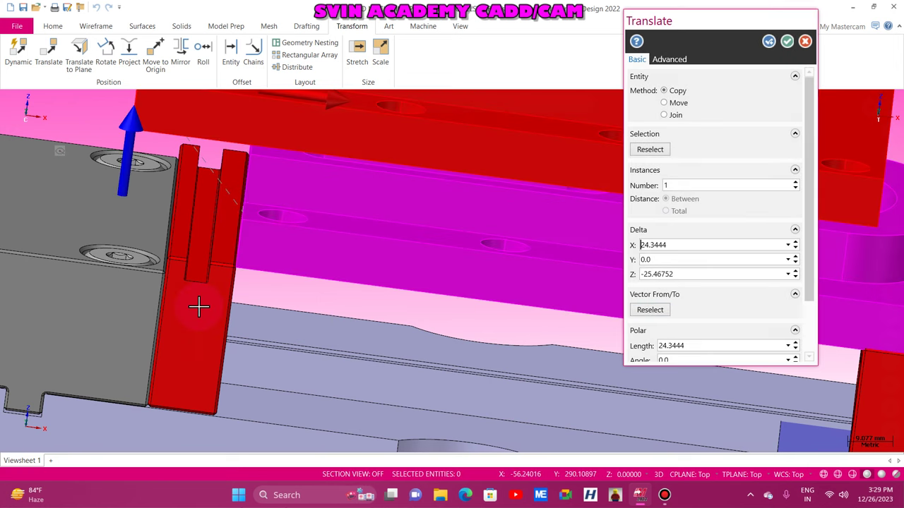
# Switch the translation method from Copy to Move, apply it to the plate, and close Translate
pyautogui.scroll(-5, 199, 306)
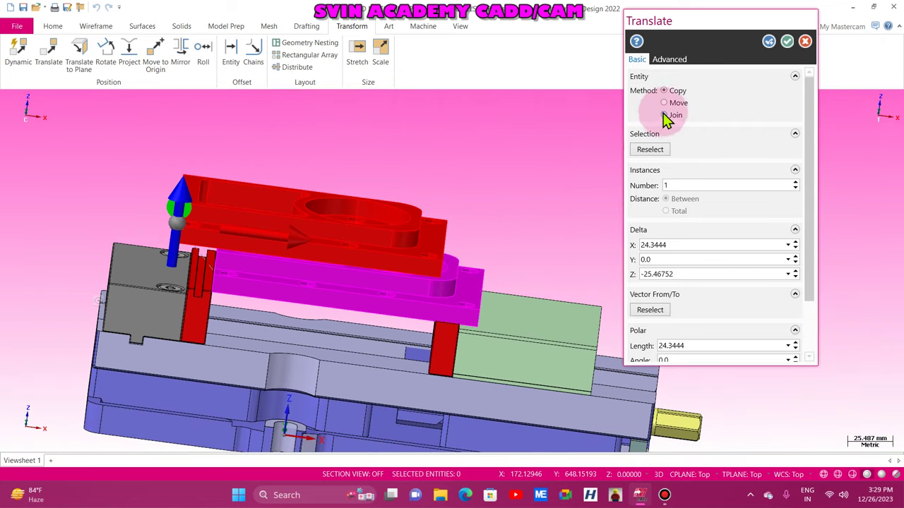
pyautogui.click(664, 102)
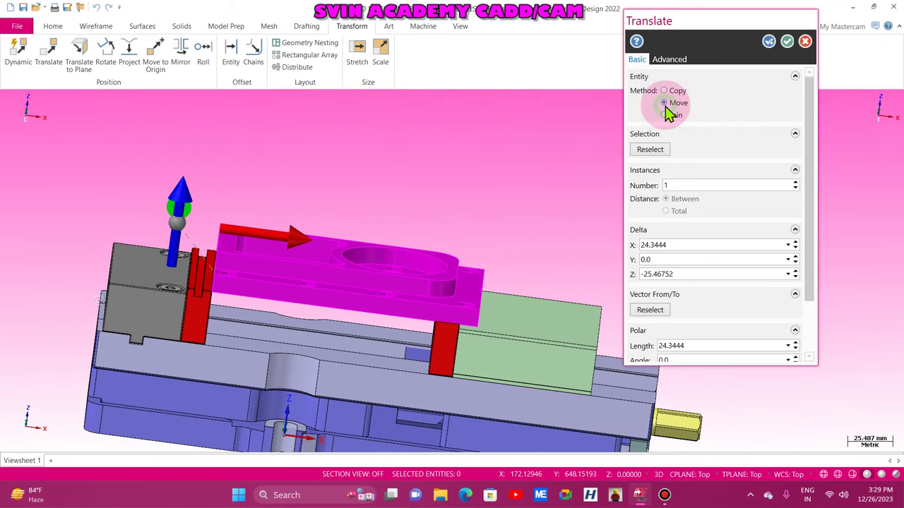
pyautogui.click(769, 41)
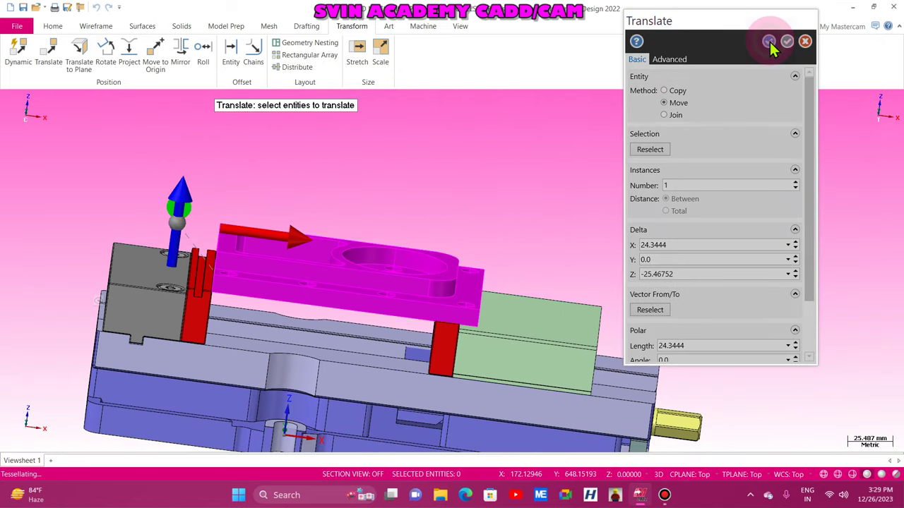
pyautogui.moveTo(343, 226); pyautogui.dragTo(302, 272, button='middle')
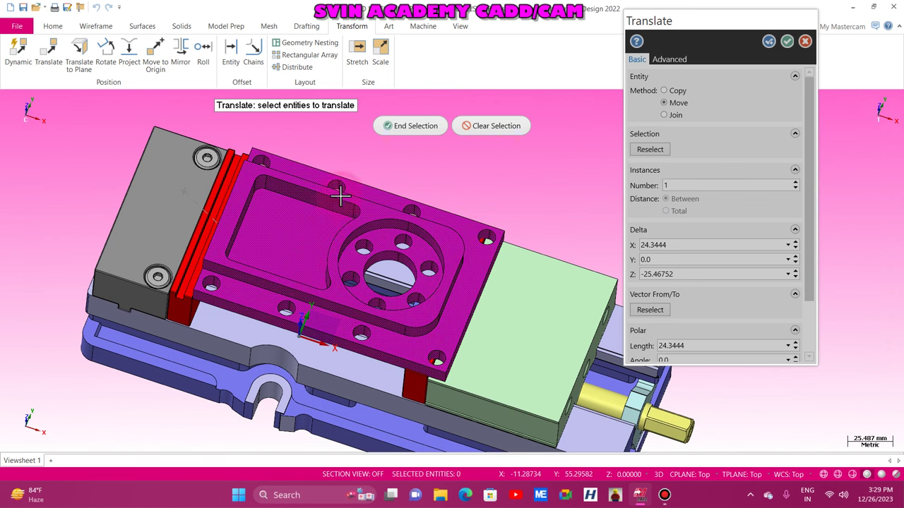
pyautogui.click(805, 41)
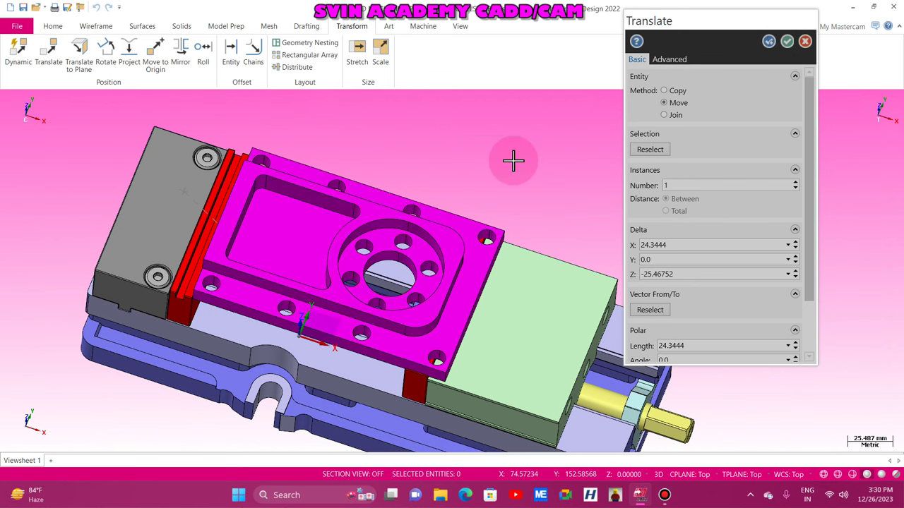
pyautogui.scroll(-3, 513, 161)
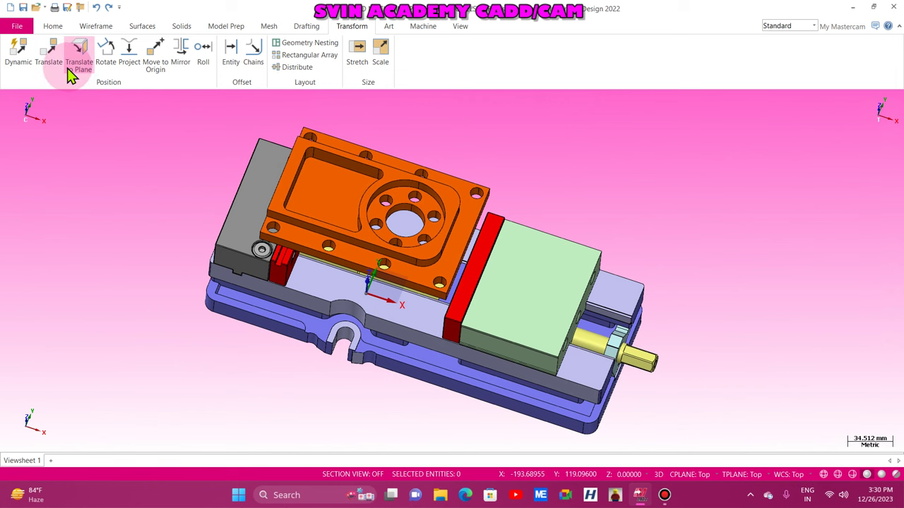
# Use Dynamic transform to rotate the plate 90° about the vertical Z axis through its centre, and accept the result
pyautogui.click(21, 56)
pyautogui.click(328, 165)
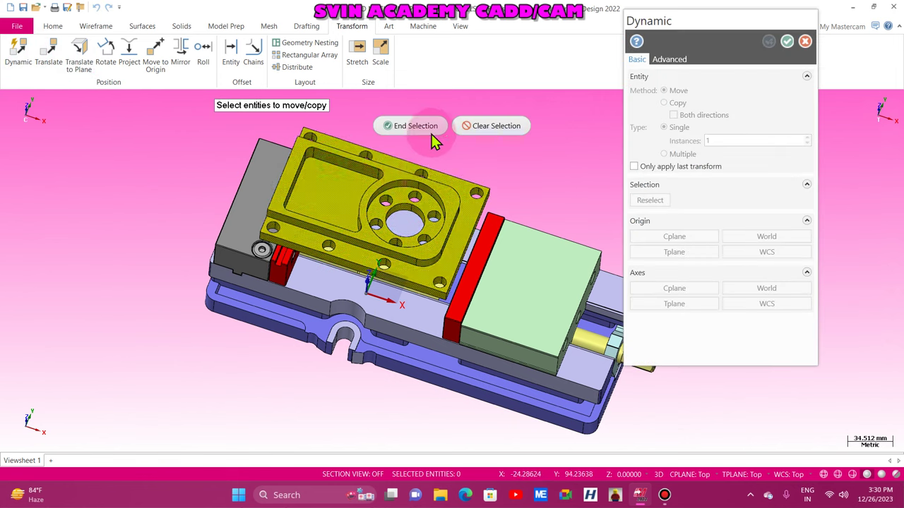
pyautogui.click(428, 127)
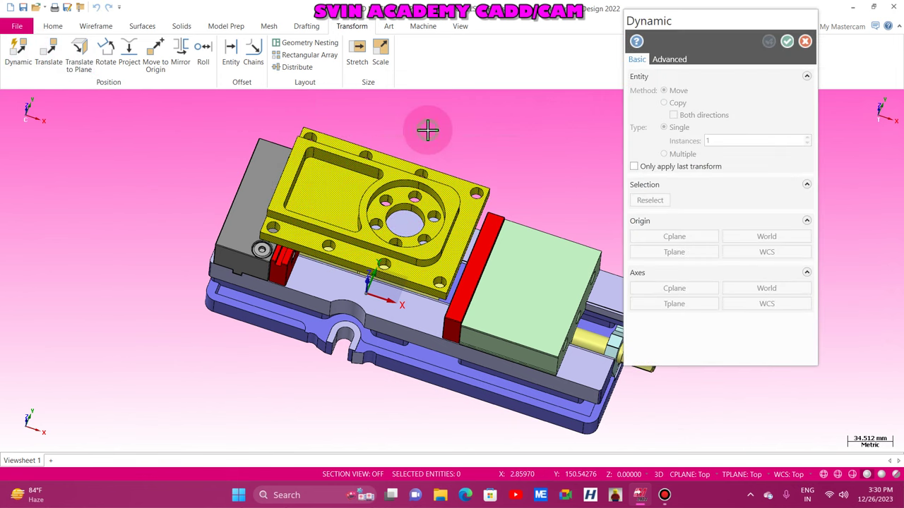
pyautogui.click(378, 214)
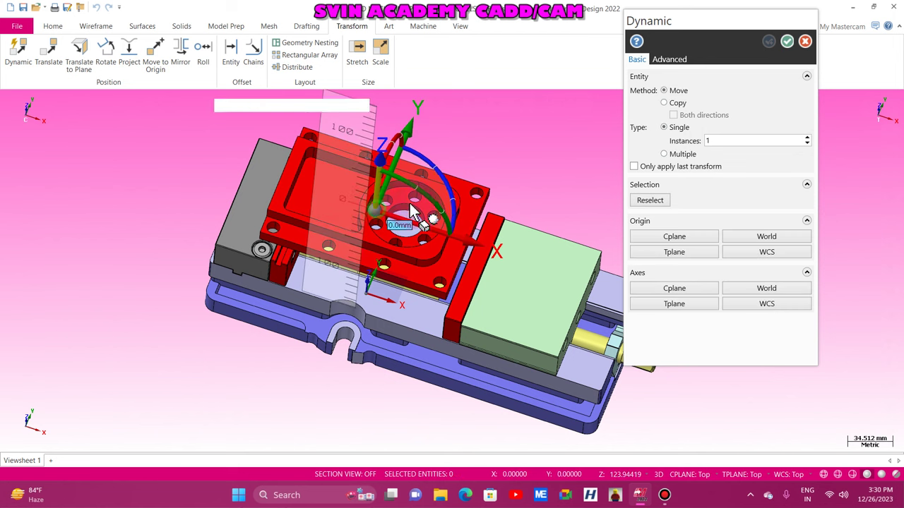
pyautogui.click(443, 171)
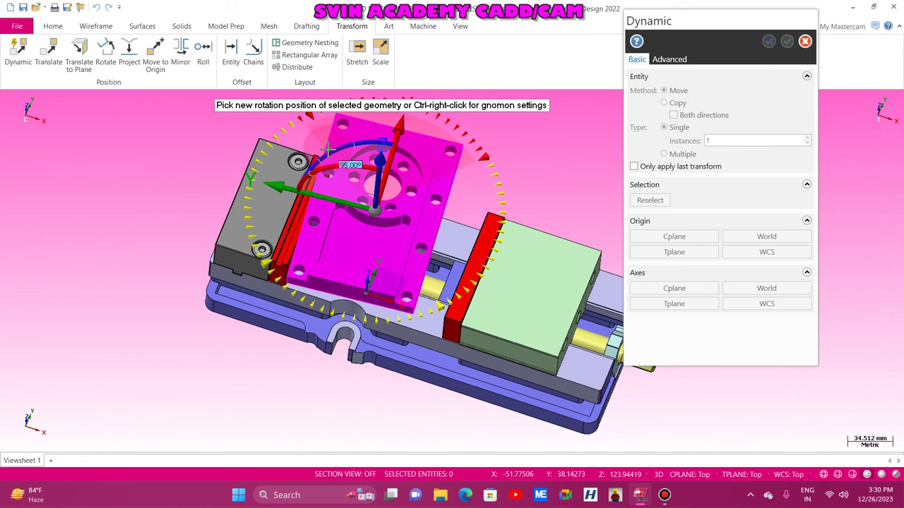
pyautogui.write('90')
pyautogui.press('Return')
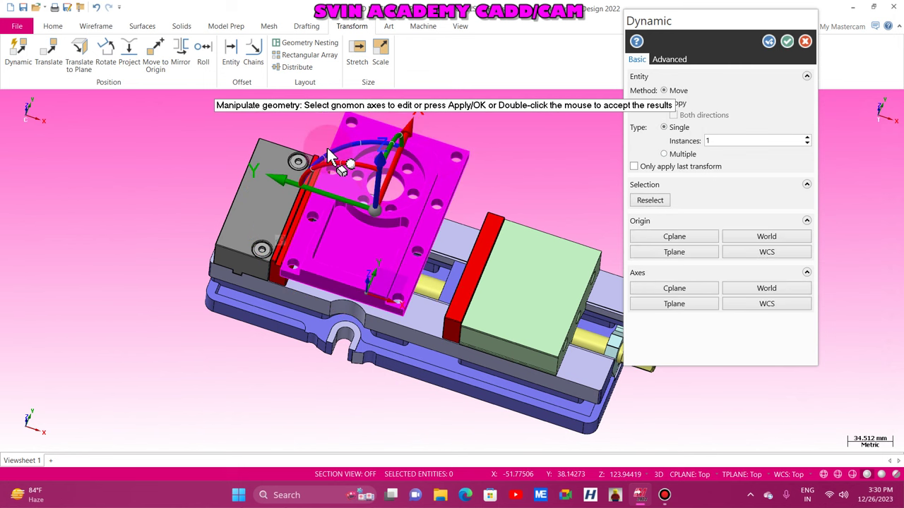
pyautogui.click(788, 42)
# Clear the transform result colours from the rotated plate
pyautogui.rightClick(180, 144)
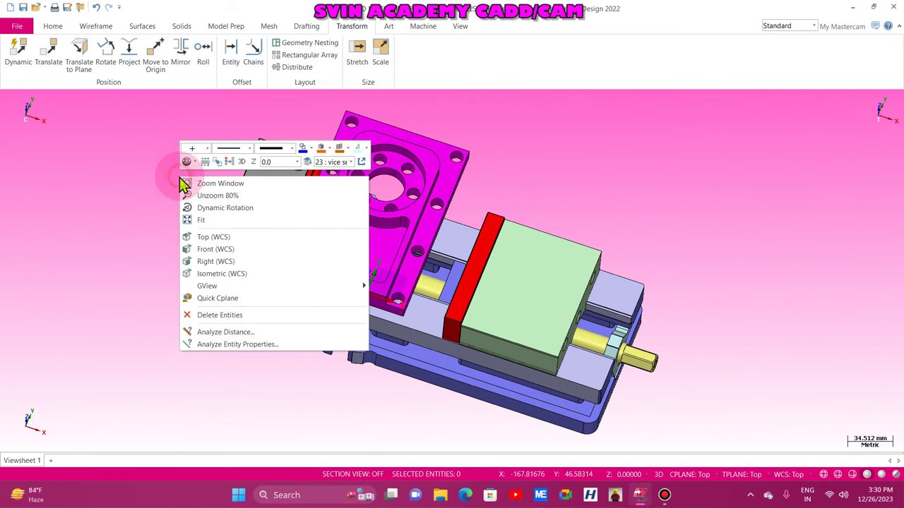
pyautogui.click(231, 162)
pyautogui.scroll(-2, 513, 226)
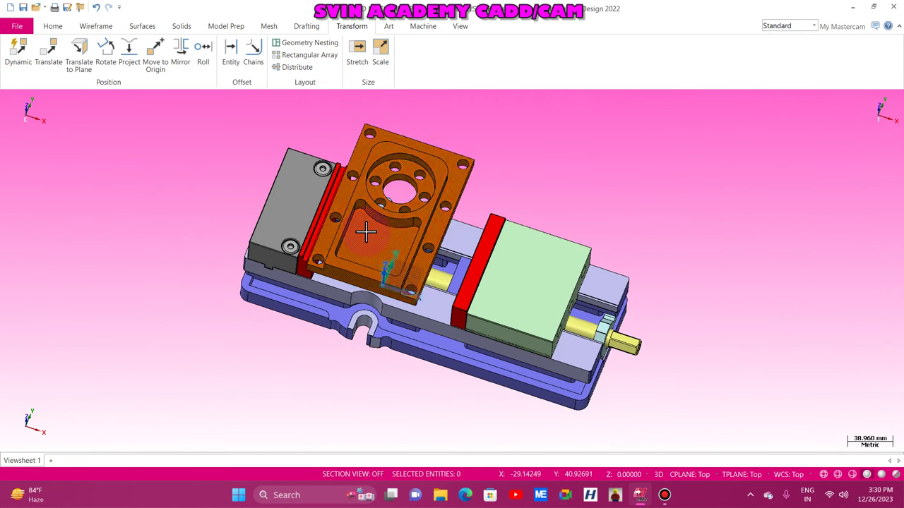
pyautogui.scroll(2, 365, 232)
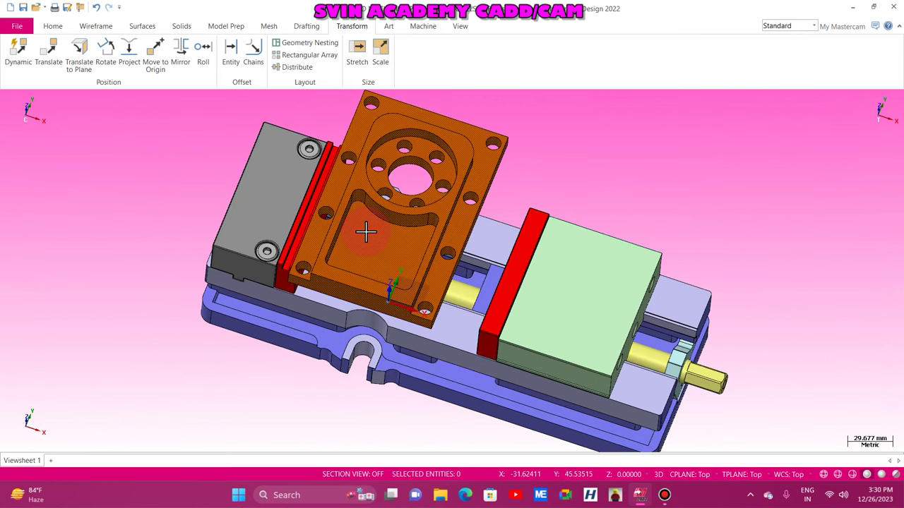
# Translate the rotated plate with the Move method, taking the midpoint of its lower long edge on the fixed-jaw side as the from-point
pyautogui.click(55, 56)
pyautogui.click(373, 208)
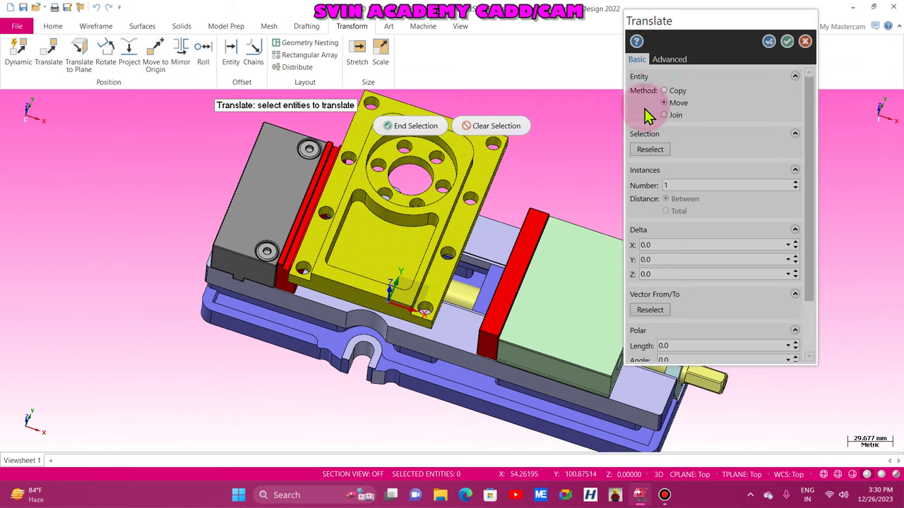
pyautogui.click(413, 129)
pyautogui.click(650, 310)
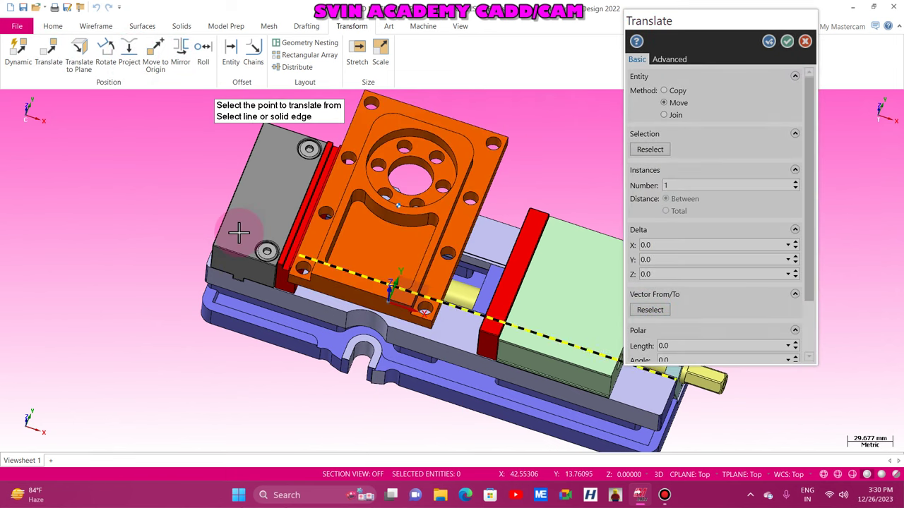
pyautogui.moveTo(238, 232); pyautogui.dragTo(308, 283, button='middle')
pyautogui.scroll(3, 322, 258)
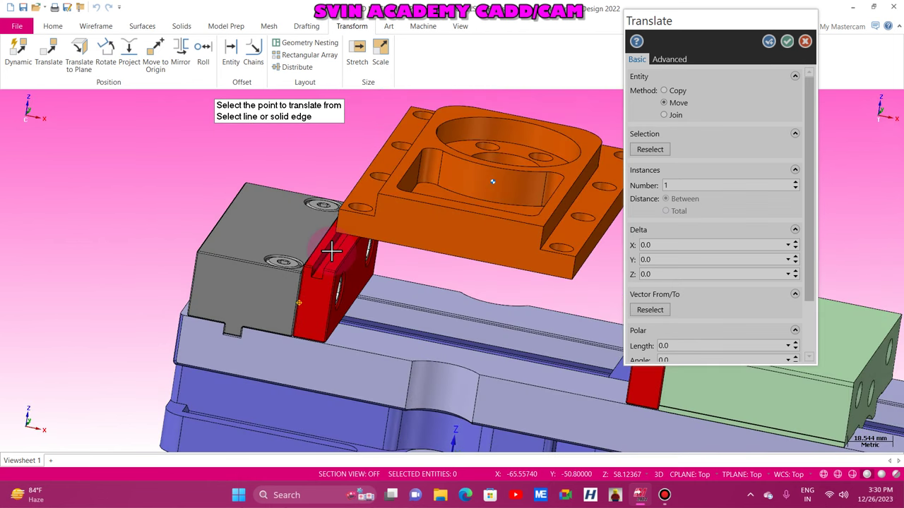
pyautogui.moveTo(332, 251); pyautogui.dragTo(339, 219, button='middle')
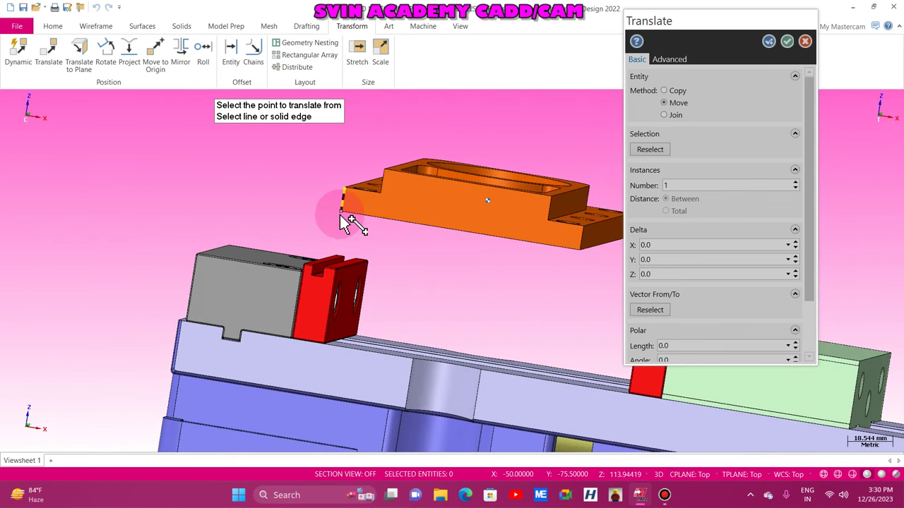
pyautogui.moveTo(343, 303); pyautogui.dragTo(291, 281, button='middle')
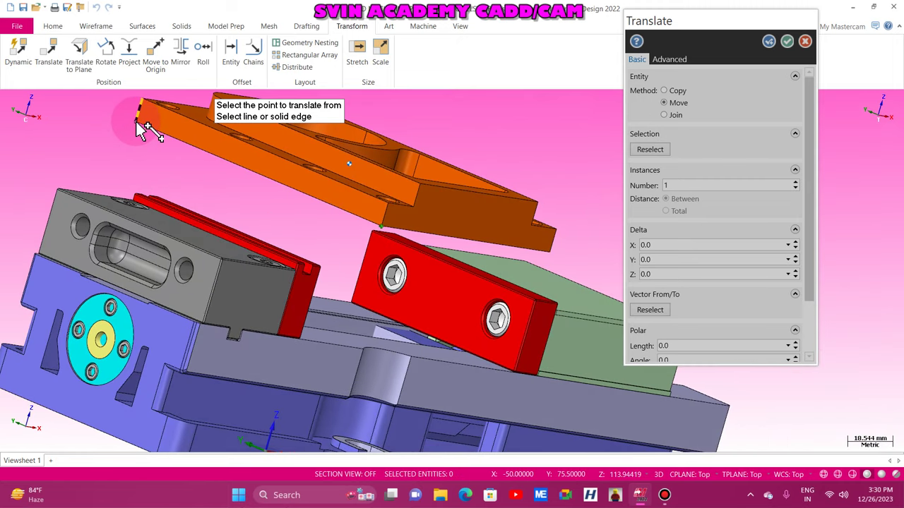
pyautogui.click(260, 180)
# Place the plate at the midpoint of the red fixed jaw plate's upper inner edge and apply the move
pyautogui.moveTo(218, 278); pyautogui.dragTo(434, 302, button='middle')
pyautogui.moveTo(417, 247); pyautogui.dragTo(347, 322, button='middle')
pyautogui.scroll(2, 343, 165)
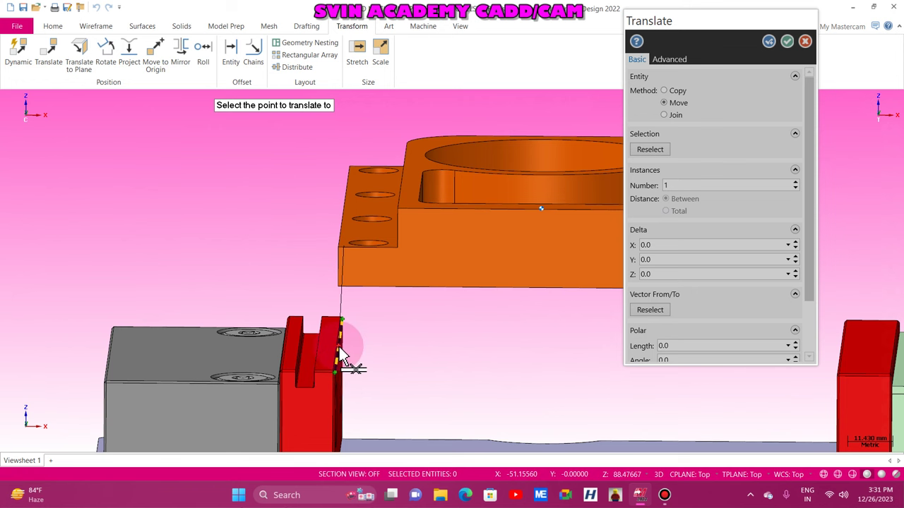
pyautogui.click(342, 353)
pyautogui.scroll(-2, 154, 199)
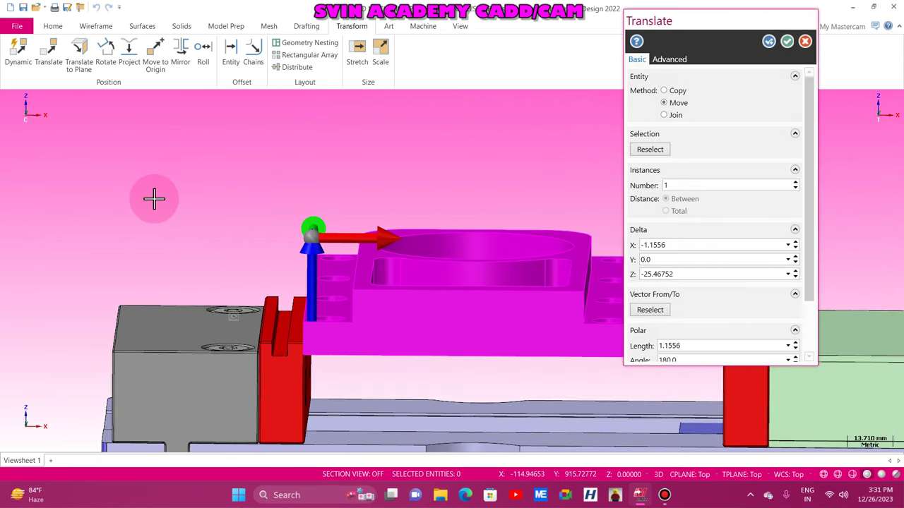
pyautogui.scroll(-2, 154, 199)
pyautogui.click(770, 41)
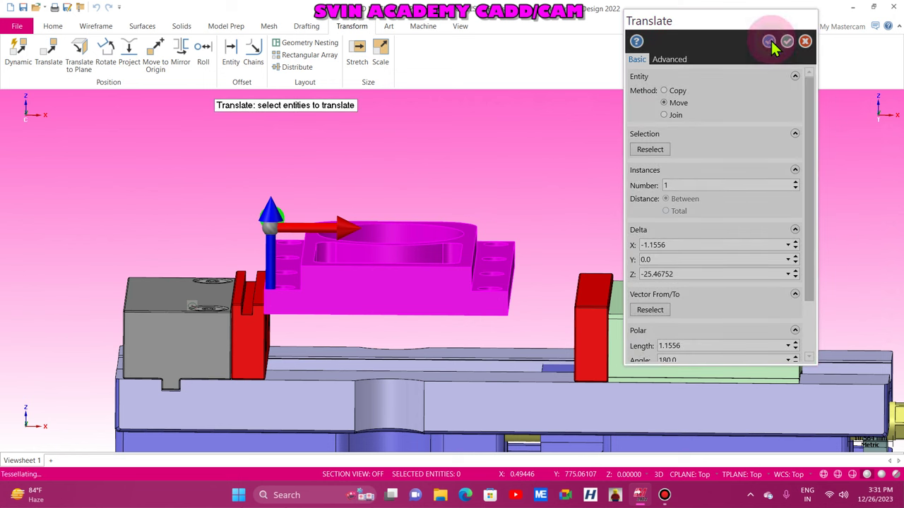
# Select the green movable jaw block with its jaw plate and screws as the entities to translate, and finish the selection
pyautogui.moveTo(177, 162); pyautogui.dragTo(383, 288, button='middle')
pyautogui.click(501, 265)
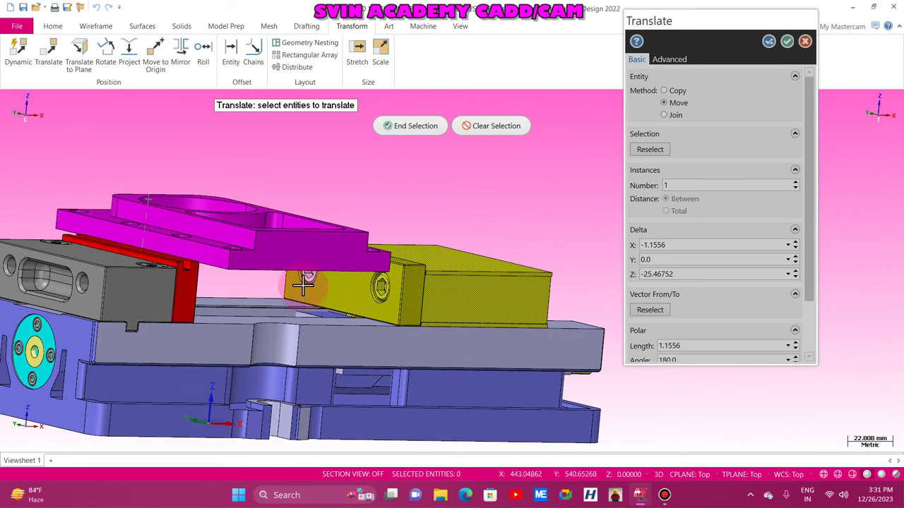
pyautogui.moveTo(473, 303); pyautogui.dragTo(426, 238, button='middle')
pyautogui.scroll(-3, 235, 311)
pyautogui.scroll(5, 518, 314)
pyautogui.click(491, 288)
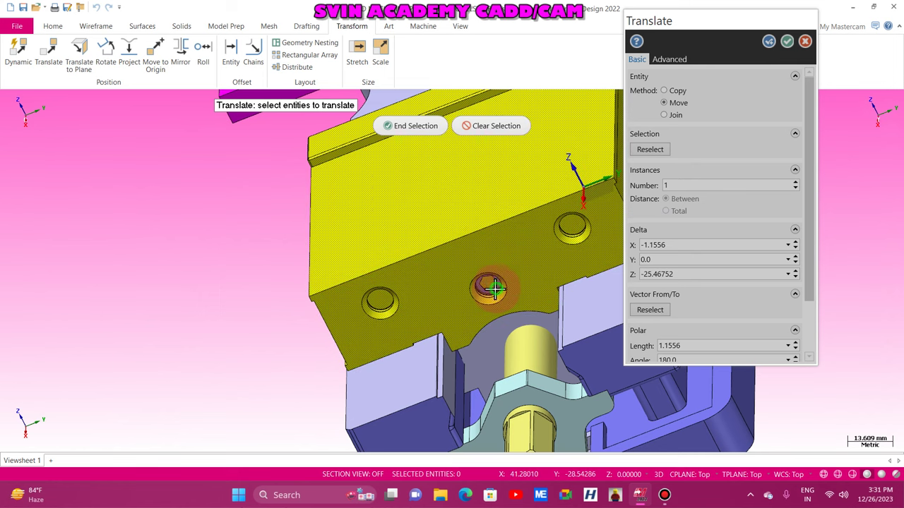
pyautogui.scroll(-5, 381, 321)
pyautogui.moveTo(363, 333); pyautogui.dragTo(756, 306, button='middle')
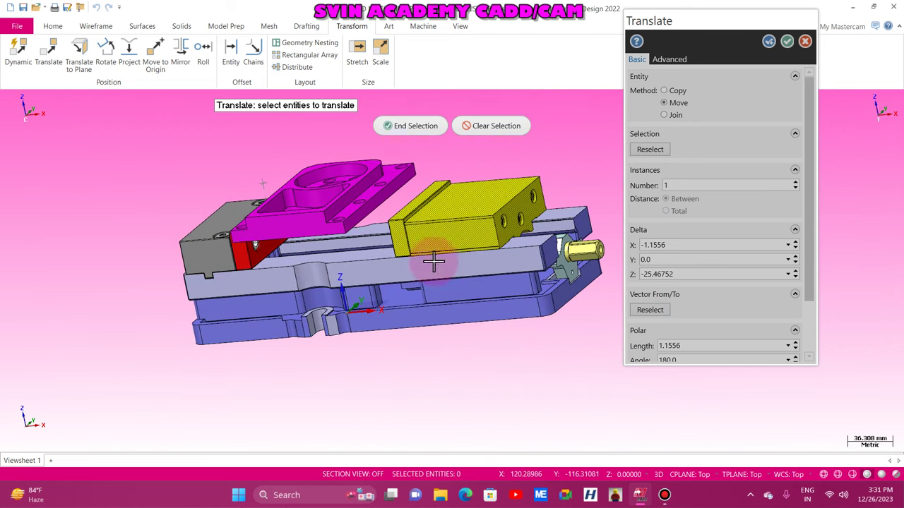
pyautogui.moveTo(496, 243); pyautogui.dragTo(535, 286, button='middle')
pyautogui.click(413, 126)
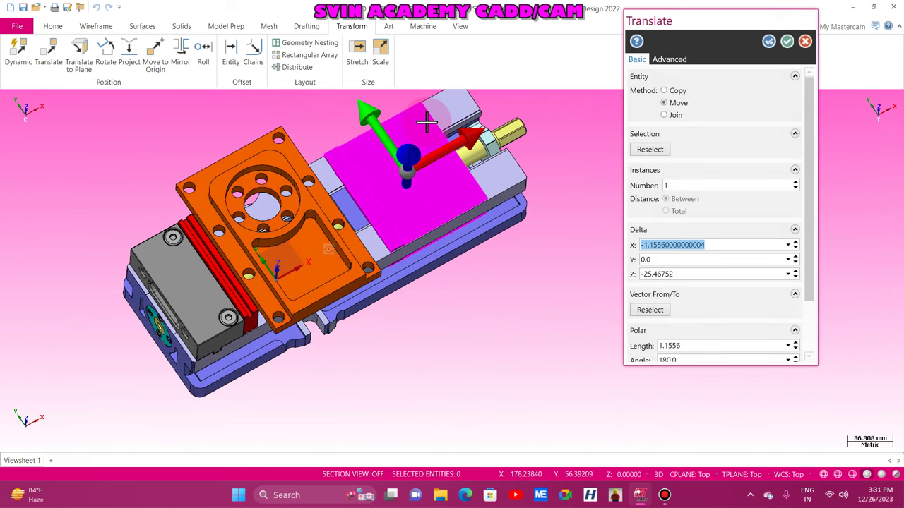
# Redefine the translation vector, taking the midpoint of the movable jaw plate's upper inner edge as the from-point
pyautogui.click(651, 311)
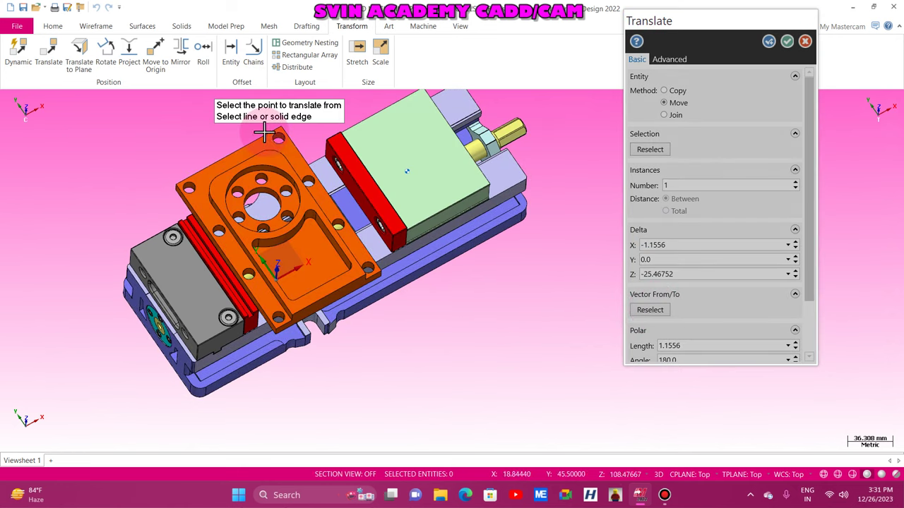
pyautogui.scroll(5, 264, 132)
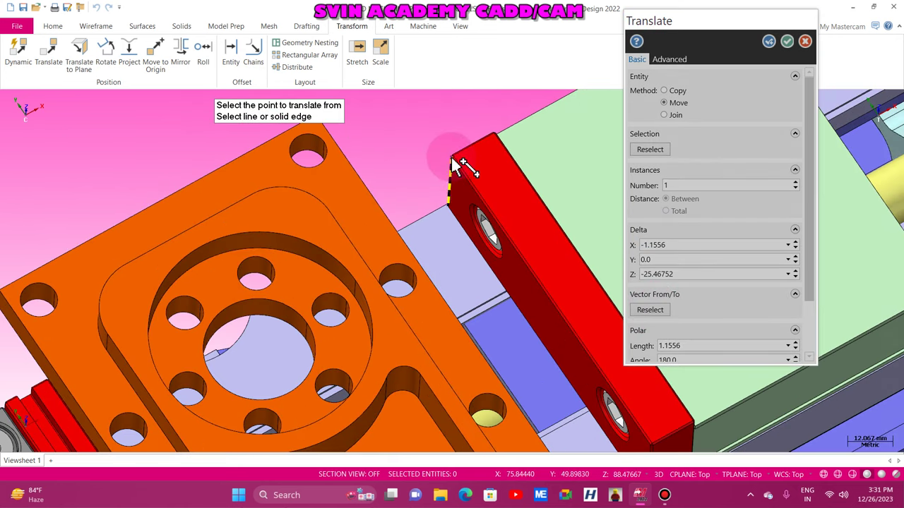
pyautogui.scroll(-2, 321, 148)
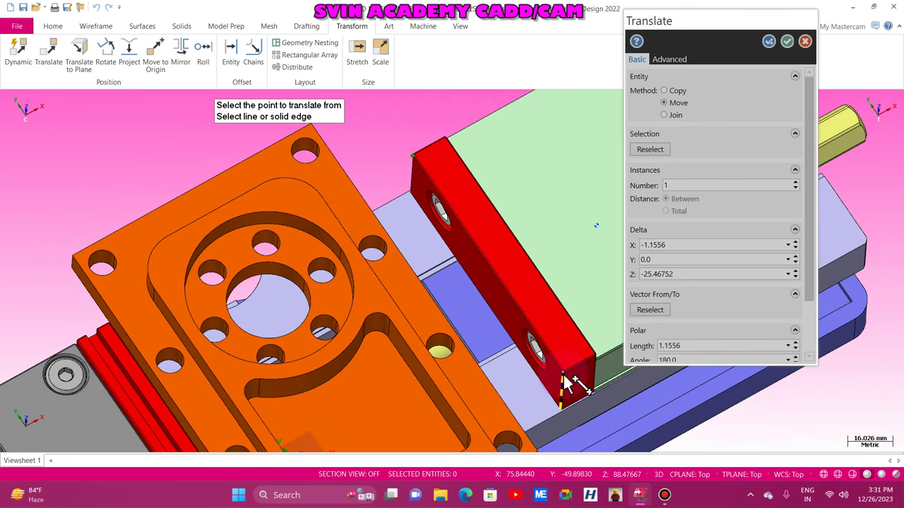
pyautogui.click(477, 268)
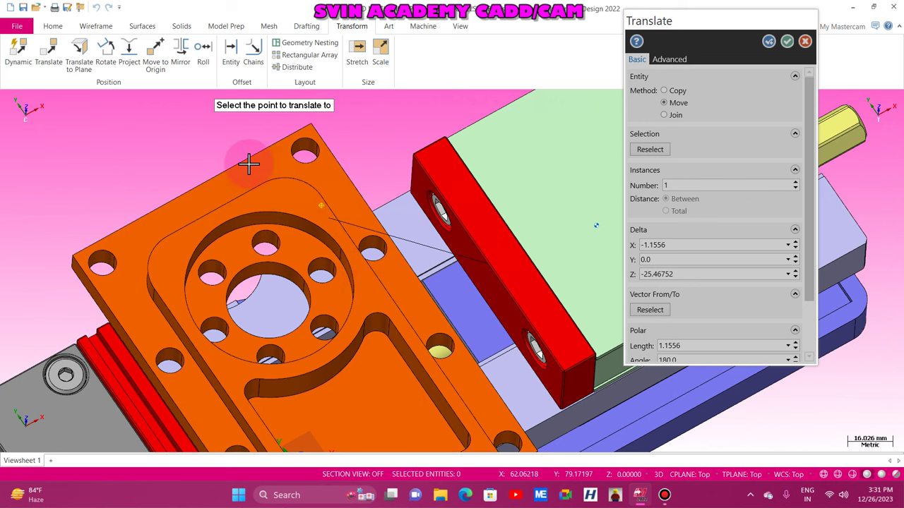
# Place the movable jaw at the midpoint of the plate's lower long edge facing it, apply the move, and show the front view
pyautogui.moveTo(249, 164); pyautogui.dragTo(393, 234, button='middle')
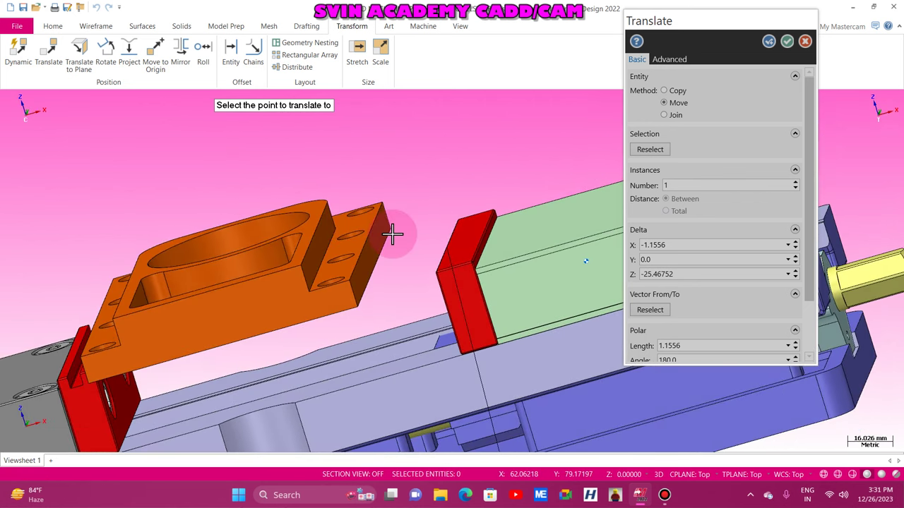
pyautogui.click(375, 271)
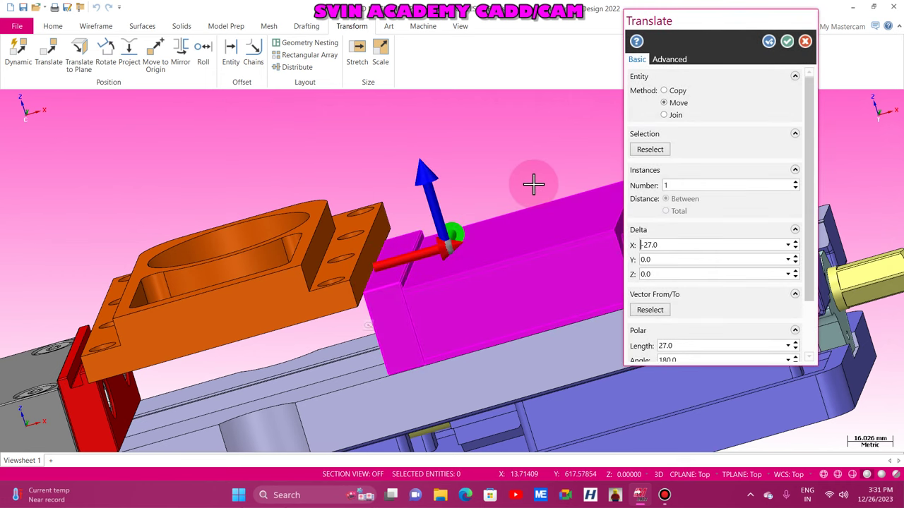
pyautogui.scroll(-1, 533, 184)
pyautogui.click(786, 41)
pyautogui.rightClick(496, 119)
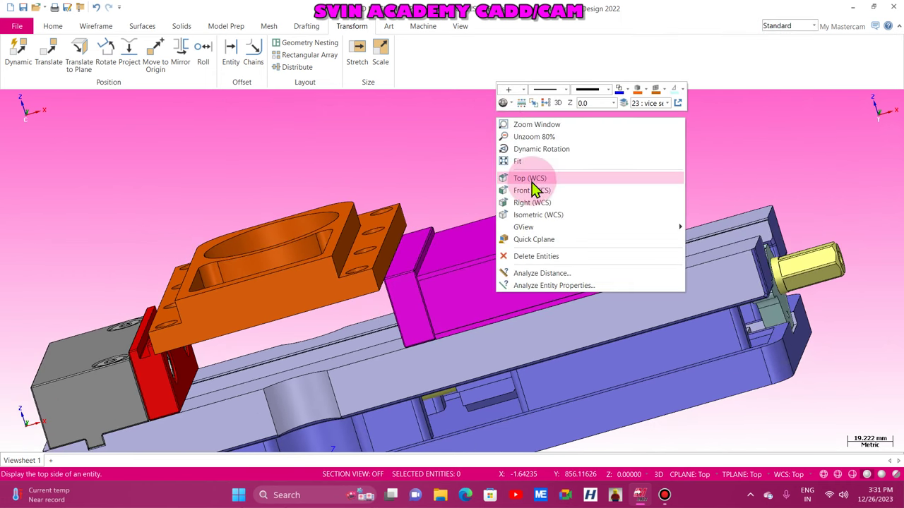
pyautogui.click(531, 186)
pyautogui.scroll(5, 400, 265)
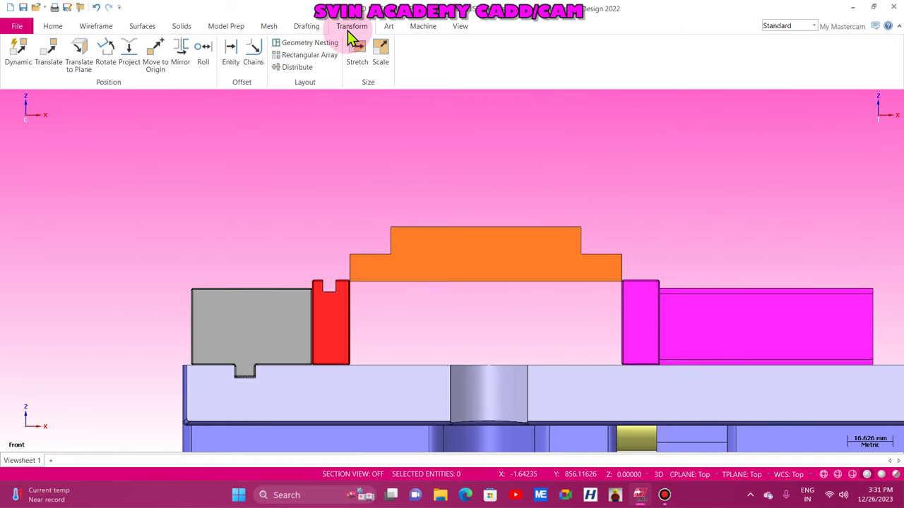
pyautogui.click(48, 53)
pyautogui.click(456, 247)
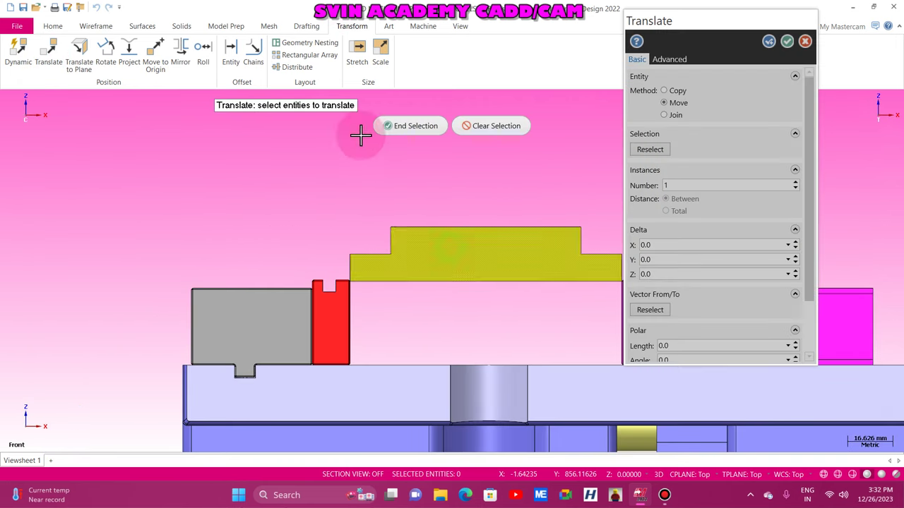
pyautogui.click(406, 125)
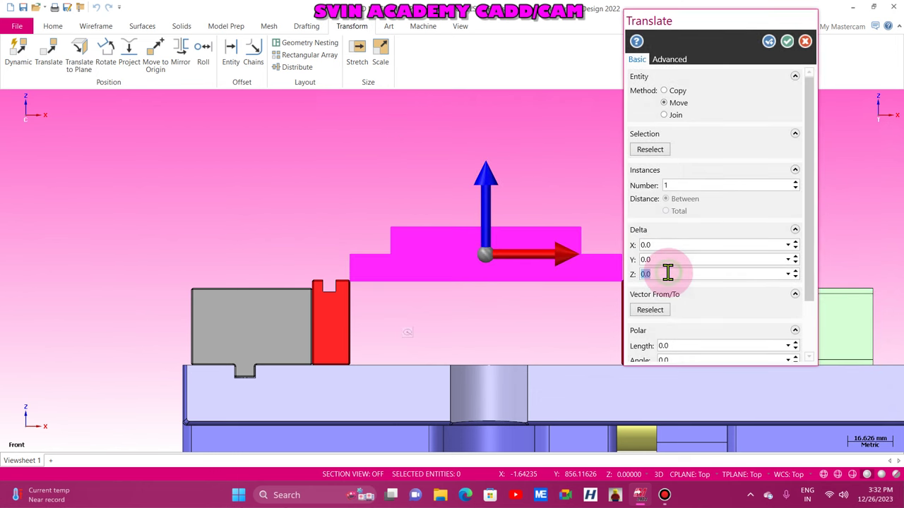
pyautogui.click(455, 288)
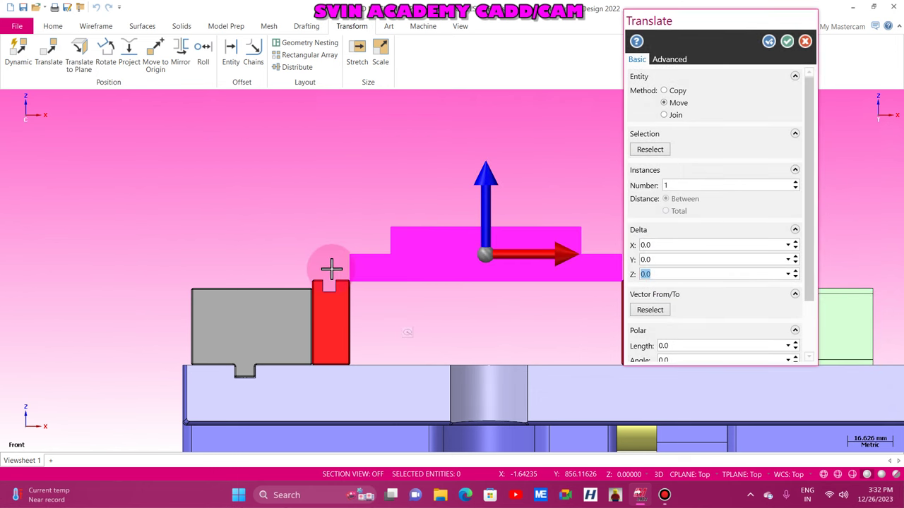
pyautogui.press('Return')
# Analyze the vertical edge of the plate's lower flange beside the fixed jaw to find its height
pyautogui.click(57, 65)
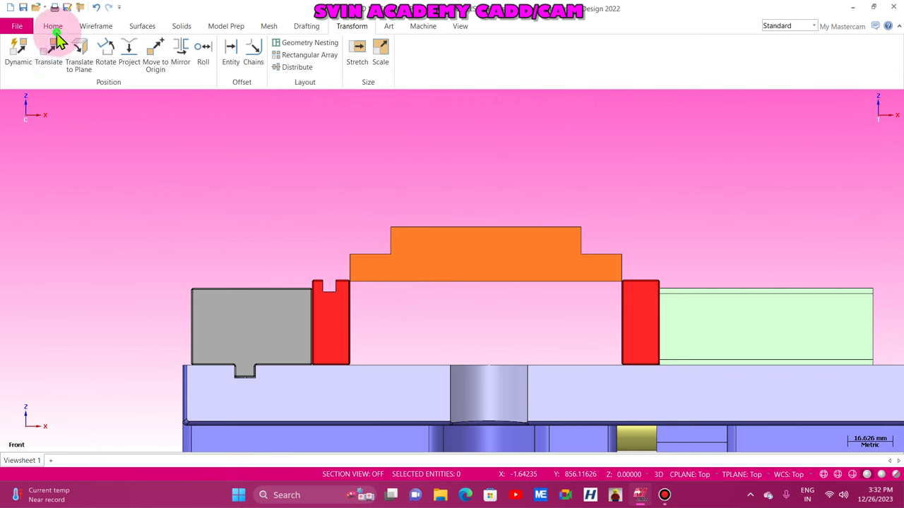
pyautogui.click(53, 27)
pyautogui.click(503, 60)
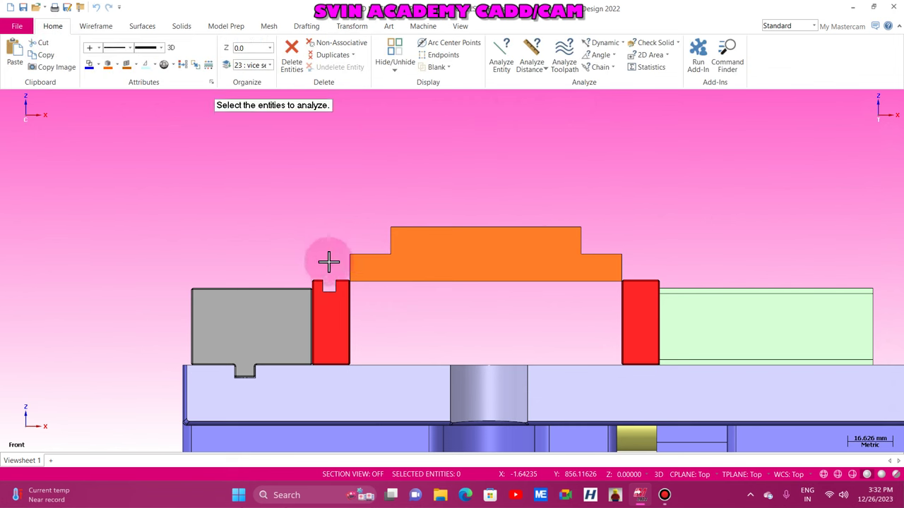
pyautogui.click(350, 264)
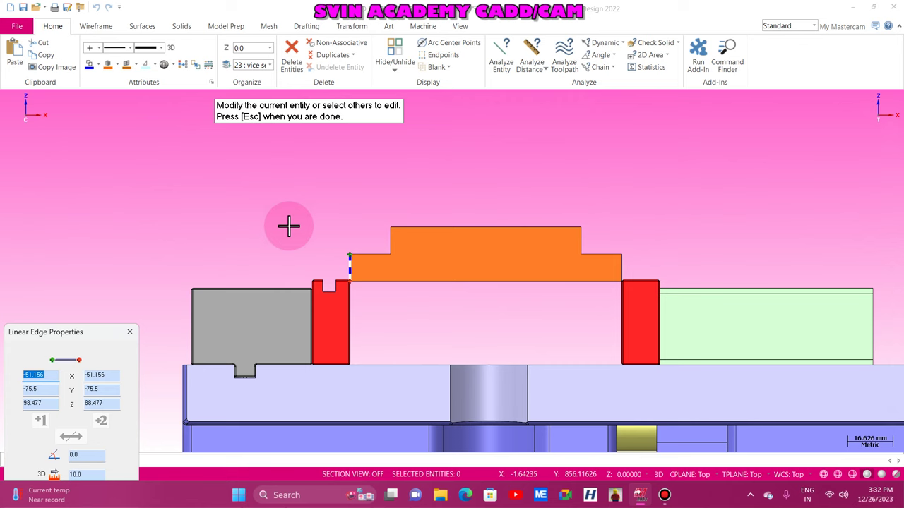
pyautogui.moveTo(99, 332); pyautogui.dragTo(130, 128)
pyautogui.press('Escape')
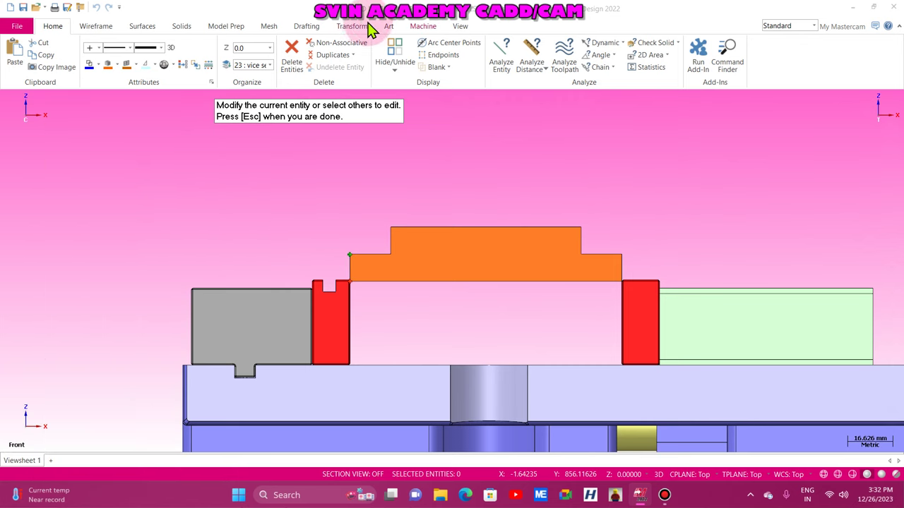
# Translate the plate with the Move method by a Z delta of -10.0, accept it, and clear the result colours
pyautogui.click(363, 27)
pyautogui.click(51, 63)
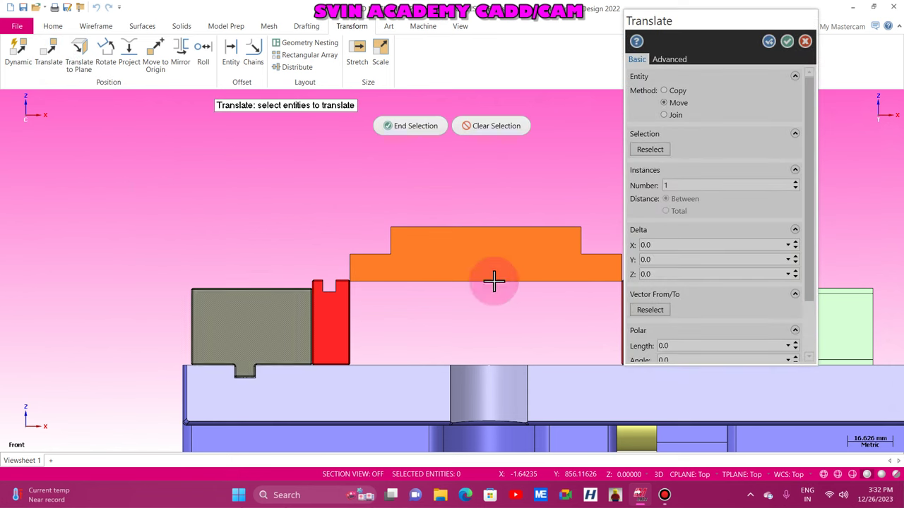
pyautogui.click(478, 262)
pyautogui.click(402, 127)
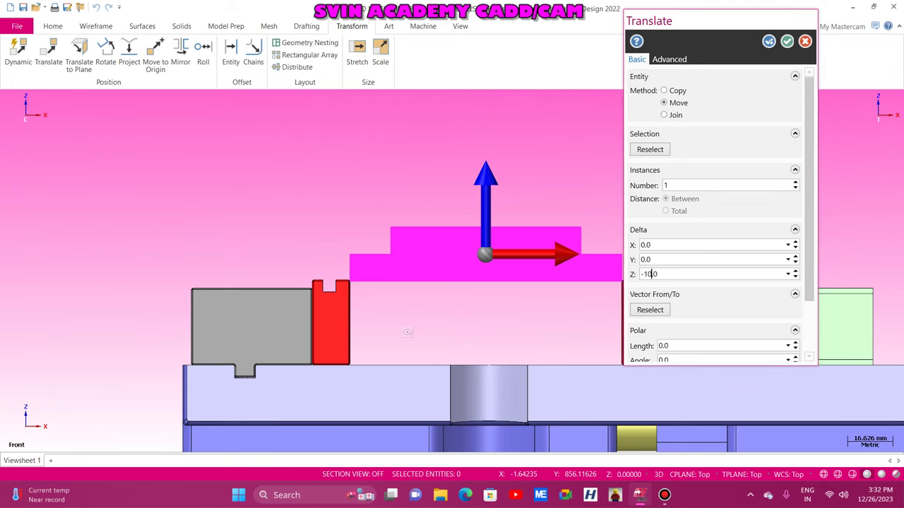
pyautogui.press('Tab')
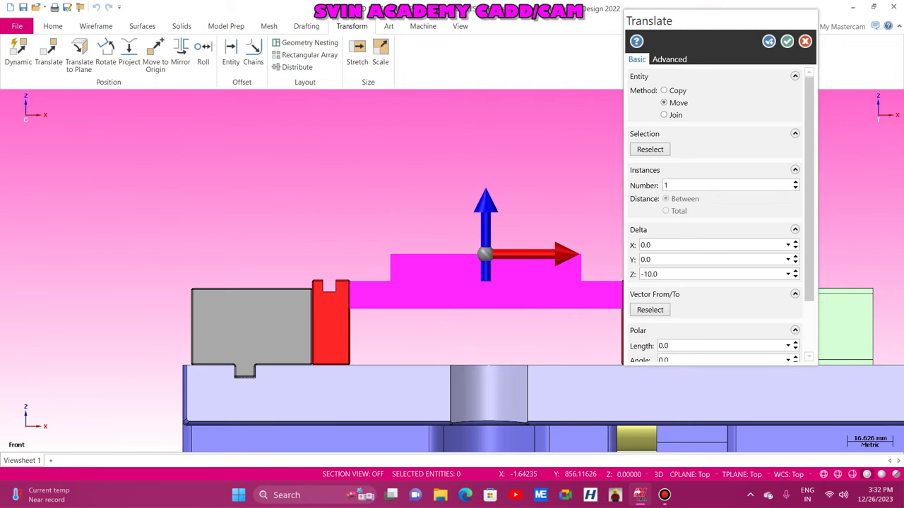
pyautogui.click(787, 41)
pyautogui.rightClick(270, 150)
pyautogui.click(328, 142)
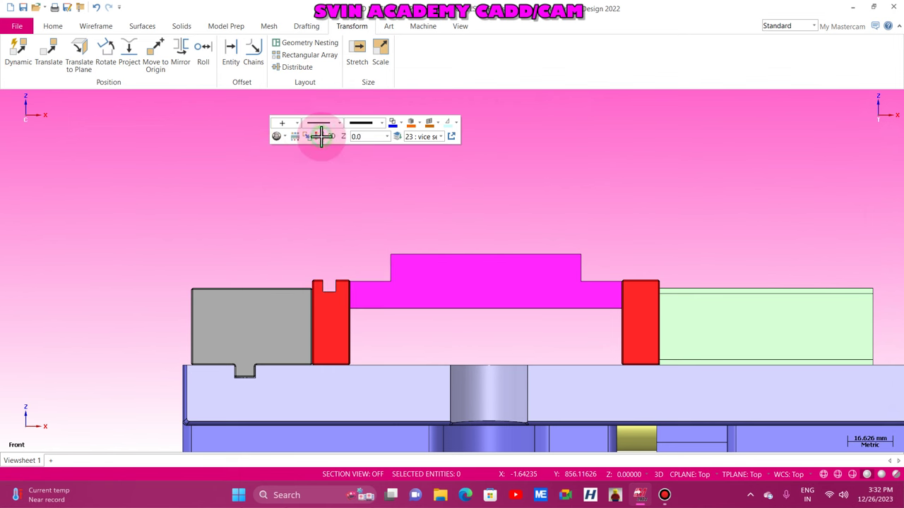
# Examine the plate's seating between the vice jaws from several angles, ending in the isometric view
pyautogui.rightClick(141, 169)
pyautogui.click(178, 264)
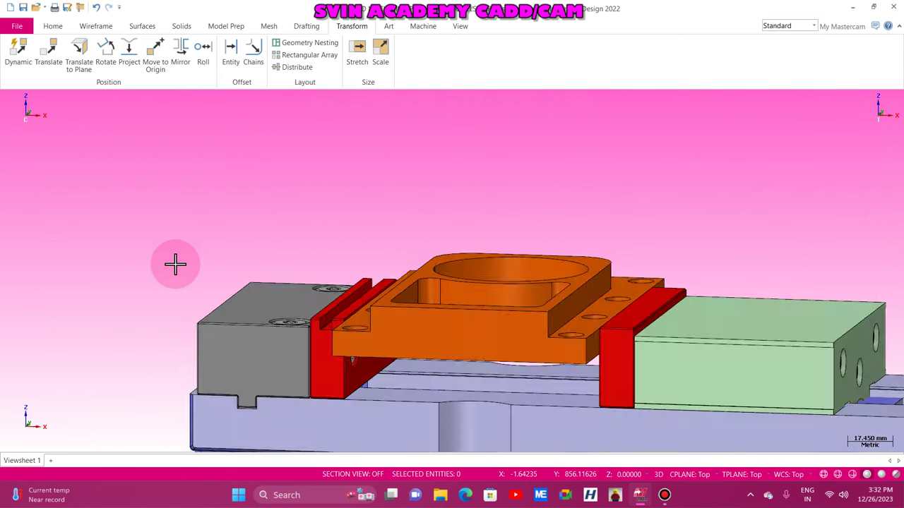
pyautogui.scroll(-4, 144, 145)
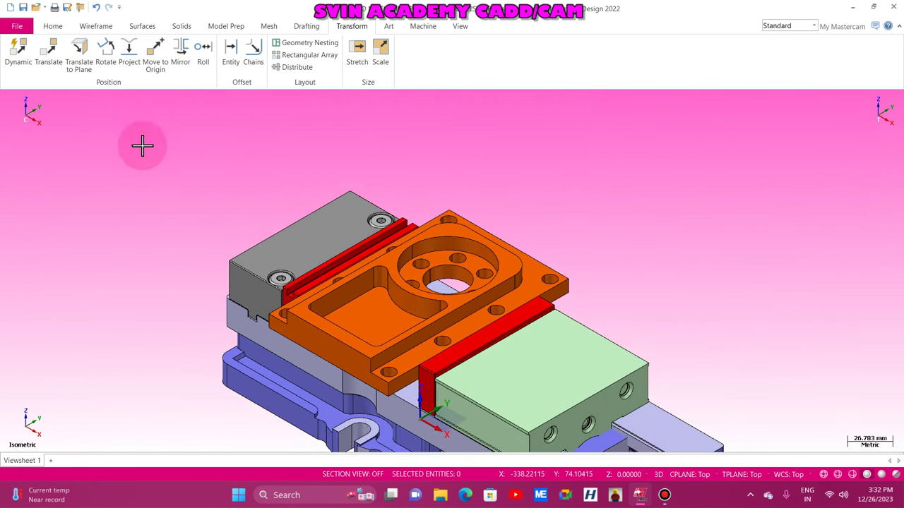
pyautogui.scroll(4, 297, 240)
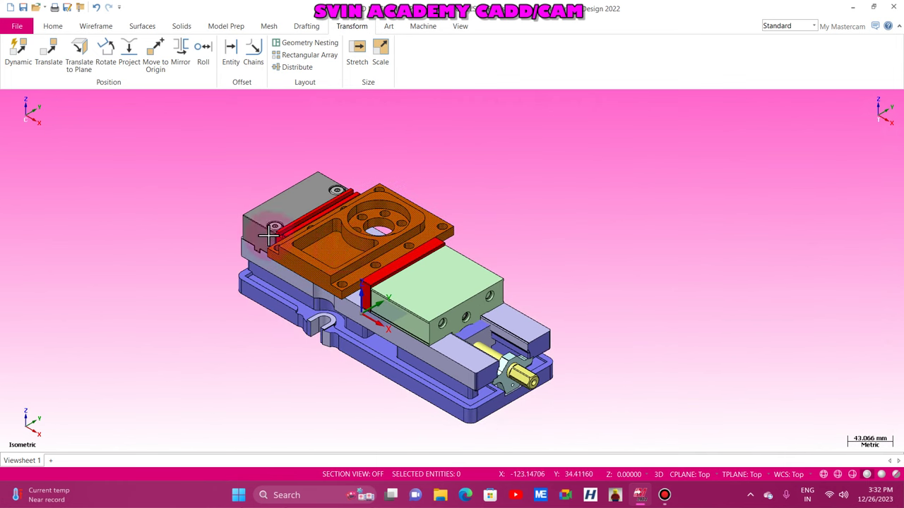
pyautogui.moveTo(303, 244); pyautogui.dragTo(385, 265, button='middle')
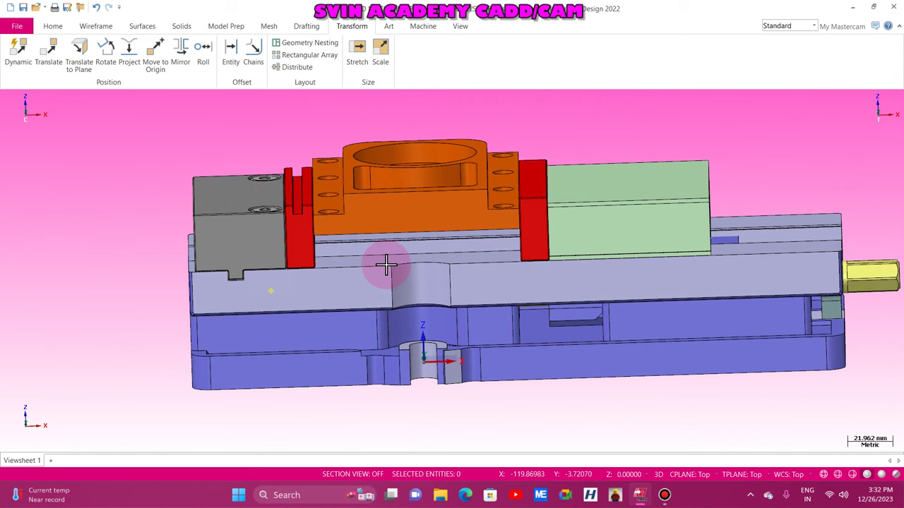
pyautogui.rightClick(201, 165)
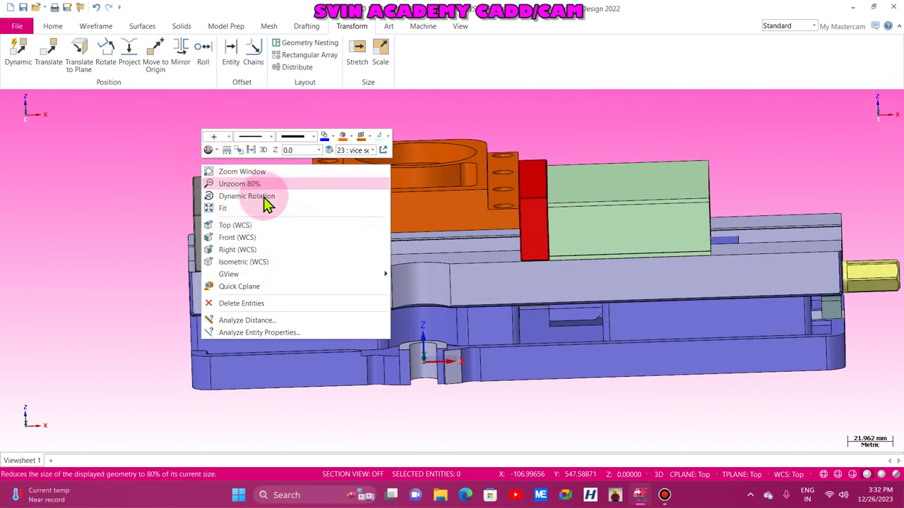
pyautogui.click(256, 262)
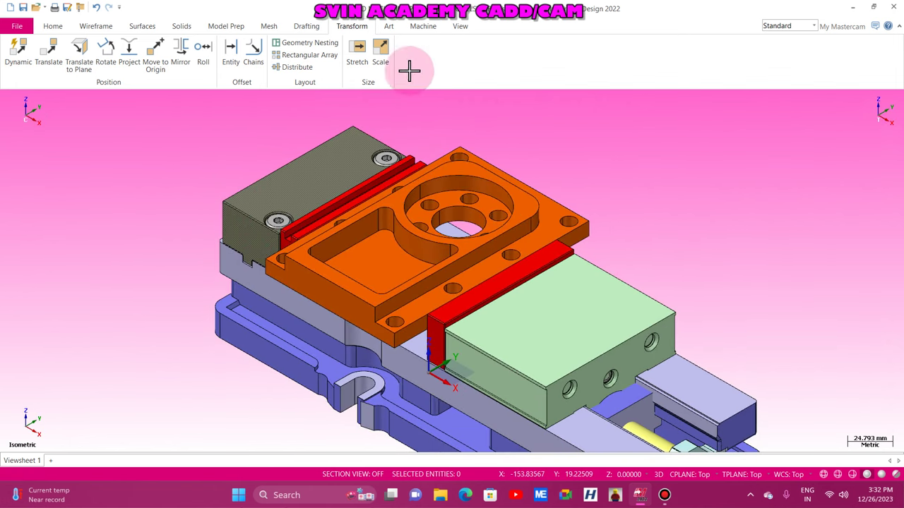
# Open the Levels manager, turn on the visibility of level 2 (boundary), and make it the main level
pyautogui.click(459, 27)
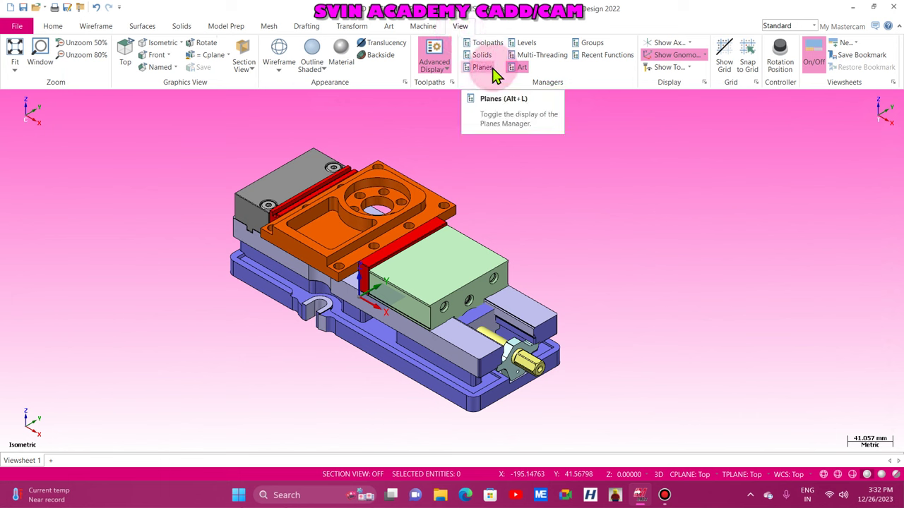
pyautogui.click(522, 42)
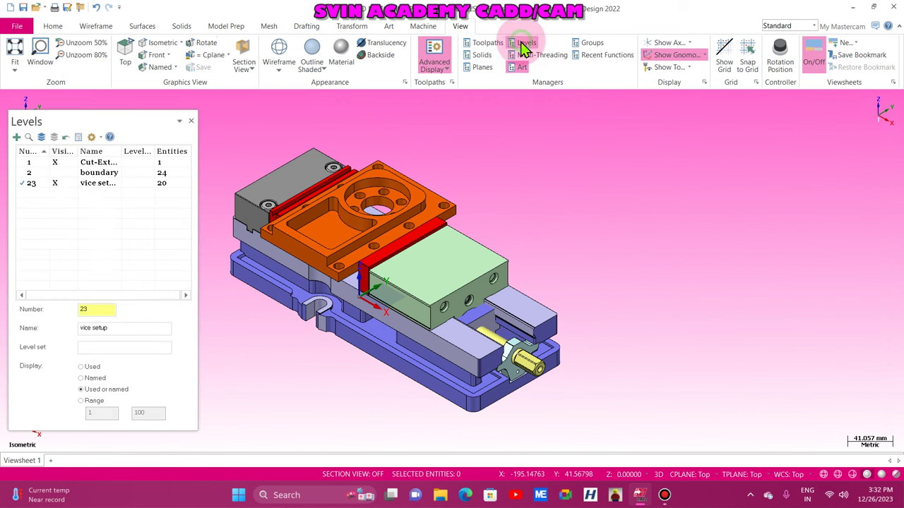
pyautogui.click(49, 172)
pyautogui.moveTo(414, 343); pyautogui.dragTo(263, 416, button='middle')
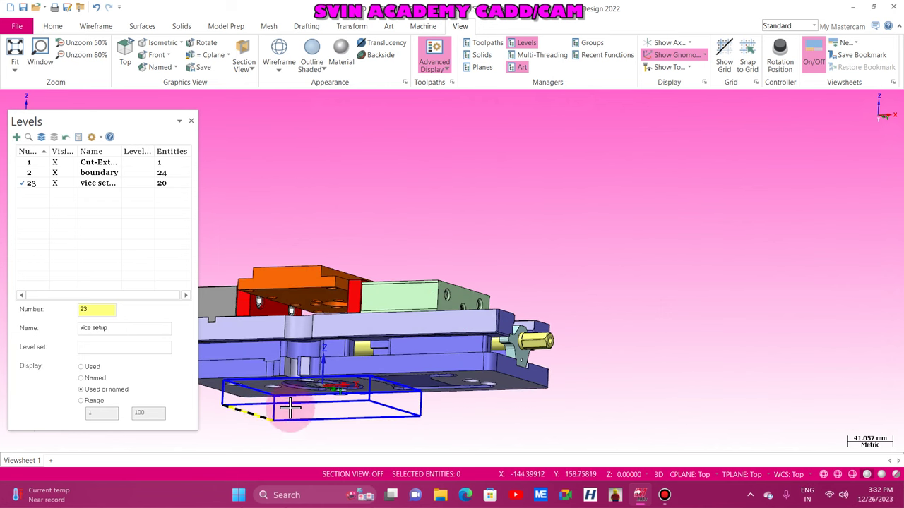
pyautogui.scroll(-3, 606, 283)
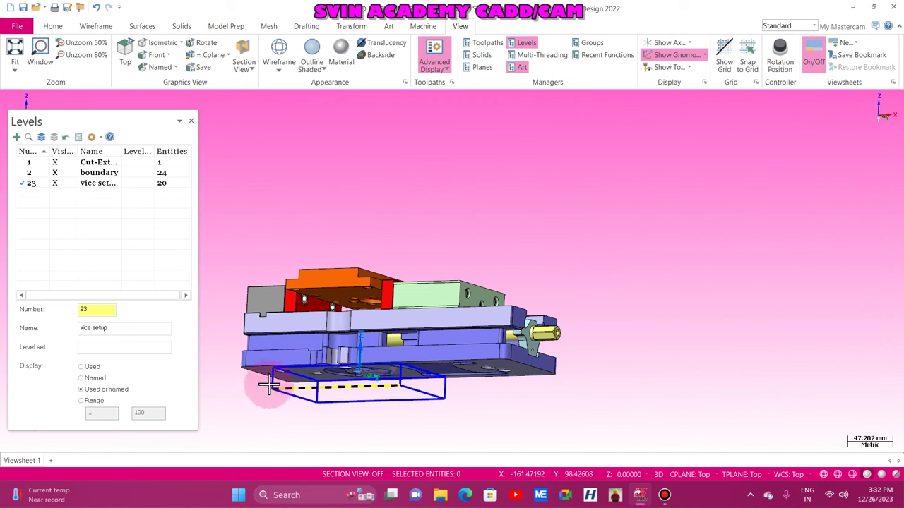
pyautogui.click(268, 385)
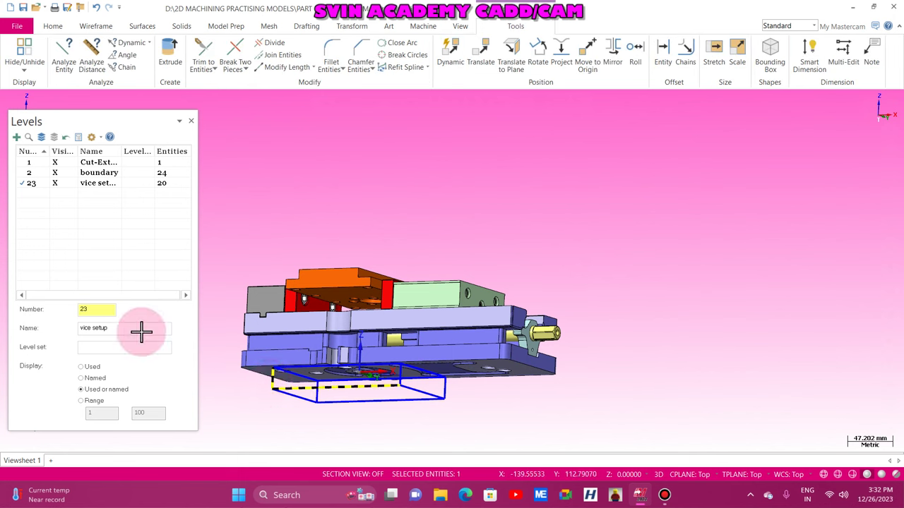
pyautogui.click(29, 174)
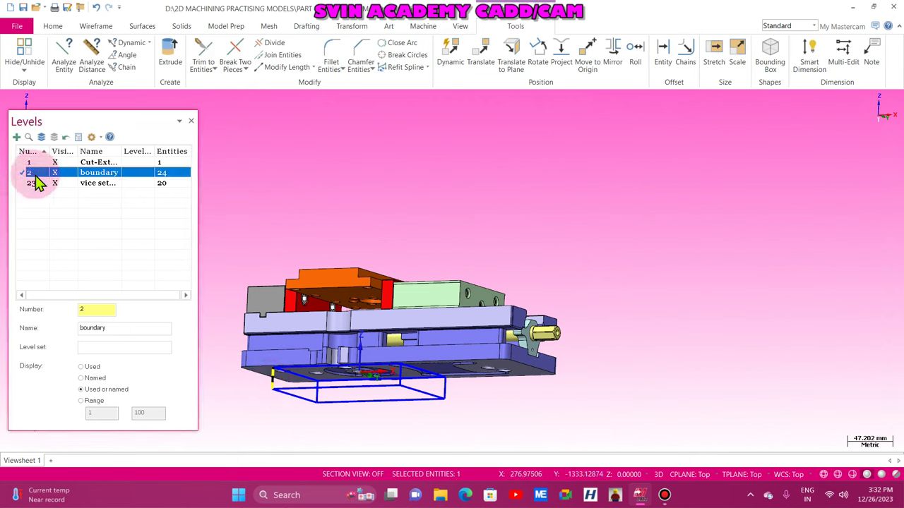
# Hide levels 1 and 23 and delete all entities on the boundary level
pyautogui.click(55, 162)
pyautogui.click(54, 182)
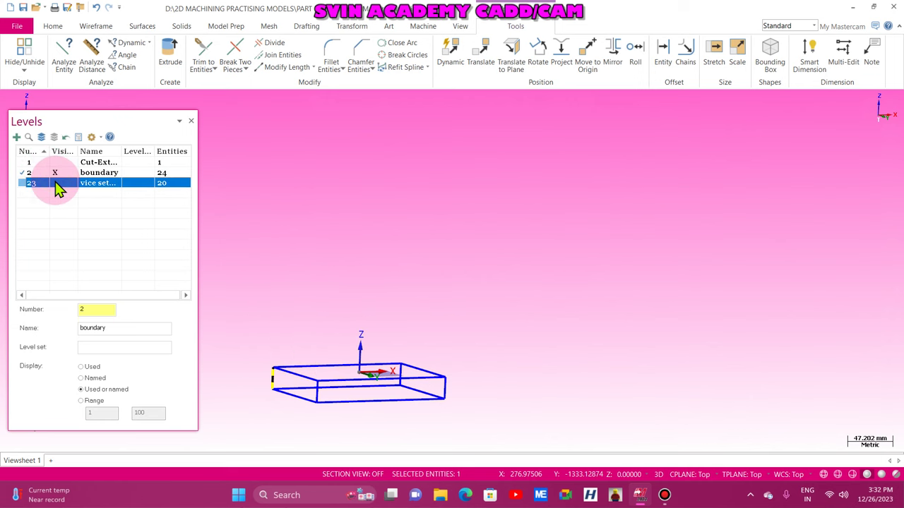
pyautogui.rightClick(70, 174)
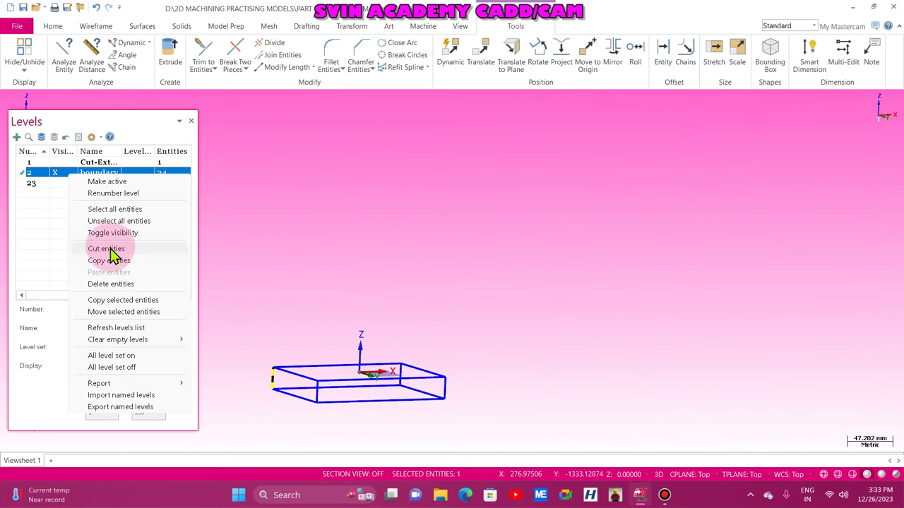
pyautogui.click(104, 285)
# Turn on the visibility of level 1 in the isometric view and select all geometry for a rectangular Bounding Box
pyautogui.rightClick(289, 198)
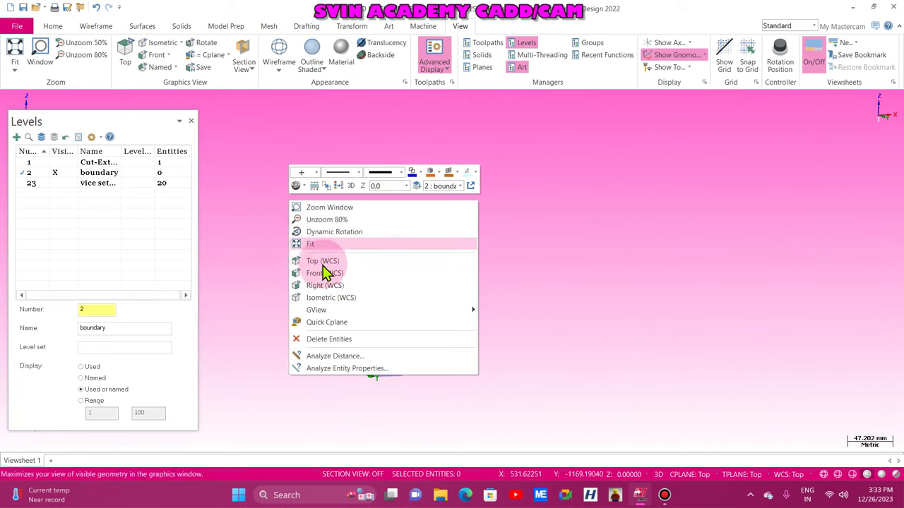
pyautogui.click(316, 293)
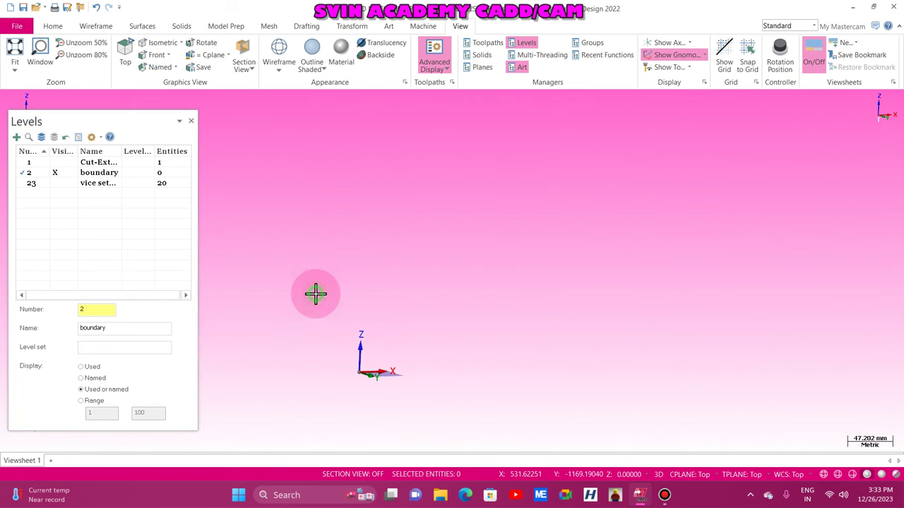
pyautogui.click(56, 162)
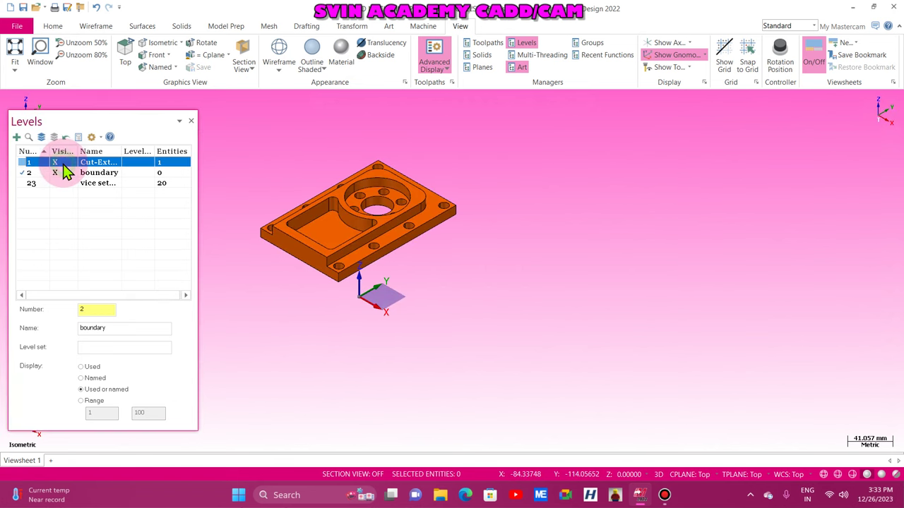
pyautogui.click(97, 26)
pyautogui.click(361, 67)
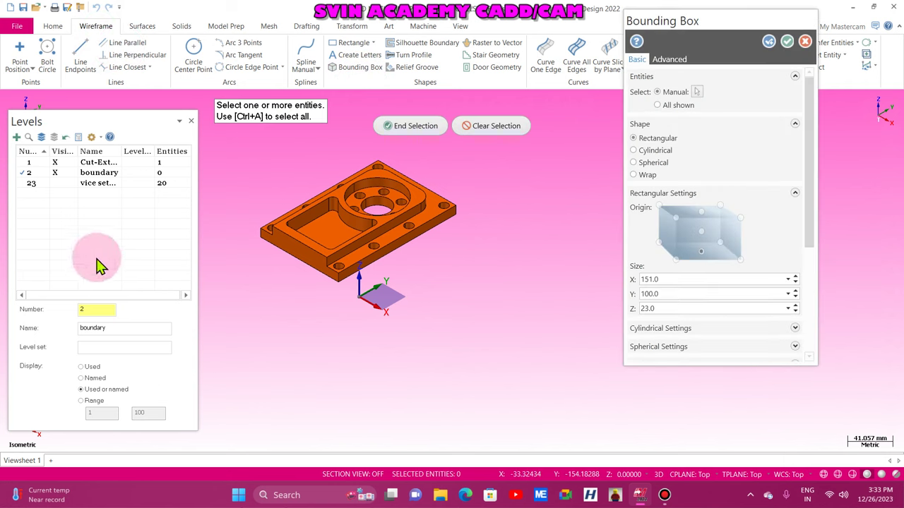
pyautogui.click(336, 323)
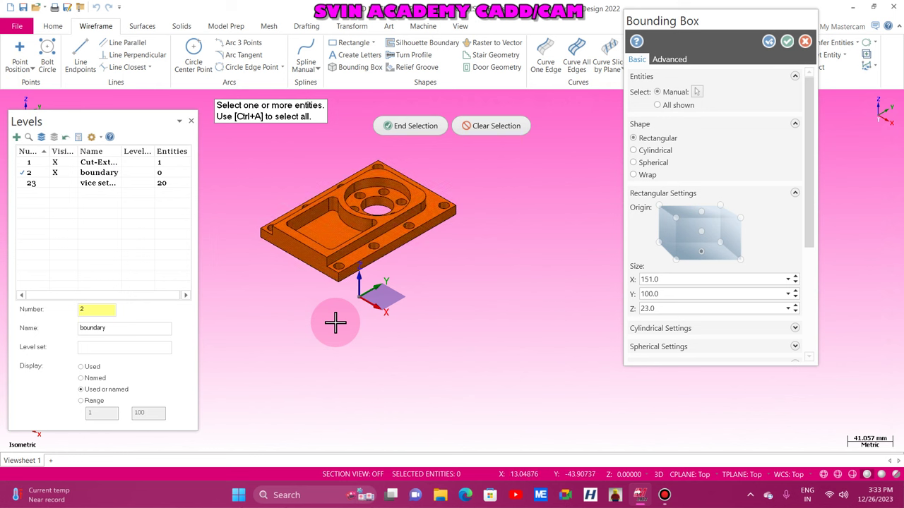
pyautogui.hotkey('ctrl', 'a')
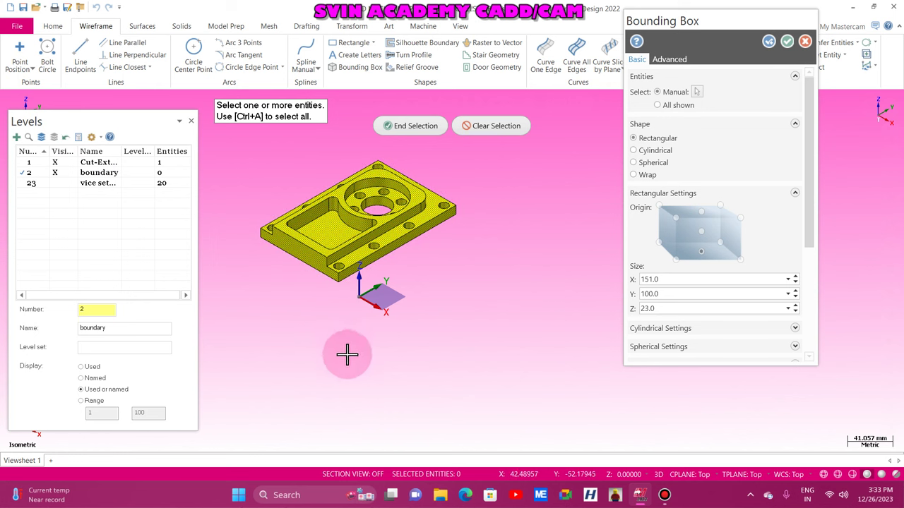
pyautogui.click(415, 126)
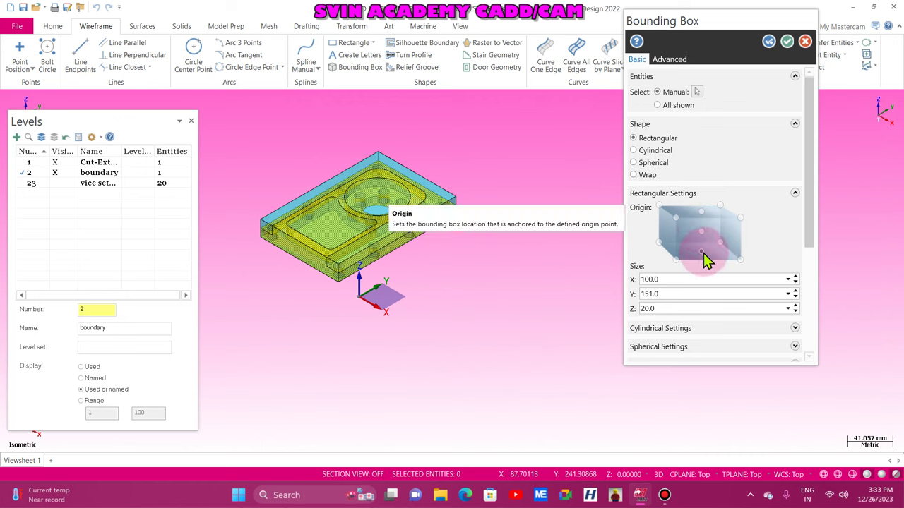
# Set the bounding box's Z size to 23.0 and create it as lines and arcs
pyautogui.doubleClick(670, 308)
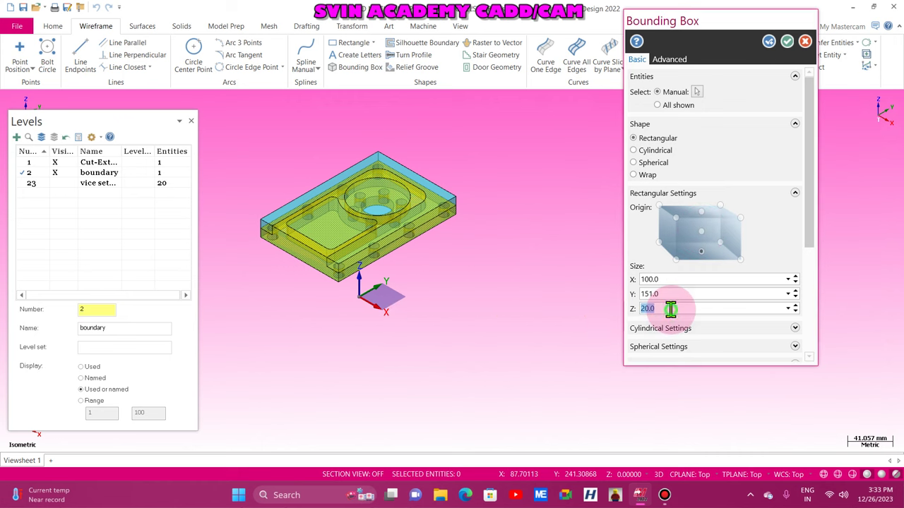
pyautogui.click(748, 316)
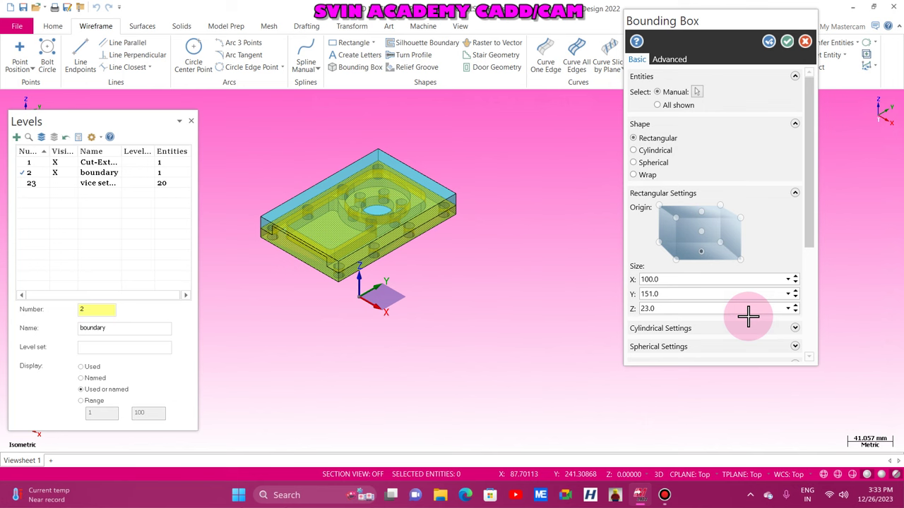
pyautogui.scroll(-5, 791, 212)
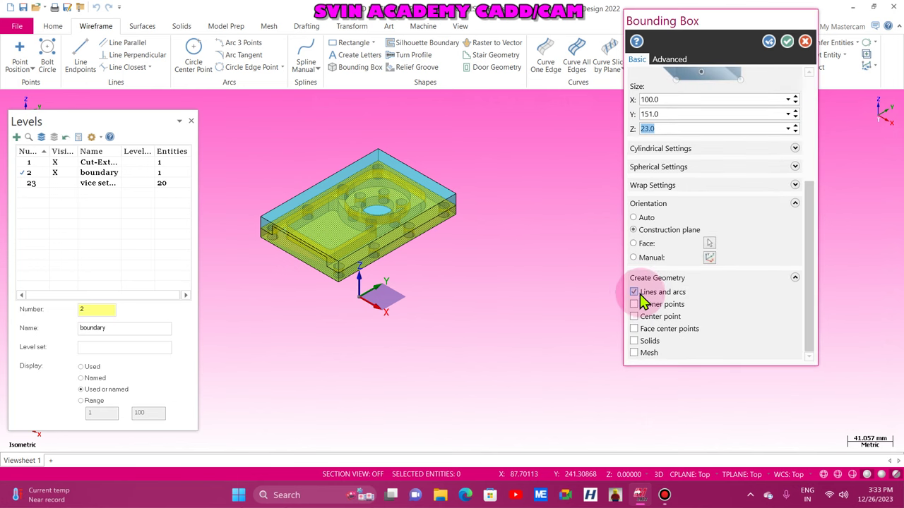
pyautogui.click(787, 42)
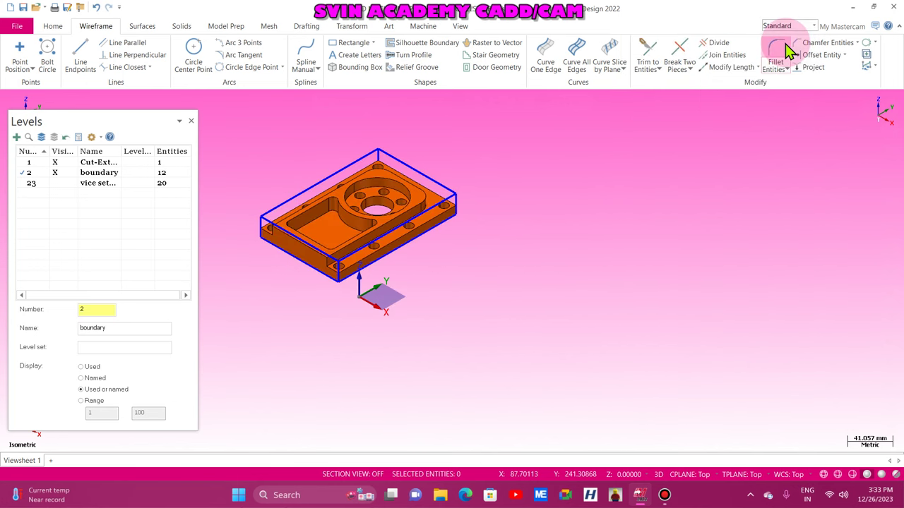
# Move the plate and its boundary box to the origin from the centre of the box's top face, and clear the result colours
pyautogui.click(351, 26)
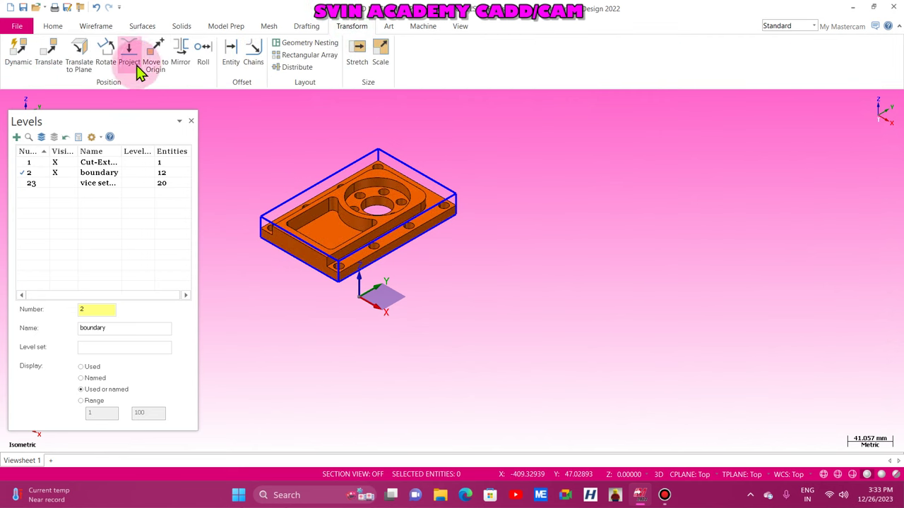
pyautogui.scroll(1, 258, 172)
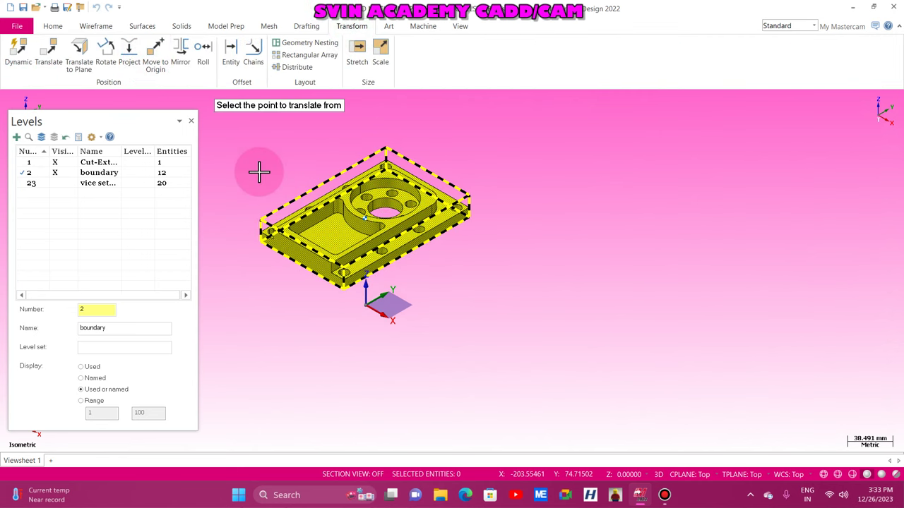
pyautogui.scroll(5, 255, 212)
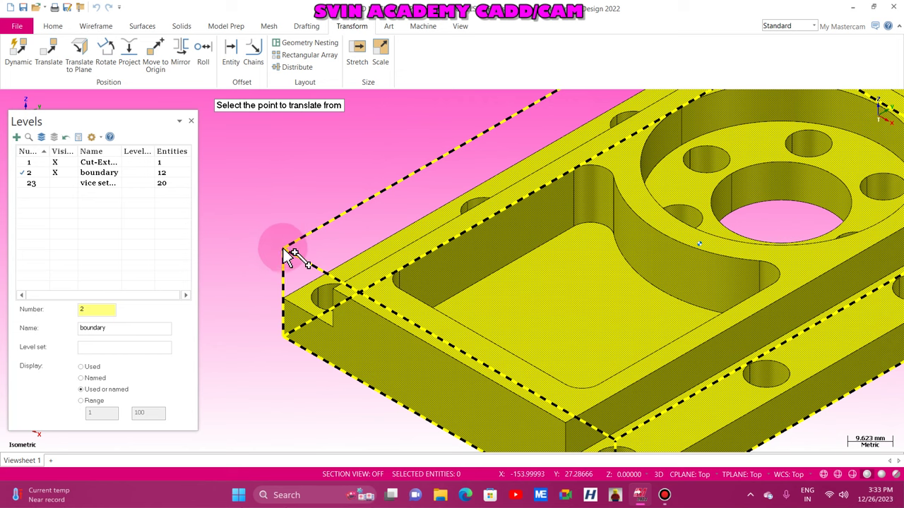
pyautogui.scroll(-2, 233, 258)
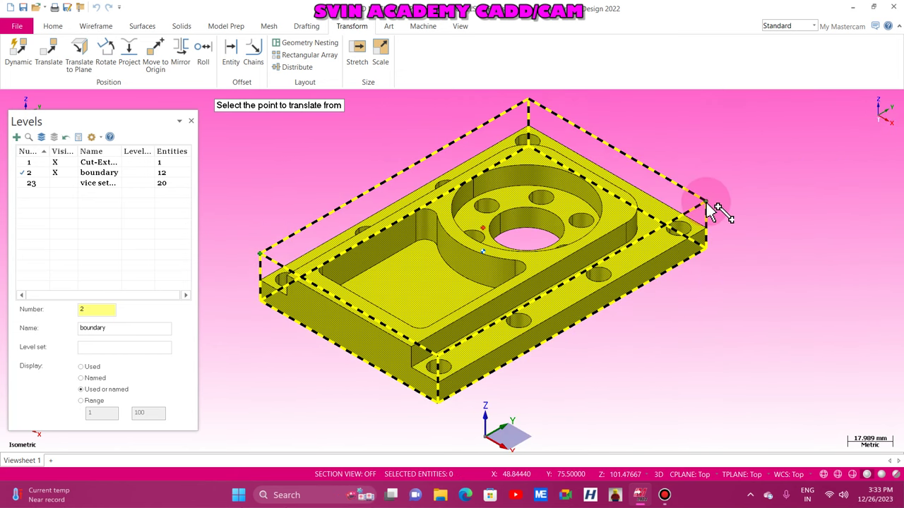
pyautogui.click(484, 235)
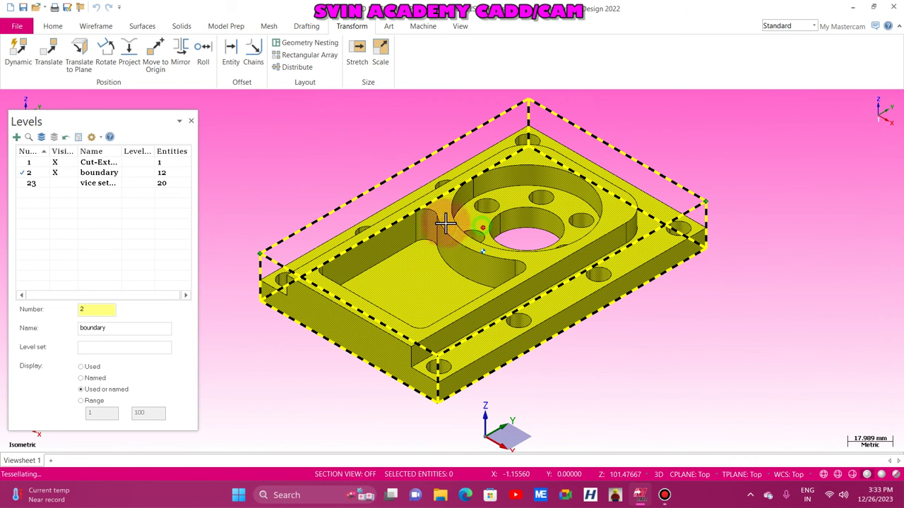
pyautogui.rightClick(327, 149)
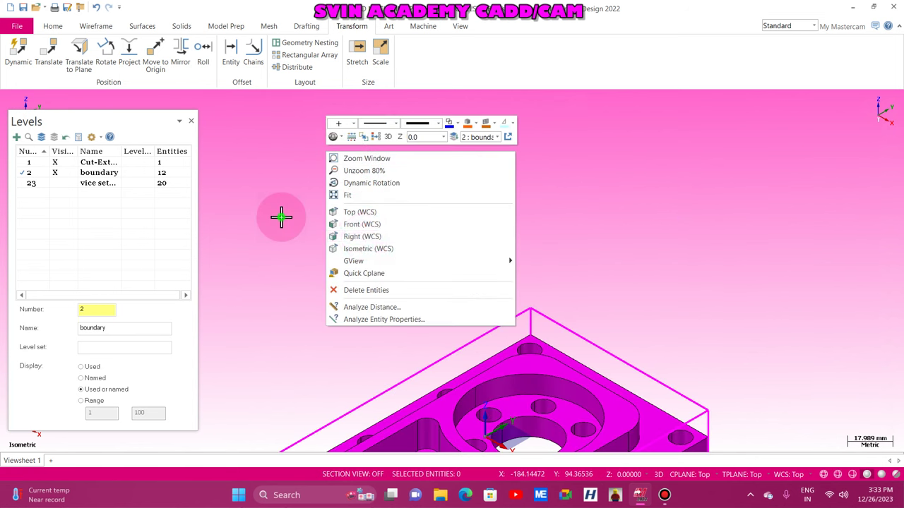
pyautogui.scroll(-2, 351, 176)
pyautogui.rightClick(343, 170)
pyautogui.click(393, 156)
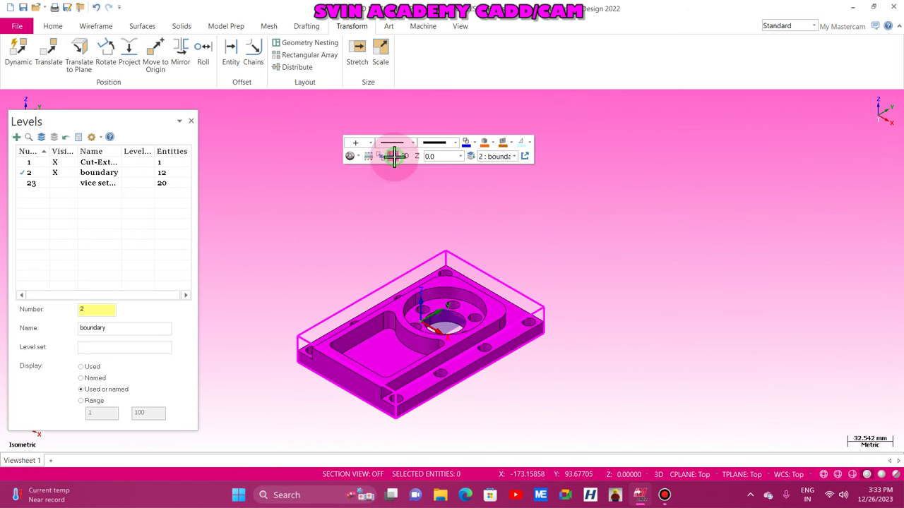
# Turn on the visibility of the vice level 23 and switch to the front view
pyautogui.click(55, 183)
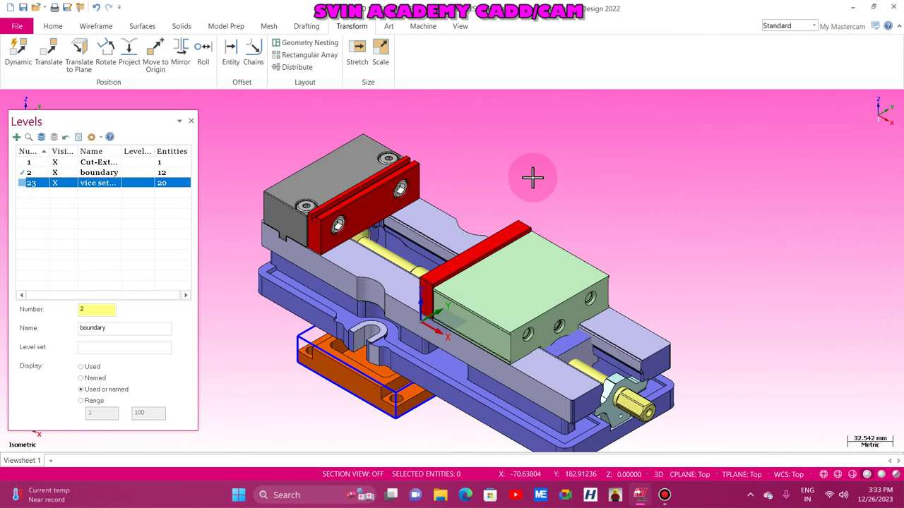
pyautogui.moveTo(533, 178); pyautogui.dragTo(649, 154, button='middle')
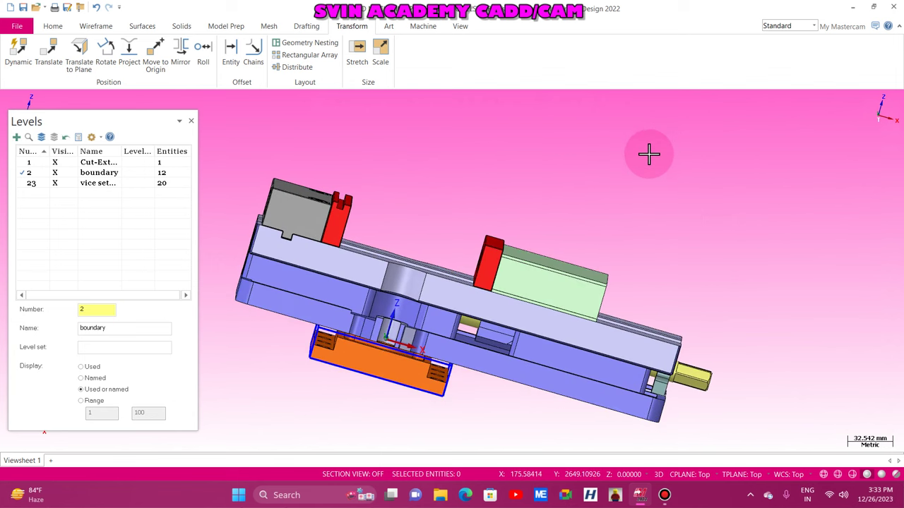
pyautogui.rightClick(346, 162)
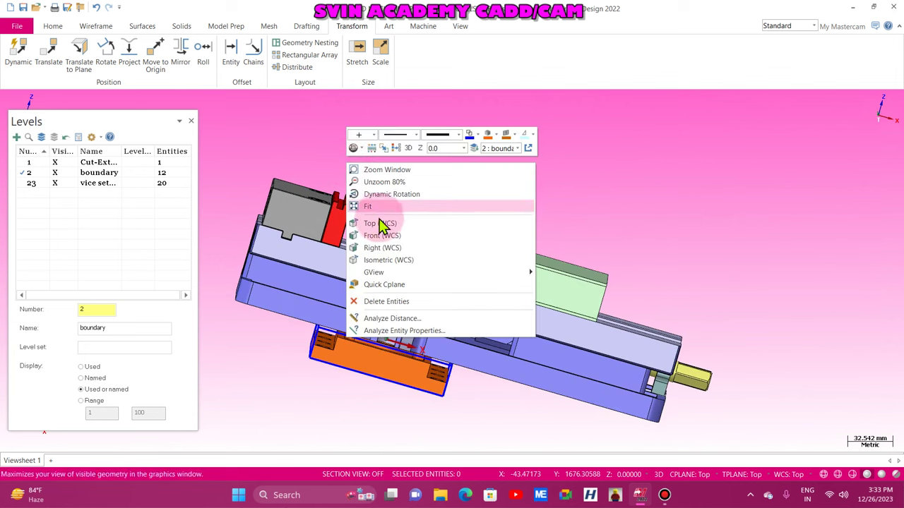
pyautogui.press('Escape')
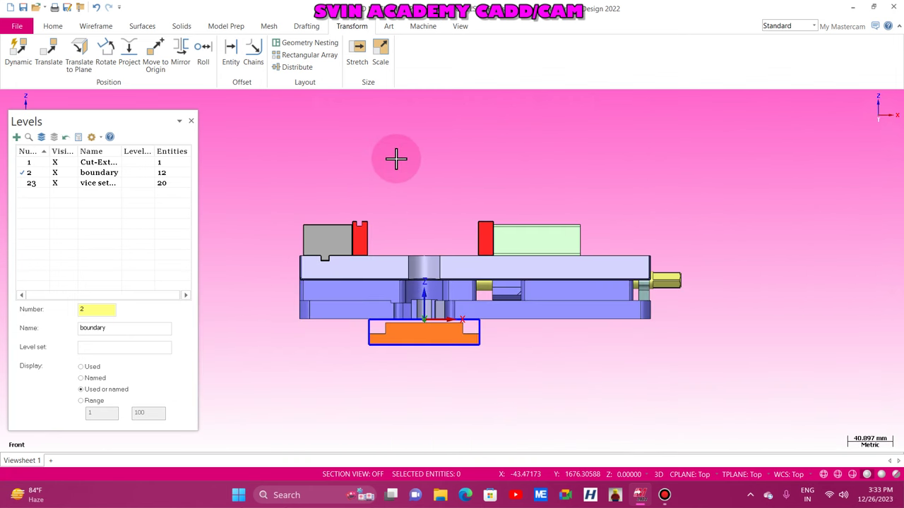
# Select the plate and its boundary box for a Translate with the Move method, hiding vice level 23 for the selection
pyautogui.click(47, 48)
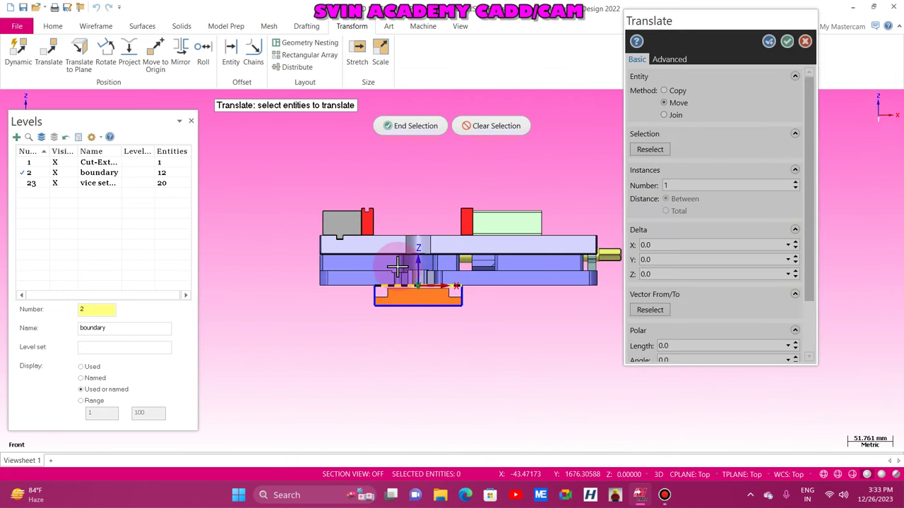
pyautogui.scroll(2, 379, 275)
pyautogui.scroll(1, 378, 275)
pyautogui.click(55, 183)
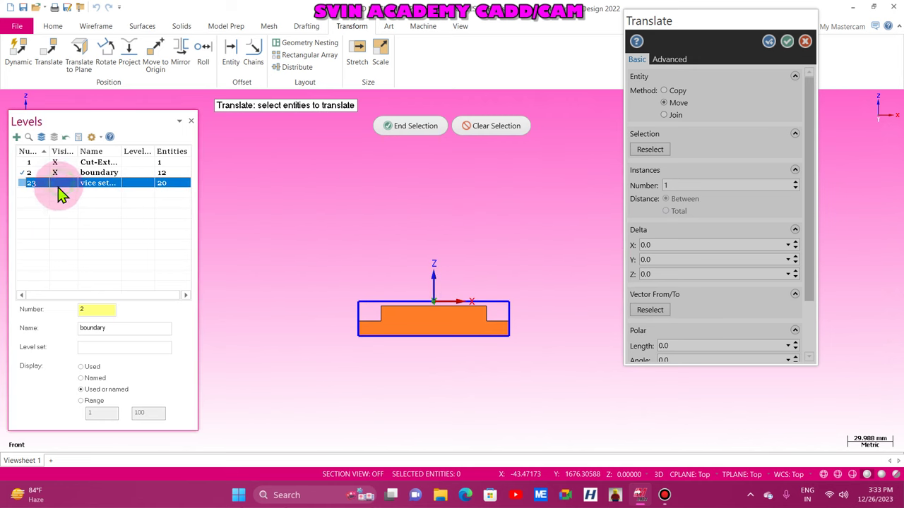
pyautogui.moveTo(322, 264); pyautogui.dragTo(539, 387)
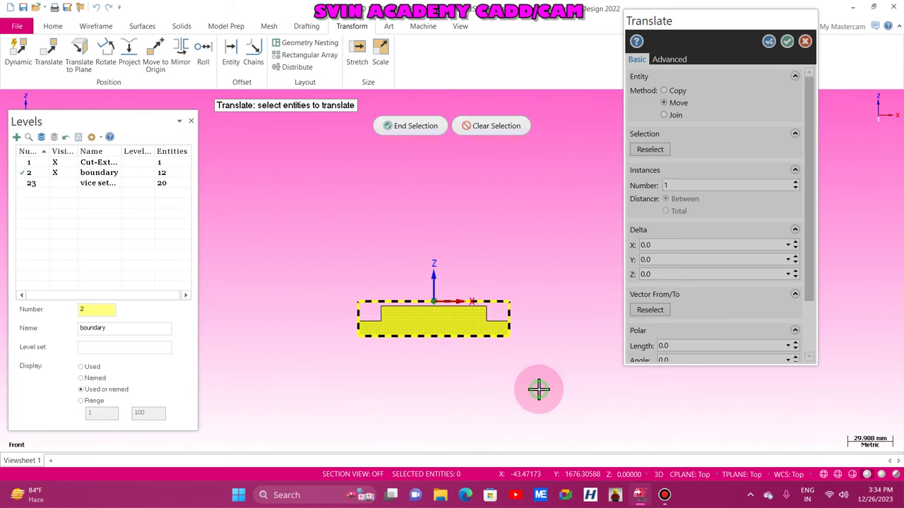
pyautogui.click(416, 126)
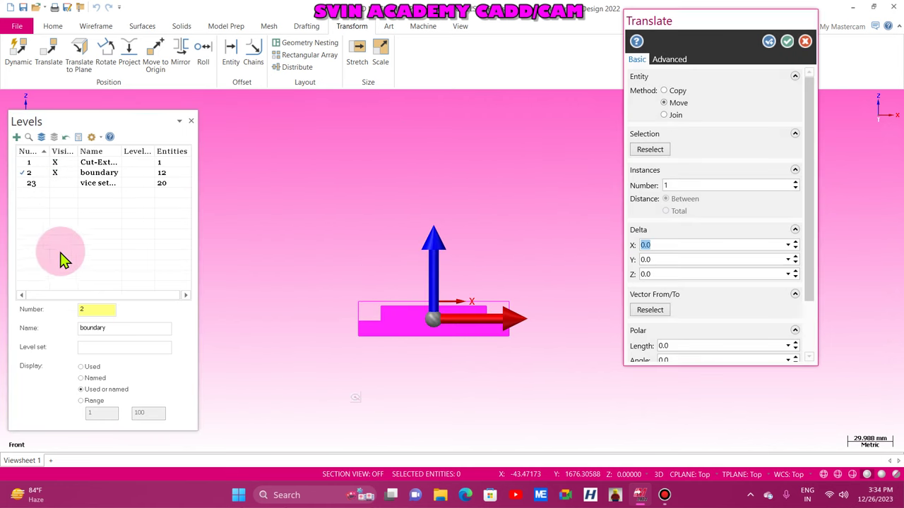
# Show vice level 23, move the plate and boundary box up by a Z delta of 120.0, and clear the result colours
pyautogui.click(56, 183)
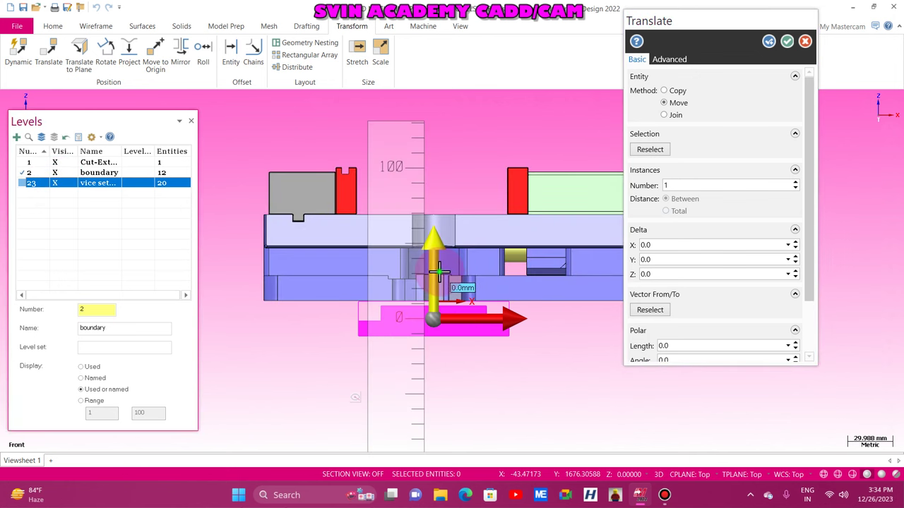
pyautogui.moveTo(452, 333); pyautogui.dragTo(359, 175)
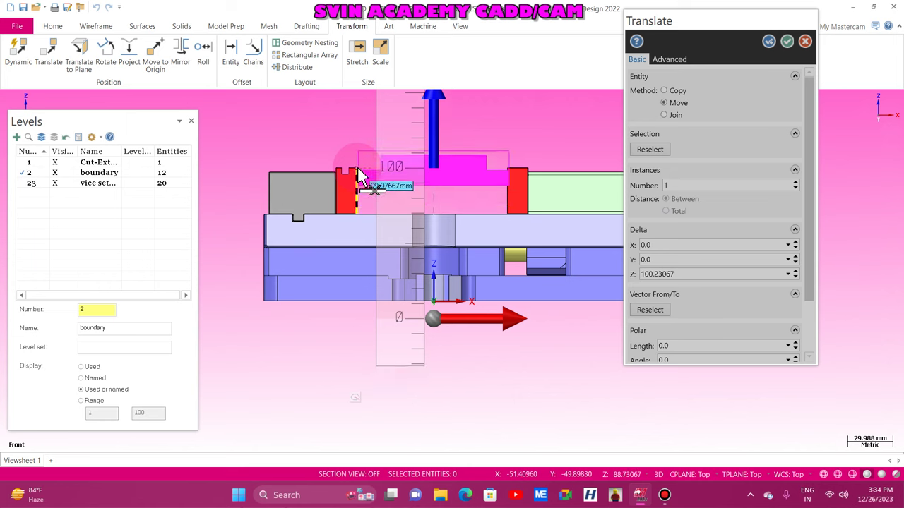
pyautogui.scroll(10, 357, 167)
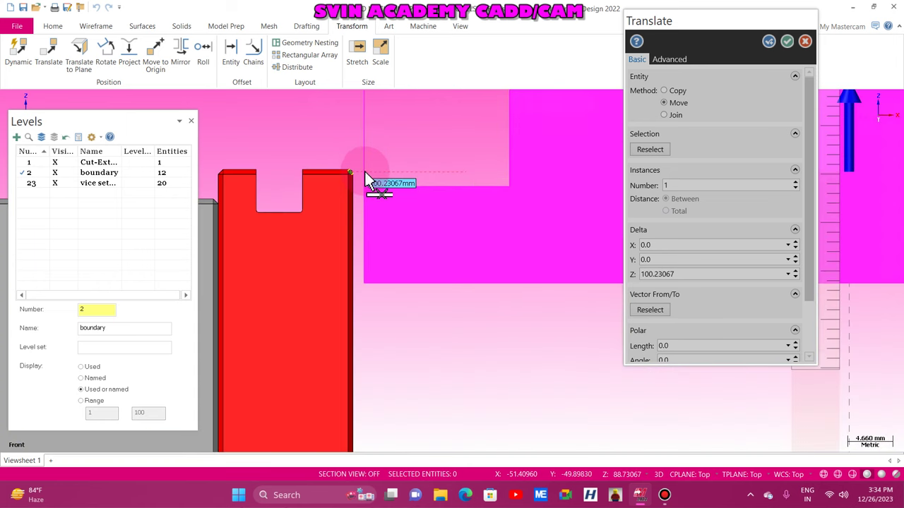
pyautogui.moveTo(340, 145); pyautogui.dragTo(387, 153)
pyautogui.scroll(-5, 276, 196)
pyautogui.scroll(-5, 273, 198)
pyautogui.click(788, 43)
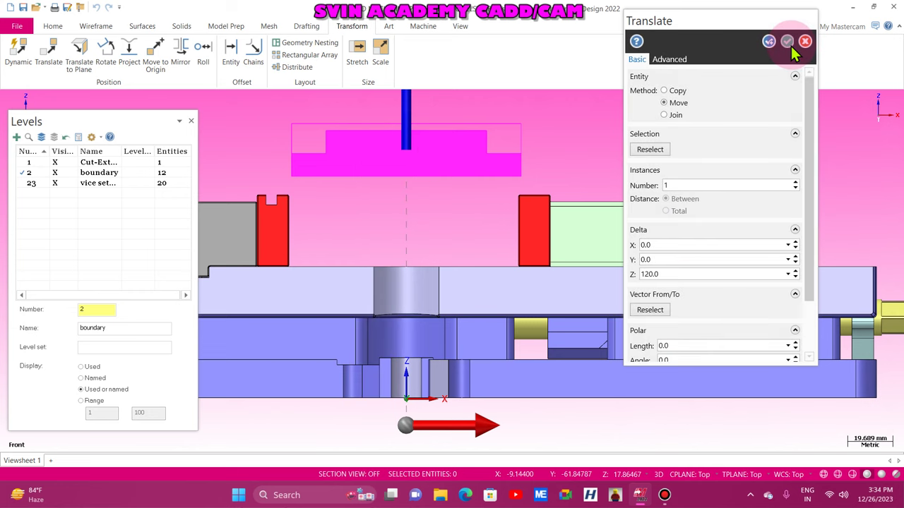
pyautogui.rightClick(330, 127)
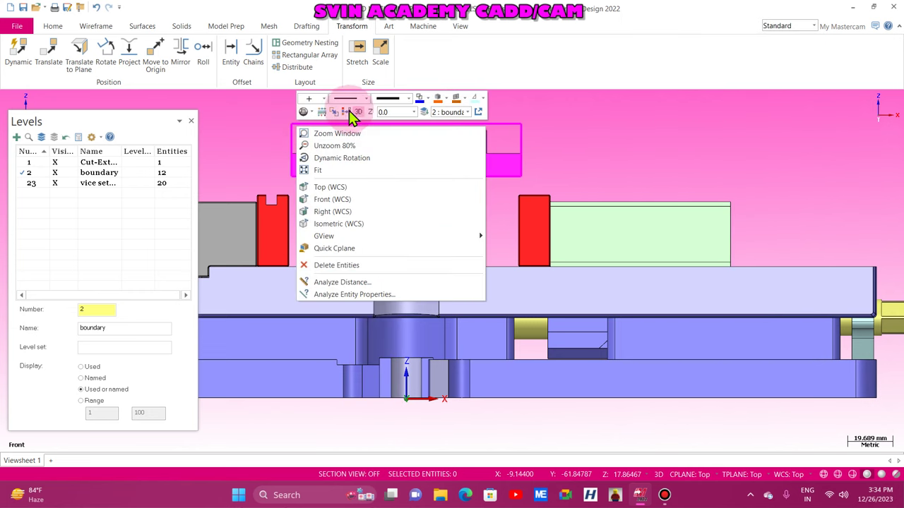
pyautogui.click(346, 108)
pyautogui.scroll(-2, 548, 374)
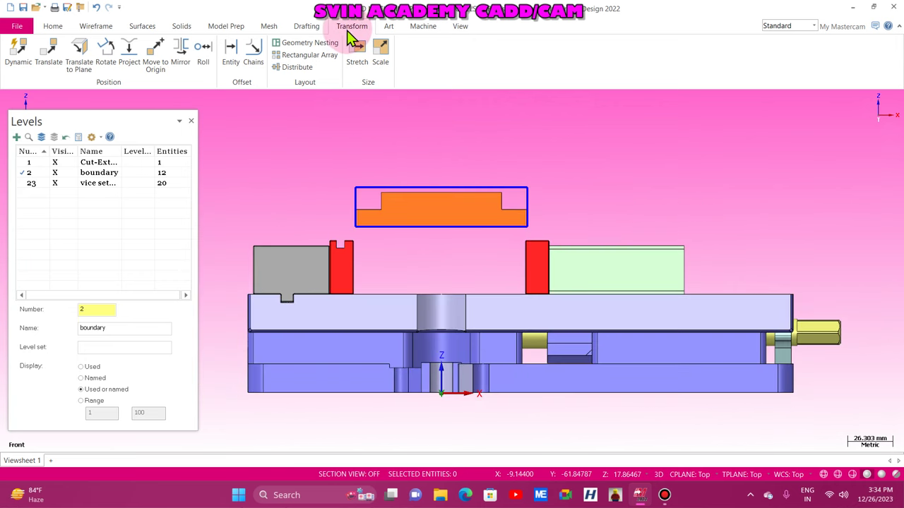
# Select the plate and its boundary box for another Translate with the Move method
pyautogui.click(48, 67)
pyautogui.scroll(3, 286, 180)
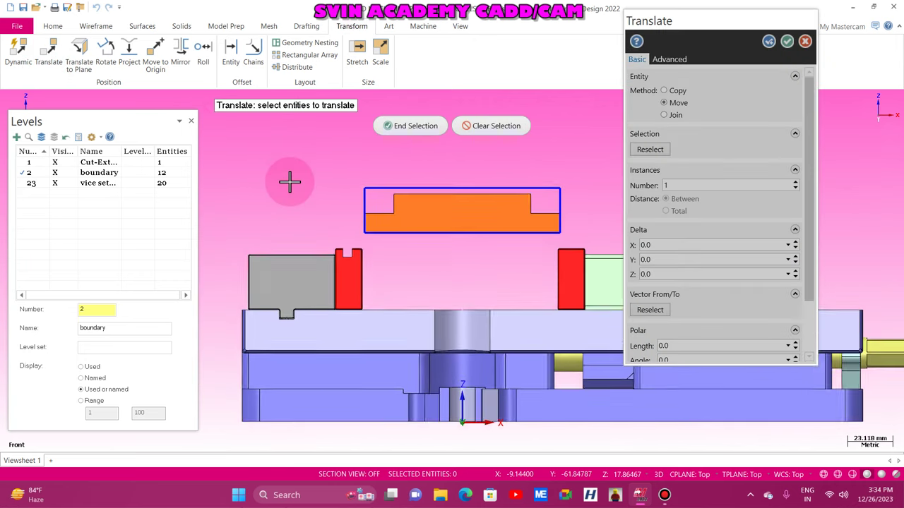
pyautogui.hotkey('alt', '7')
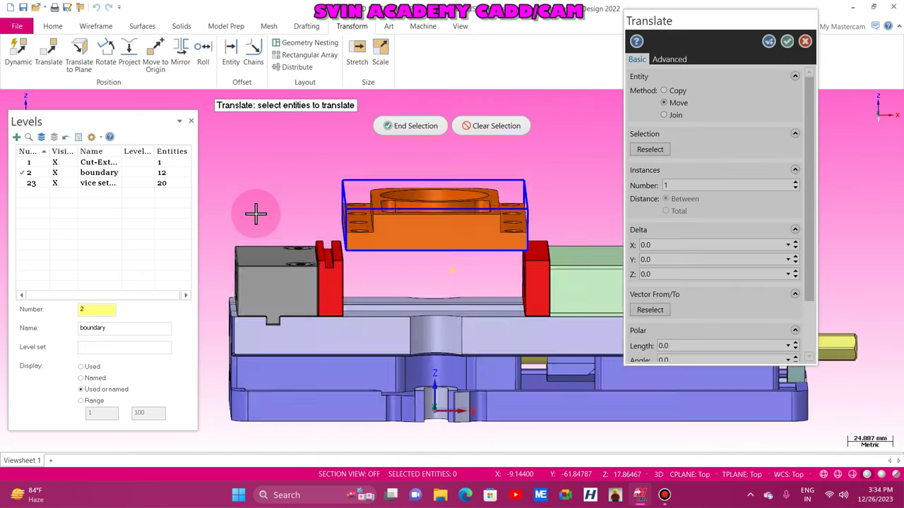
pyautogui.scroll(-2, 263, 231)
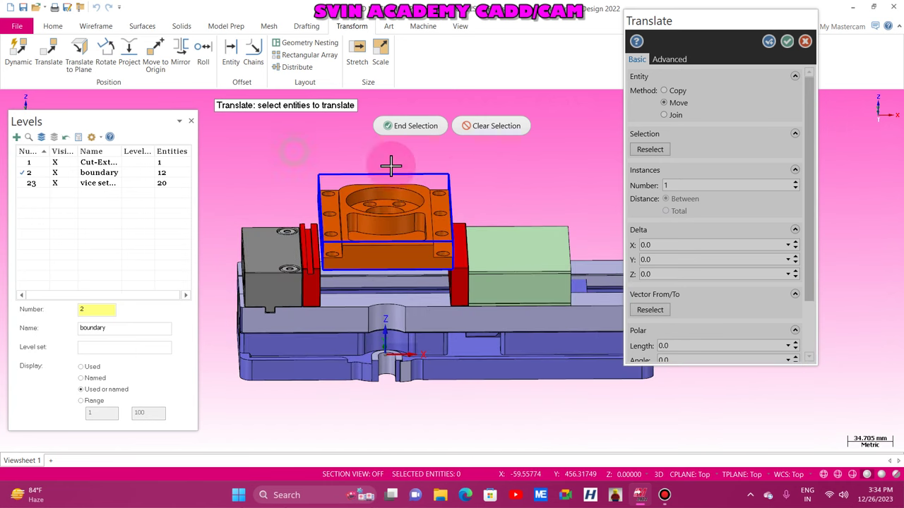
pyautogui.click(477, 286)
pyautogui.hotkey('alt', '2')
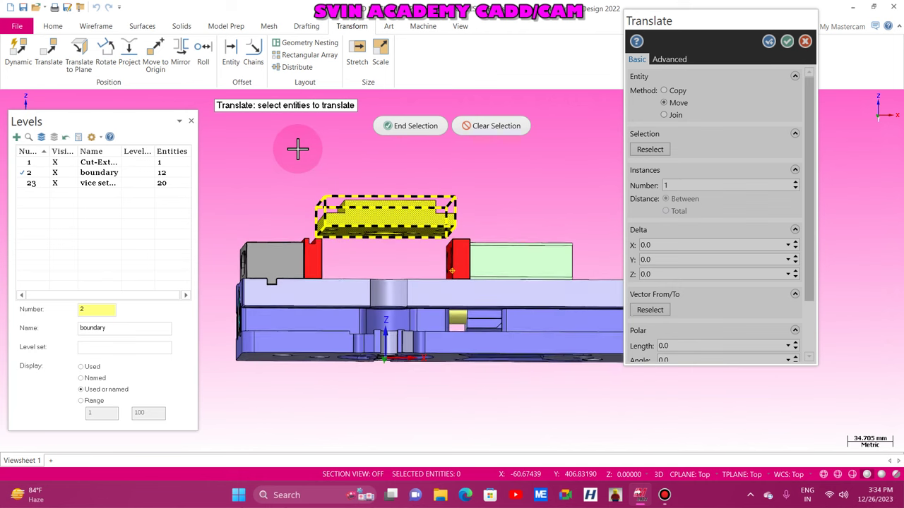
pyautogui.hotkey('alt', '7')
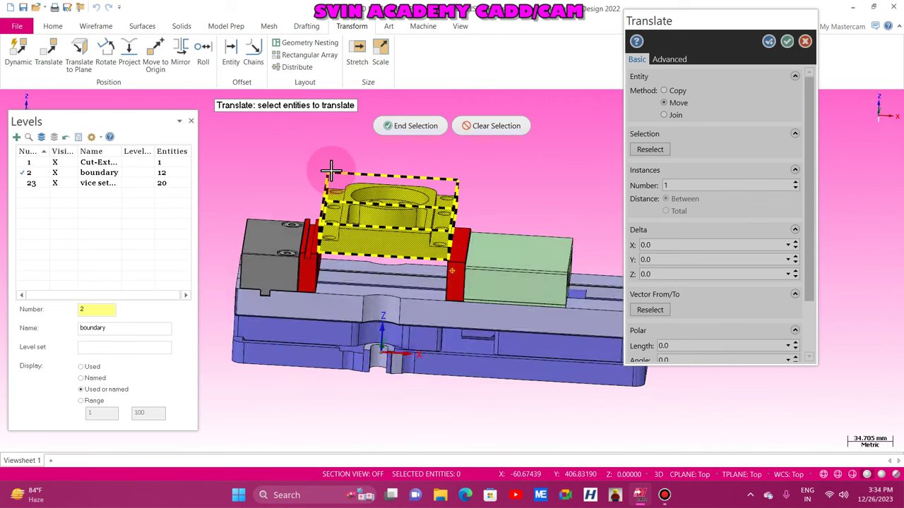
pyautogui.moveTo(330, 170); pyautogui.dragTo(468, 195, button='middle')
pyautogui.click(430, 131)
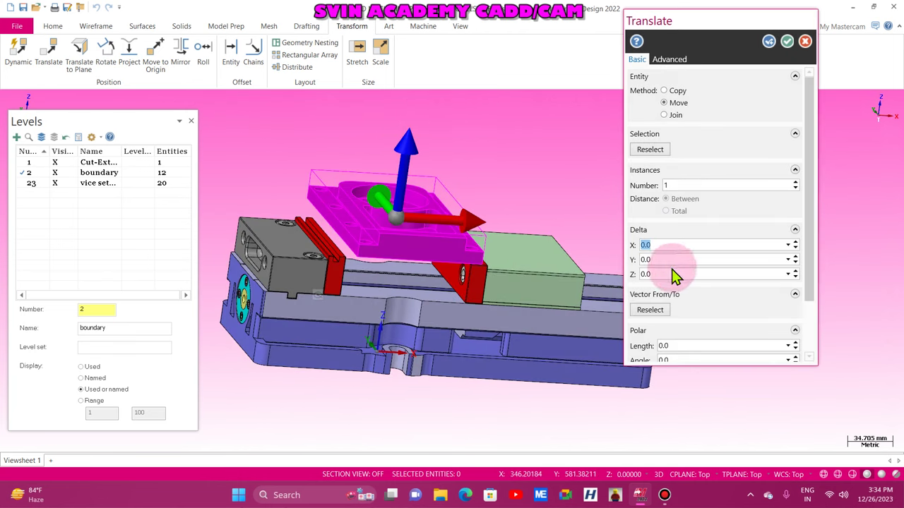
# Define the translation vector from the midpoint of the plate's lower side edge to the midpoint of the slotted jaw's inner upper edge
pyautogui.click(651, 310)
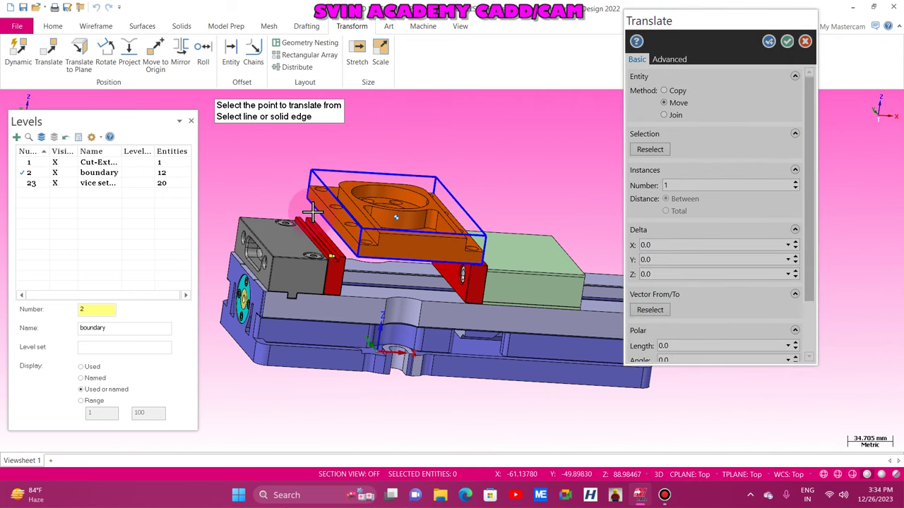
pyautogui.scroll(5, 312, 211)
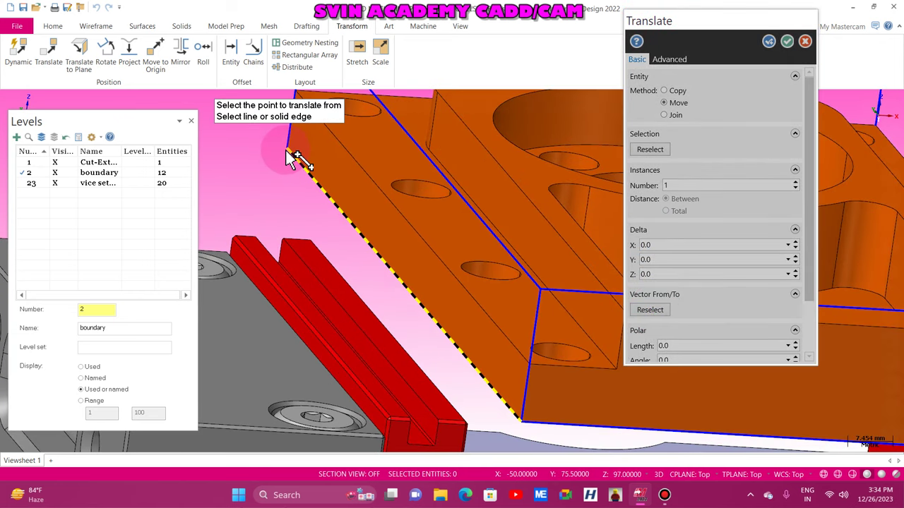
pyautogui.moveTo(295, 159); pyautogui.dragTo(453, 387, button='middle')
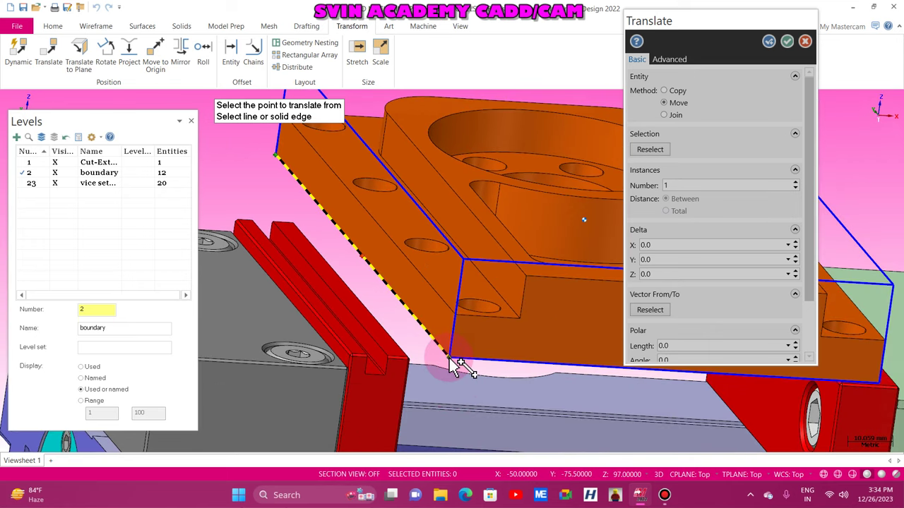
pyautogui.click(362, 259)
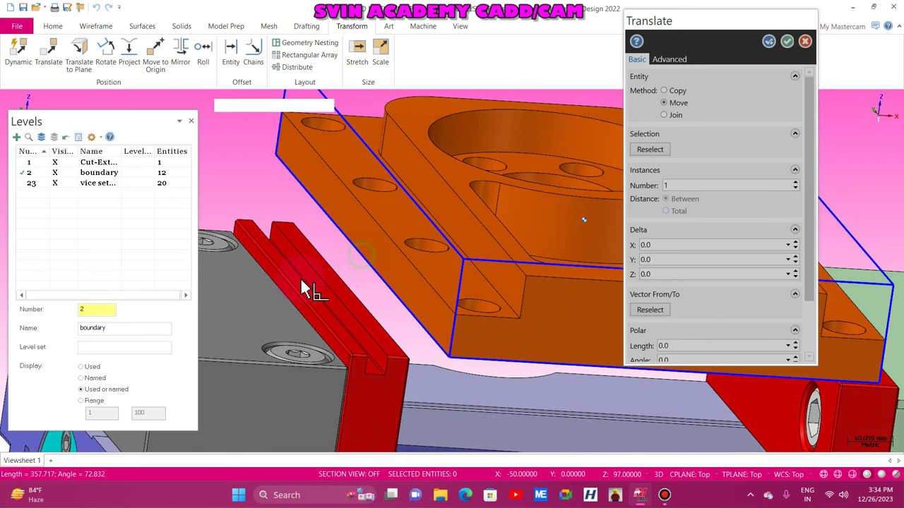
pyautogui.moveTo(271, 281); pyautogui.dragTo(300, 329, button='middle')
pyautogui.scroll(4, 298, 319)
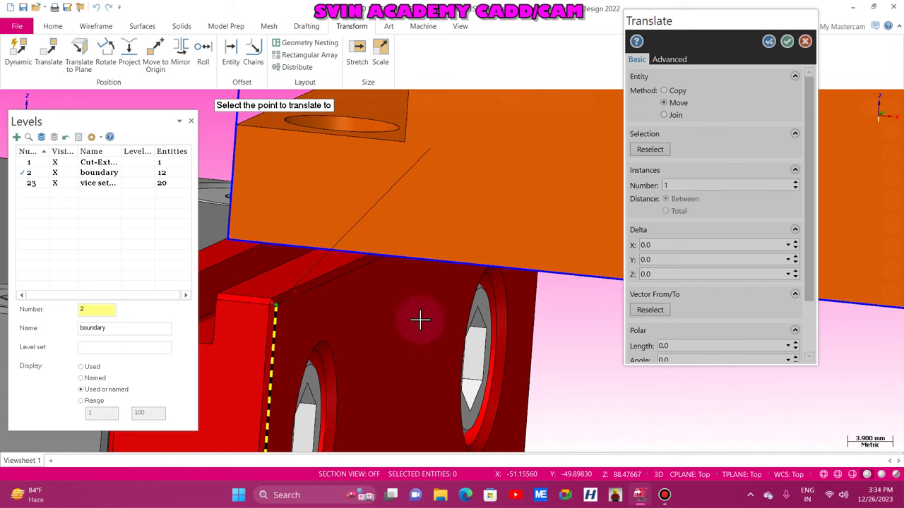
pyautogui.moveTo(453, 291)
pyautogui.mouseDown(button='middle')
pyautogui.moveTo(459, 307)
pyautogui.moveTo(464, 297)
pyautogui.mouseUp(button='middle')
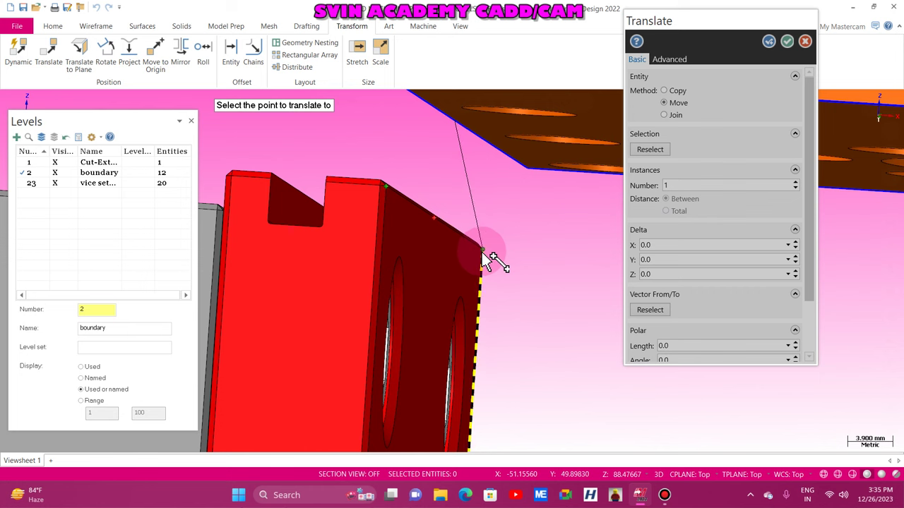
pyautogui.click(435, 219)
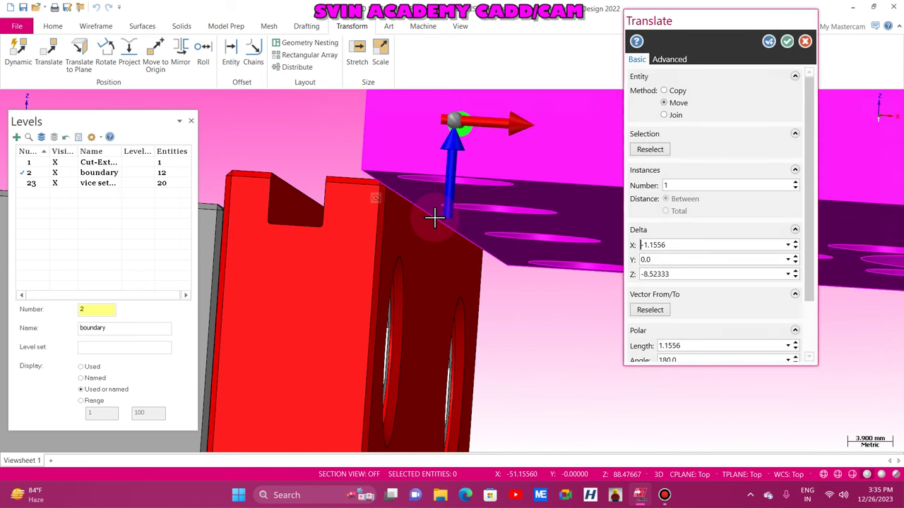
# Inspect the previewed plate position against both vice jaws in the front view and apply the translation
pyautogui.rightClick(280, 142)
pyautogui.press('Escape')
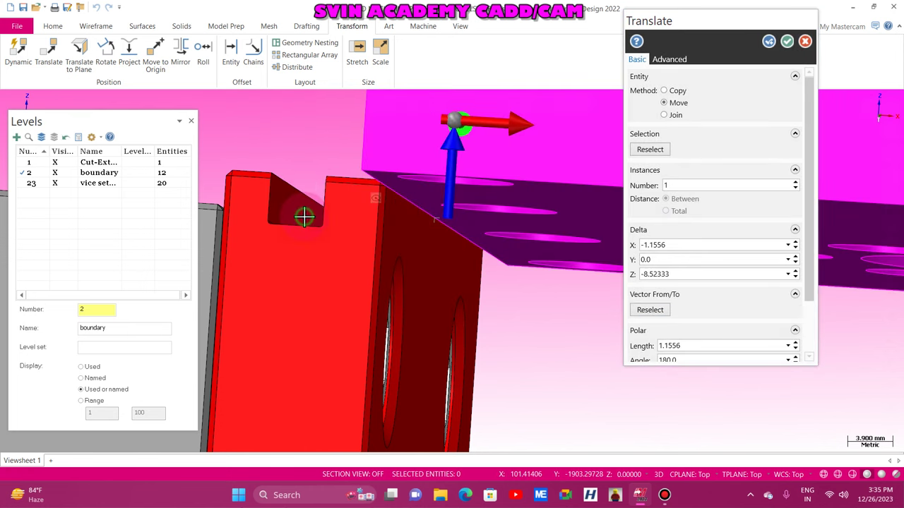
pyautogui.scroll(-1, 303, 215)
pyautogui.hotkey('alt', '2')
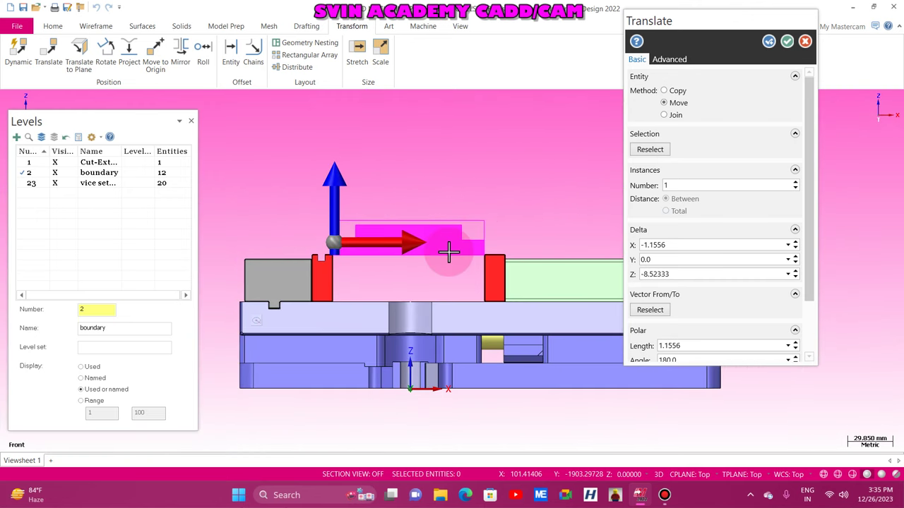
pyautogui.scroll(2, 424, 248)
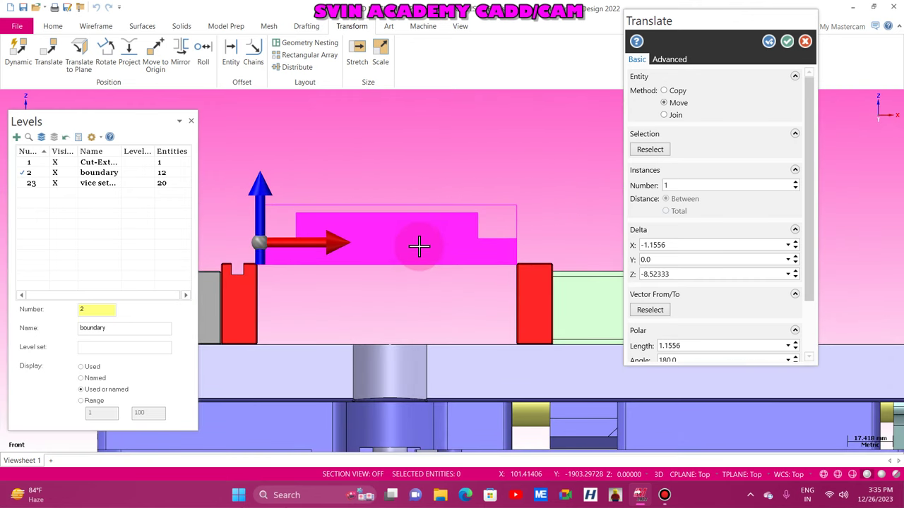
pyautogui.scroll(-1, 419, 246)
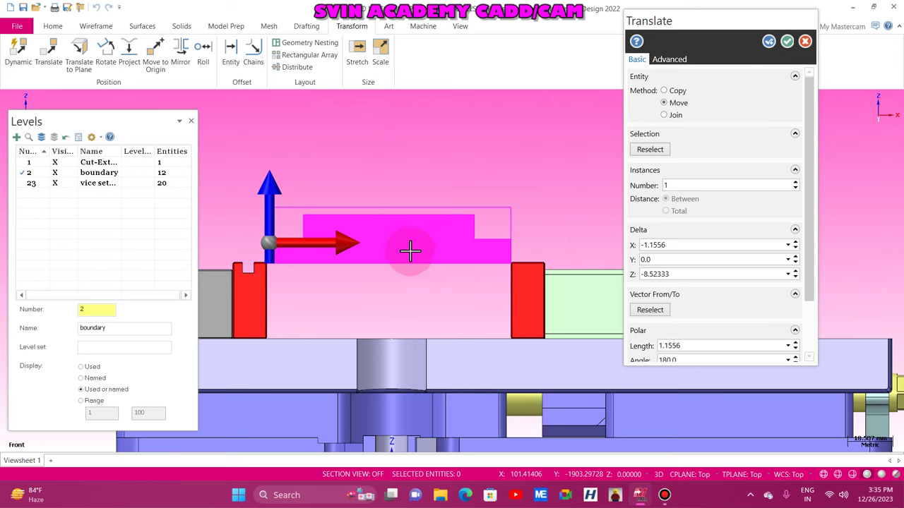
pyautogui.scroll(-2, 367, 274)
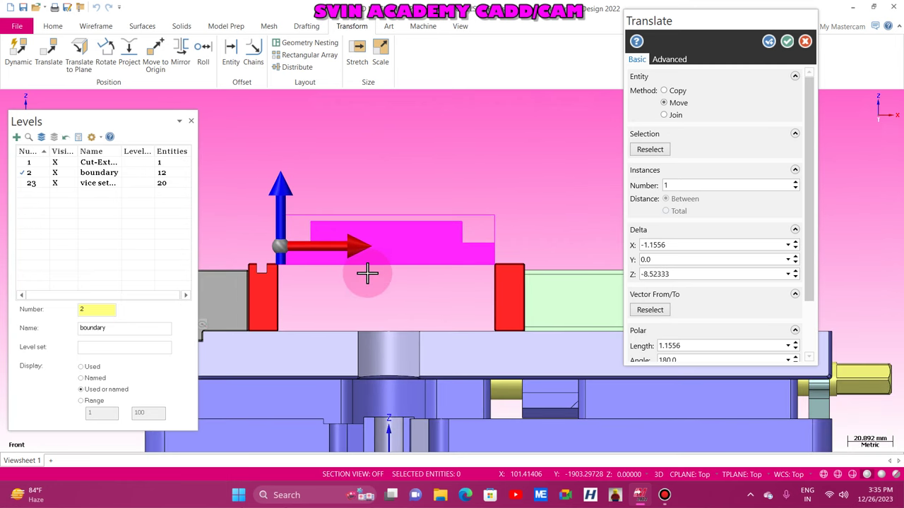
pyautogui.scroll(-3, 381, 163)
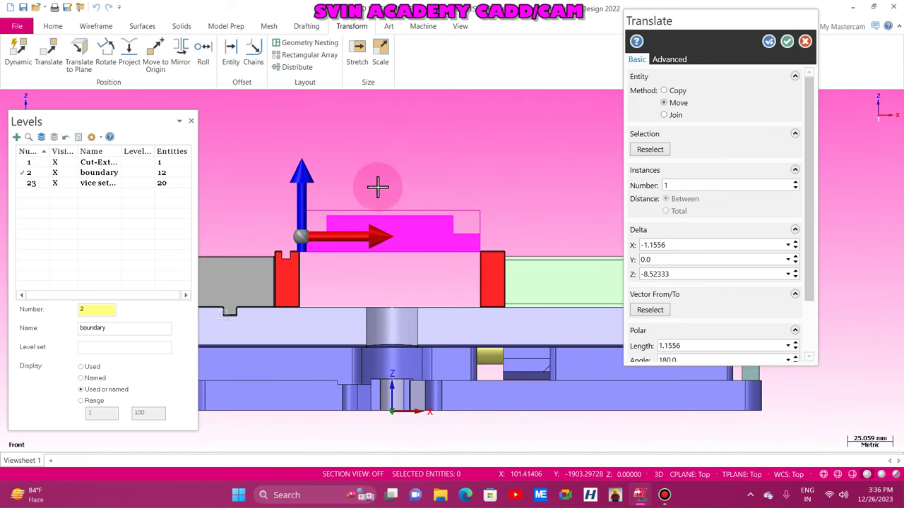
pyautogui.scroll(7, 378, 189)
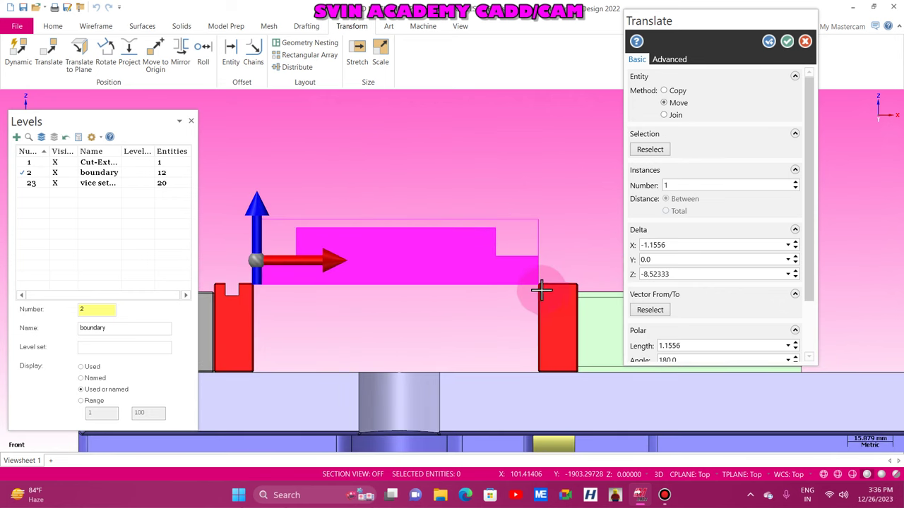
pyautogui.scroll(20, 541, 291)
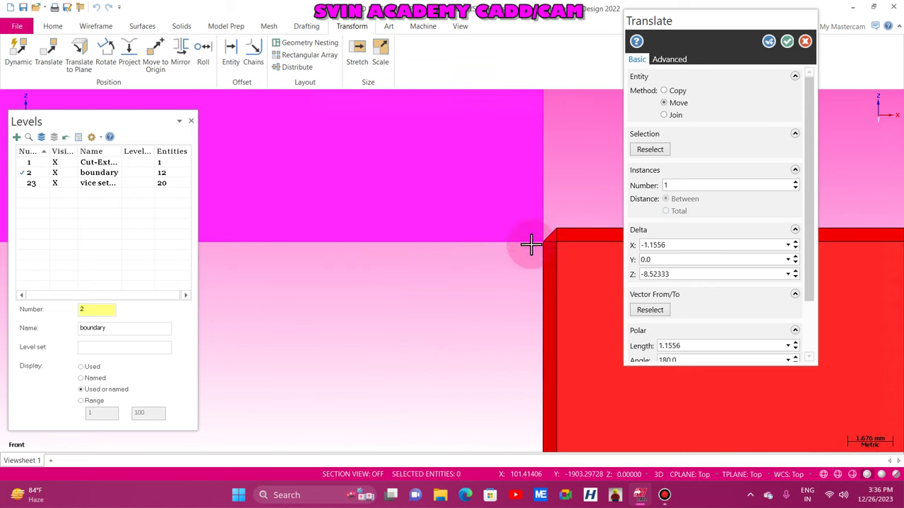
pyautogui.scroll(-20, 521, 309)
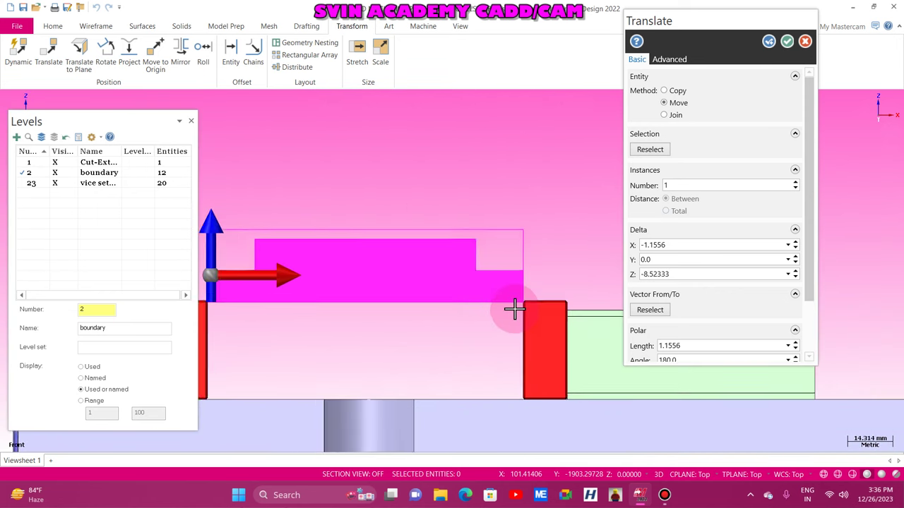
pyautogui.scroll(-4, 514, 308)
pyautogui.click(787, 43)
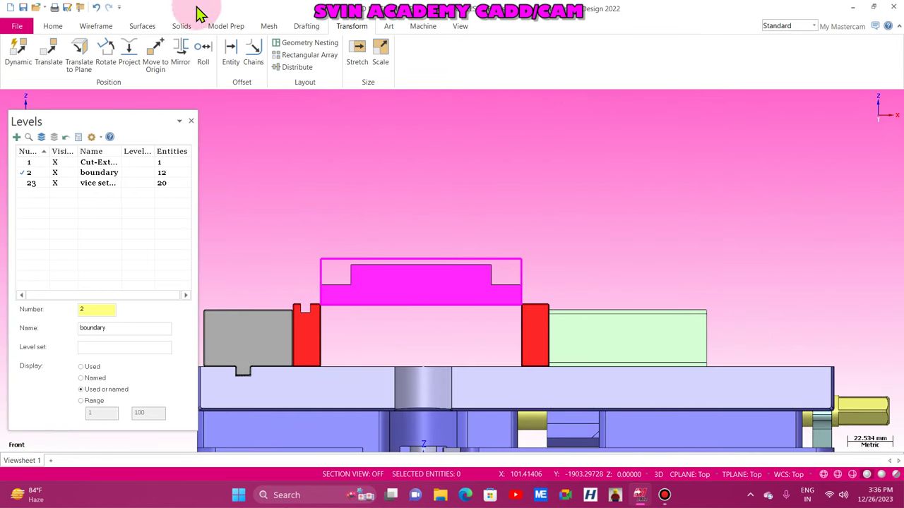
# Hide vice level 23 and select the plate and boundary box for a further Translate with the Move method
pyautogui.click(51, 60)
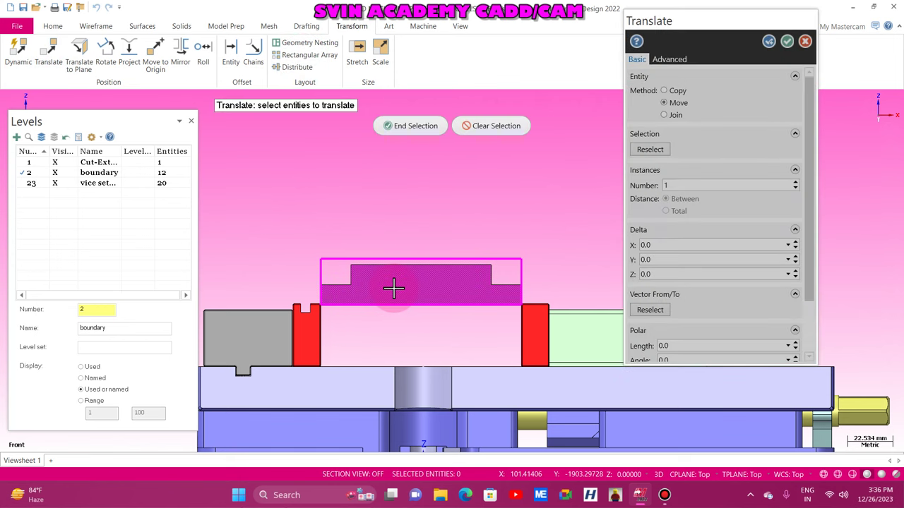
pyautogui.moveTo(348, 213); pyautogui.dragTo(332, 272, button='middle')
pyautogui.click(58, 185)
pyautogui.scroll(-2, 276, 279)
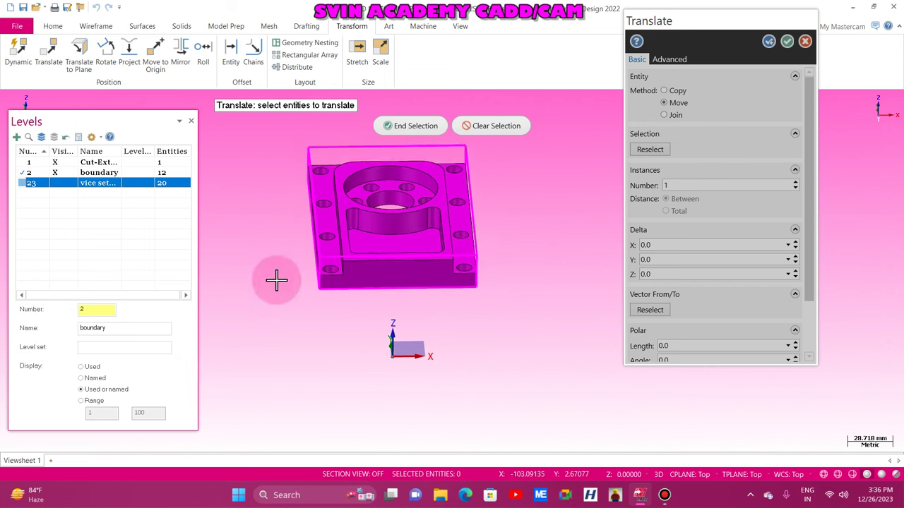
pyautogui.moveTo(268, 153); pyautogui.dragTo(530, 312)
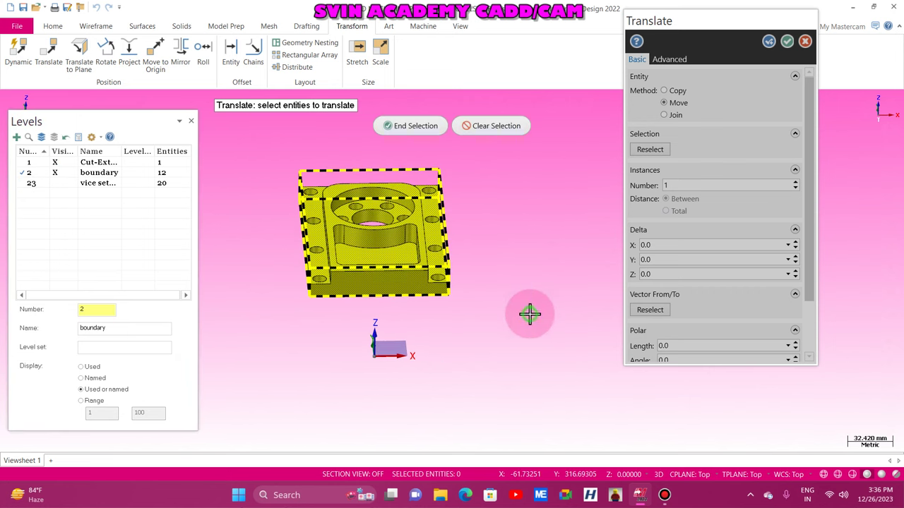
pyautogui.click(420, 126)
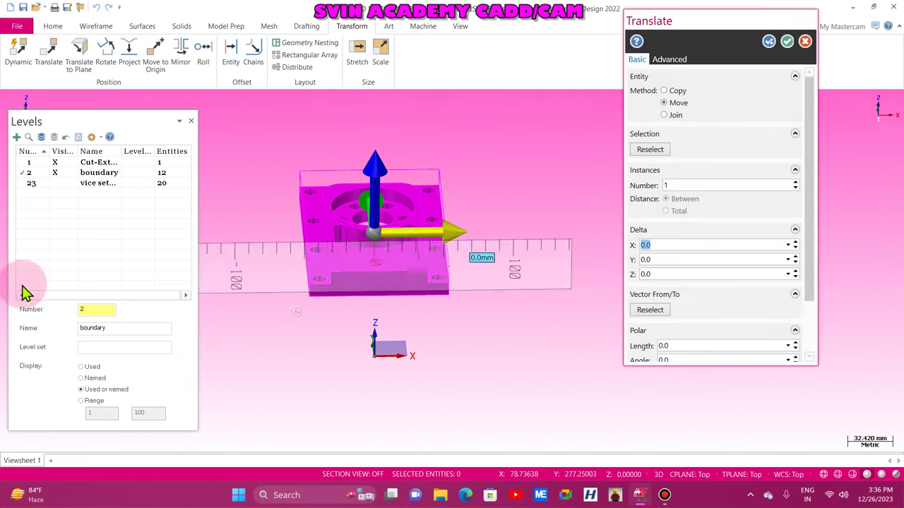
# Show vice level 23, switch to the front view, and lower the plate and boundary box by a Z delta of -10.0
pyautogui.click(51, 185)
pyautogui.rightClick(234, 167)
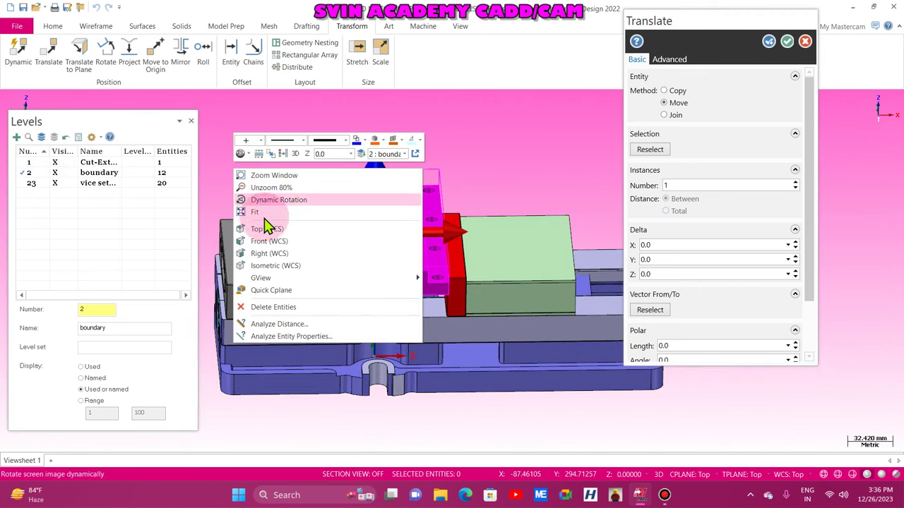
pyautogui.click(257, 243)
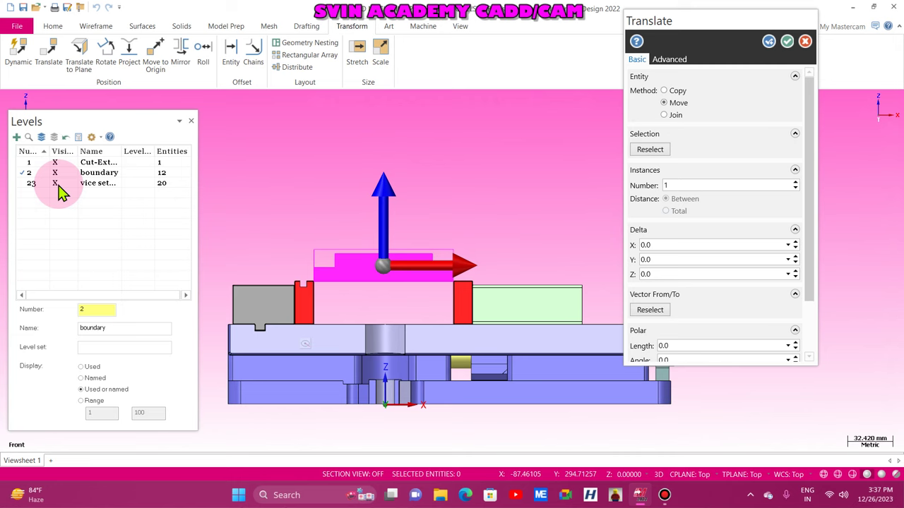
pyautogui.scroll(3, 313, 283)
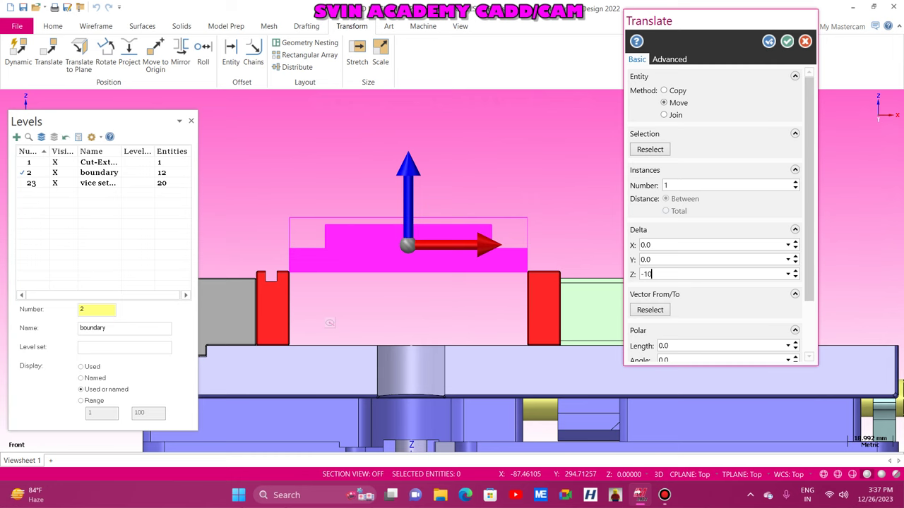
pyautogui.press('Return')
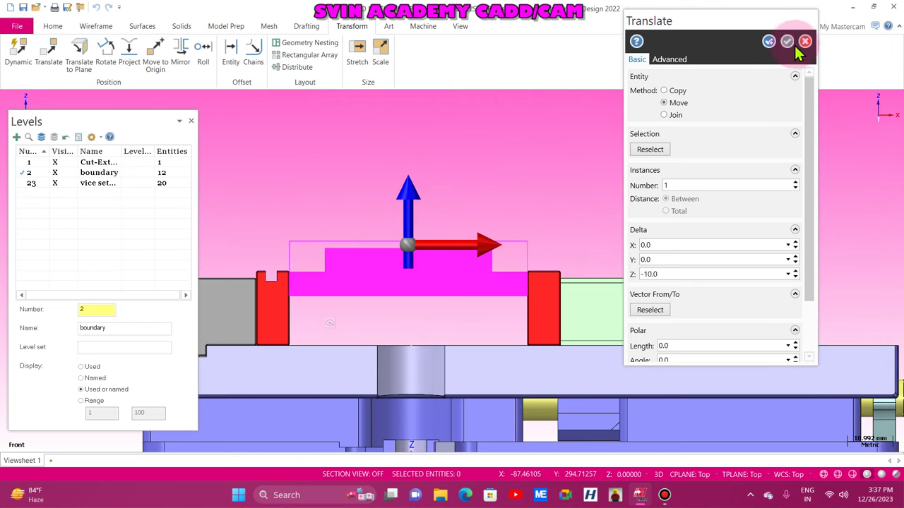
pyautogui.click(786, 41)
pyautogui.rightClick(374, 163)
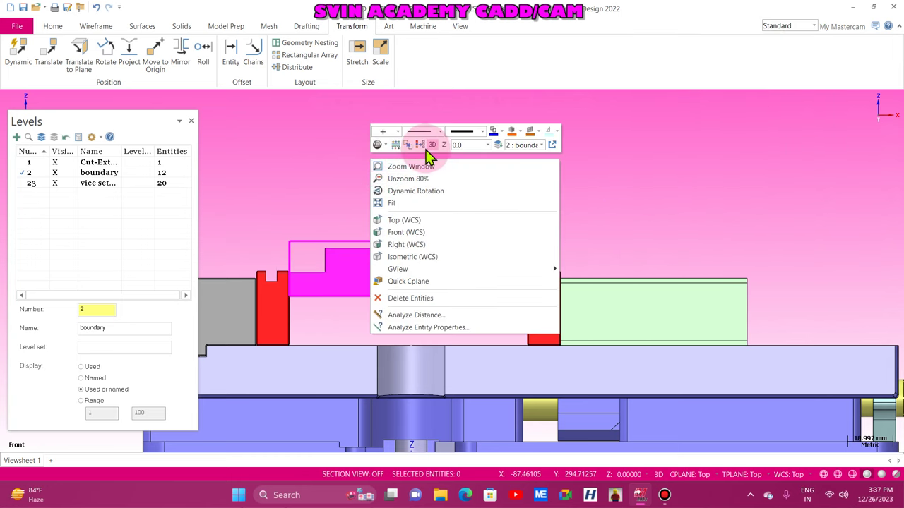
pyautogui.click(399, 179)
# Move all visible geometry to the origin, using the centre of the boundary box's upper face as the reference point
pyautogui.moveTo(462, 186); pyautogui.dragTo(431, 219, button='middle')
pyautogui.click(168, 73)
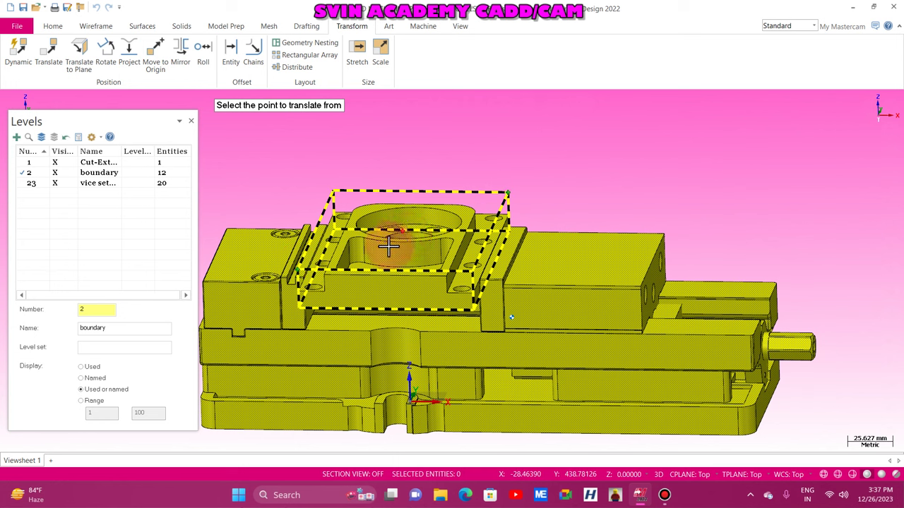
pyautogui.rightClick(479, 216)
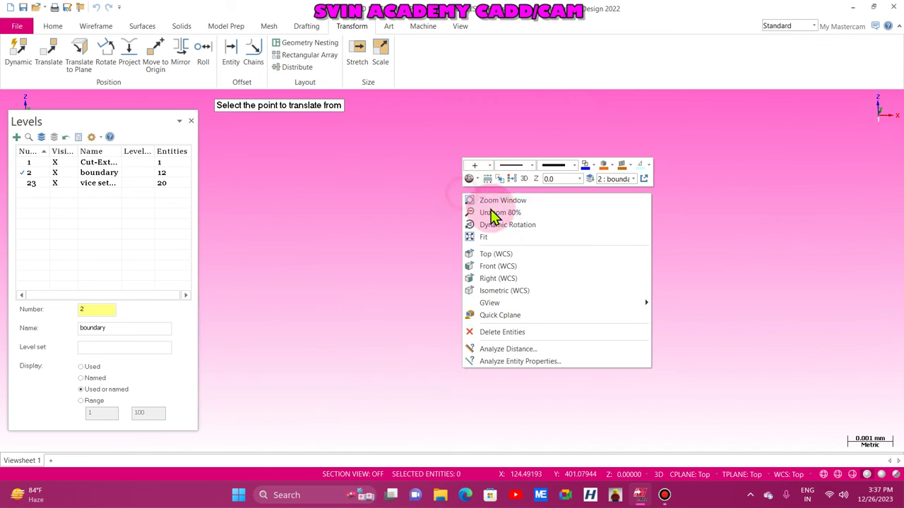
pyautogui.click(491, 216)
pyautogui.scroll(-3, 497, 238)
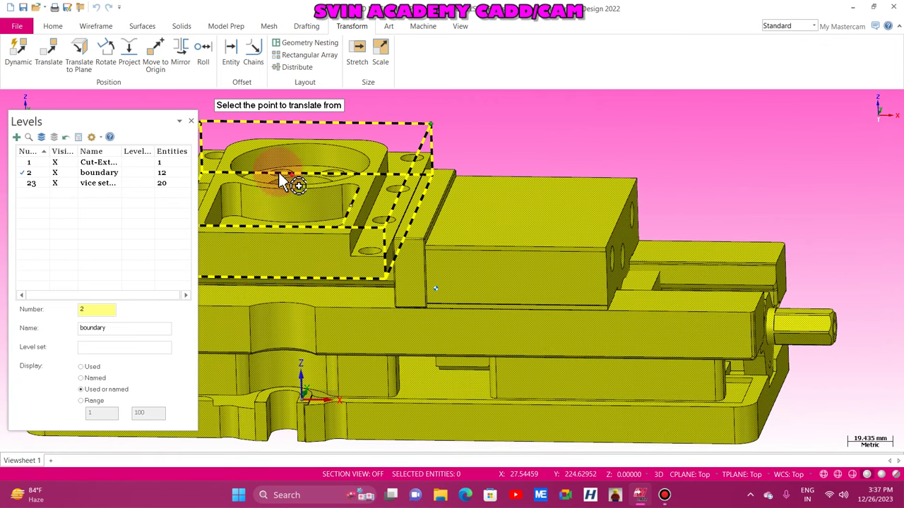
pyautogui.scroll(3, 288, 181)
pyautogui.scroll(3, 282, 176)
pyautogui.scroll(2, 509, 233)
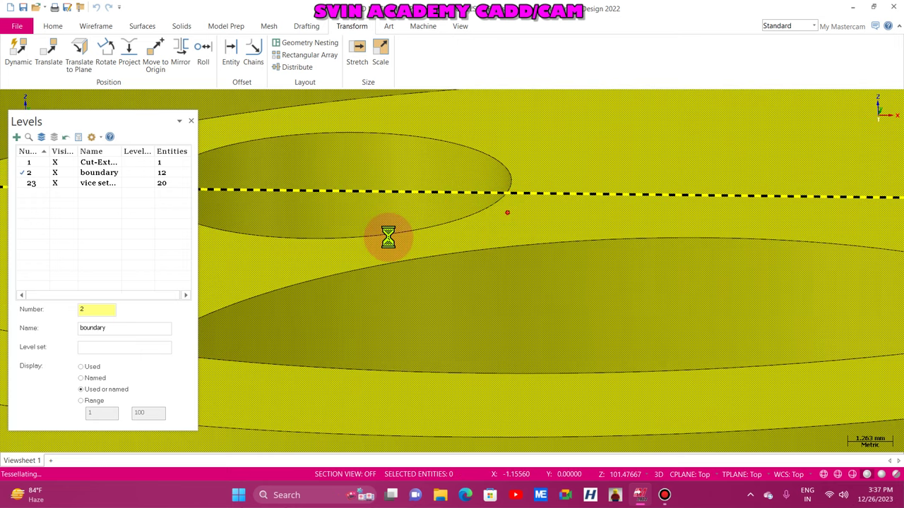
# Examine the origin's position against the boundary box's upper edge and the plate in the front view
pyautogui.rightClick(376, 202)
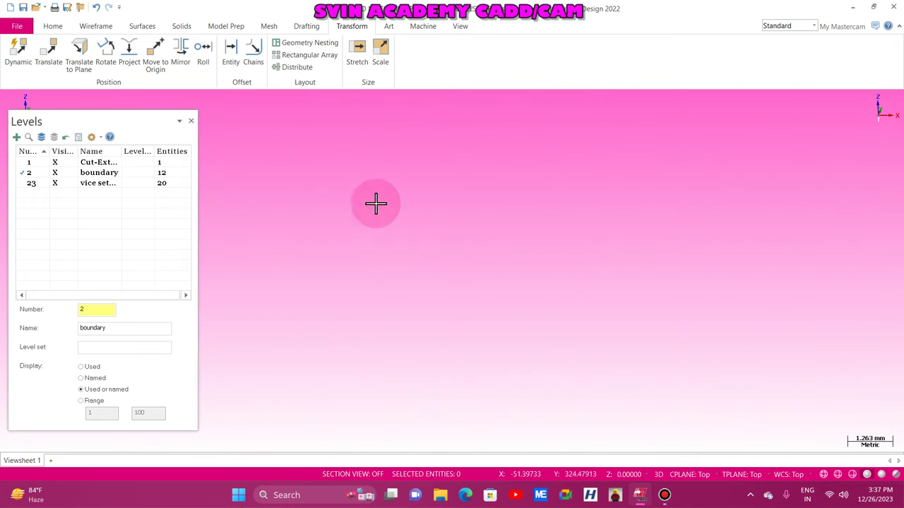
pyautogui.click(409, 267)
pyautogui.scroll(-3, 494, 364)
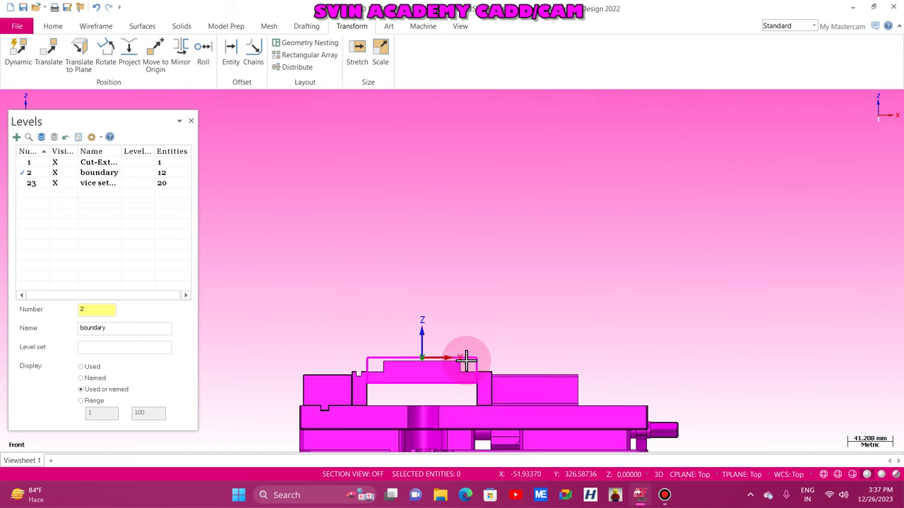
pyautogui.scroll(6, 426, 361)
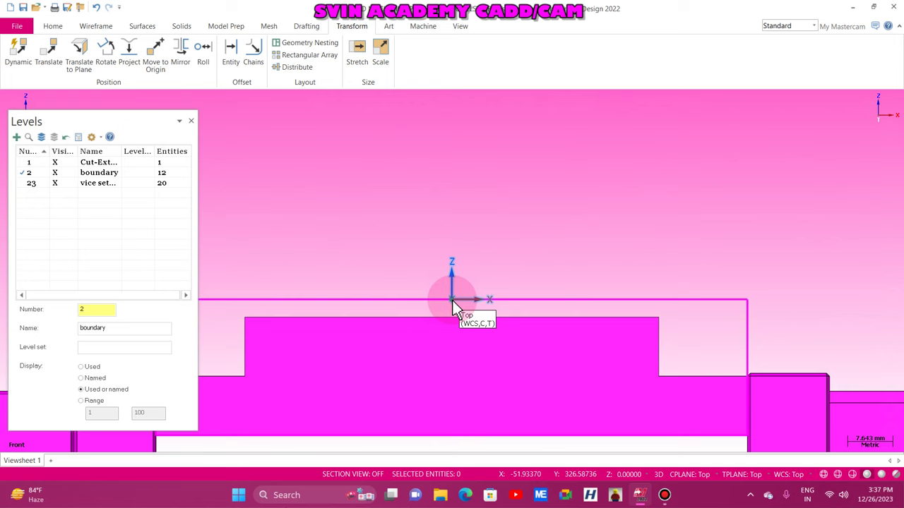
pyautogui.rightClick(401, 164)
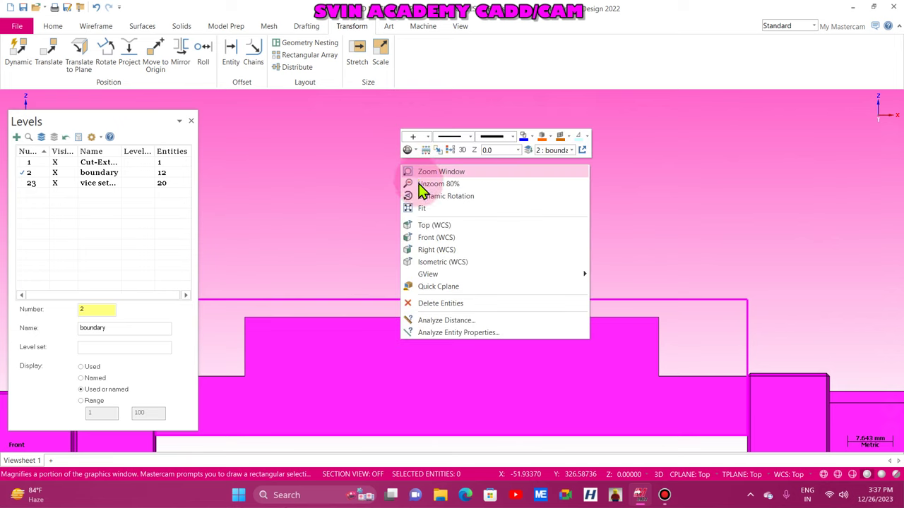
pyautogui.click(345, 246)
pyautogui.scroll(1, 330, 308)
pyautogui.scroll(8, 331, 308)
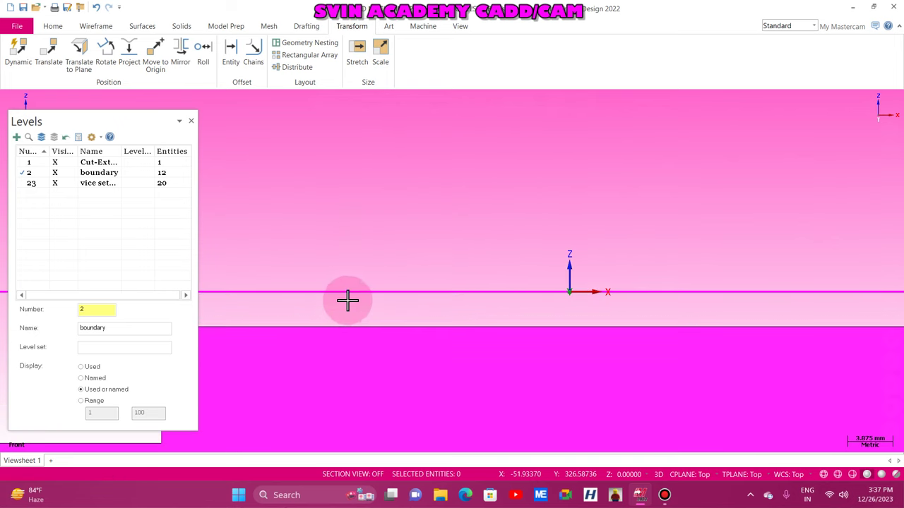
pyautogui.scroll(10, 348, 310)
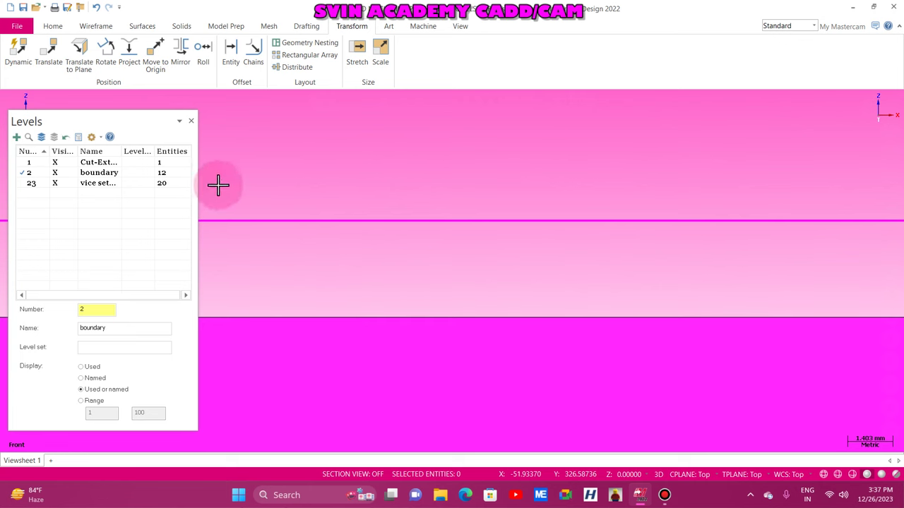
# Switch to the isometric view and clear the transform result colors from the setup
pyautogui.rightClick(321, 146)
pyautogui.click(375, 241)
pyautogui.scroll(-15, 376, 243)
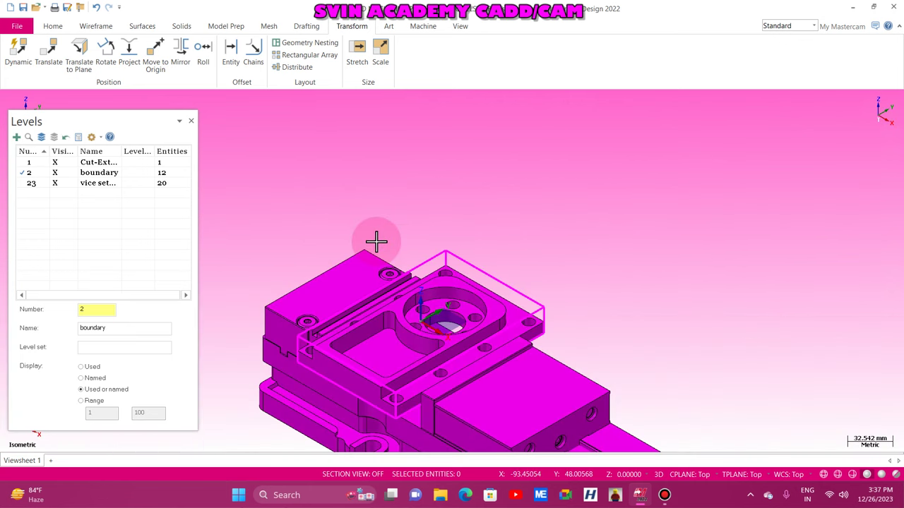
pyautogui.rightClick(314, 161)
pyautogui.click(363, 145)
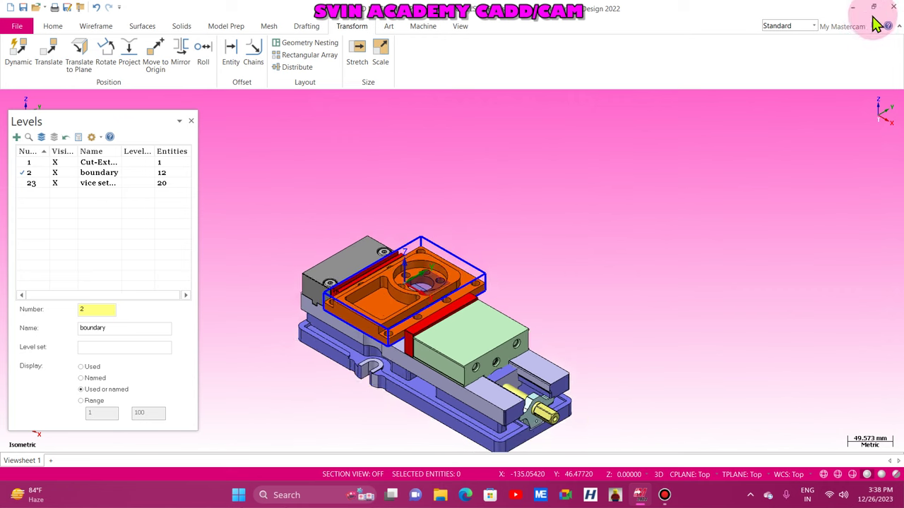
# Minimize Mastercam and launch the SwanSoft CNC simulator (SSCNC) with the FANUC 0iM system
pyautogui.click(852, 7)
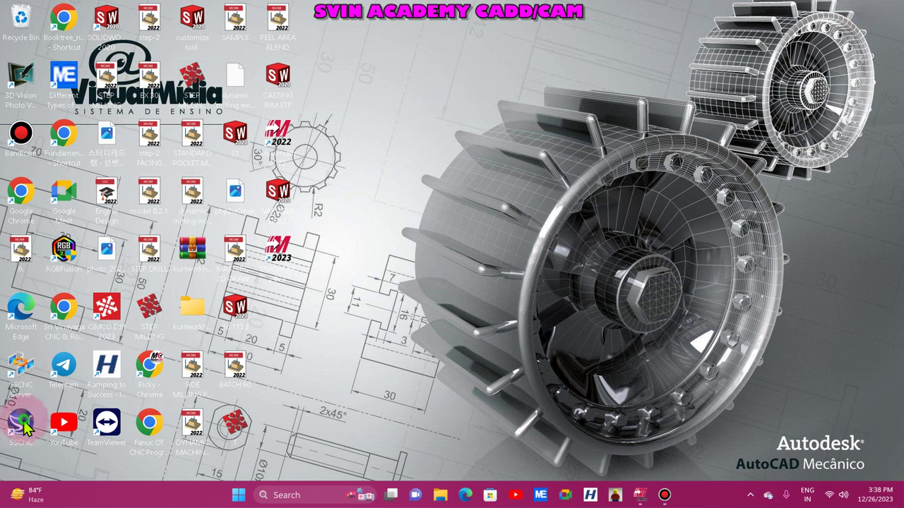
pyautogui.rightClick(21, 423)
pyautogui.click(65, 223)
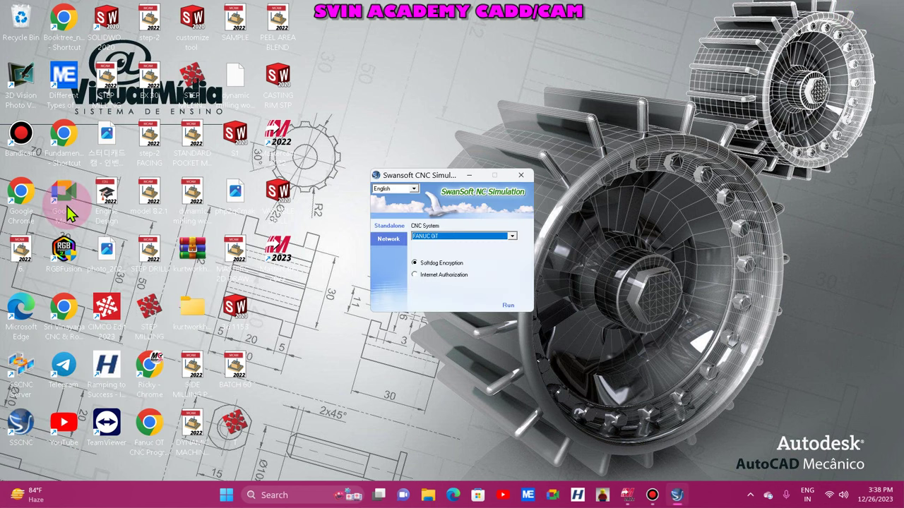
pyautogui.click(512, 236)
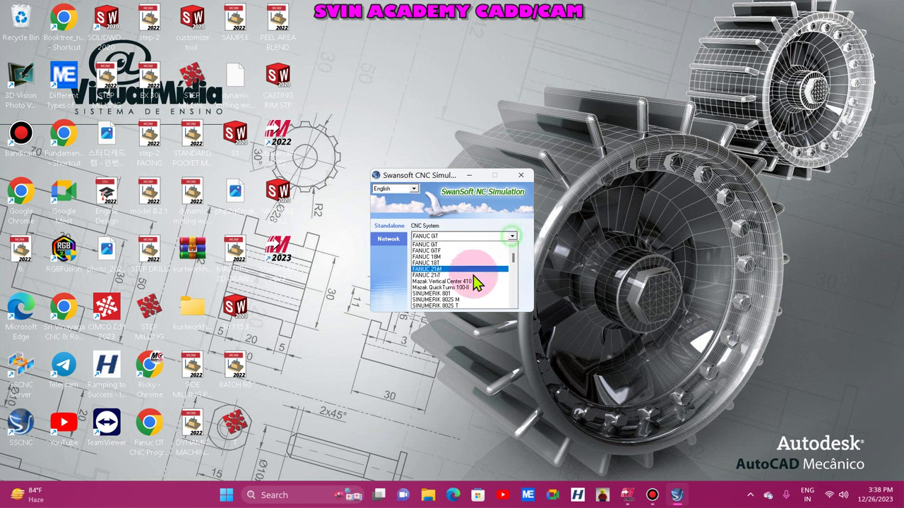
pyautogui.click(438, 263)
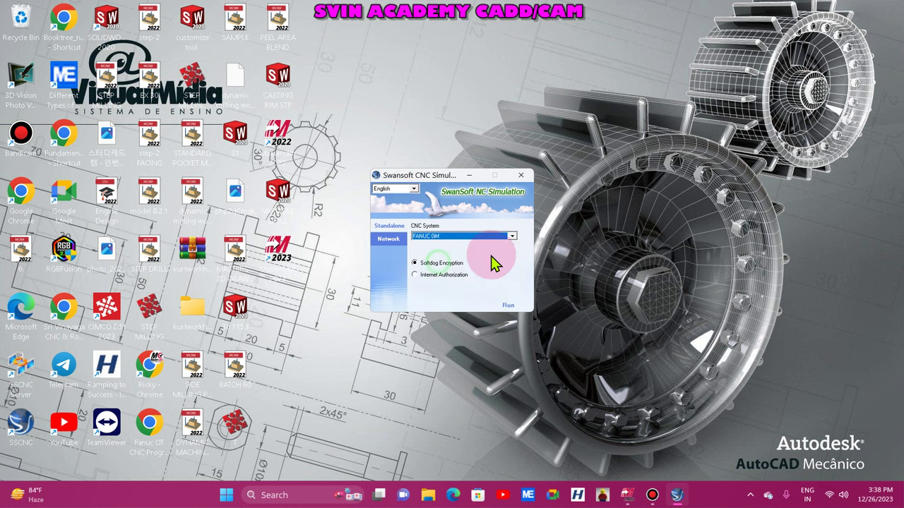
pyautogui.click(516, 299)
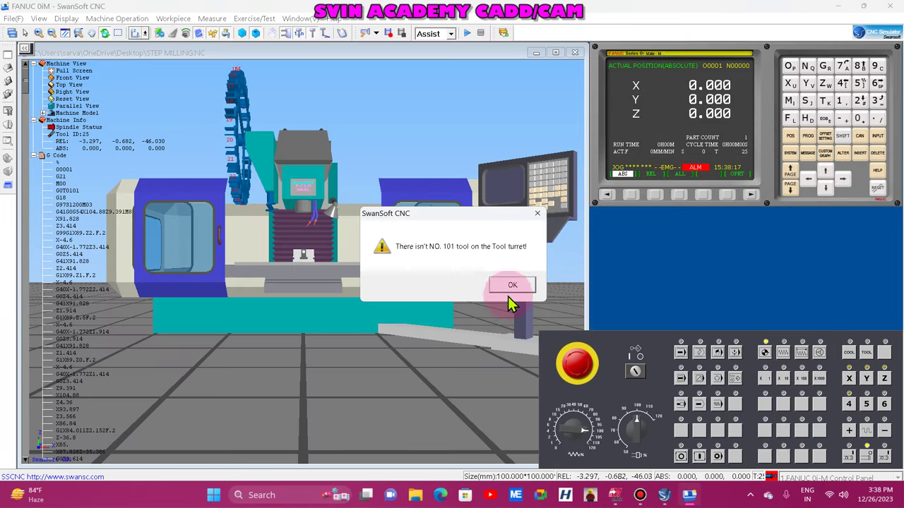
# Dismiss the missing tool warning and examine how the vice sits on the simulated machine table
pyautogui.click(507, 288)
pyautogui.scroll(5, 285, 246)
pyautogui.moveTo(290, 246); pyautogui.dragTo(318, 292)
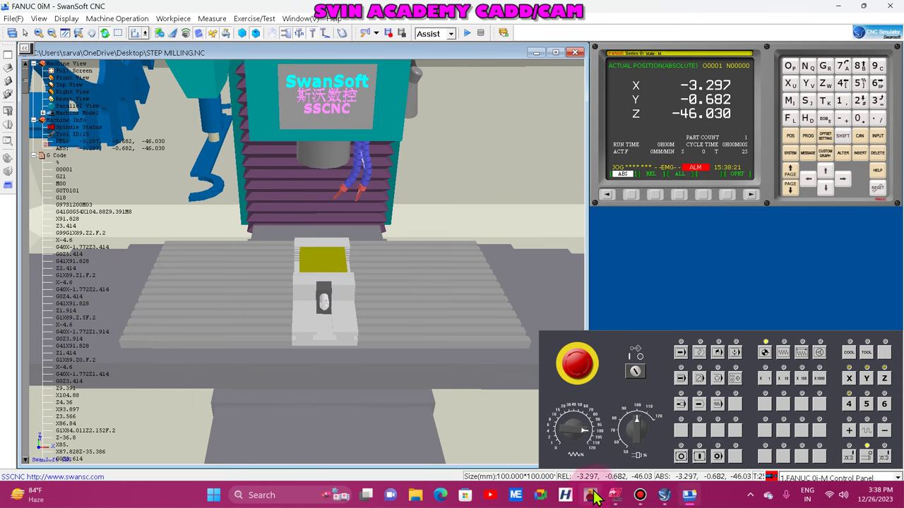
# Switch back to Mastercam and examine the orientation of the vice and plate in the top view
pyautogui.click(616, 495)
pyautogui.rightClick(308, 205)
pyautogui.click(331, 264)
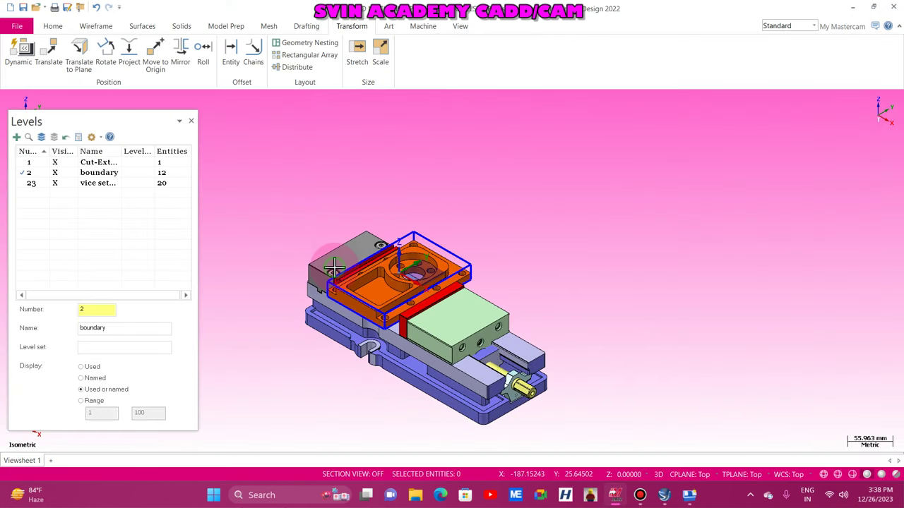
pyautogui.scroll(5, 337, 258)
pyautogui.scroll(-6, 419, 261)
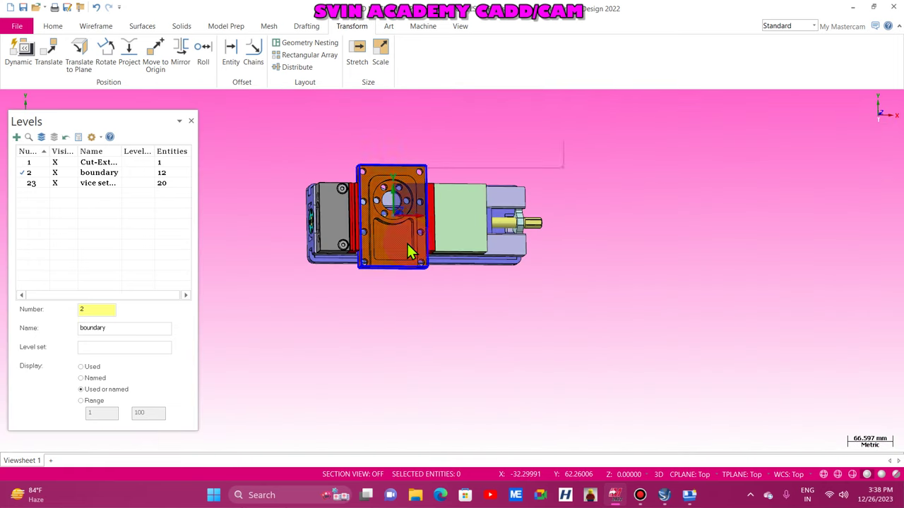
pyautogui.rightClick(407, 244)
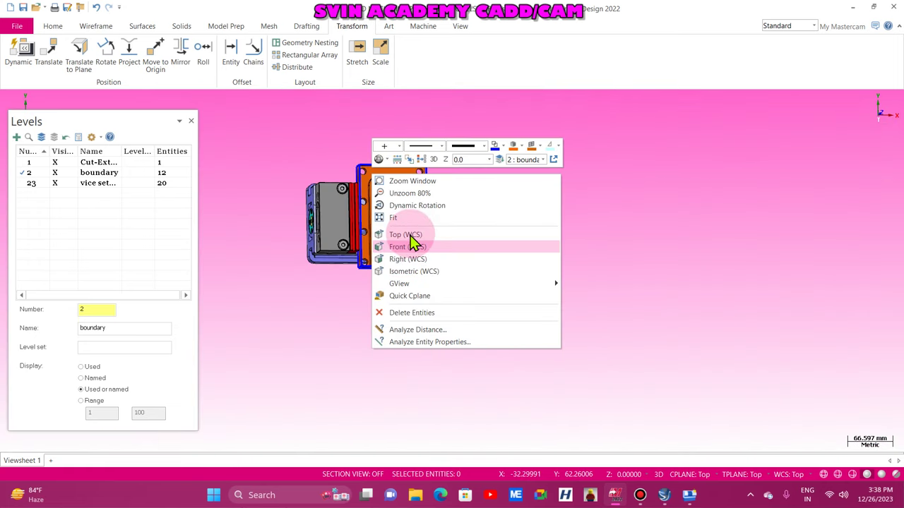
pyautogui.click(411, 242)
pyautogui.scroll(8, 410, 232)
pyautogui.rightClick(410, 232)
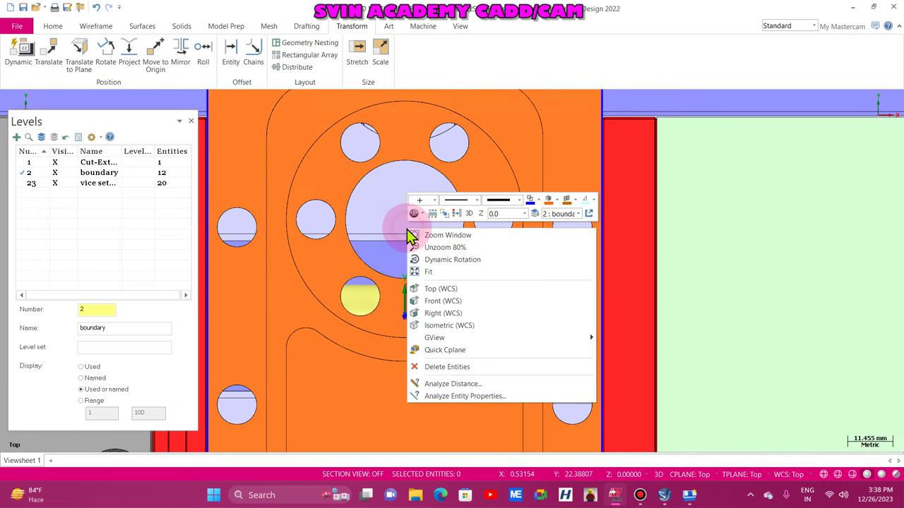
pyautogui.click(437, 278)
pyautogui.scroll(-6, 437, 279)
pyautogui.scroll(-5, 757, 220)
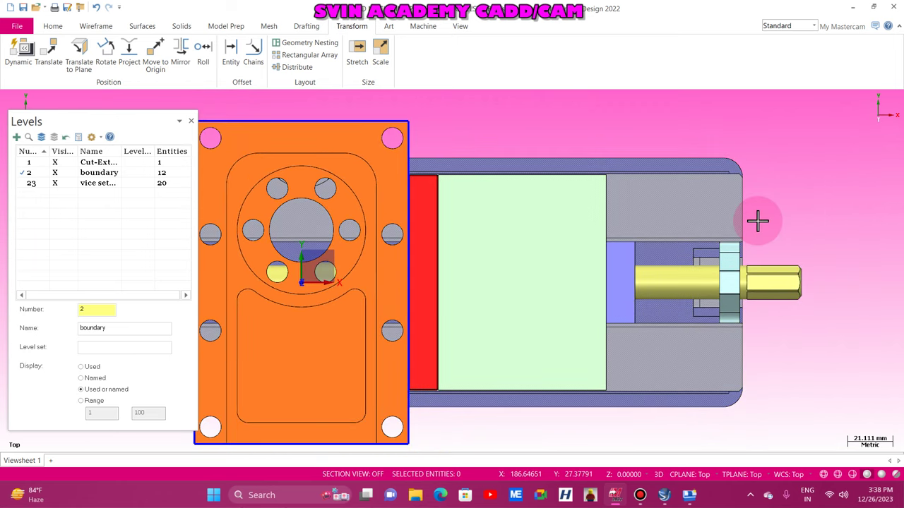
# Switch to SwanSoft CNC to compare its vice orientation from another angle, and return to Mastercam
pyautogui.click(690, 495)
pyautogui.moveTo(301, 279); pyautogui.dragTo(298, 256)
pyautogui.click(615, 495)
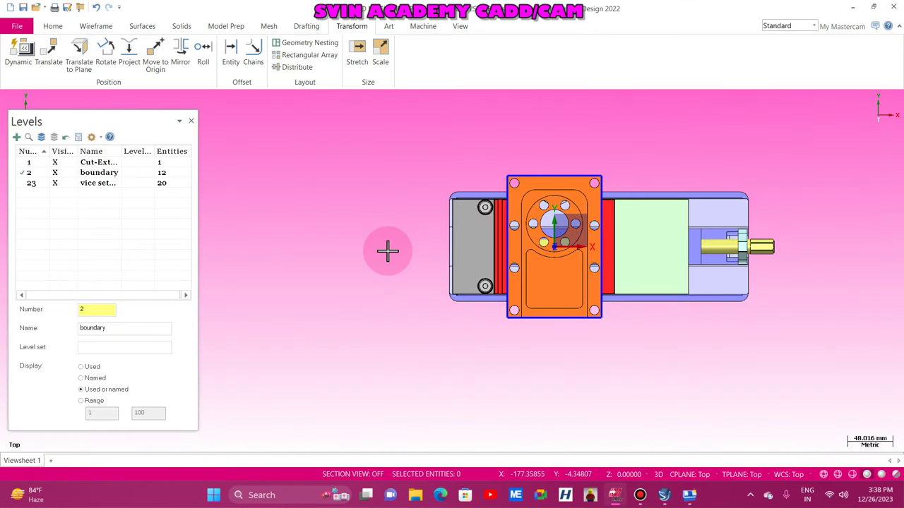
# Rotate the complete vice, plate and boundary box by -90.0 degrees about the origin with the Move method
pyautogui.scroll(-3, 272, 202)
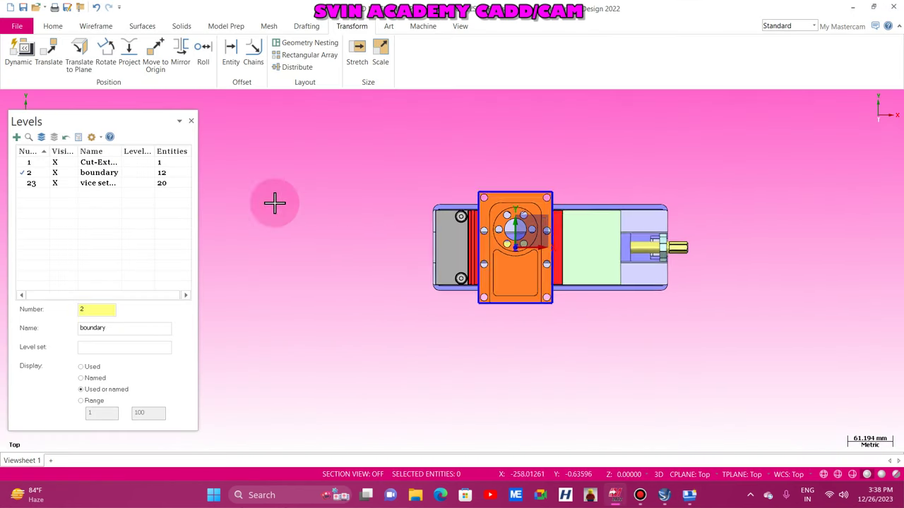
pyautogui.click(108, 56)
pyautogui.scroll(-1, 295, 316)
pyautogui.moveTo(327, 209); pyautogui.dragTo(542, 364)
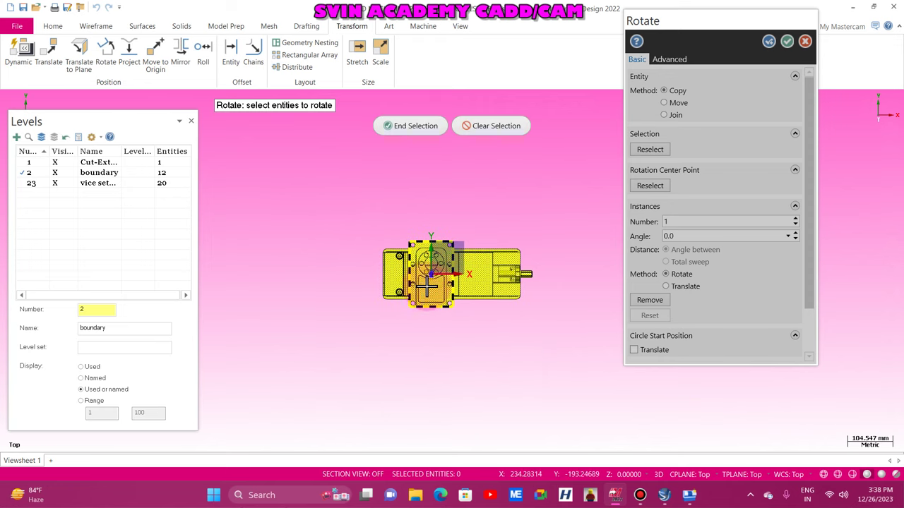
pyautogui.click(431, 123)
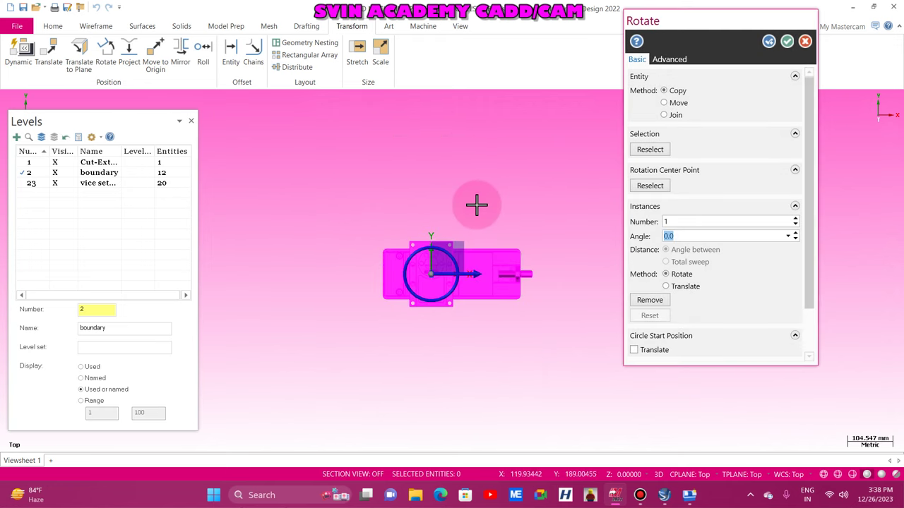
pyautogui.scroll(1, 462, 219)
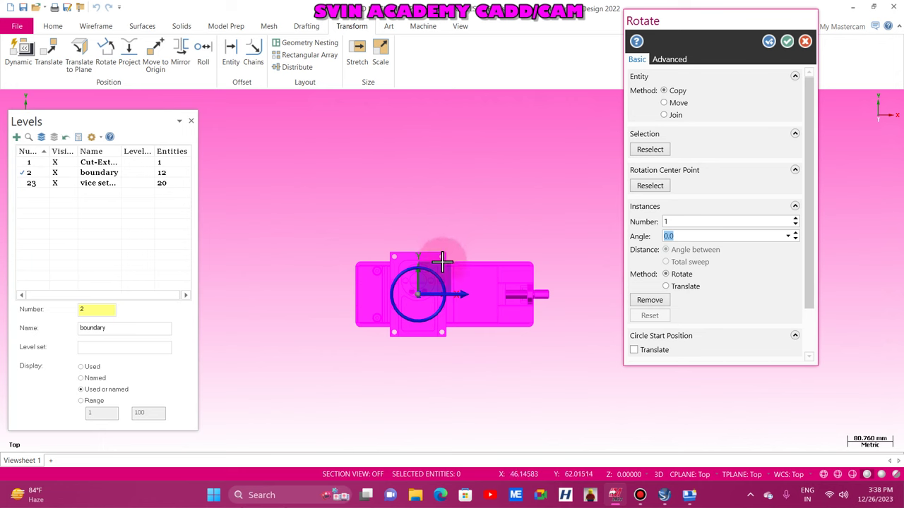
pyautogui.click(480, 305)
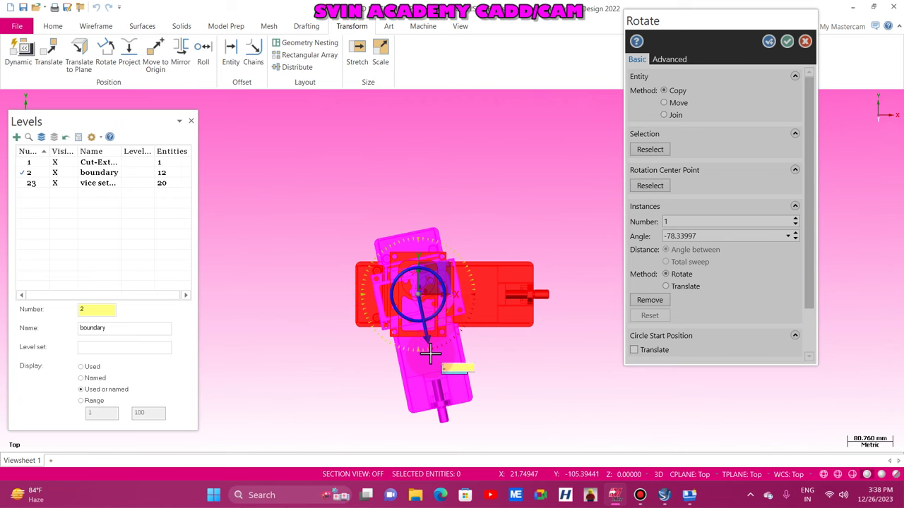
pyautogui.press('Return')
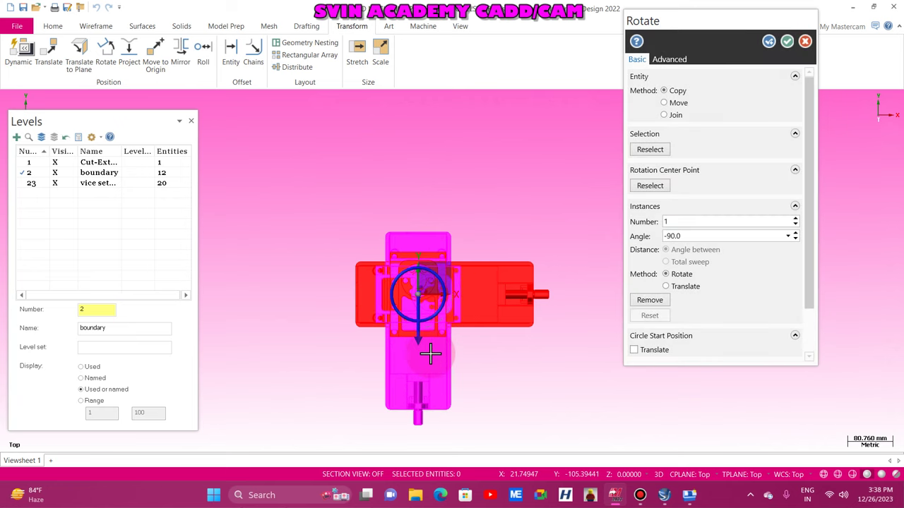
pyautogui.click(665, 102)
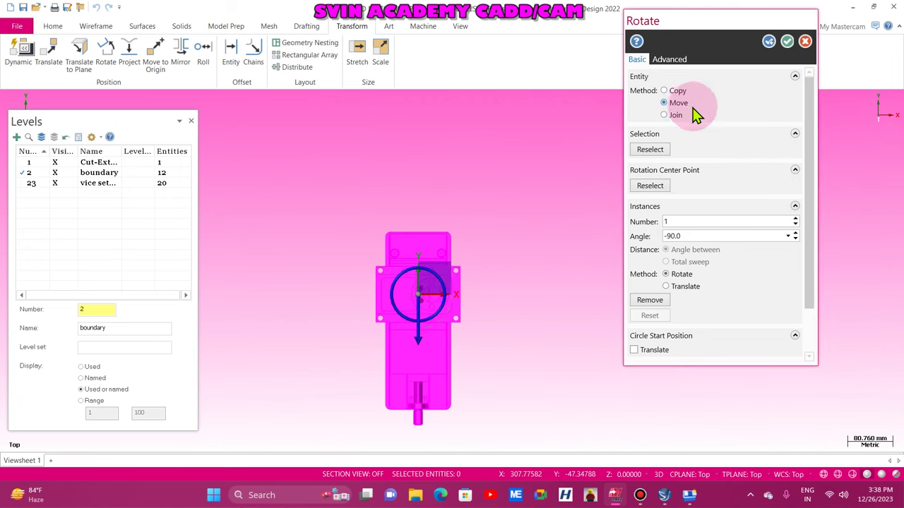
pyautogui.click(787, 42)
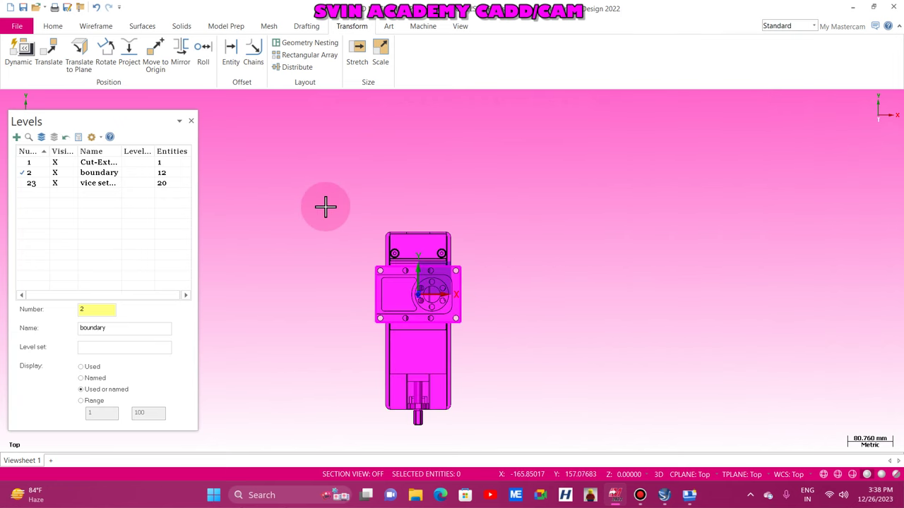
# Clear the result colors from the rotated setup and show it in the isometric view
pyautogui.rightClick(325, 207)
pyautogui.click(374, 193)
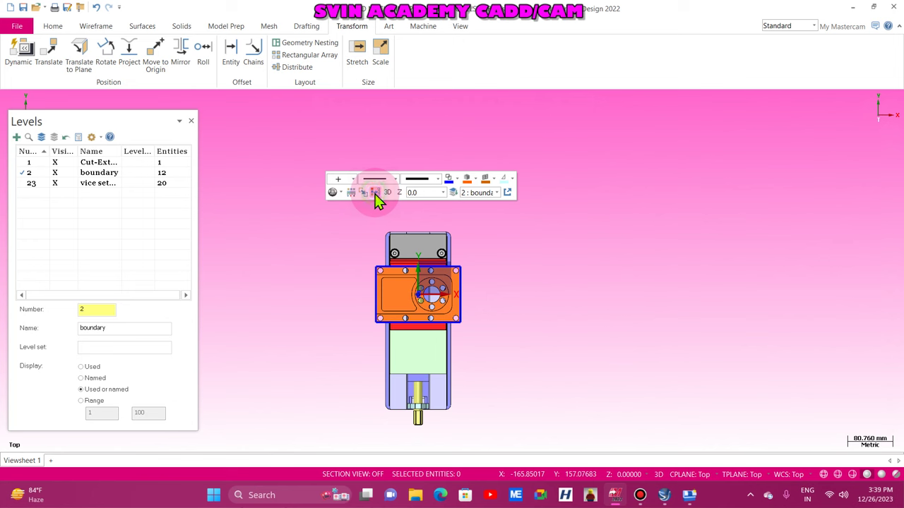
pyautogui.scroll(3, 487, 377)
pyautogui.rightClick(510, 210)
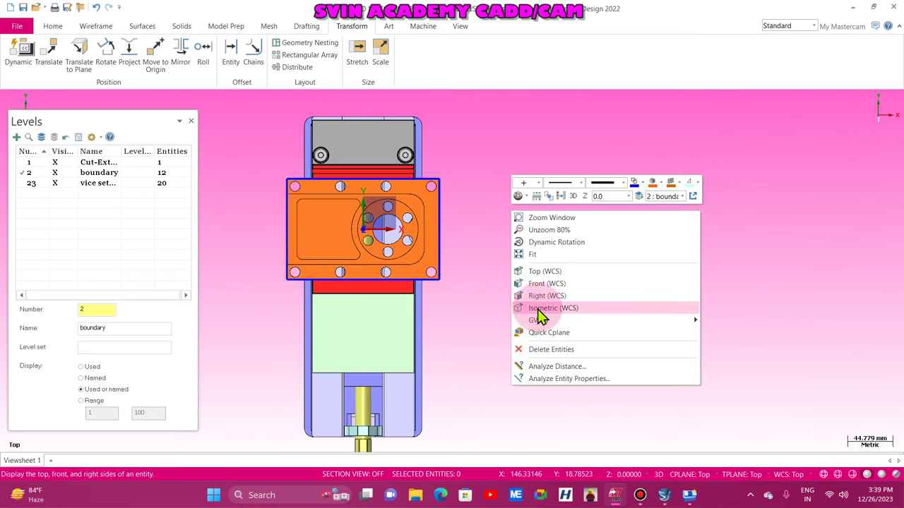
pyautogui.scroll(-1, 538, 307)
pyautogui.hotkey('alt', '7')
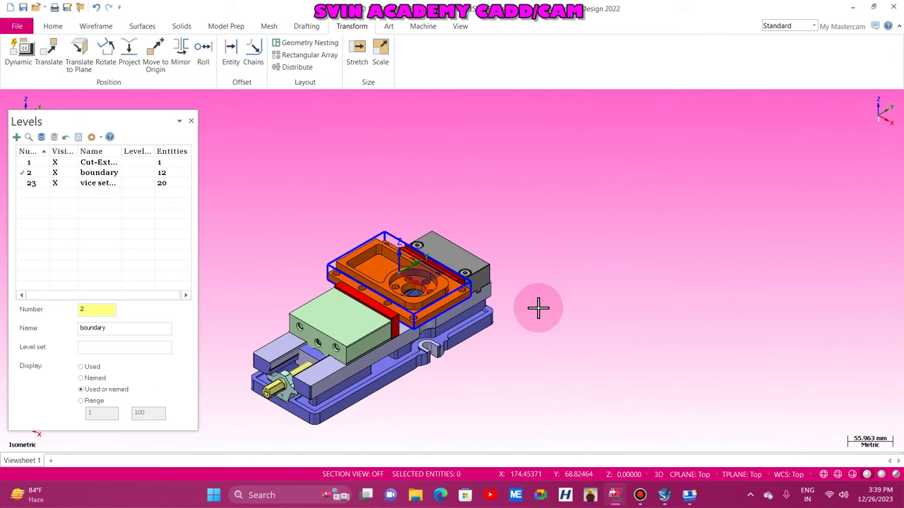
# Check the origin's position on the top of the boundary box in the right view, and return to the isometric view
pyautogui.scroll(5, 269, 408)
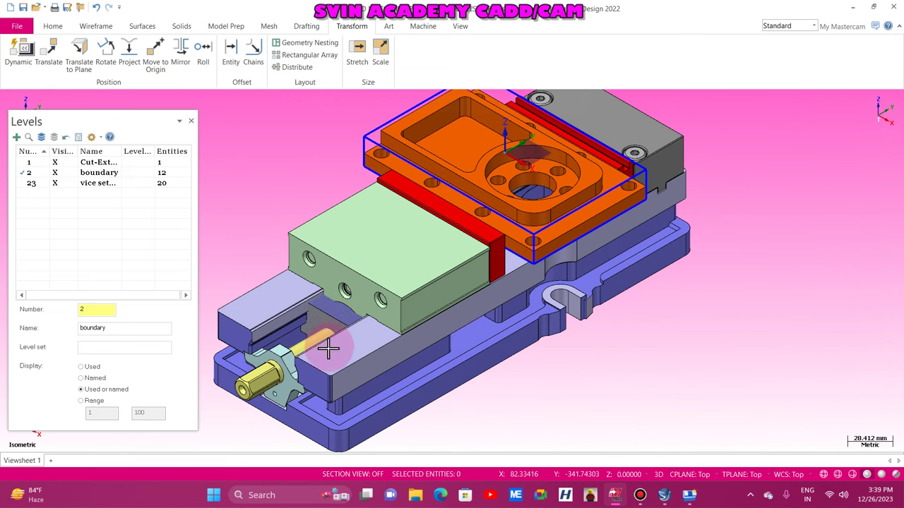
pyautogui.scroll(-2, 325, 348)
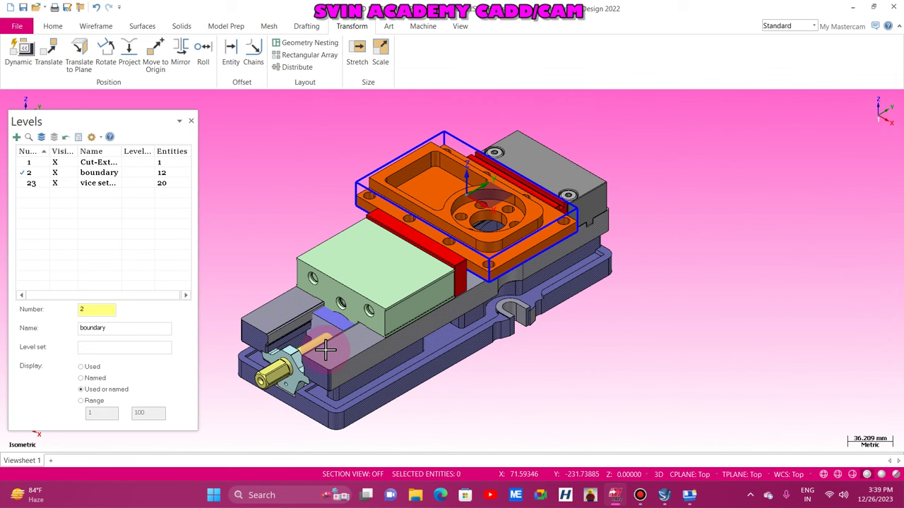
pyautogui.rightClick(314, 178)
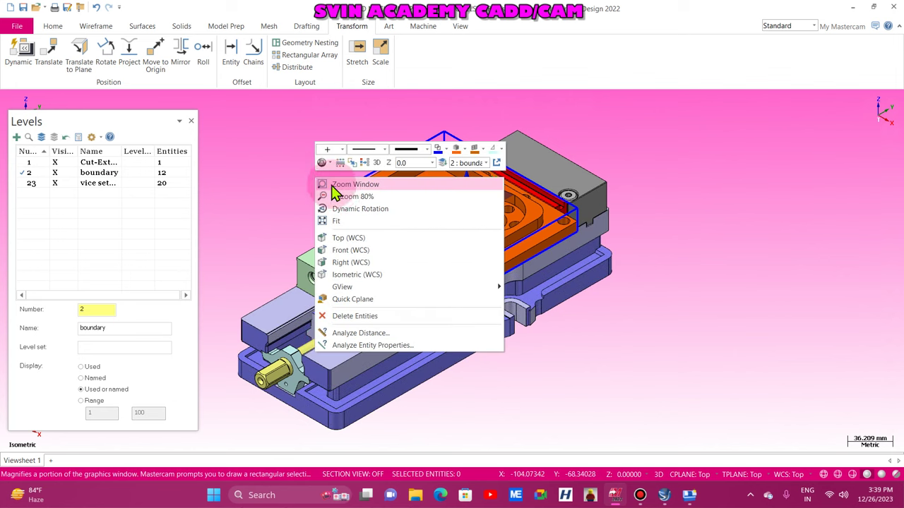
pyautogui.press('Escape')
pyautogui.hotkey('alt', '3')
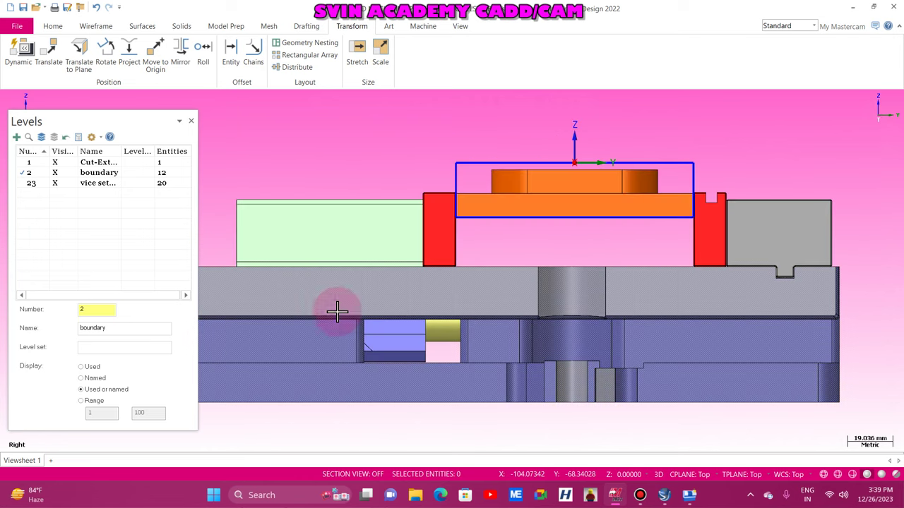
pyautogui.scroll(2, 587, 136)
pyautogui.scroll(3, 587, 137)
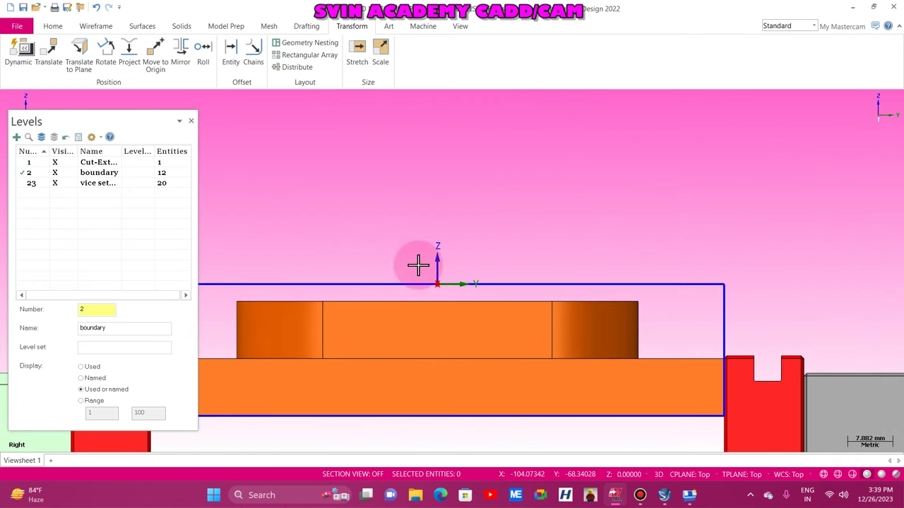
pyautogui.scroll(5, 363, 298)
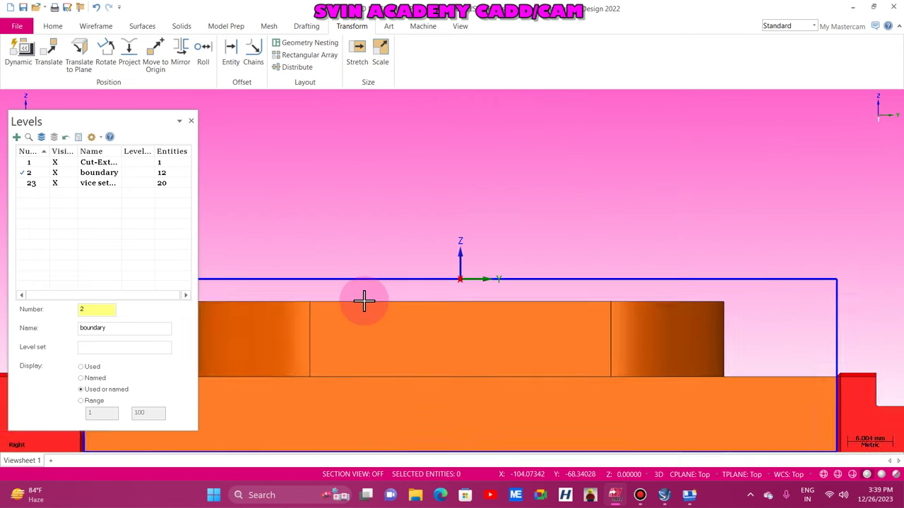
pyautogui.click(93, 26)
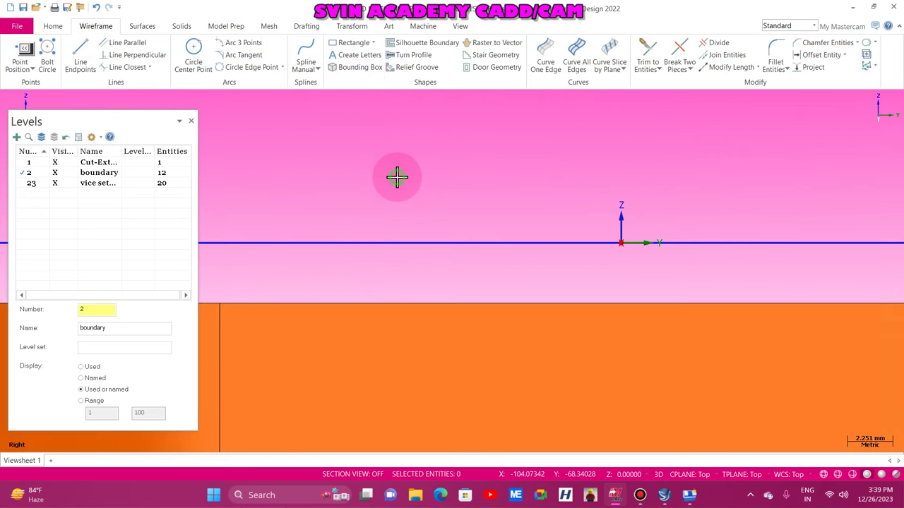
pyautogui.scroll(-4, 398, 177)
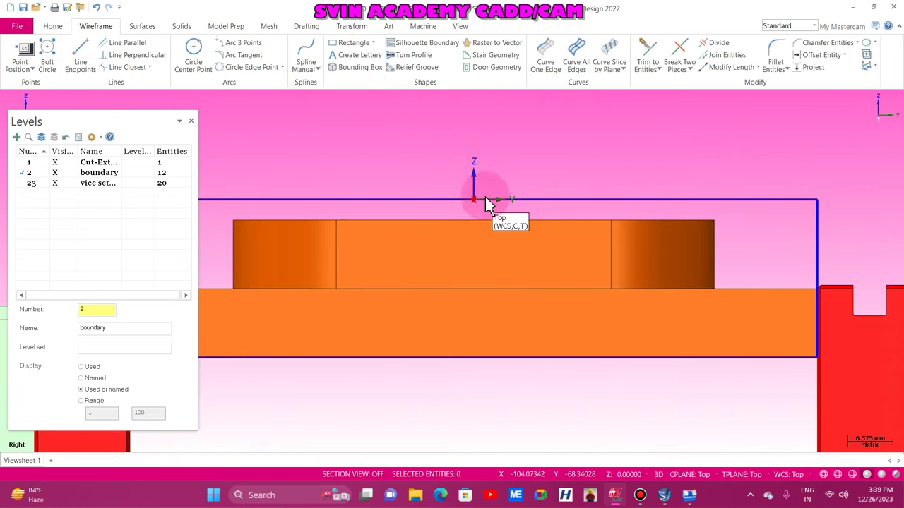
pyautogui.rightClick(383, 156)
pyautogui.click(423, 257)
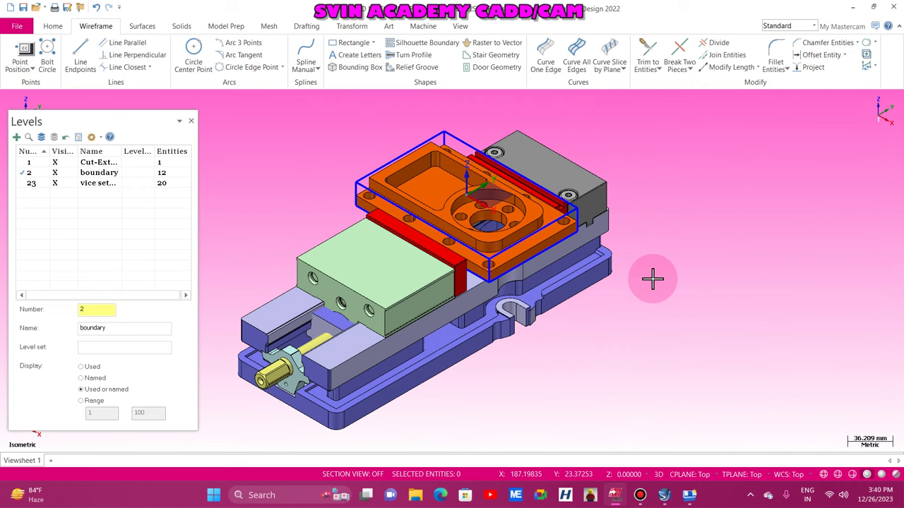
# Show the machine and simulation commands and examine the plate and boundary box between the vice jaws up close
pyautogui.click(424, 29)
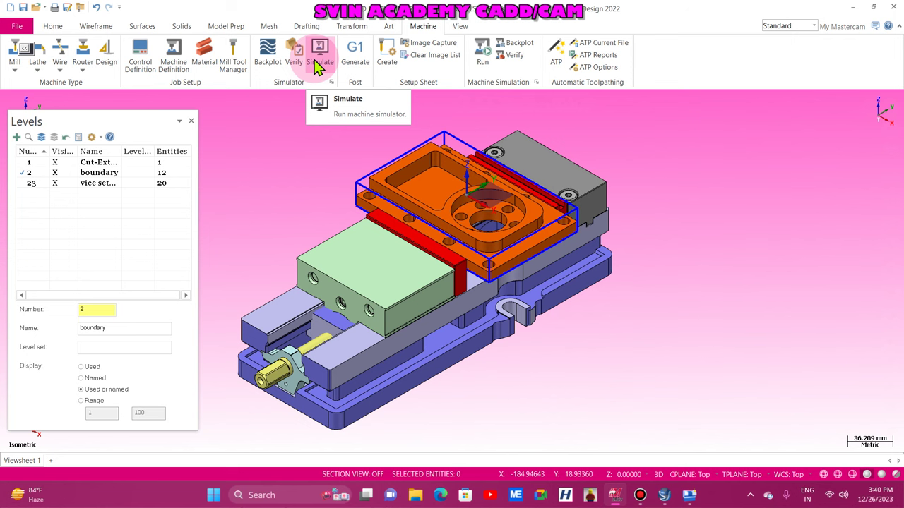
pyautogui.scroll(5, 358, 201)
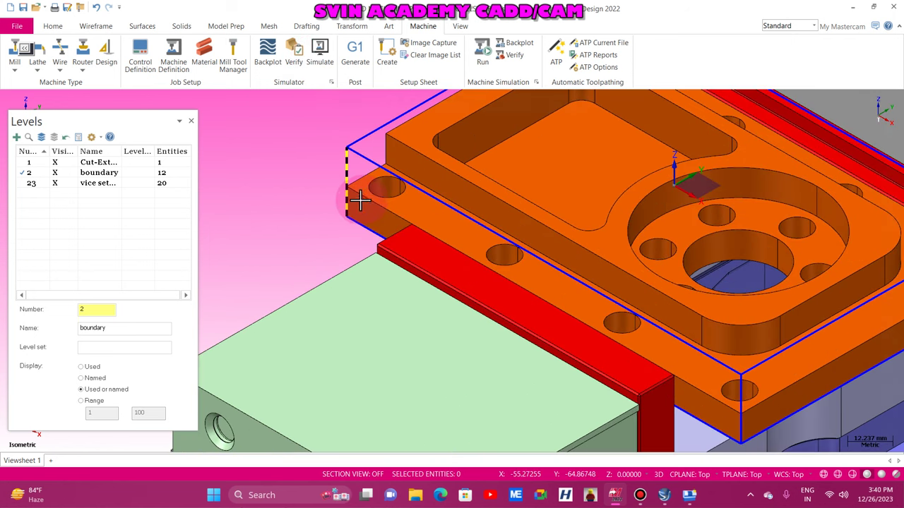
pyautogui.scroll(5, 353, 199)
pyautogui.scroll(-4, 262, 294)
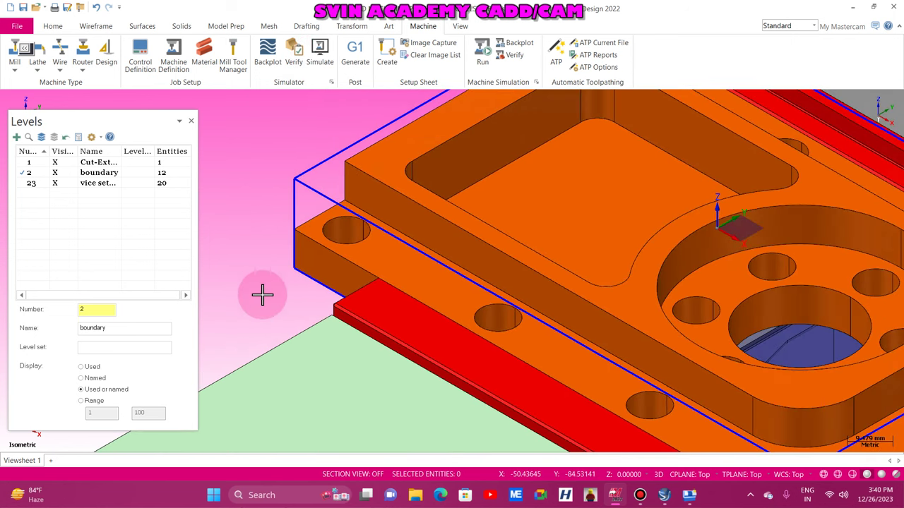
pyautogui.scroll(-1, 262, 294)
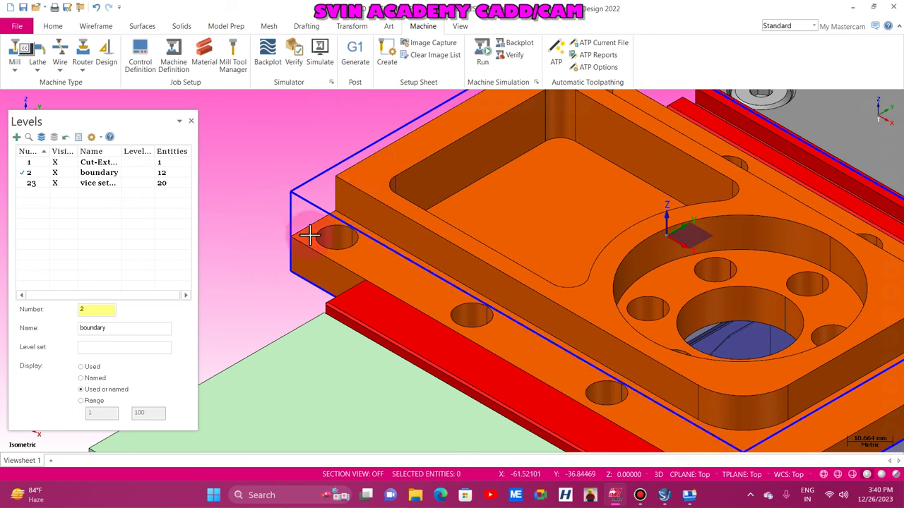
pyautogui.scroll(-1, 309, 236)
pyautogui.scroll(-1, 269, 228)
pyautogui.scroll(-1, 330, 147)
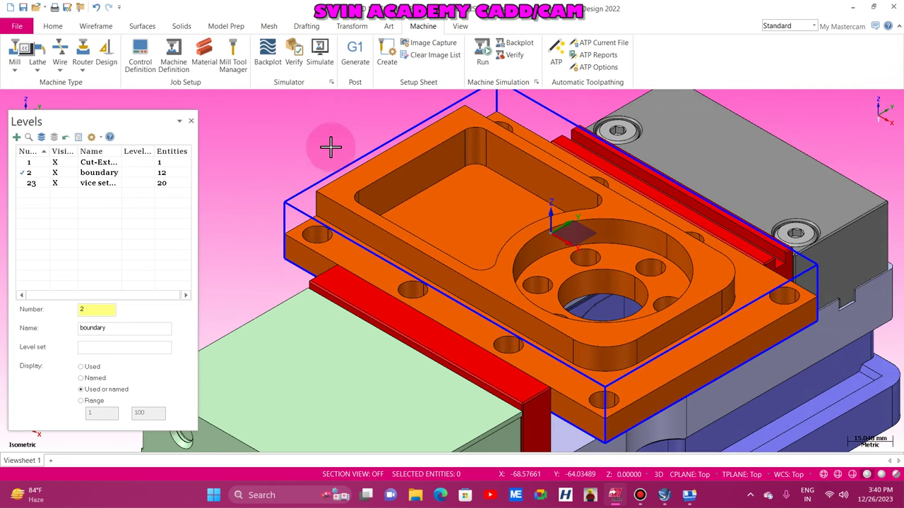
pyautogui.scroll(-1, 330, 147)
pyautogui.scroll(-2, 319, 164)
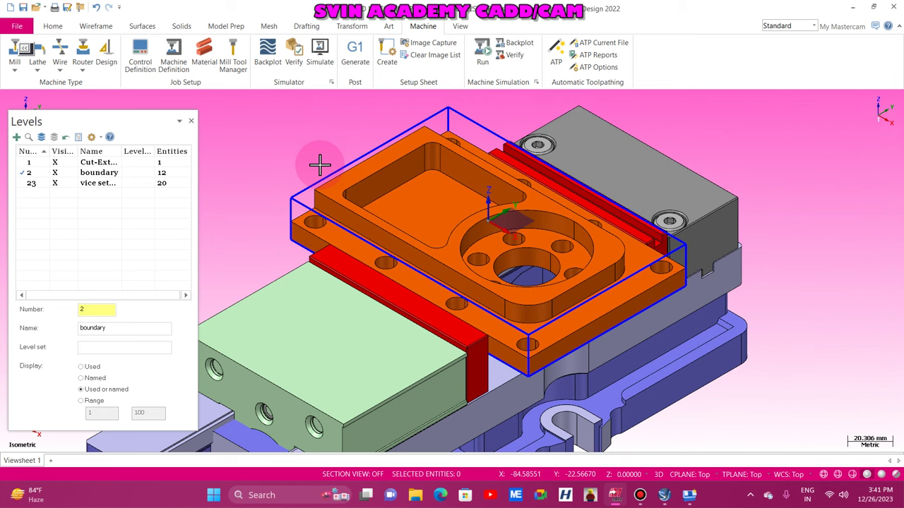
pyautogui.scroll(-2, 319, 165)
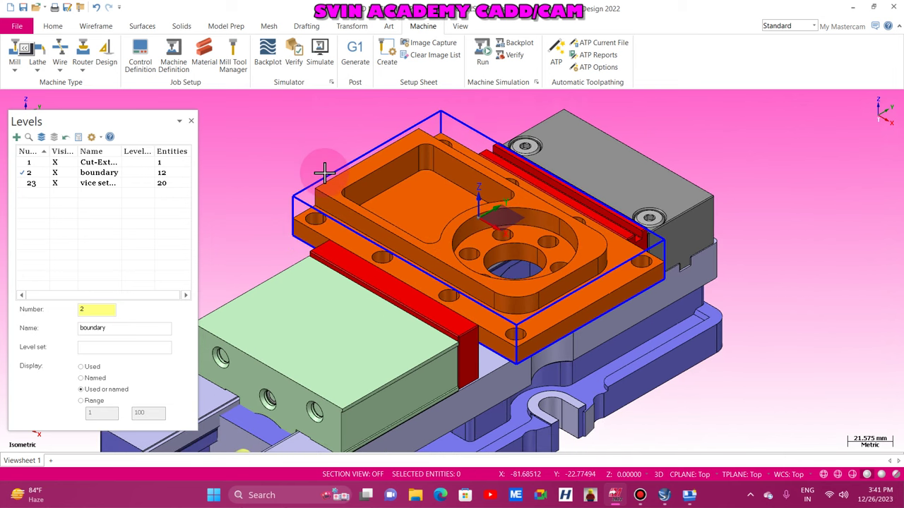